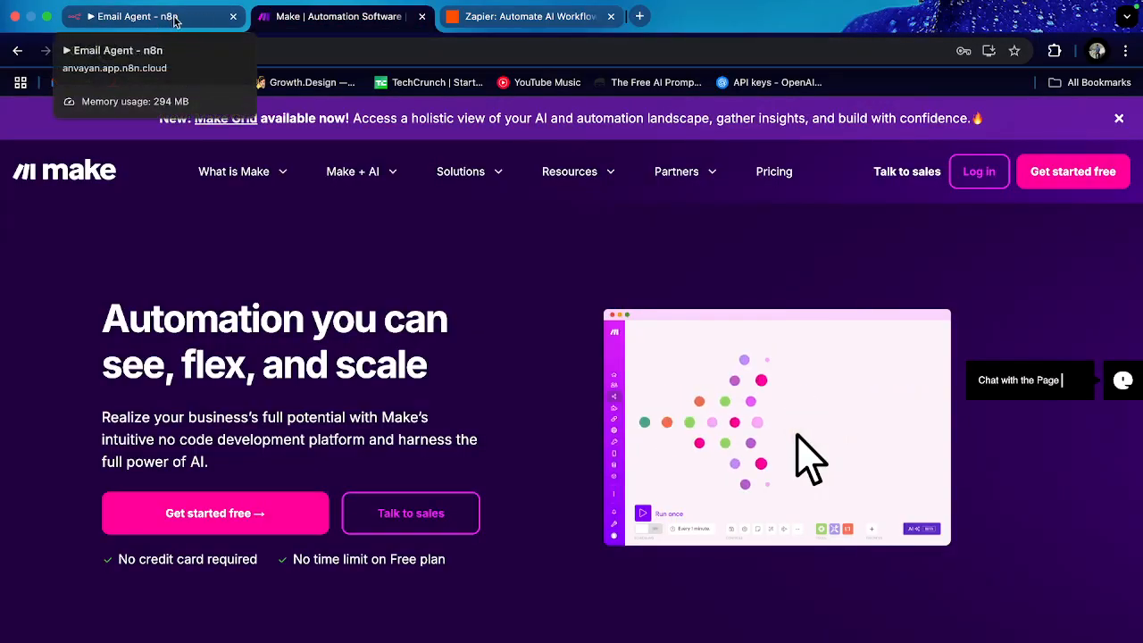
Step: Close the Make and Zapier tabs and open n8n's Plans and Pricing page
click(423, 17)
click(422, 16)
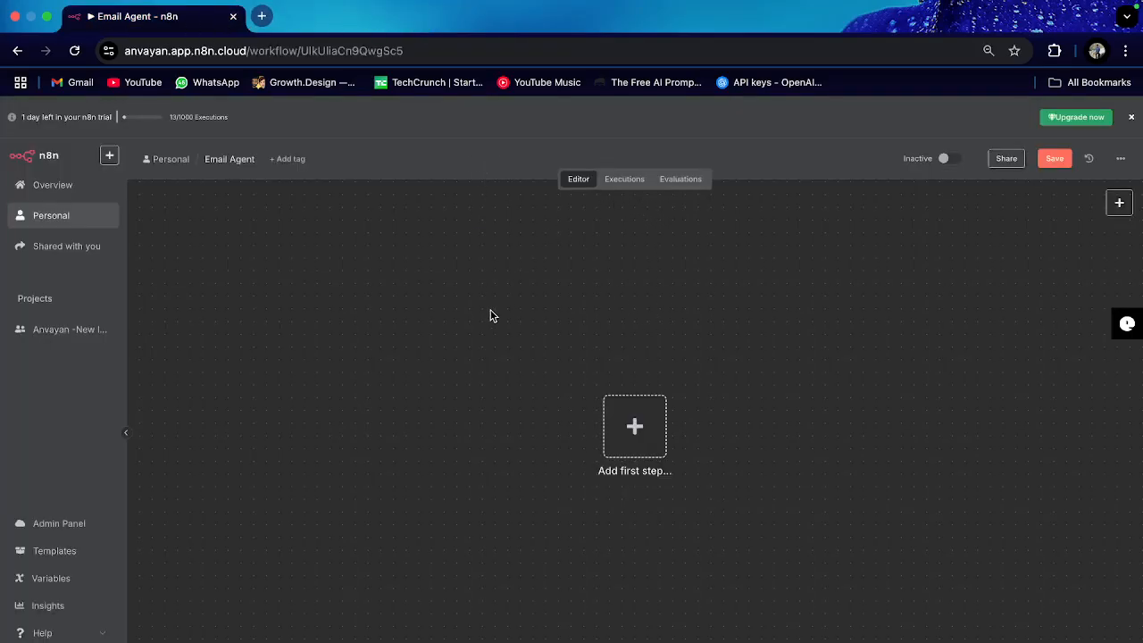
click(262, 17)
text(n8n)
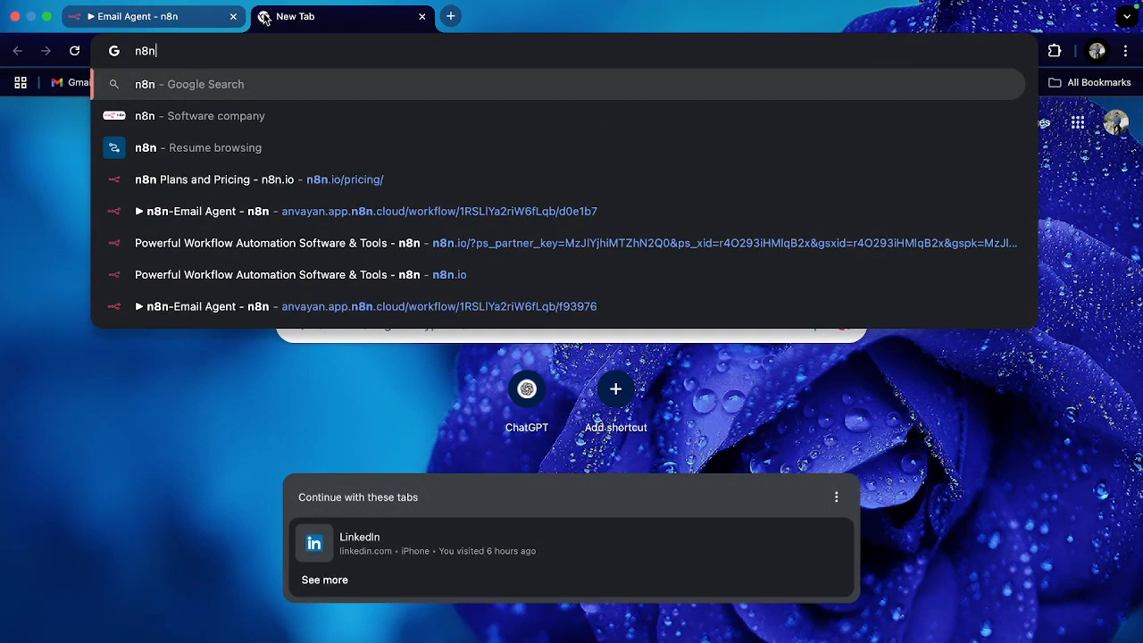
click(187, 187)
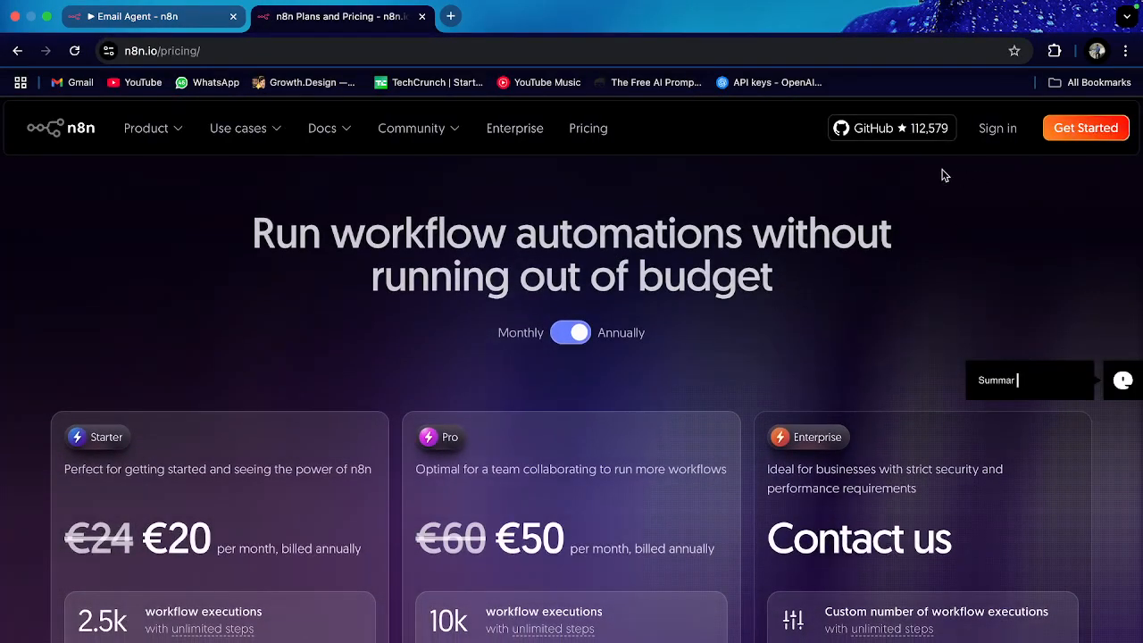
Step: Scroll through the n8n pricing plans, then close the pricing tab
scroll(224, 412, down, 2)
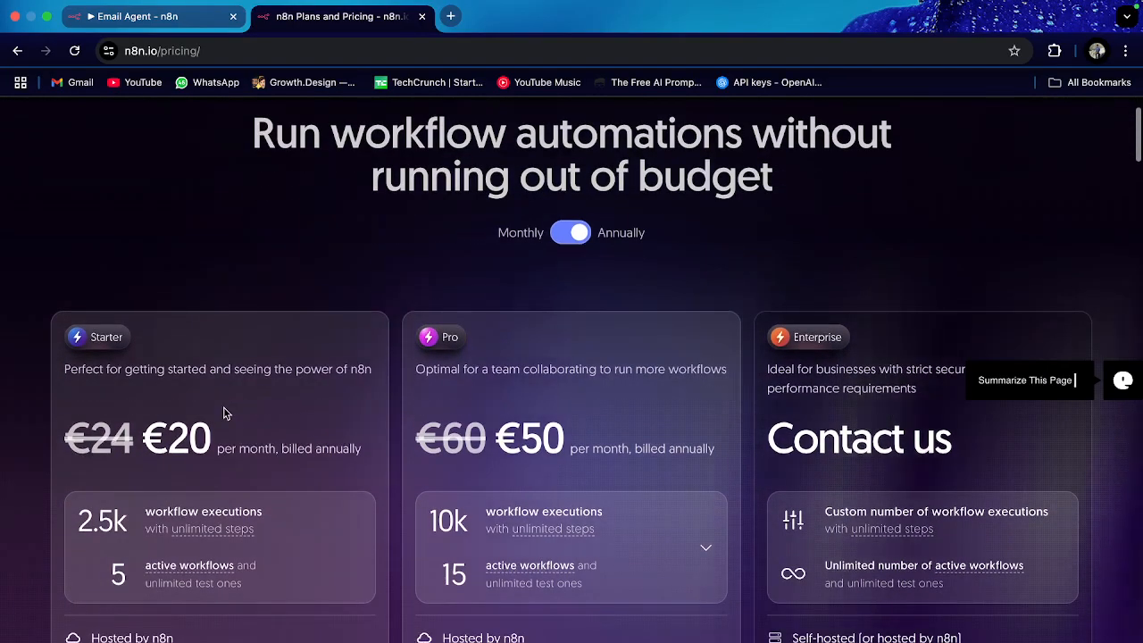
scroll(224, 412, down, 1)
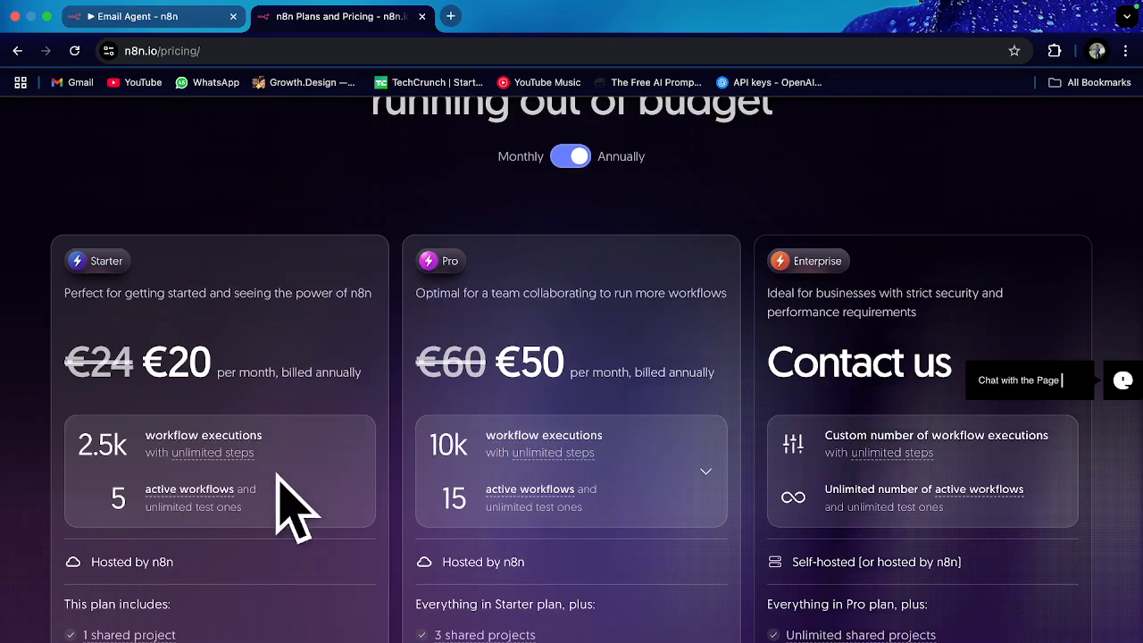
scroll(288, 468, down, 1)
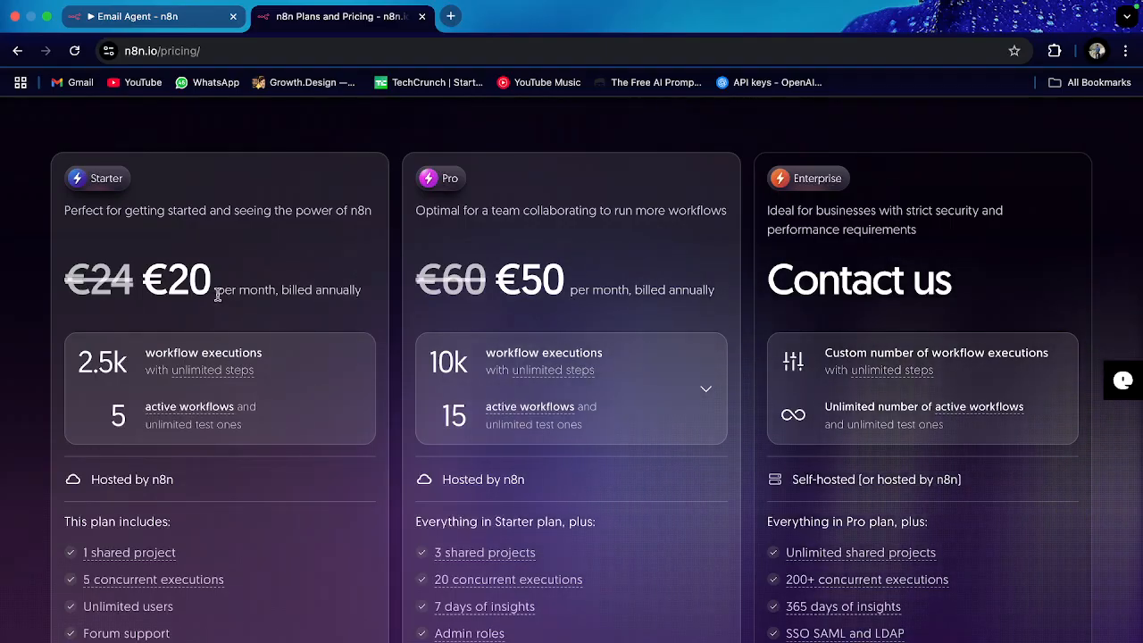
click(422, 16)
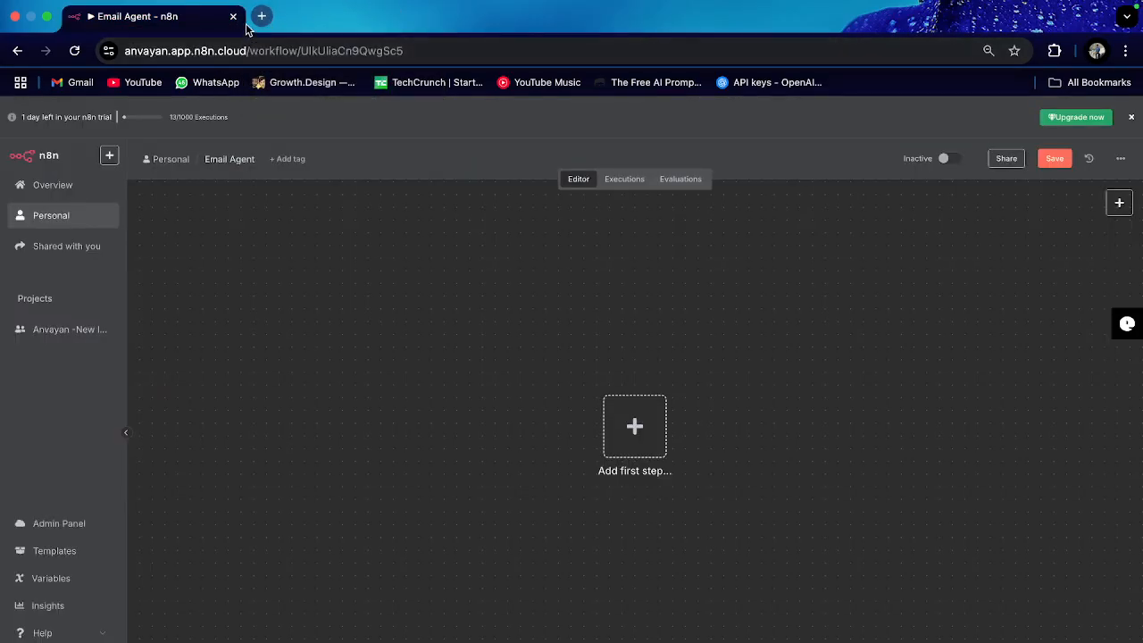
click(262, 17)
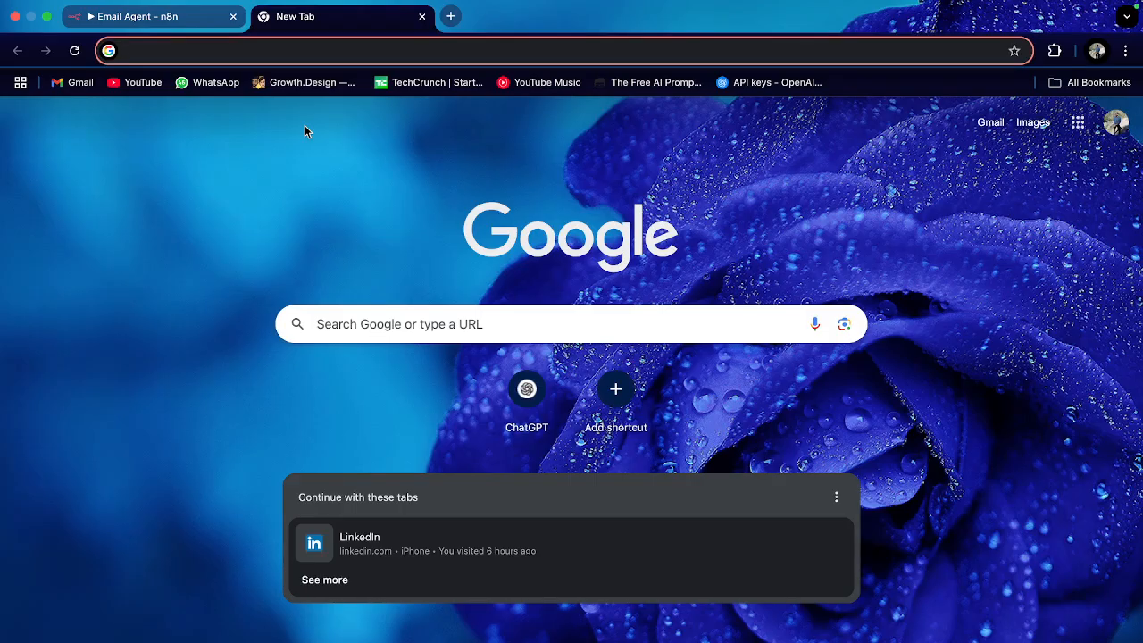
click(192, 25)
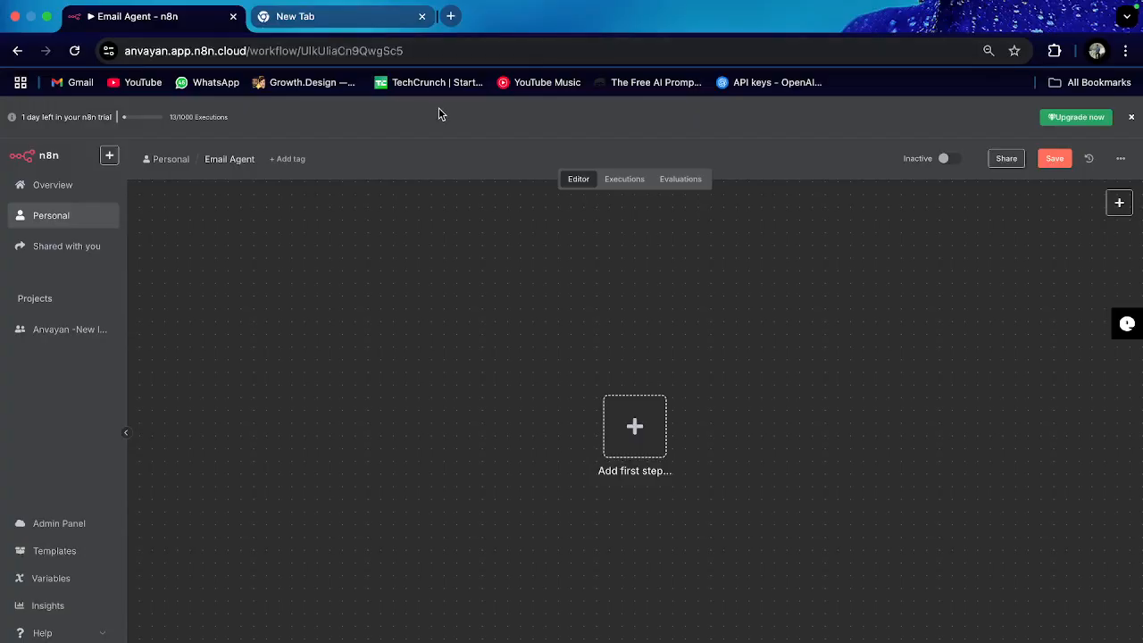
click(324, 16)
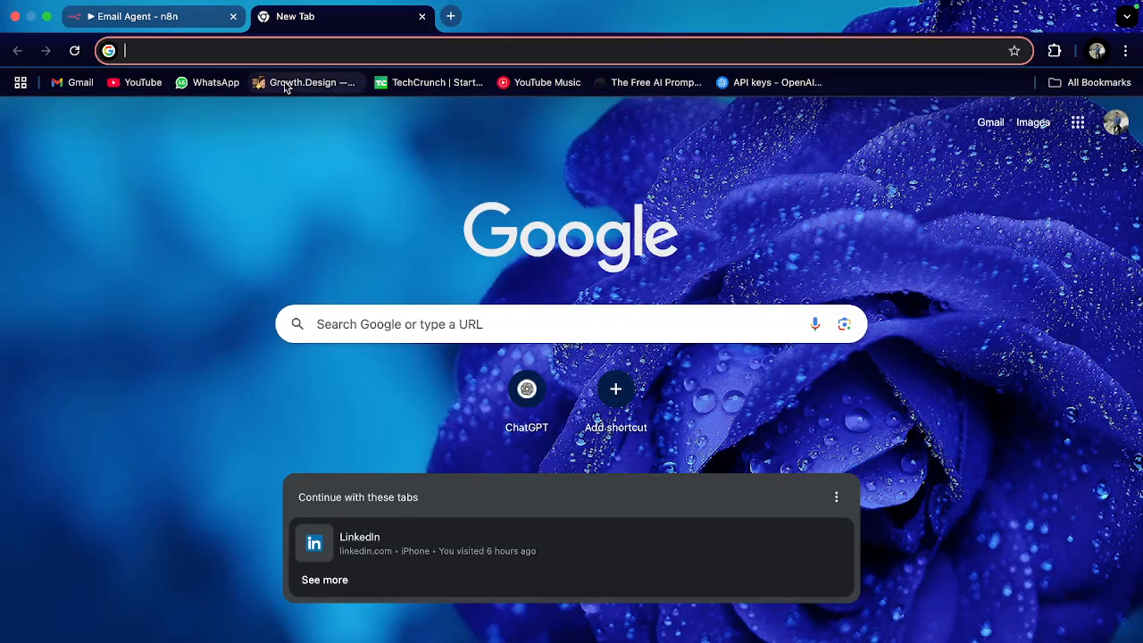
text(railay)
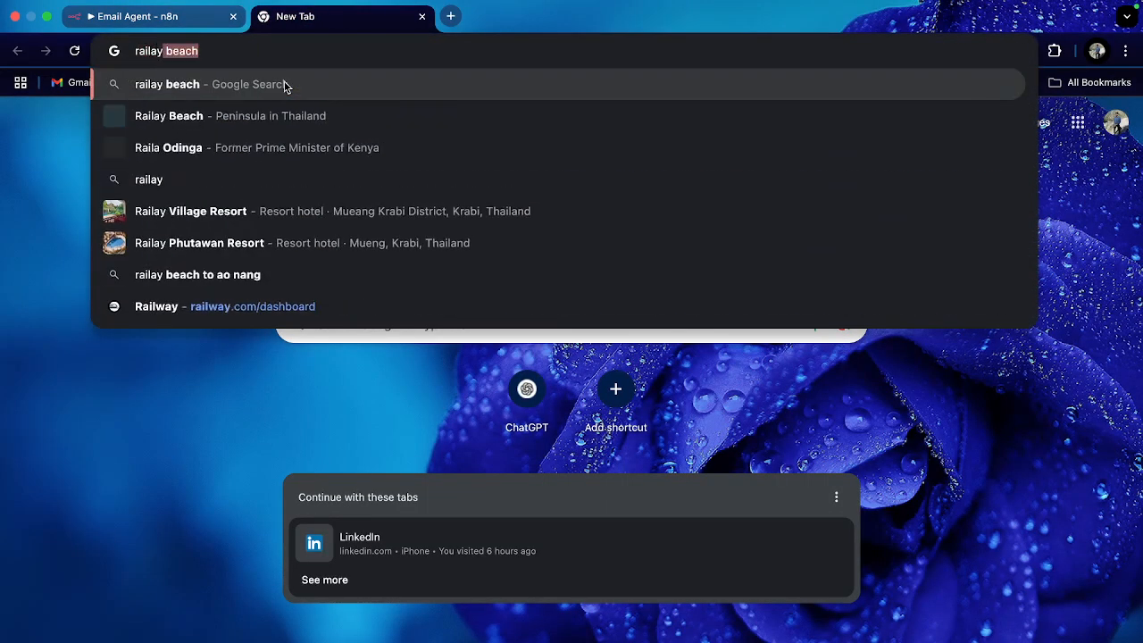
key(BackSpace)
key(BackSpace)
key(BackSpace)
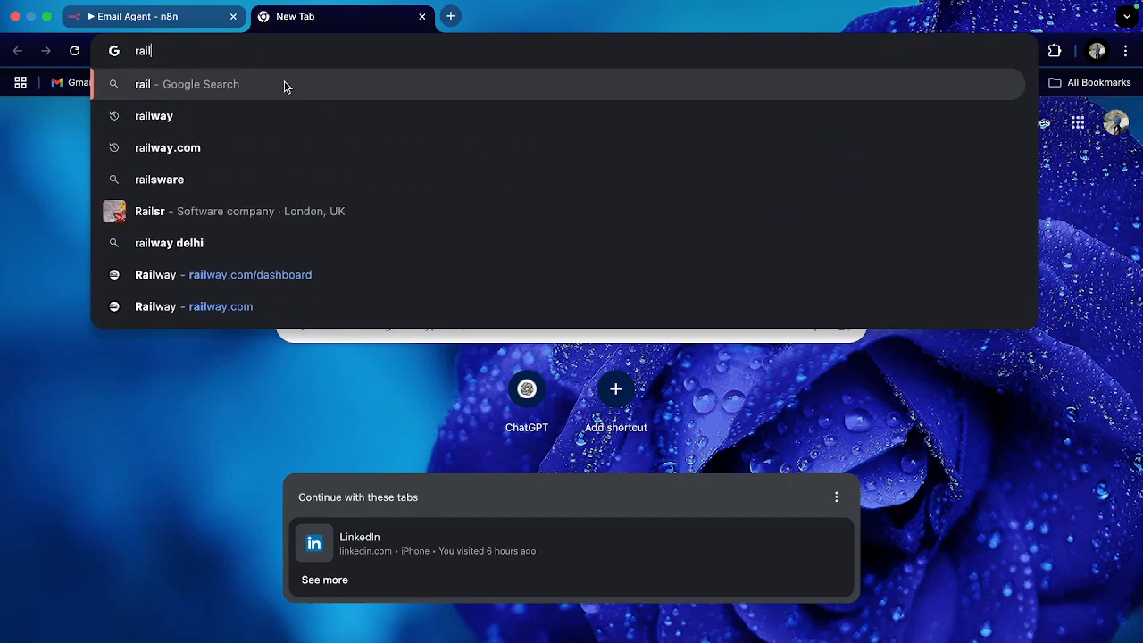
text(way)
key(Return)
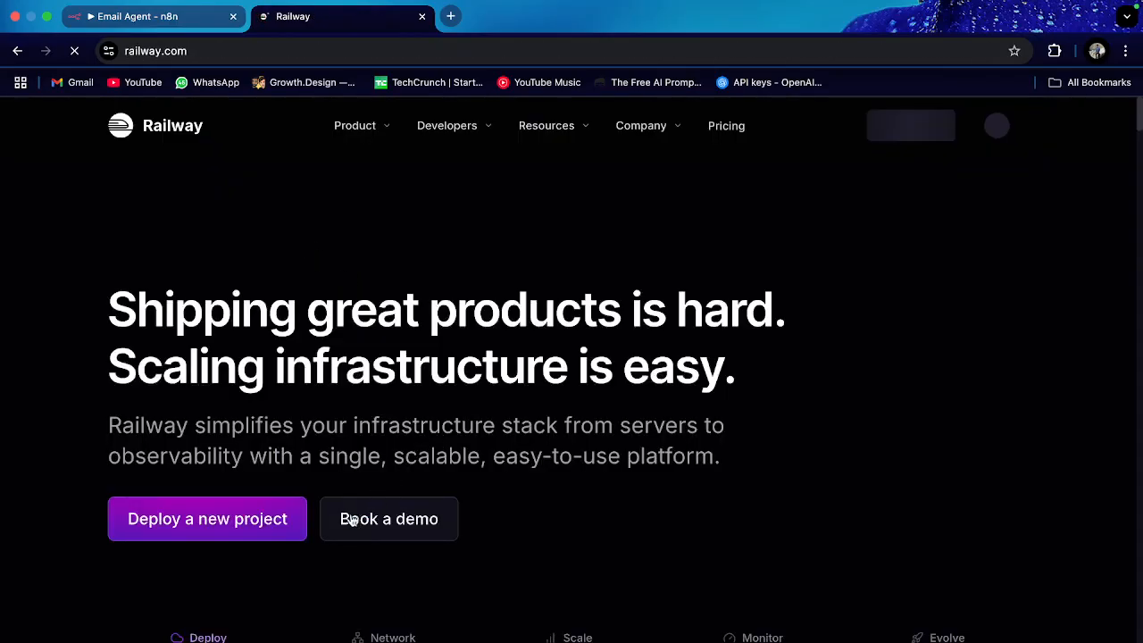
scroll(413, 429, down, 5)
scroll(509, 375, up, 5)
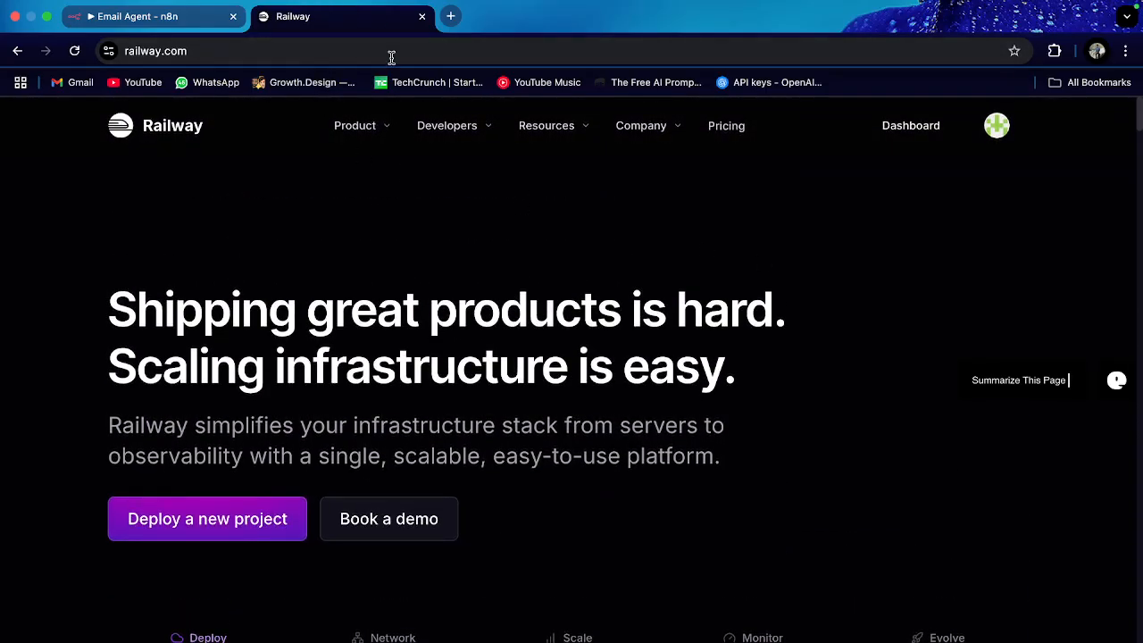
click(422, 17)
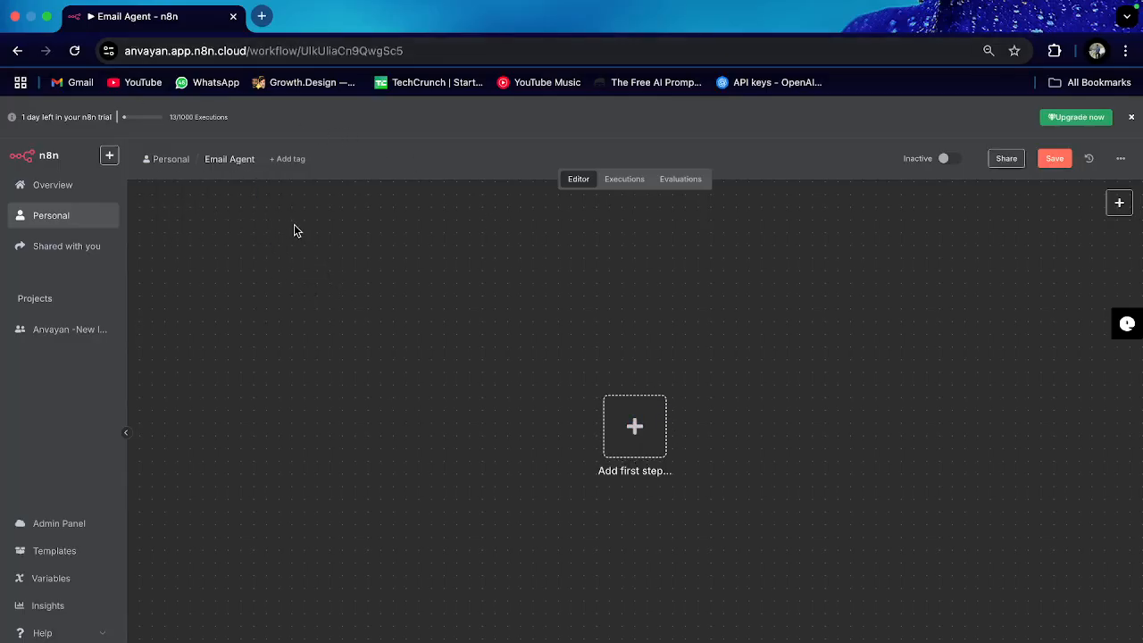
Step: Open Gmail in a new tab and scroll through the Primary inbox emails
click(262, 16)
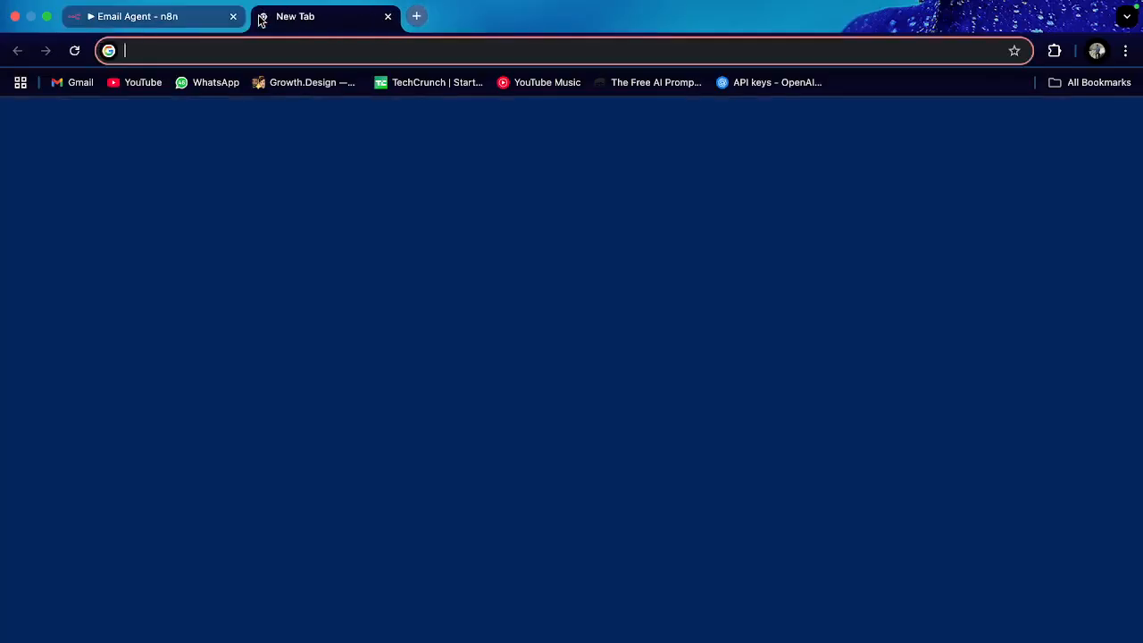
text(gmail)
key(Return)
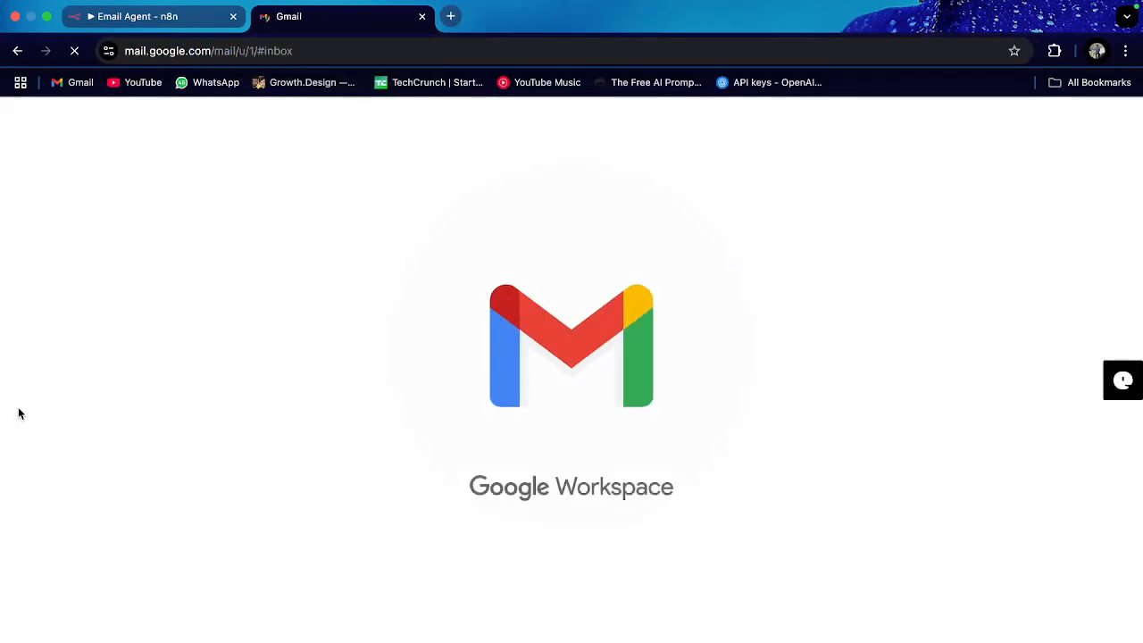
scroll(351, 388, down, 2)
scroll(344, 348, up, 1)
scroll(340, 313, down, 2)
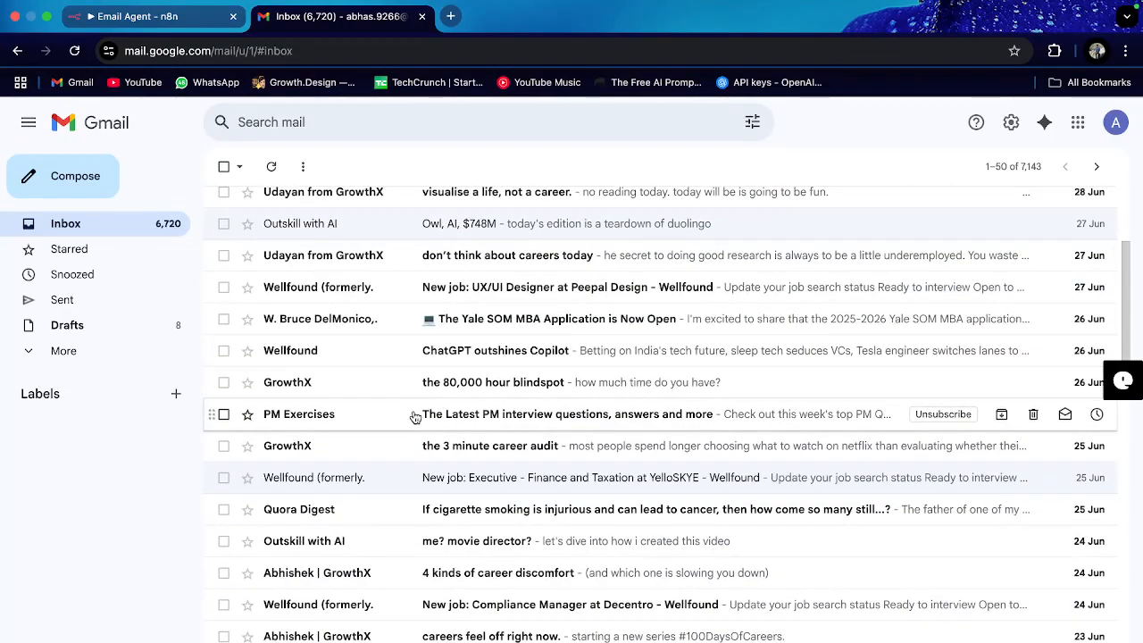
scroll(409, 426, down, 3)
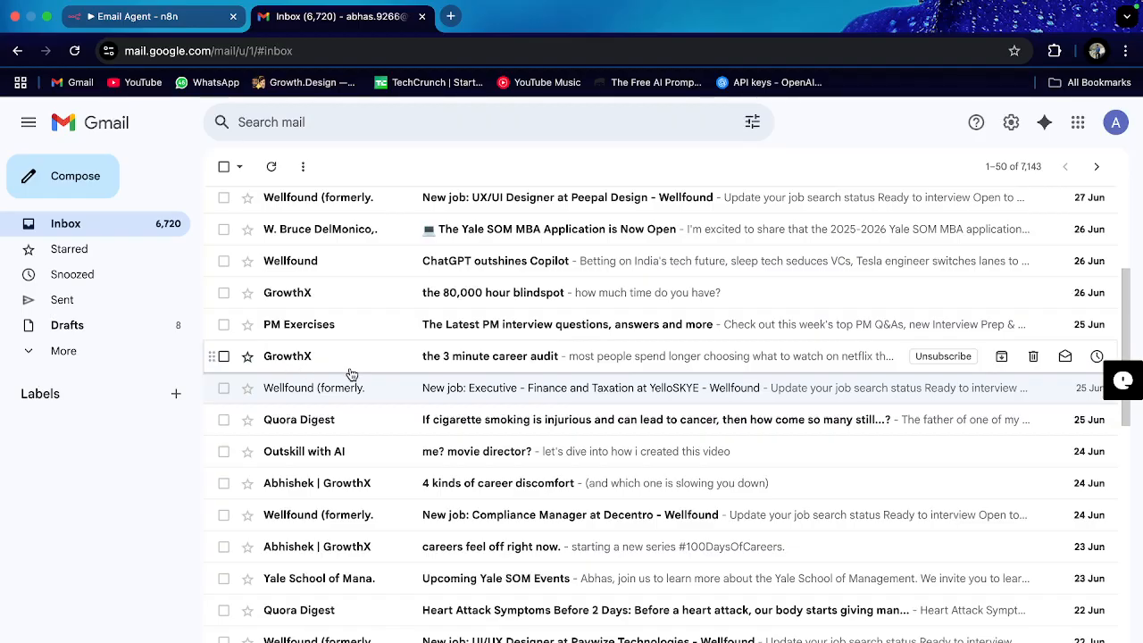
scroll(377, 395, down, 3)
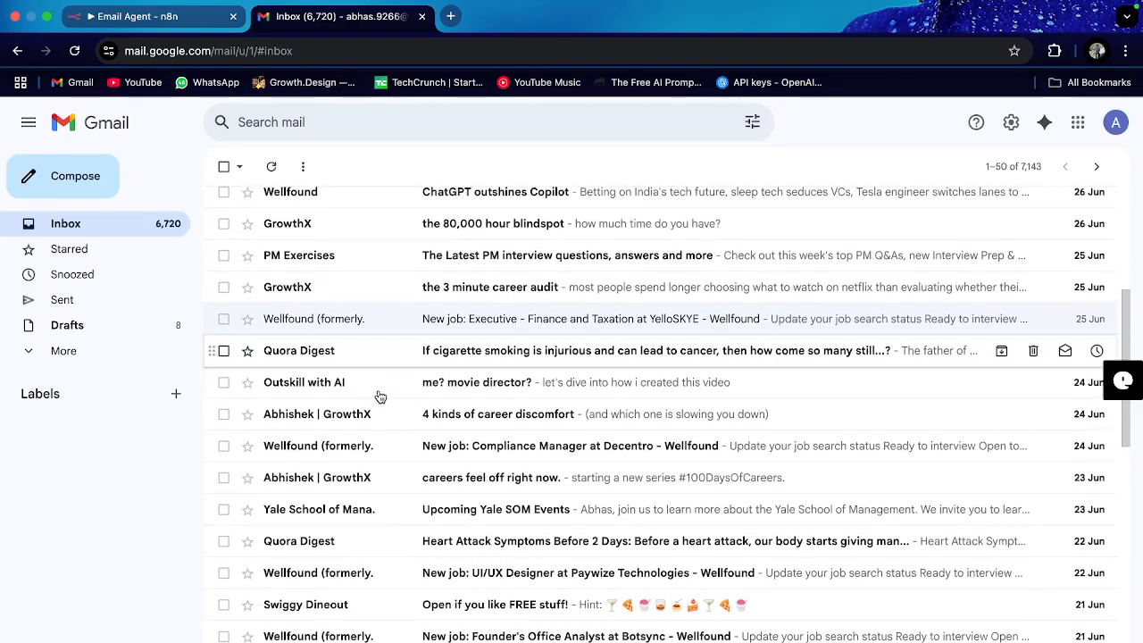
scroll(431, 298, up, 5)
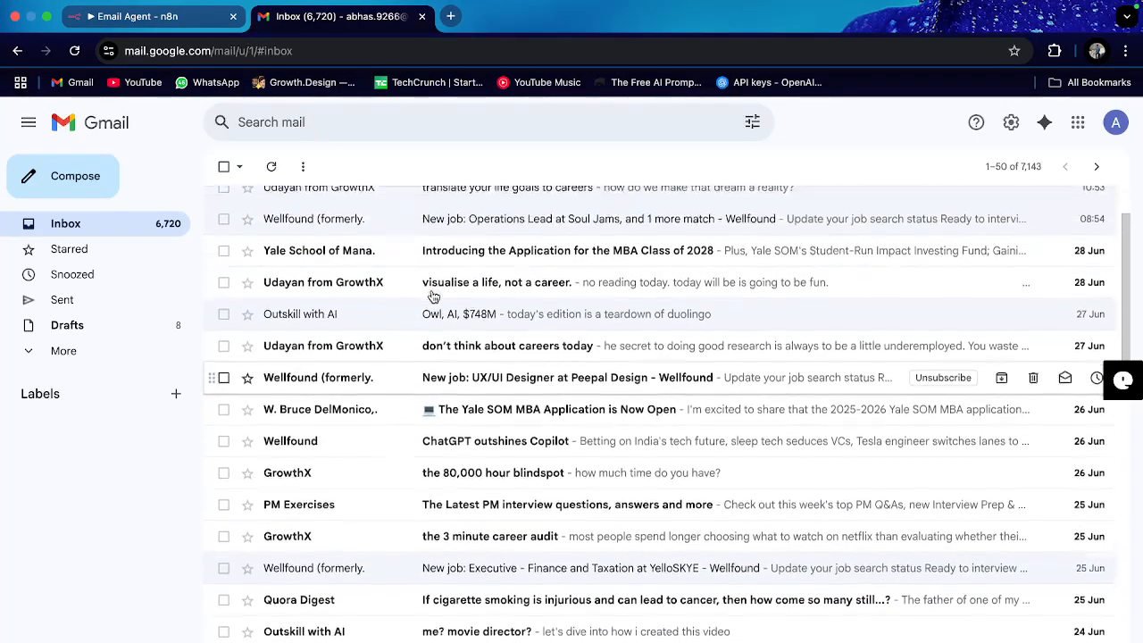
scroll(502, 298, down, 10)
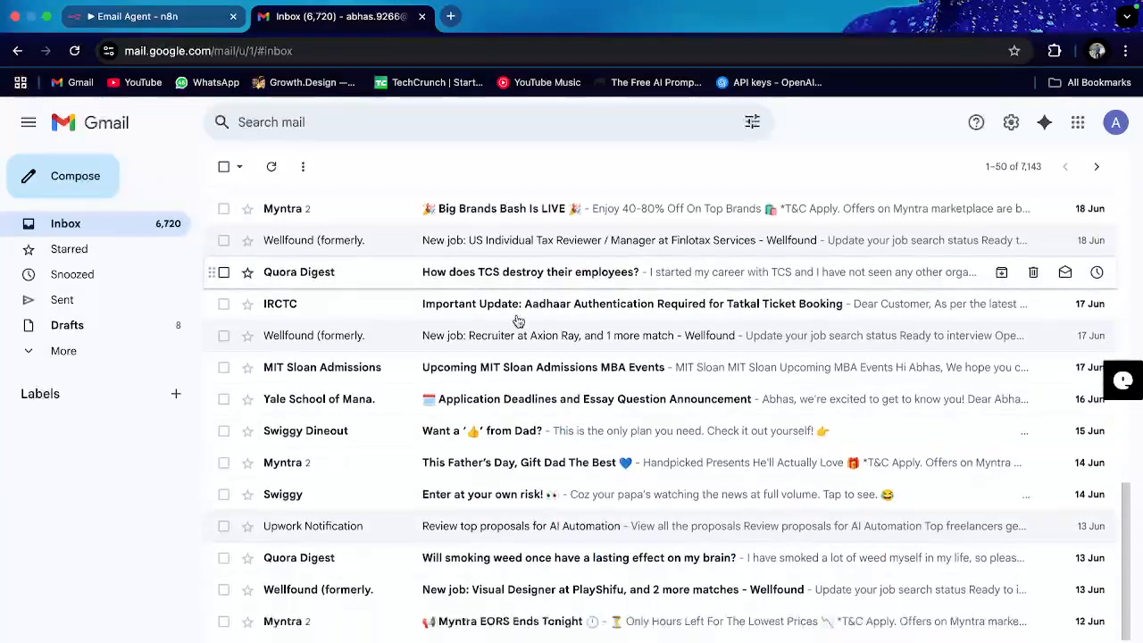
scroll(451, 321, up, 5)
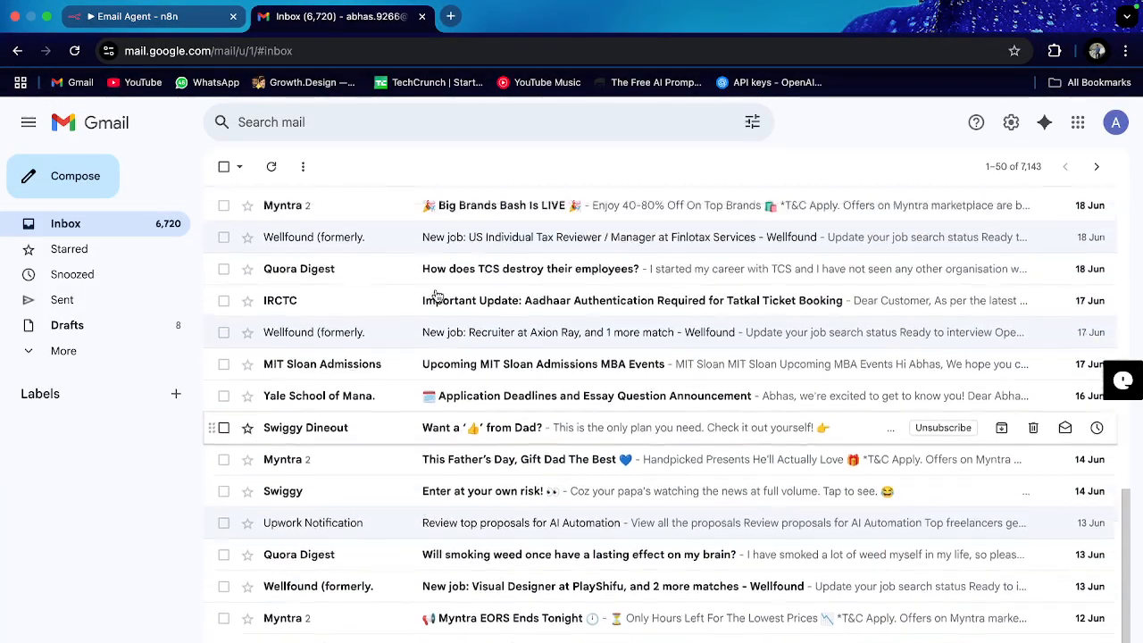
scroll(435, 296, up, 8)
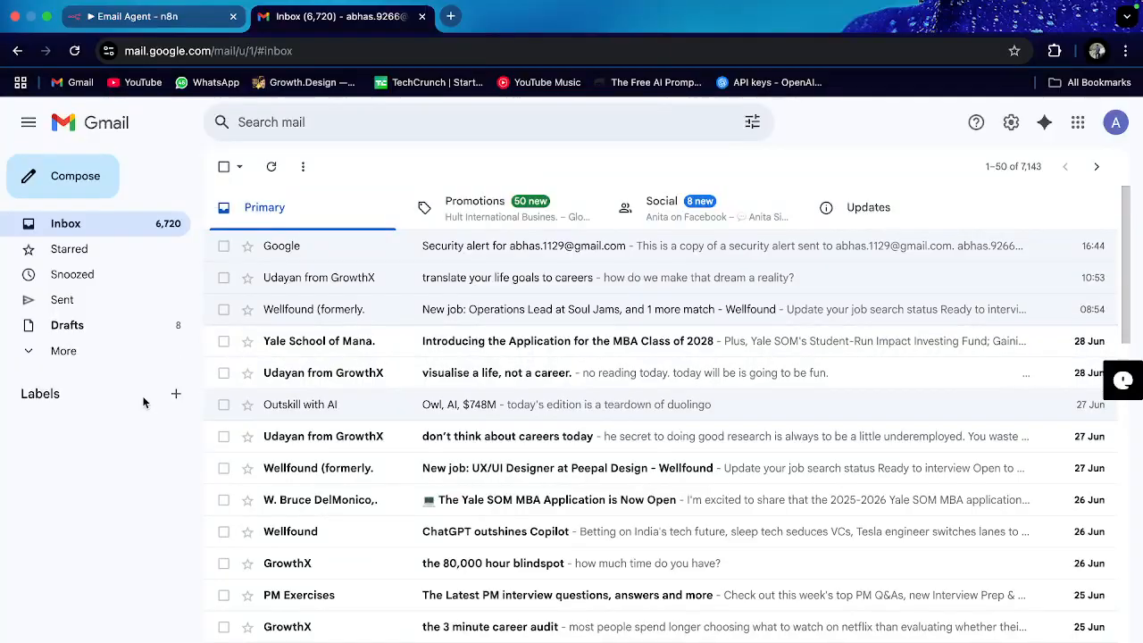
Step: Cancel a first new-label attempt and check which Google account is signed in
click(176, 394)
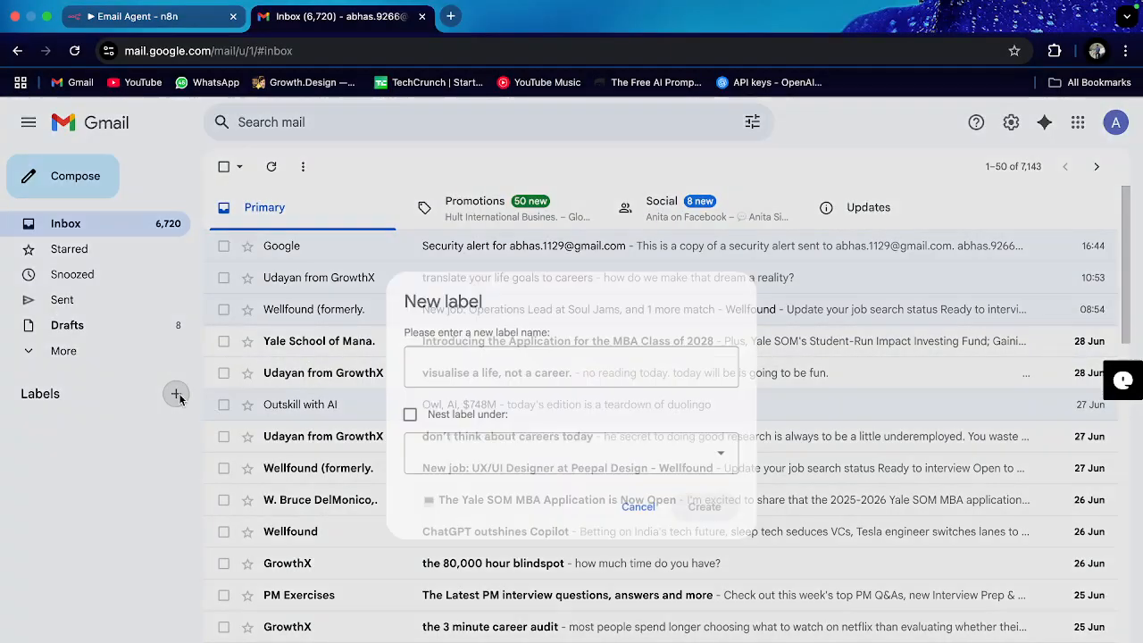
click(643, 515)
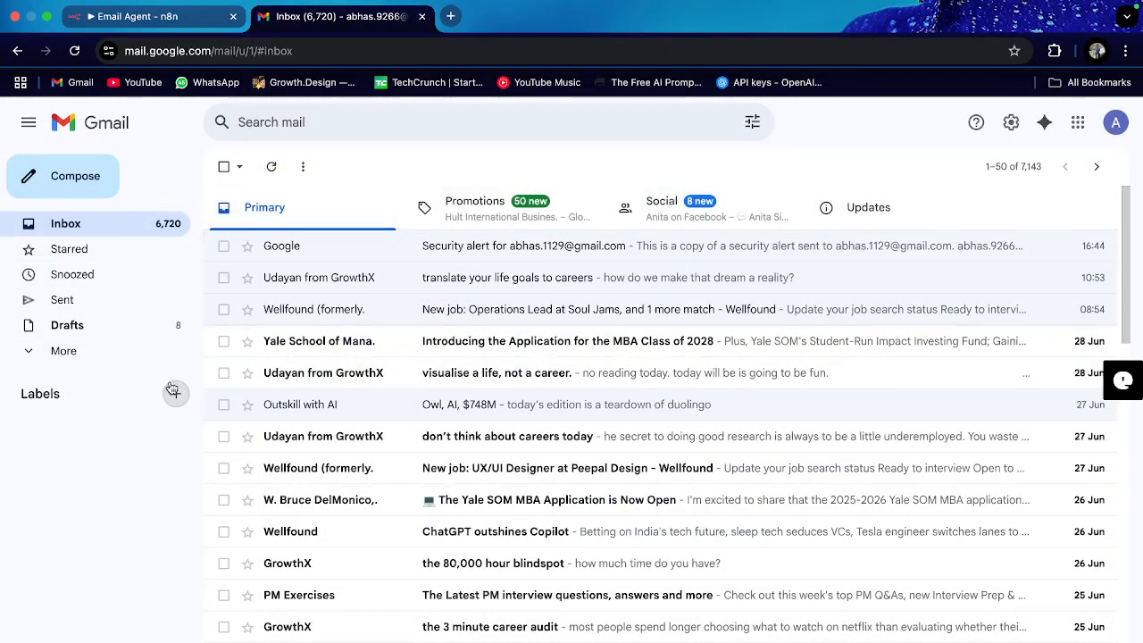
click(1118, 124)
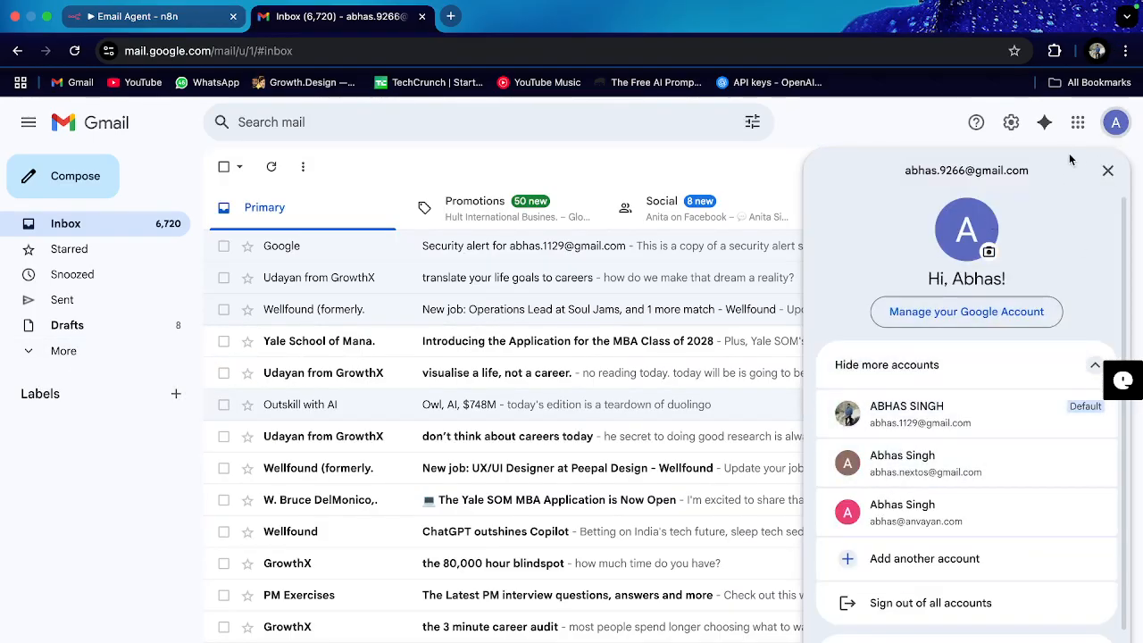
click(1106, 170)
Step: Create the Gmail labels Automation, Promotion and Business
click(175, 393)
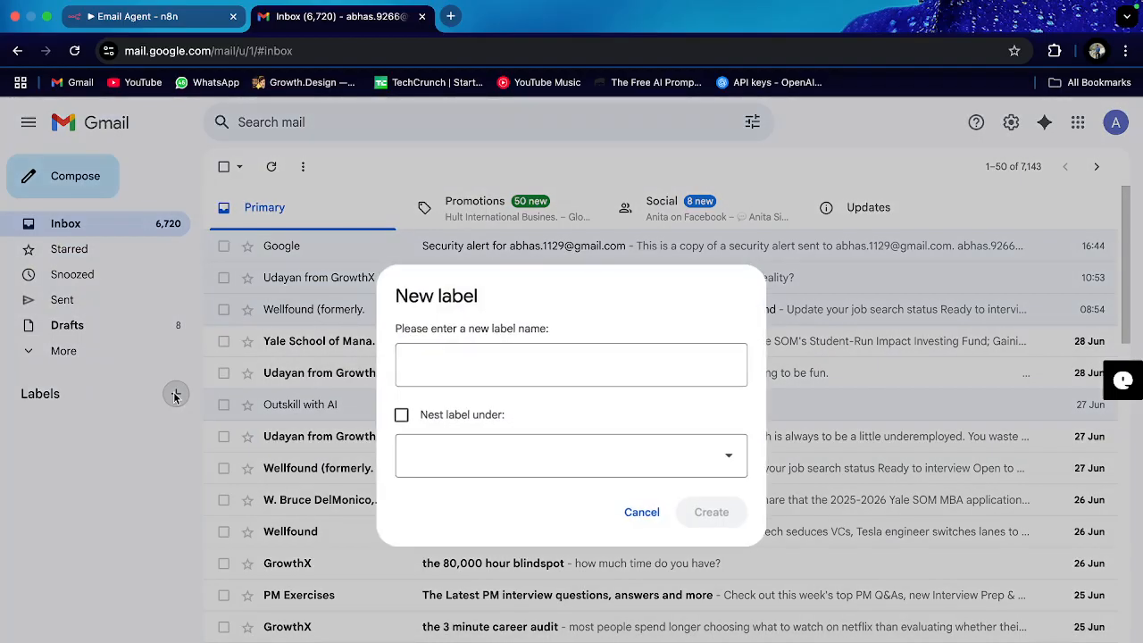
text(A)
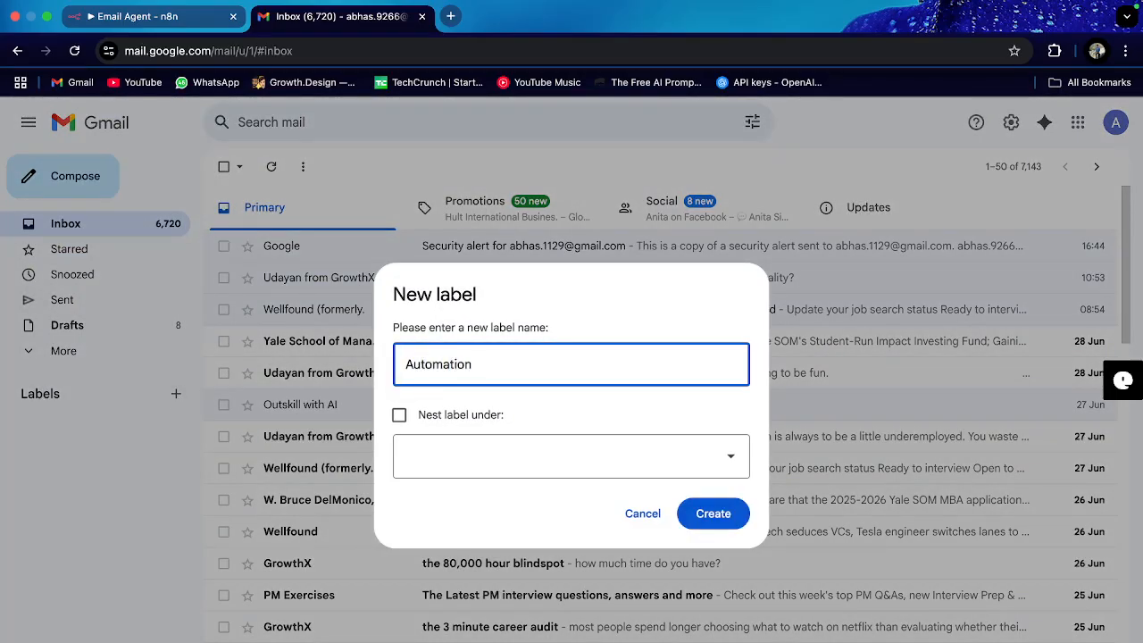
text(utomation)
click(719, 513)
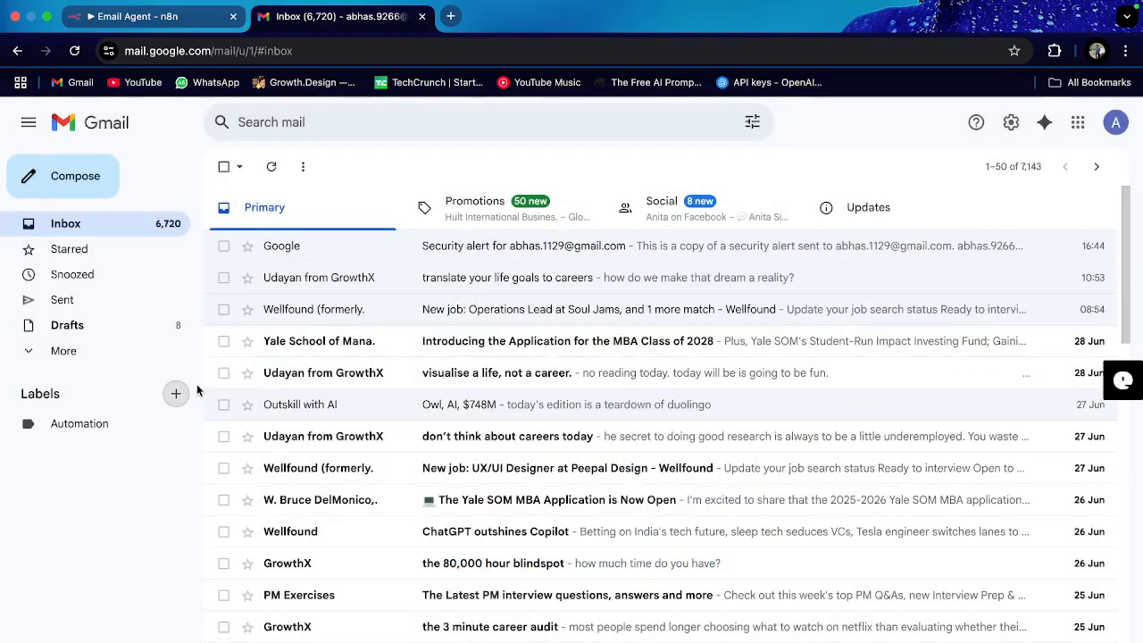
click(177, 394)
key(Caps_Lock)
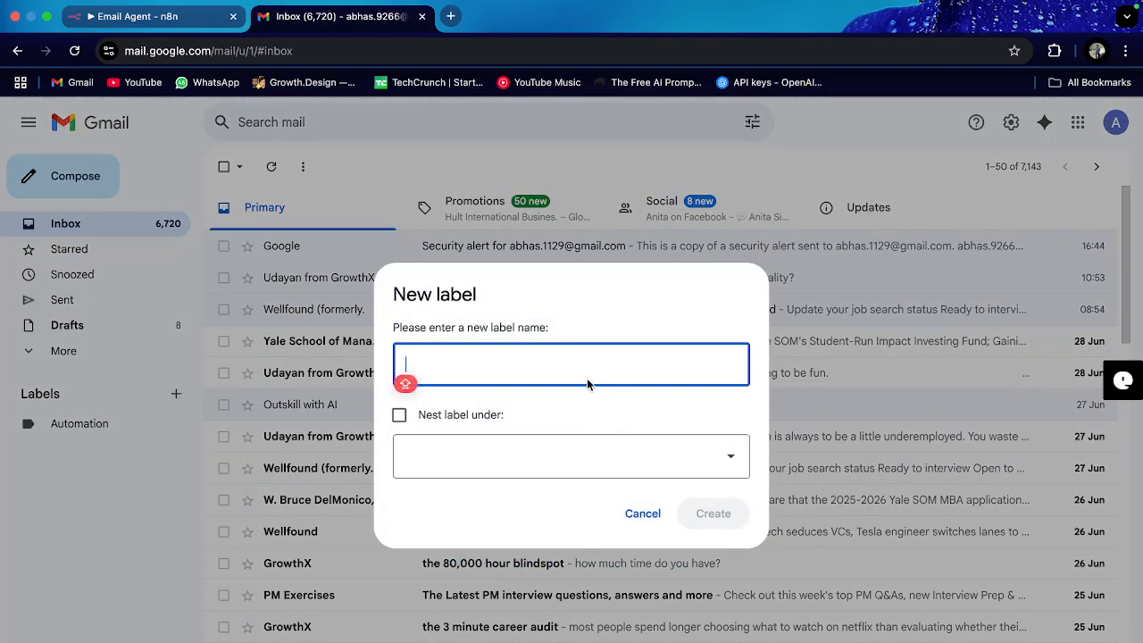
text(Promotion)
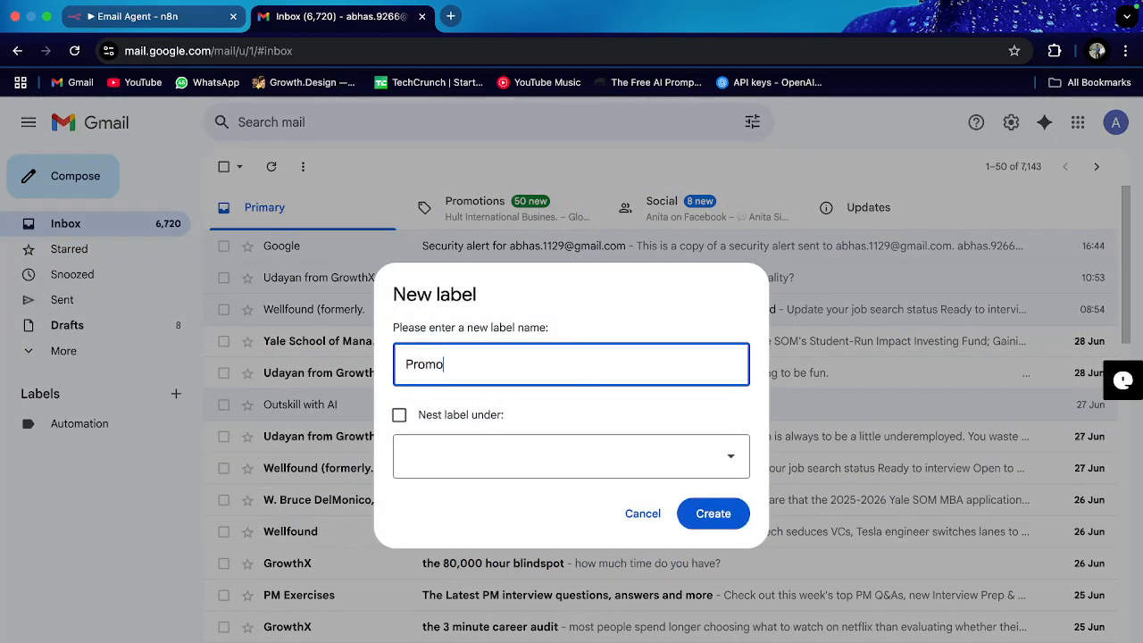
click(713, 513)
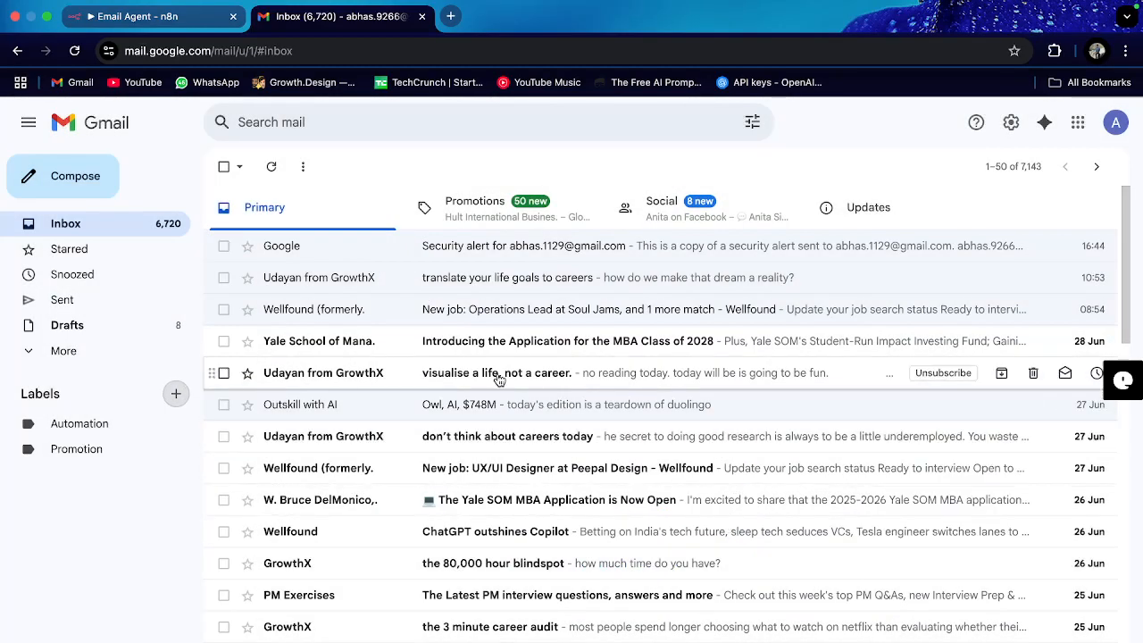
click(177, 394)
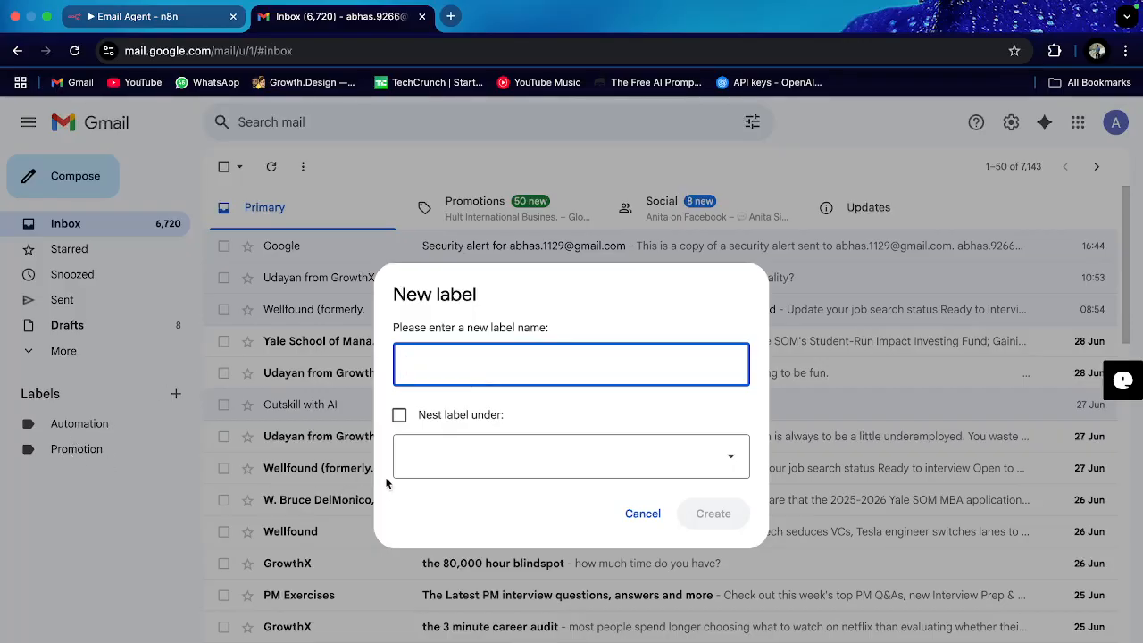
text(Business)
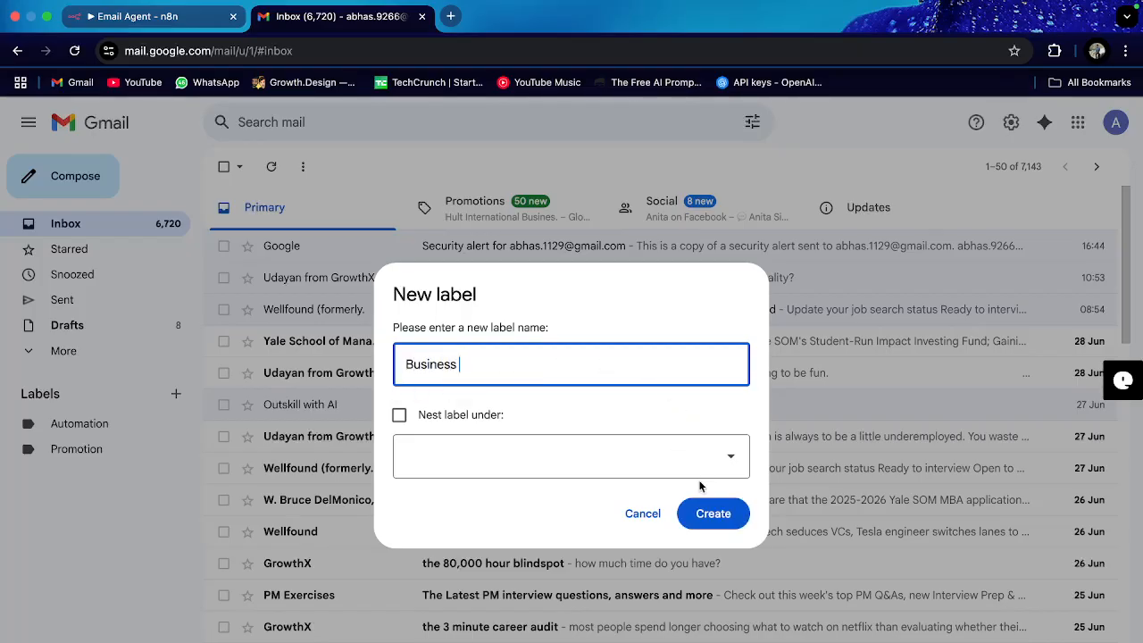
click(717, 515)
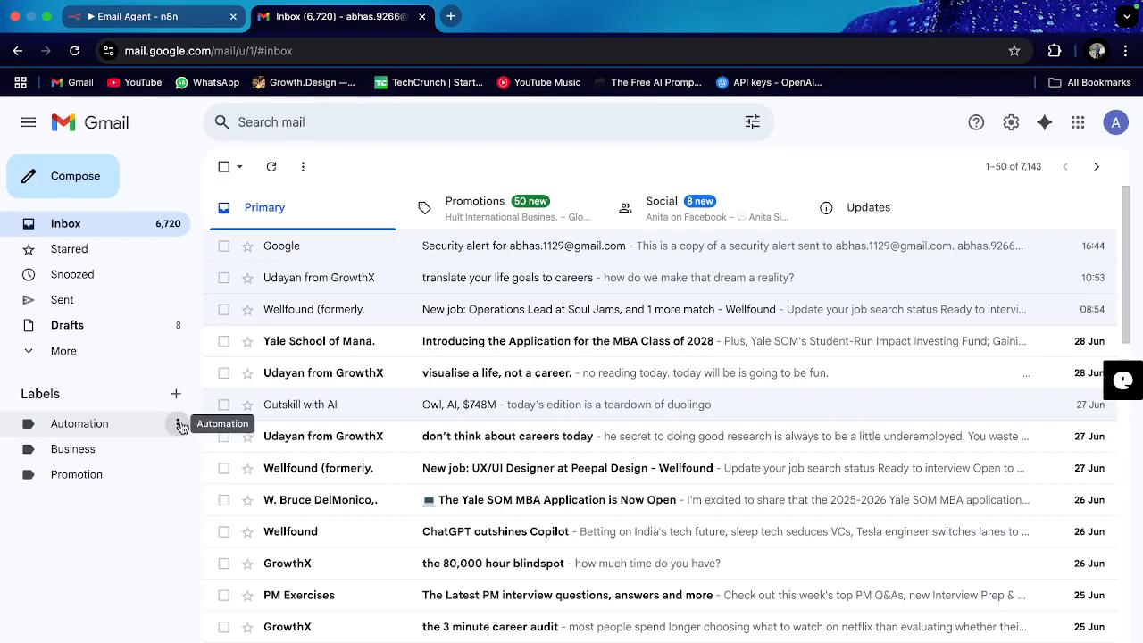
Step: Glance at the Automation label's options, then go back to the Email Agent workflow
click(180, 425)
click(114, 549)
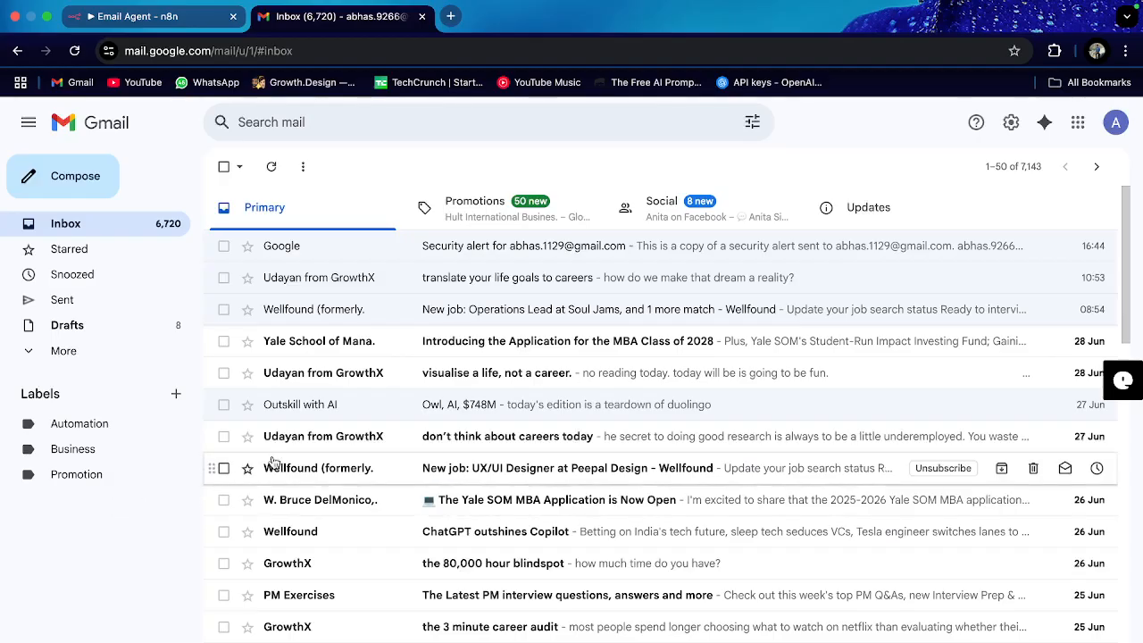
scroll(346, 333, down, 2)
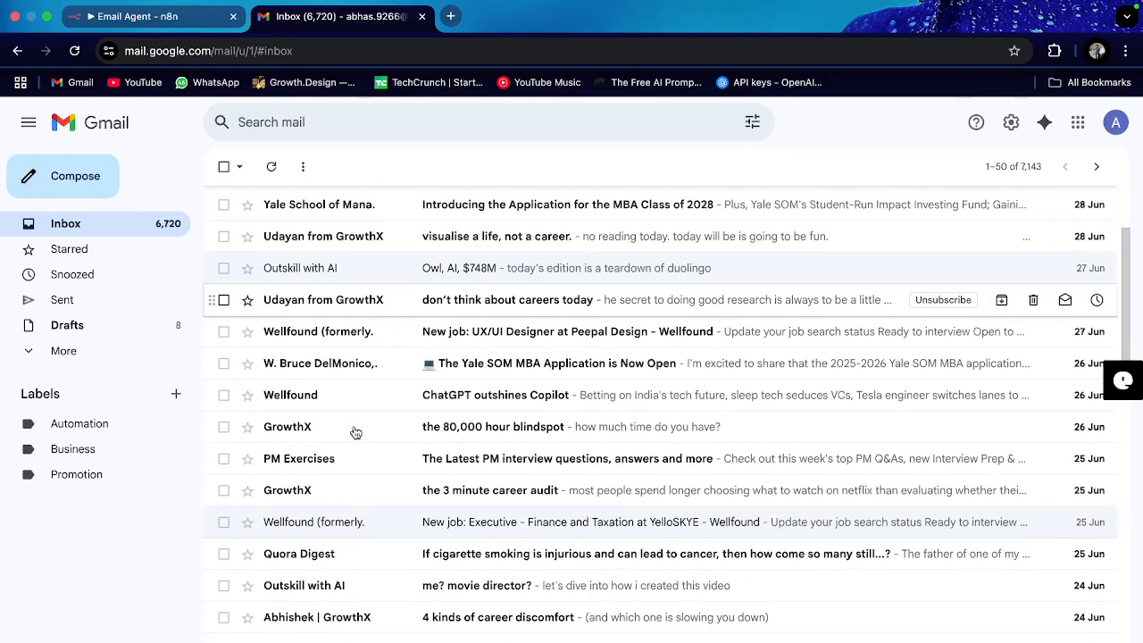
scroll(352, 428, up, 2)
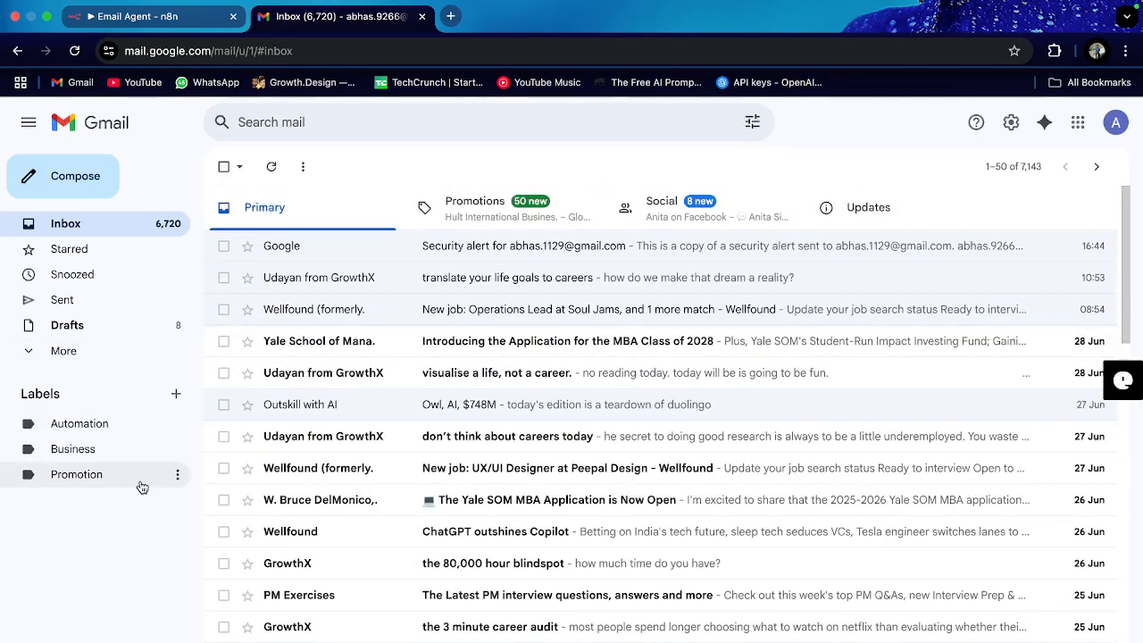
click(141, 18)
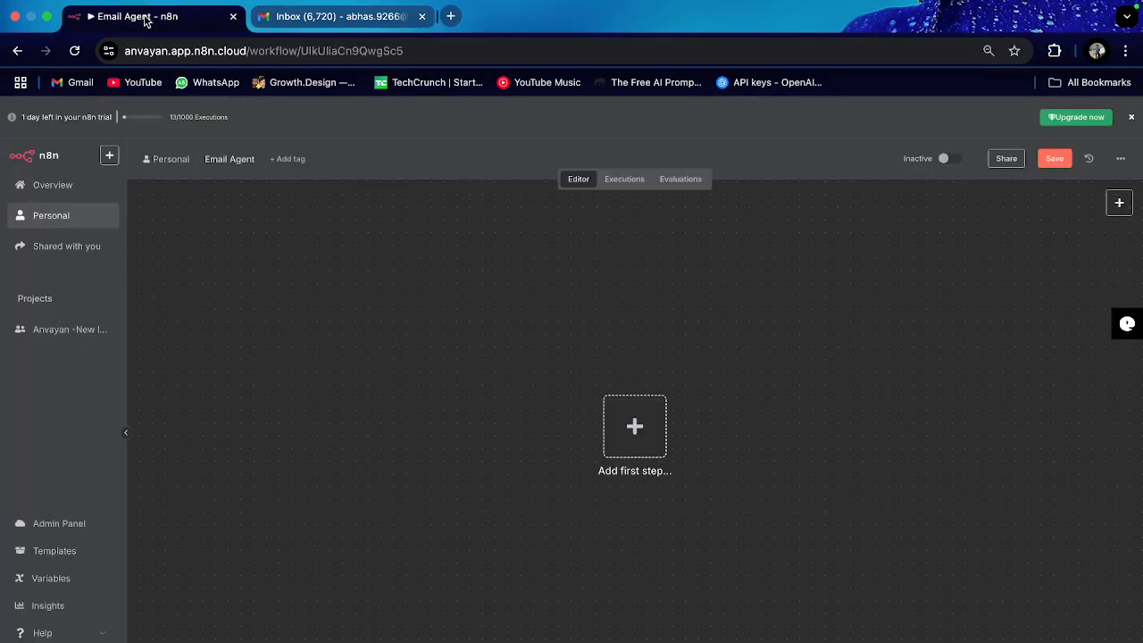
Step: Add a Gmail 'On message received' trigger as the workflow's first step
click(315, 17)
click(167, 16)
click(333, 18)
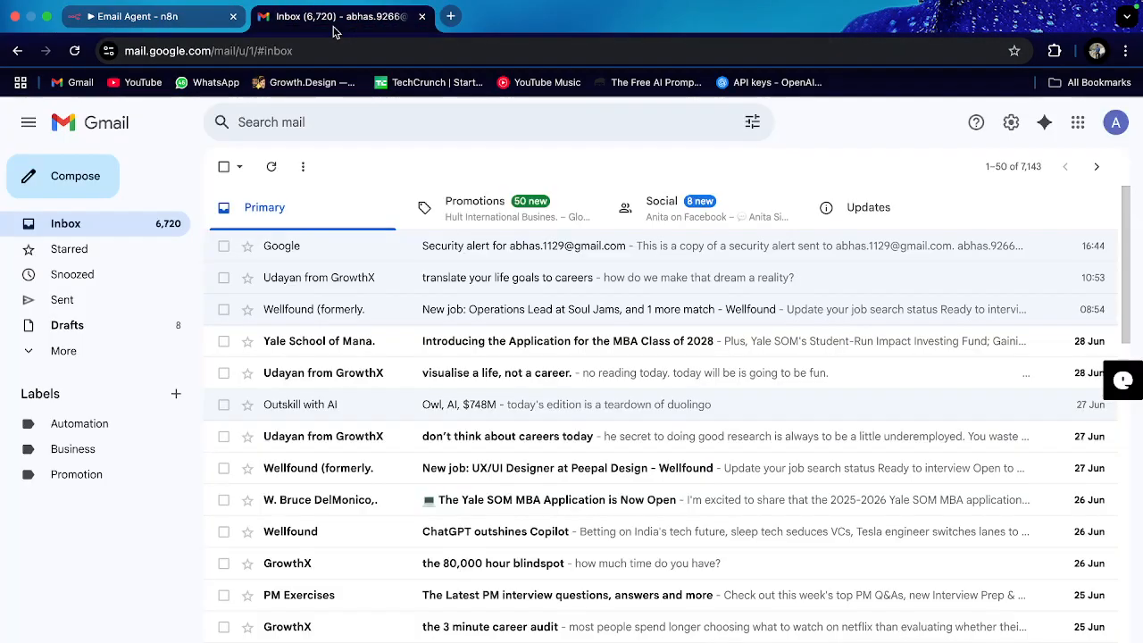
click(174, 16)
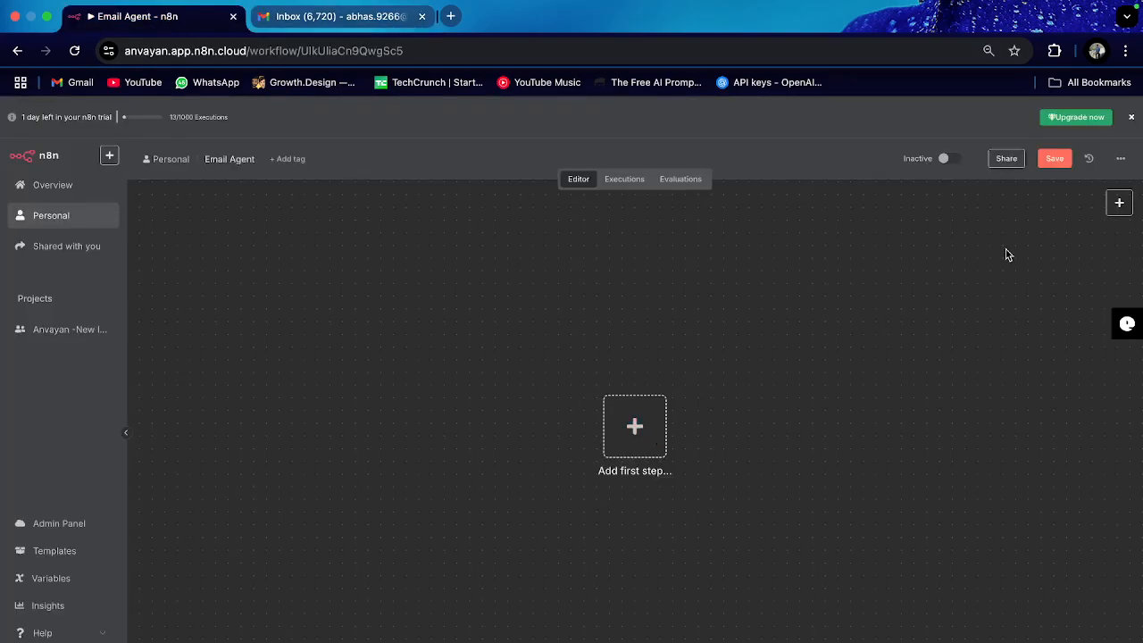
click(633, 430)
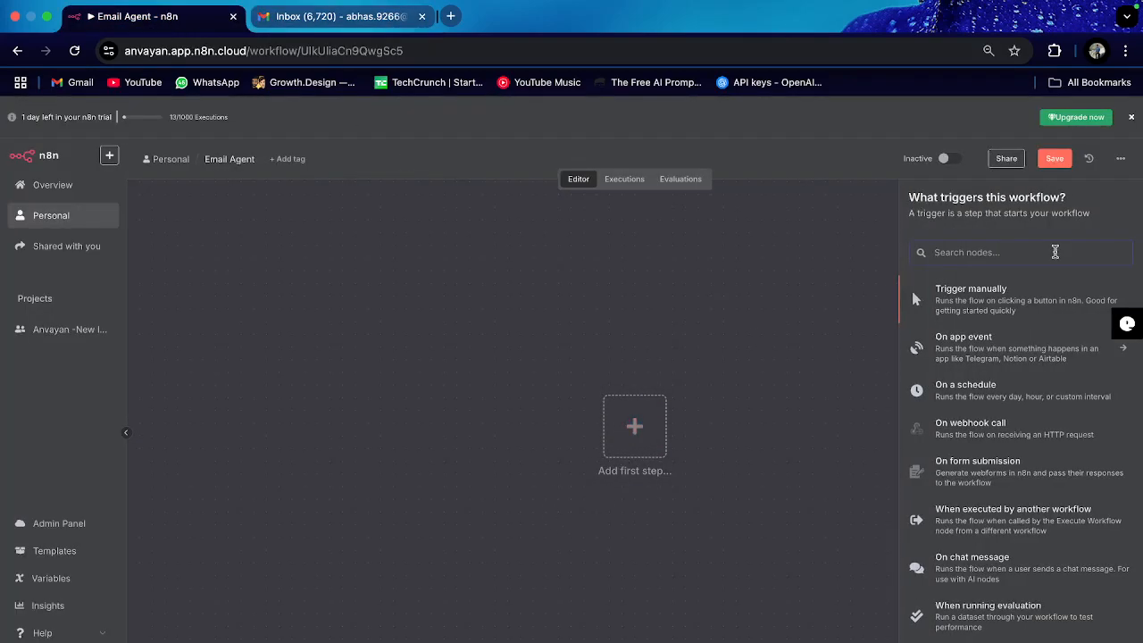
text(gmai)
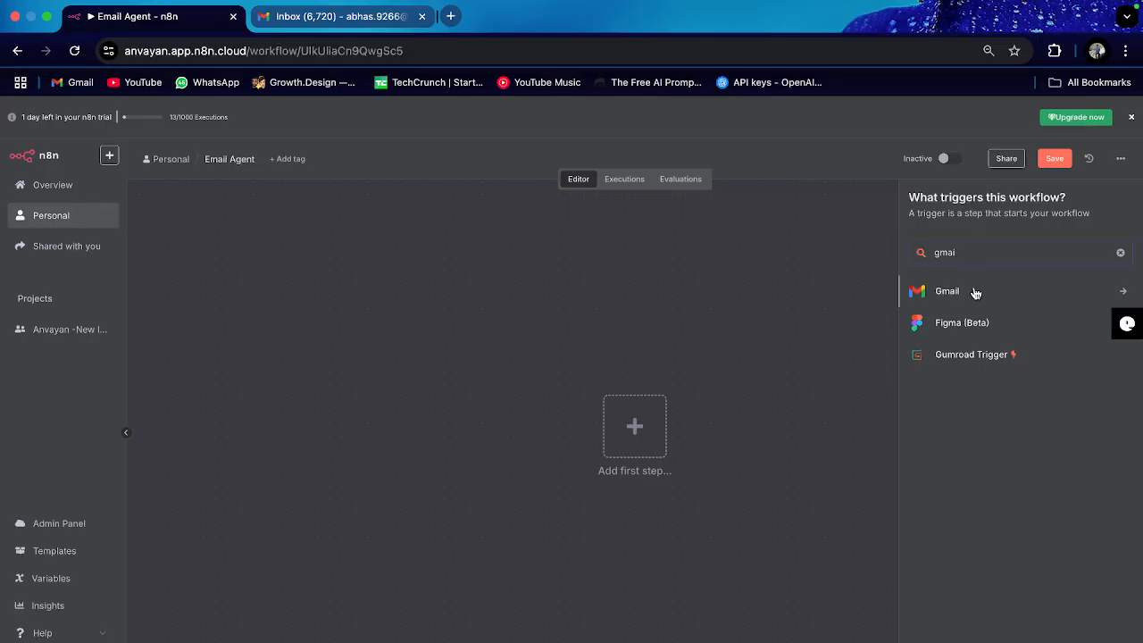
click(975, 292)
click(1004, 293)
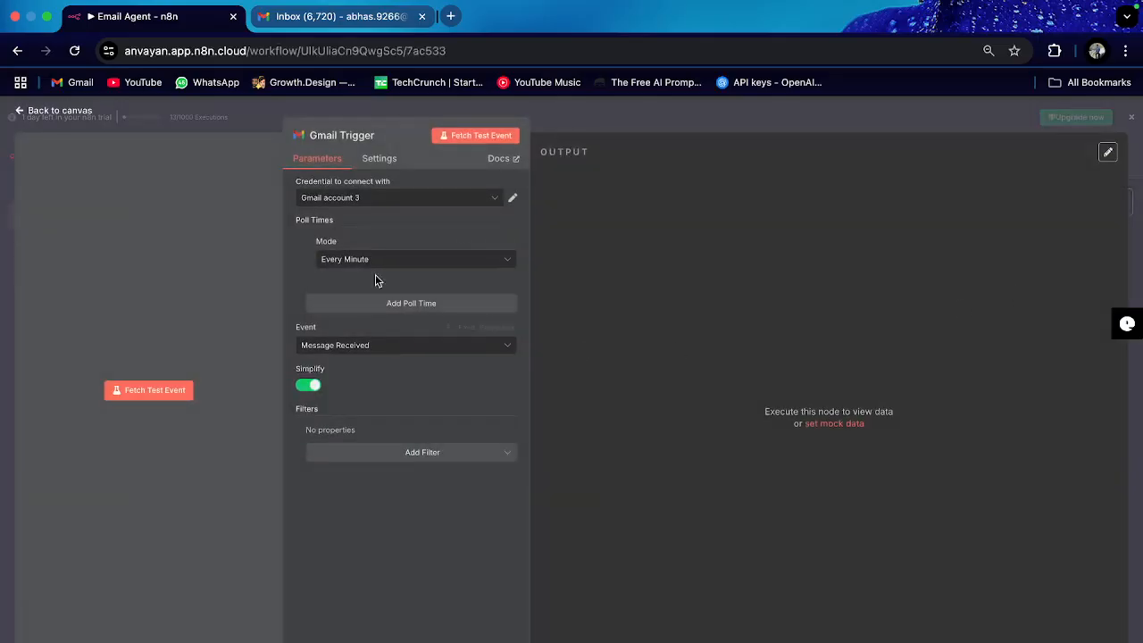
Step: Create a new Gmail credential with Sign in with Google and pick the account
click(394, 198)
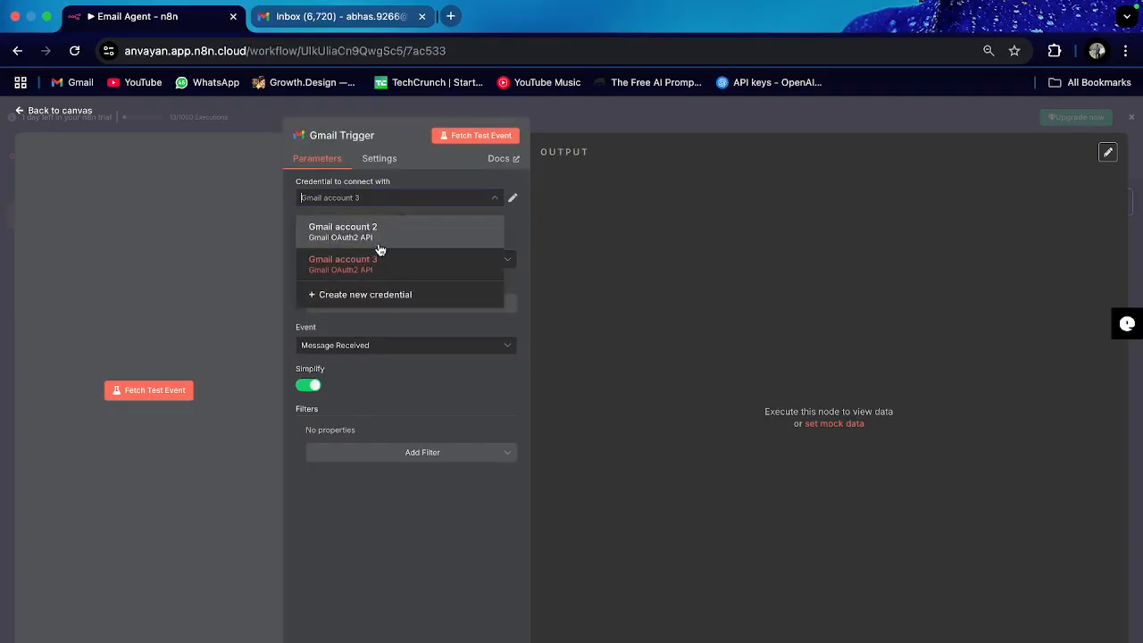
click(387, 304)
click(384, 293)
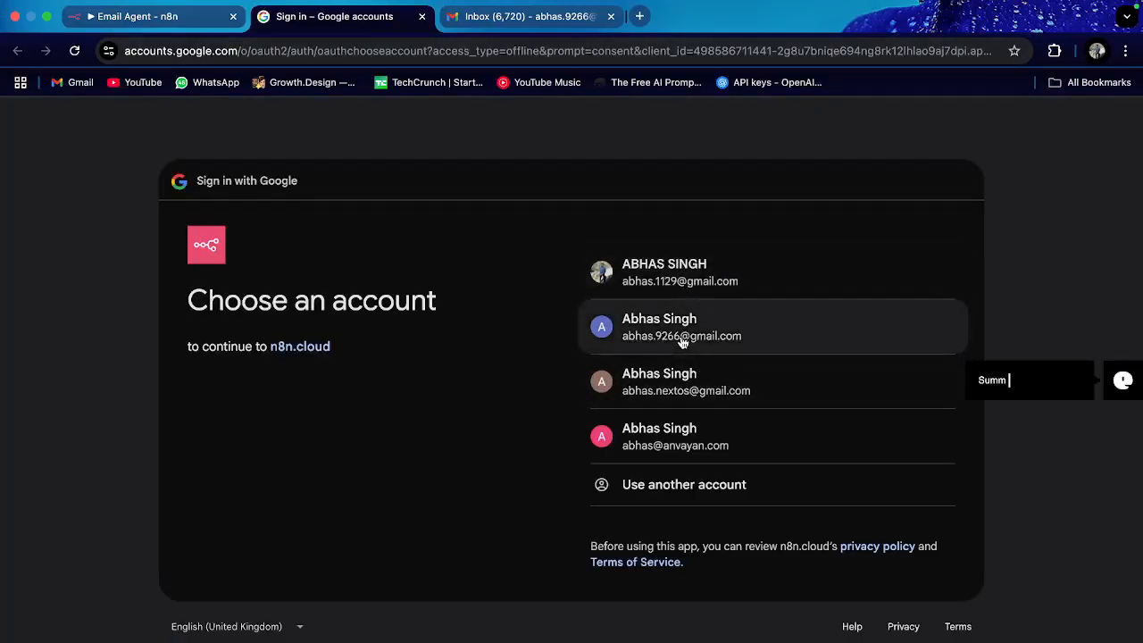
click(681, 340)
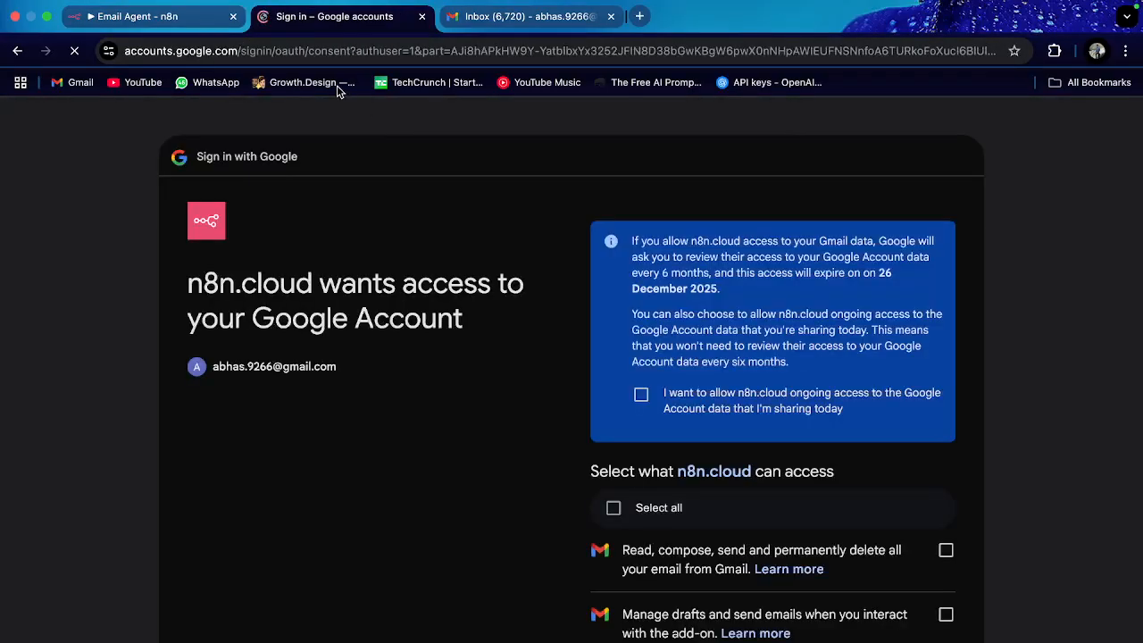
Step: Approve all requested Gmail permissions for n8n and close the Connection successful tab
scroll(765, 503, down, 5)
scroll(636, 211, down, 5)
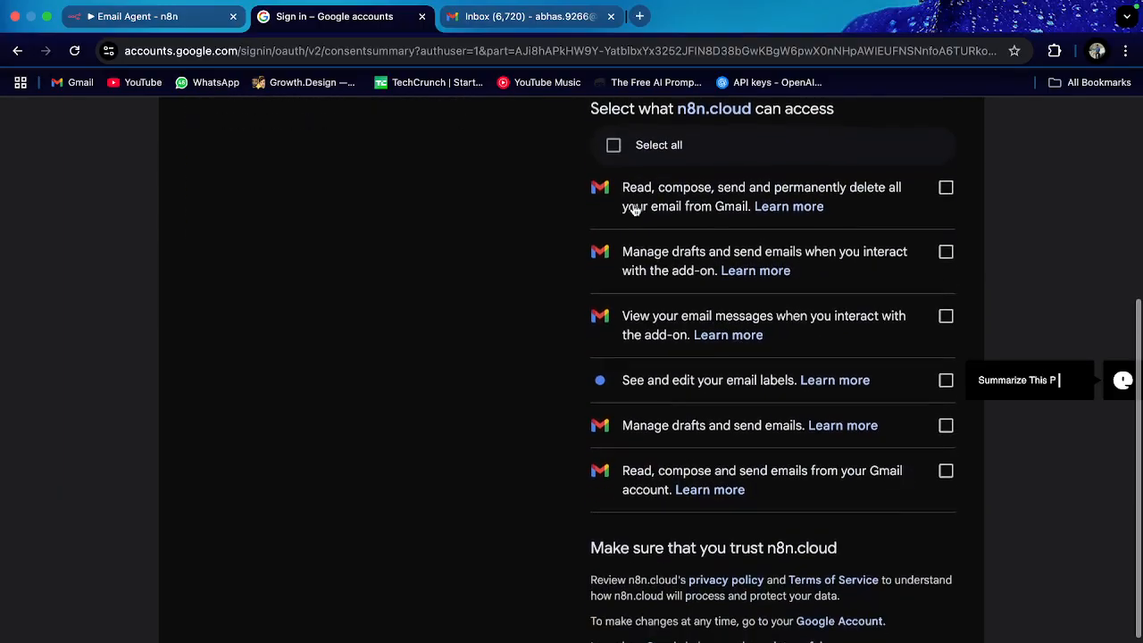
scroll(699, 230, down, 3)
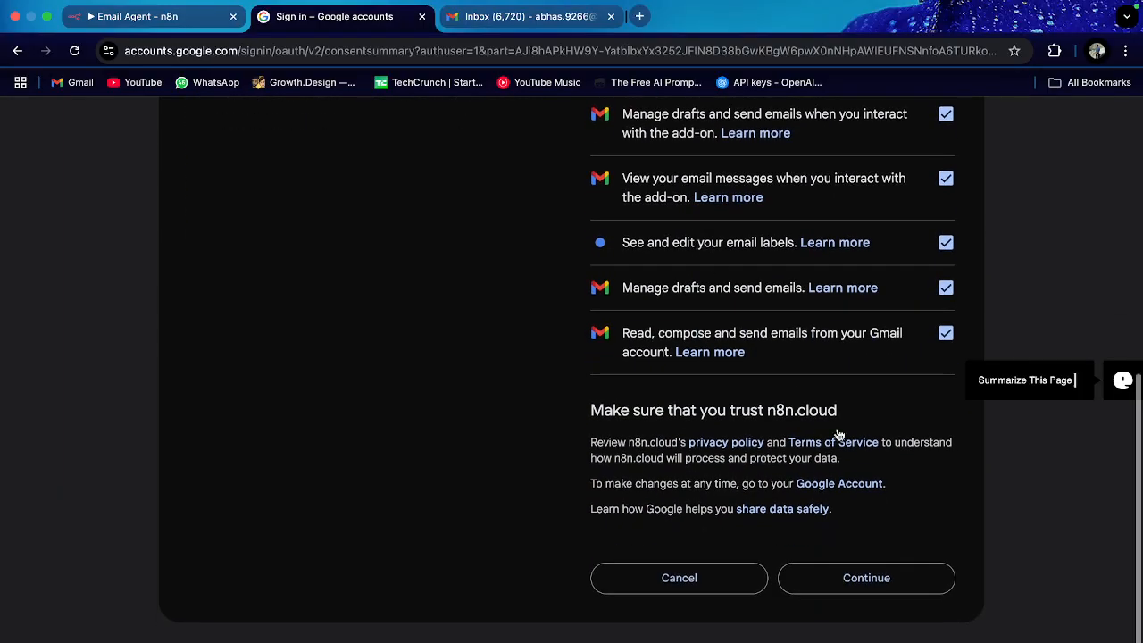
click(887, 583)
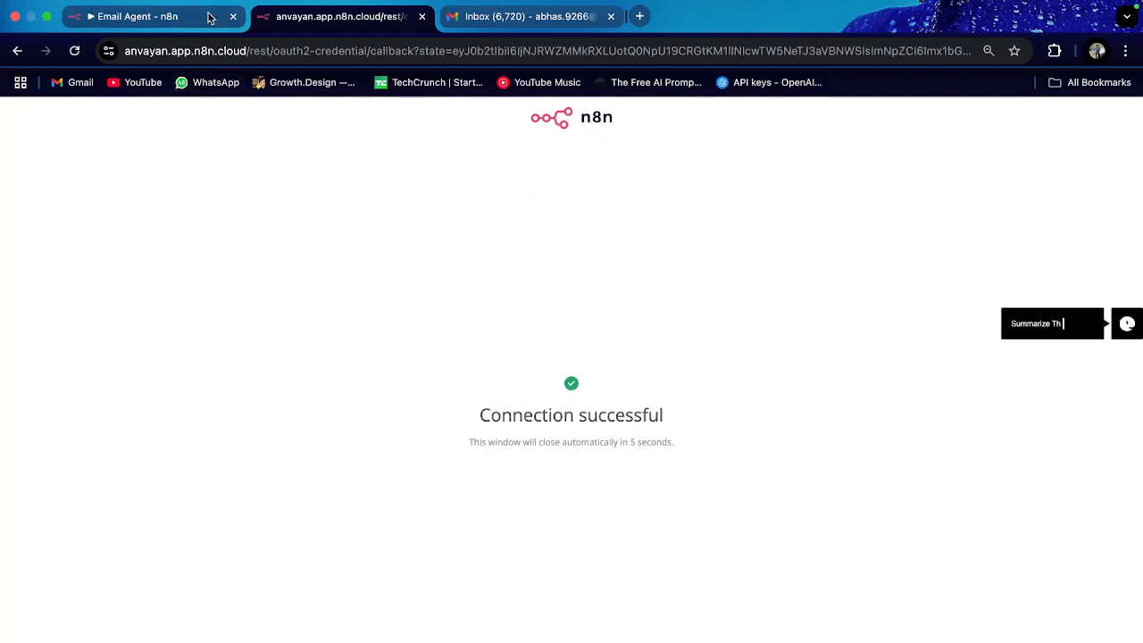
click(422, 16)
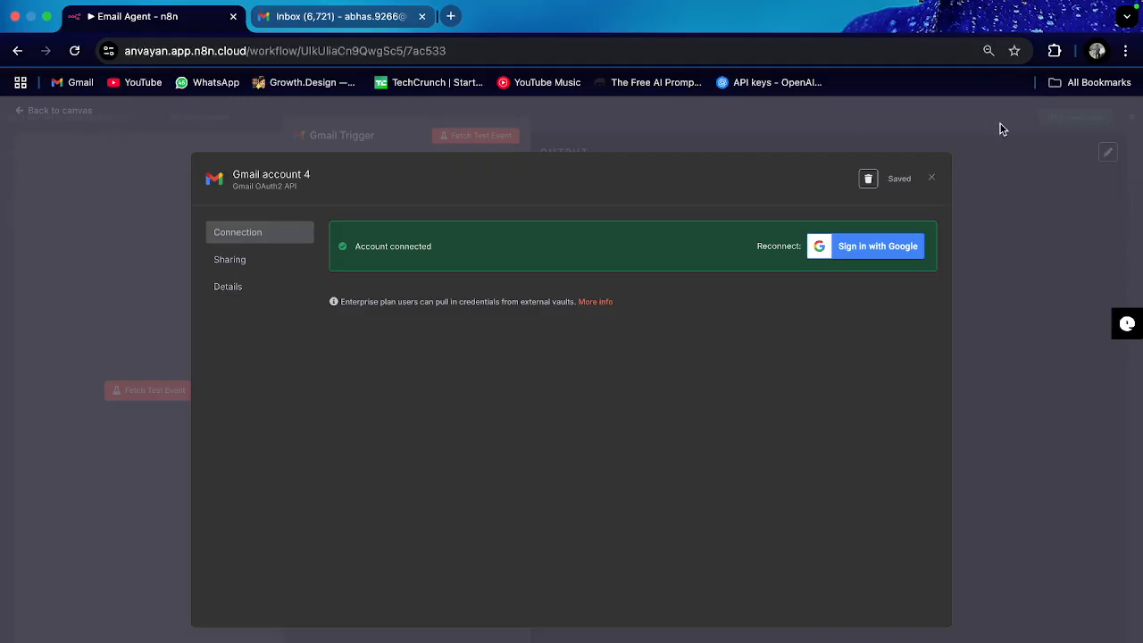
Step: Fetch a test email through the Gmail Trigger, then move the node left and add a node after it
click(930, 177)
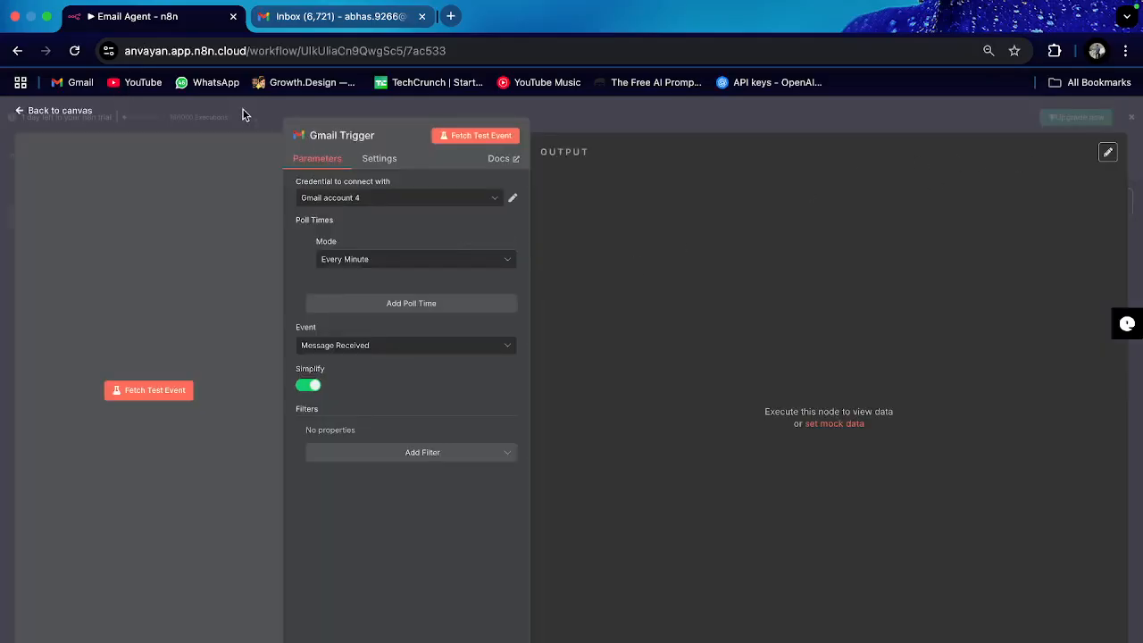
click(62, 111)
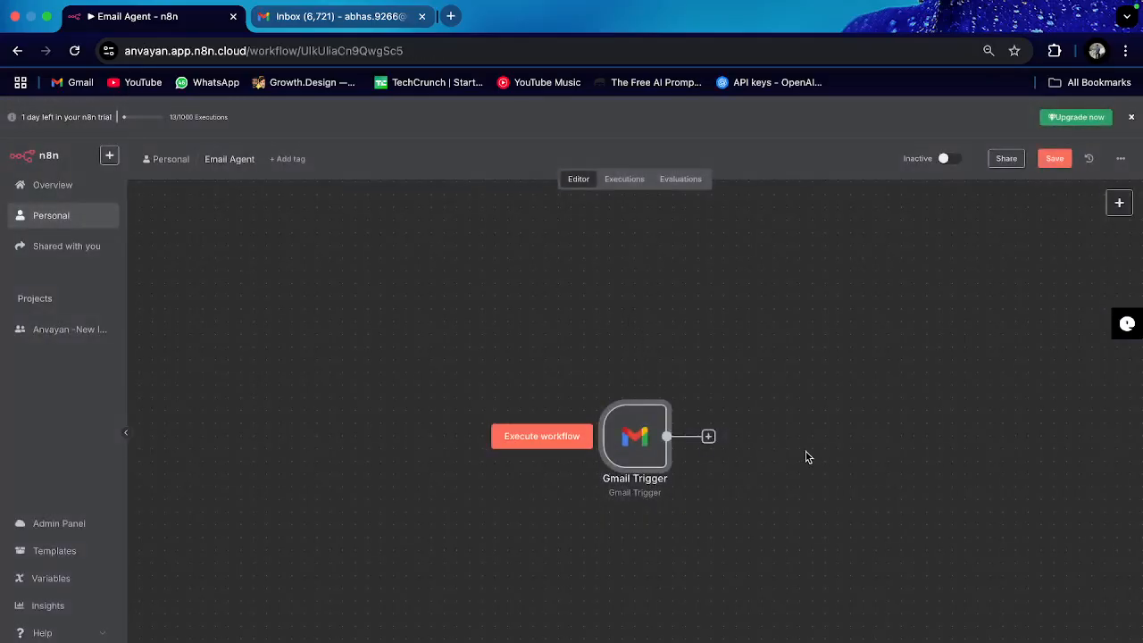
double_click(622, 448)
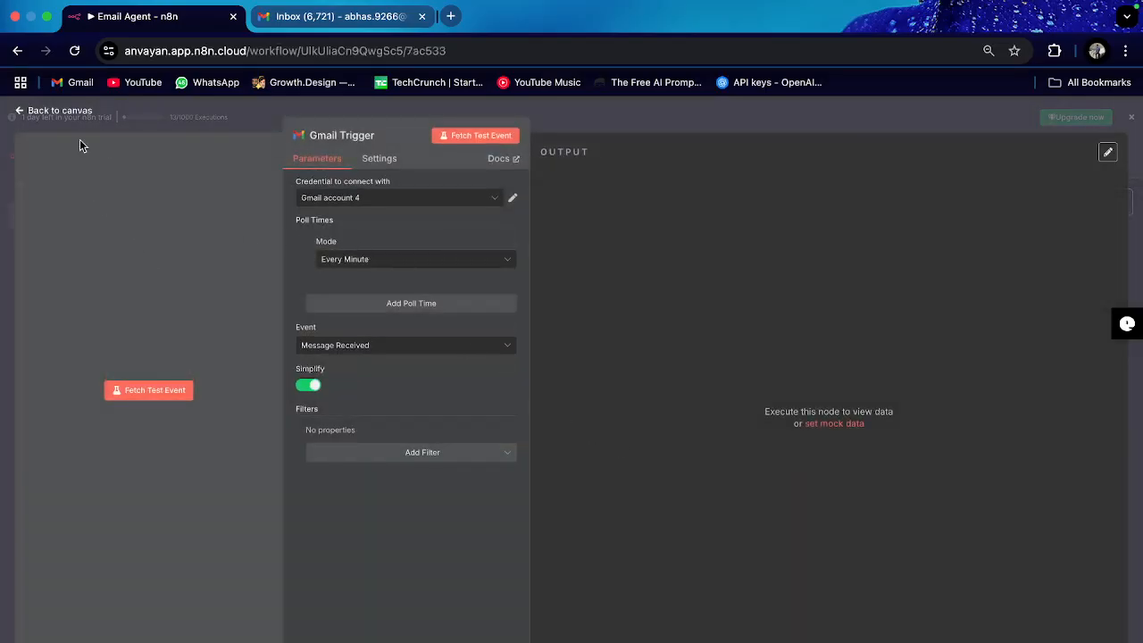
click(484, 135)
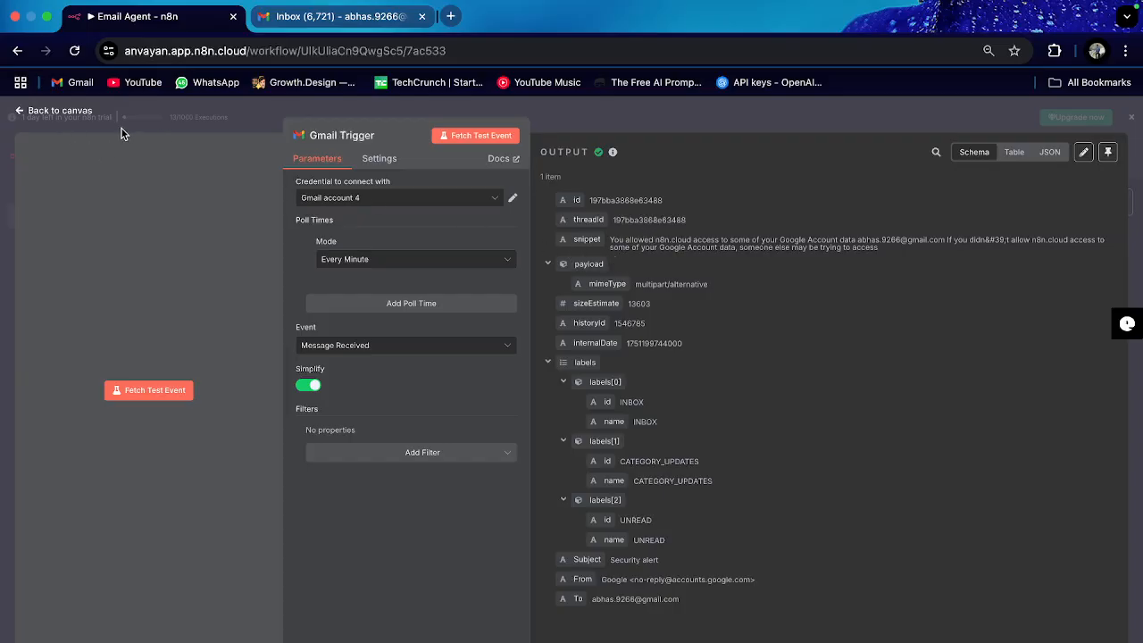
click(39, 111)
drag(548, 436, 275, 387)
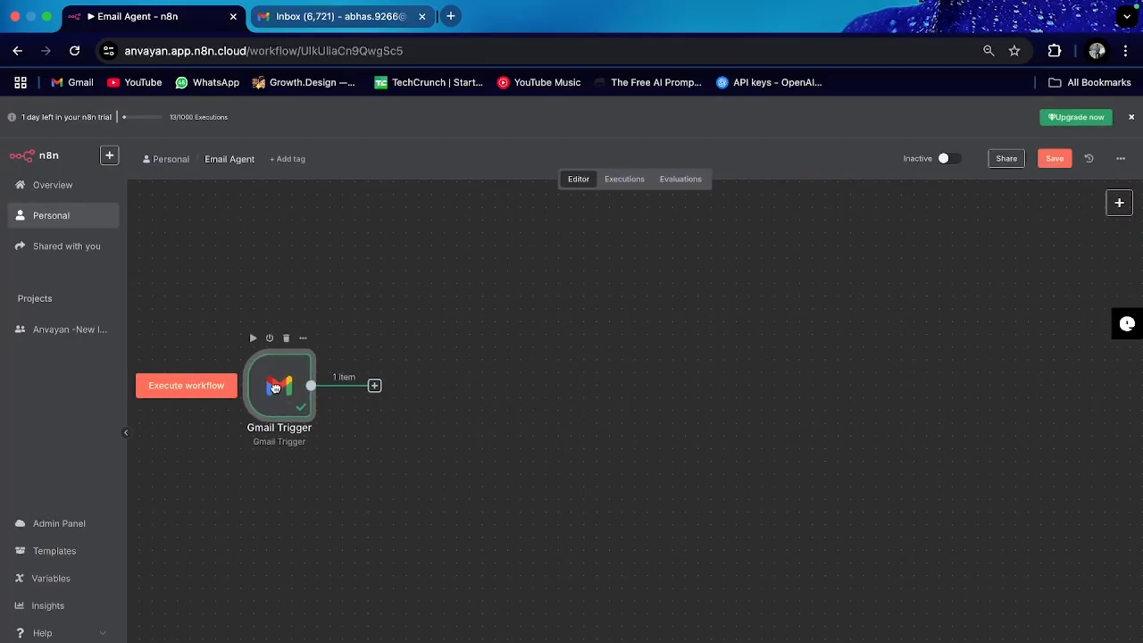
click(375, 385)
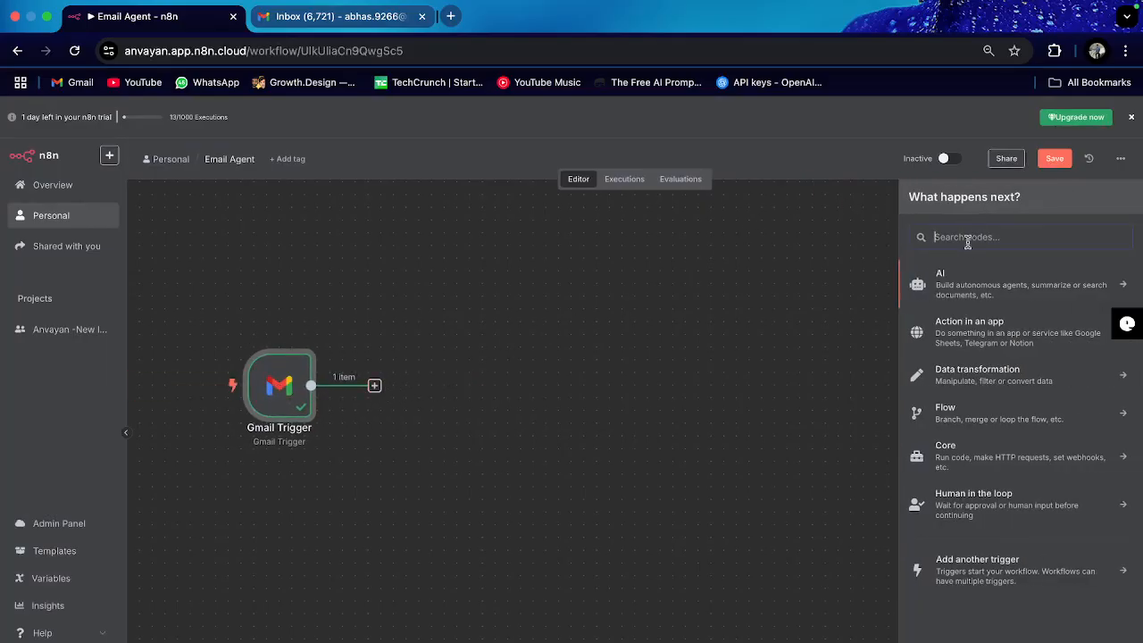
Step: Add a Text Classifier node with 'Subject:' and 'Body :' as its text to classify
text(text)
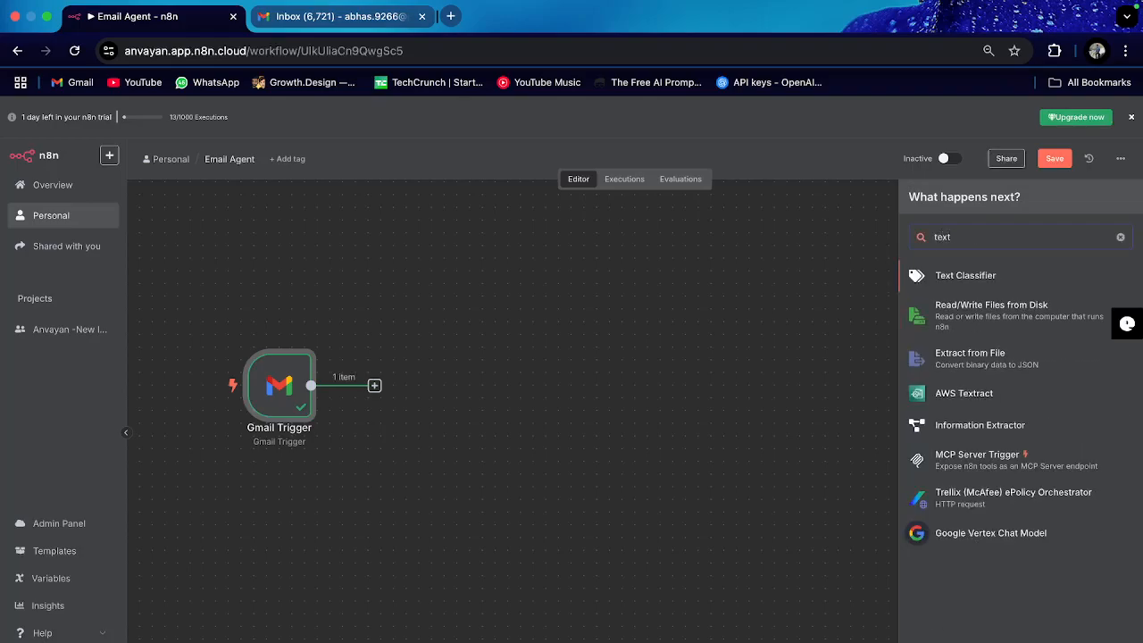
click(982, 277)
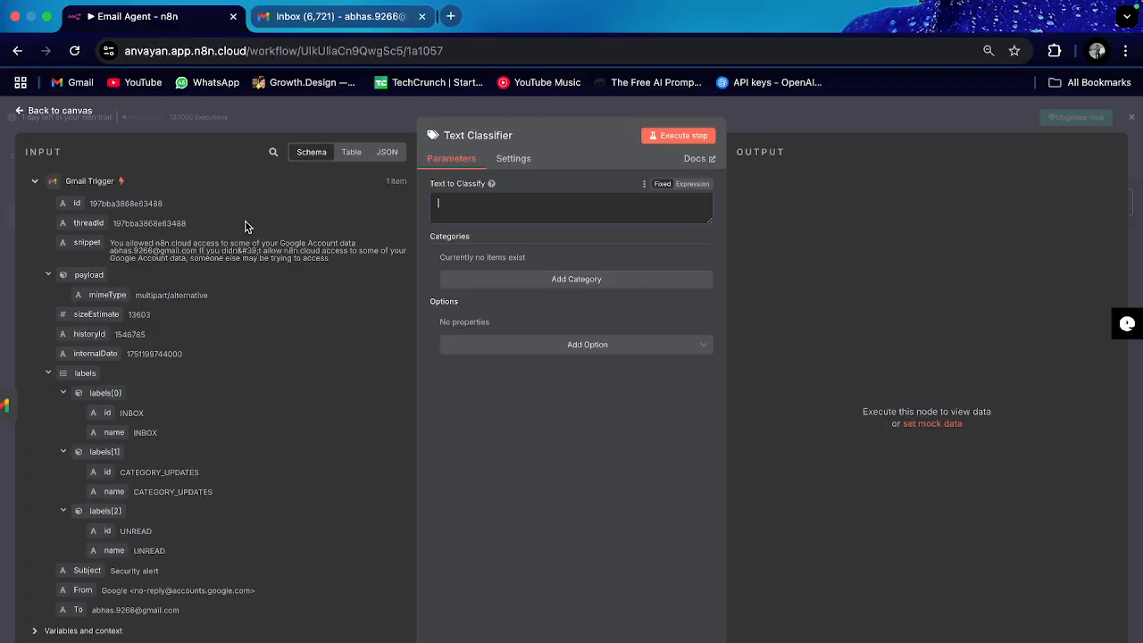
click(462, 215)
text(Subject:)
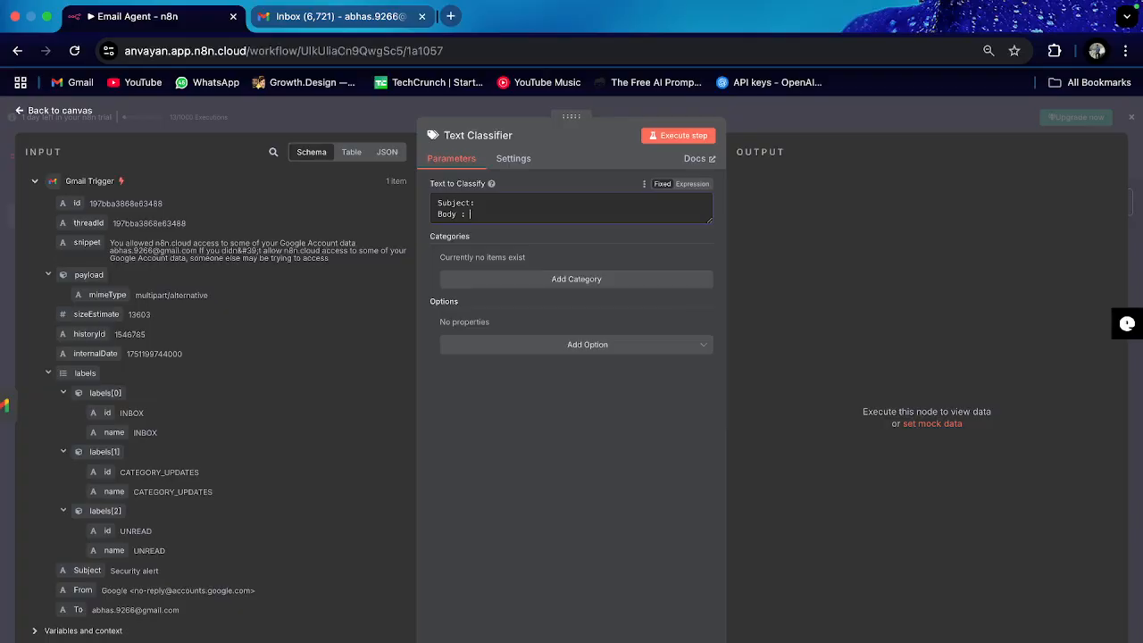
click(317, 17)
Step: Open Google's Security alert email, highlight its sender, subject and message, then return to the workflow
click(522, 249)
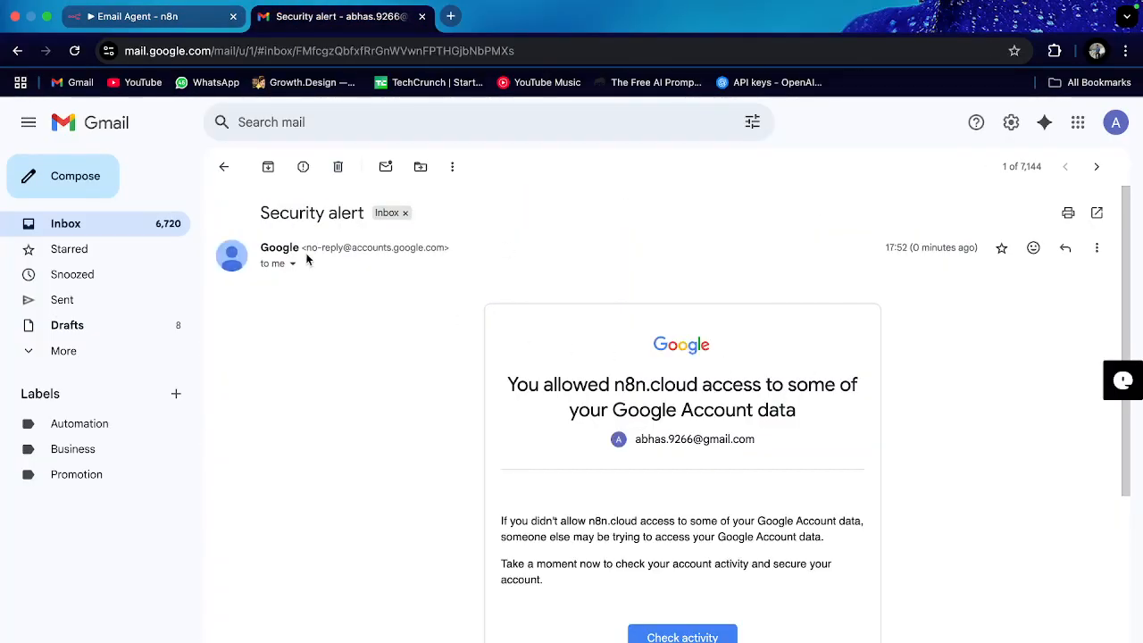
drag(264, 240, 429, 245)
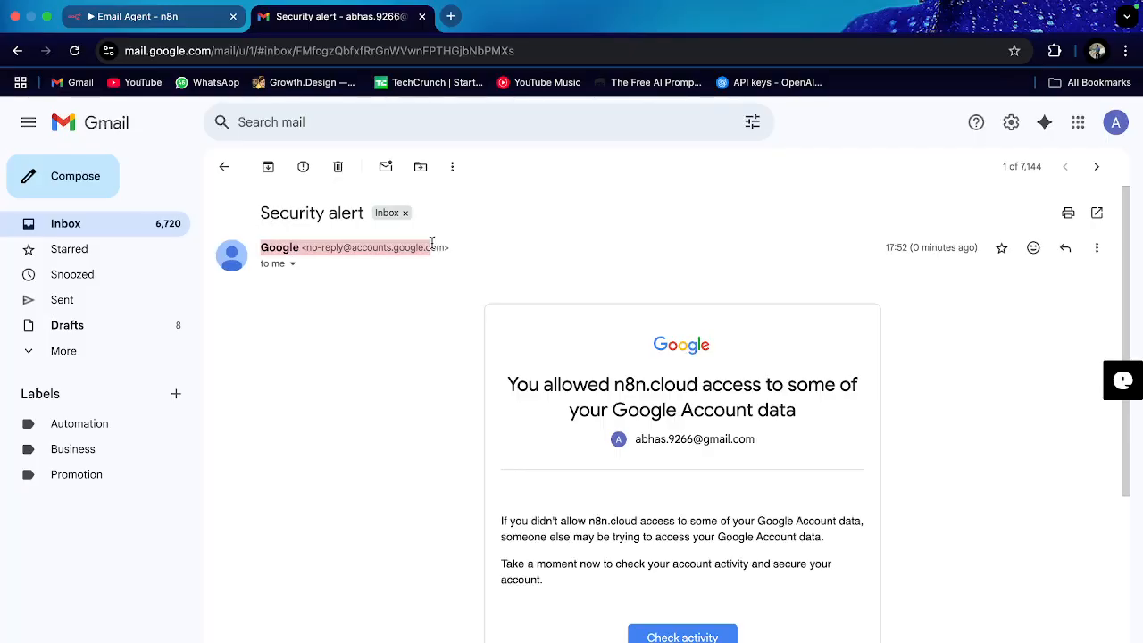
drag(279, 213, 342, 211)
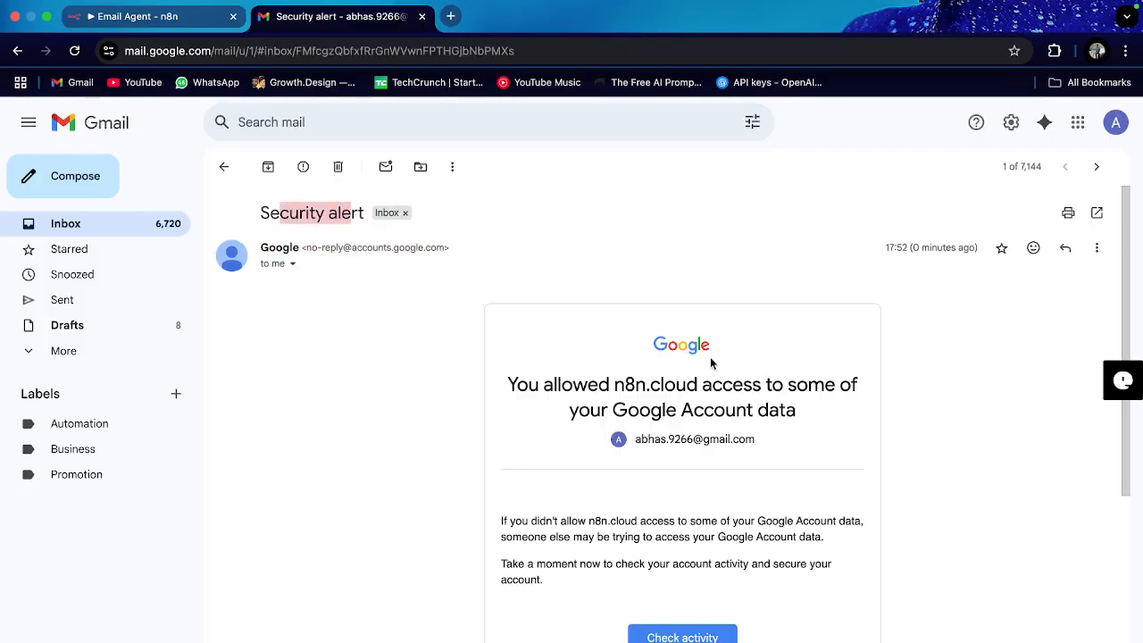
drag(497, 364, 701, 580)
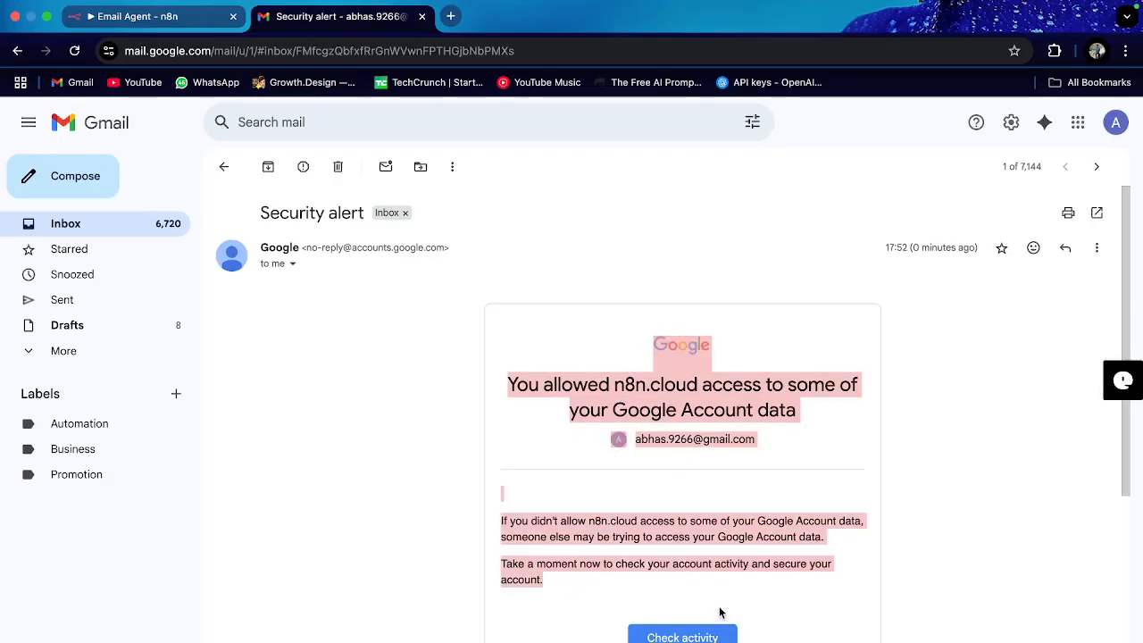
click(115, 36)
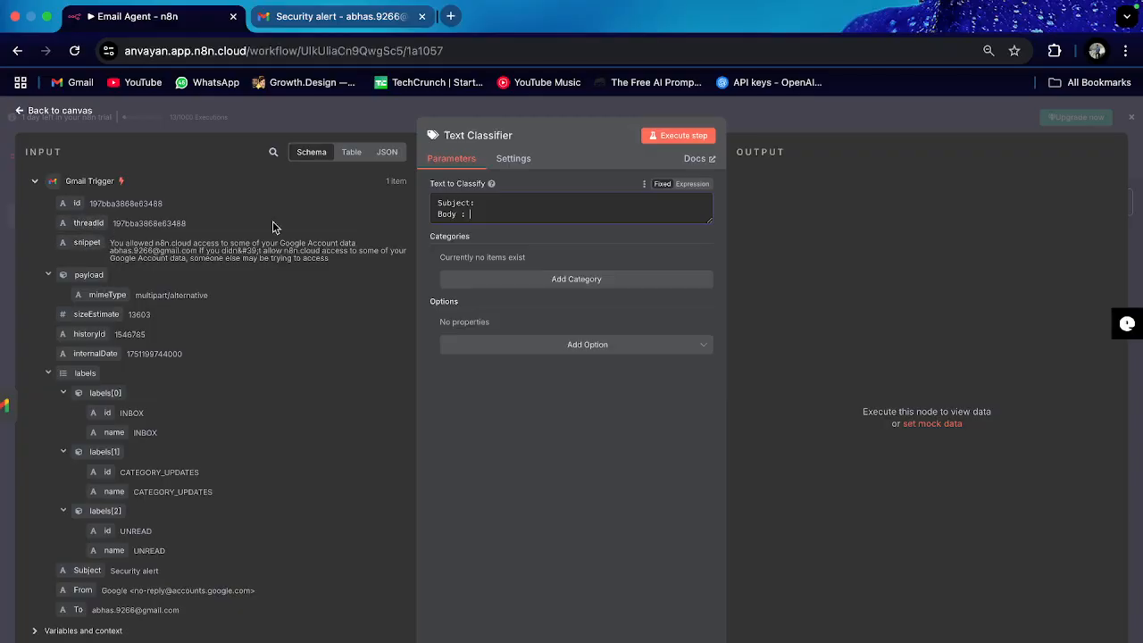
Step: Map the email's snippet and Subject fields into the Text to Classify field
drag(77, 242, 503, 225)
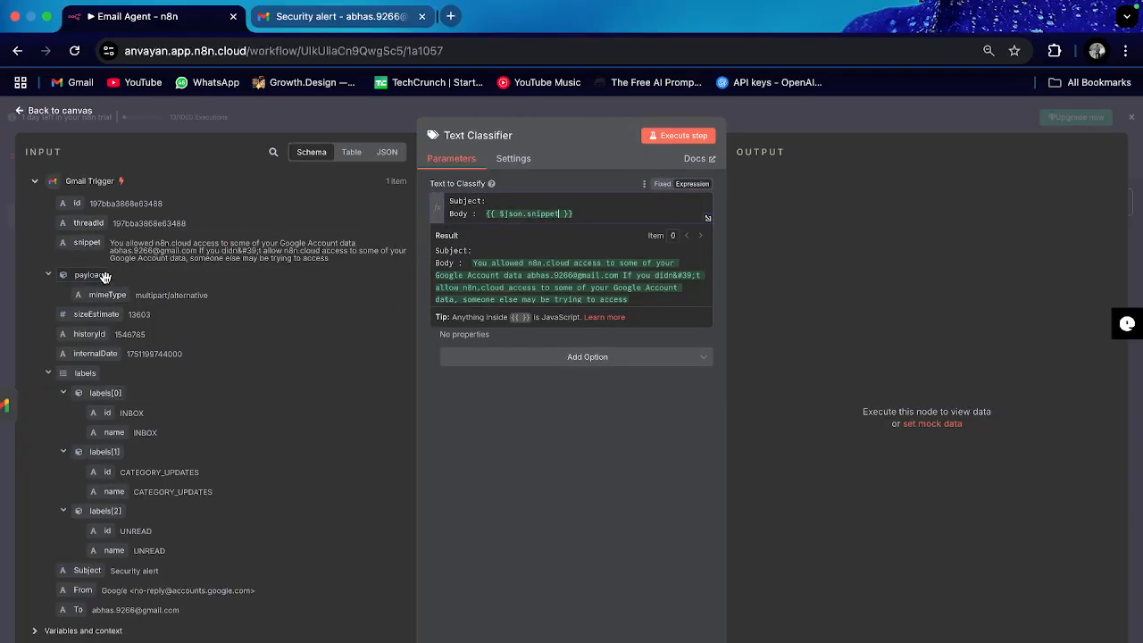
drag(111, 243, 291, 259)
click(252, 268)
drag(86, 571, 497, 211)
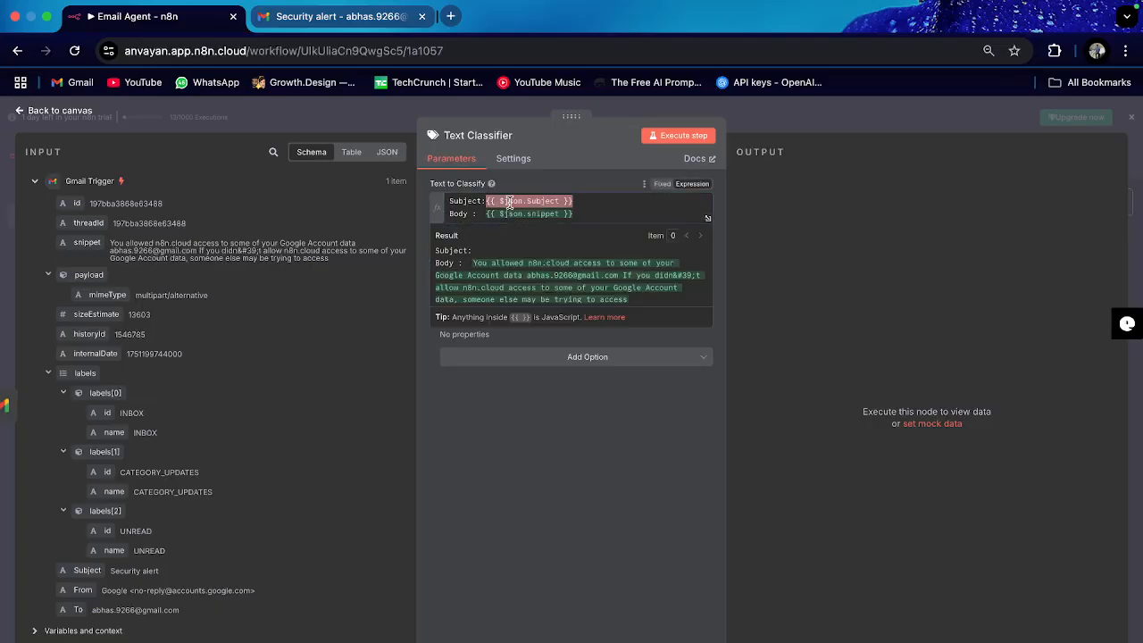
click(574, 437)
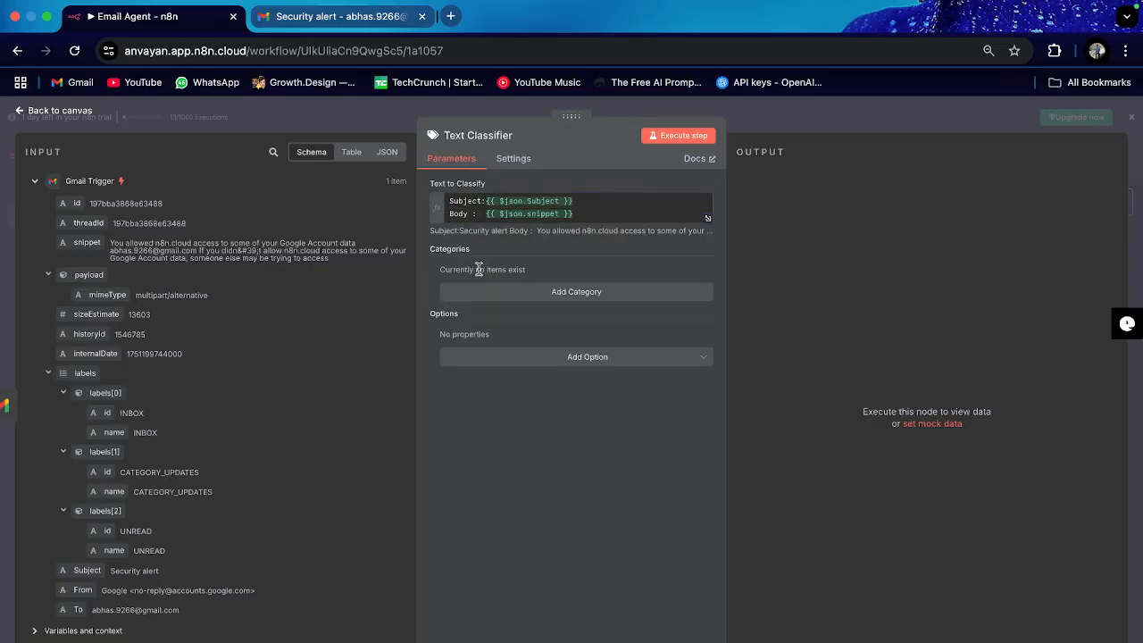
Step: Add three categories named Automation, Business and Promotion
click(604, 296)
click(506, 289)
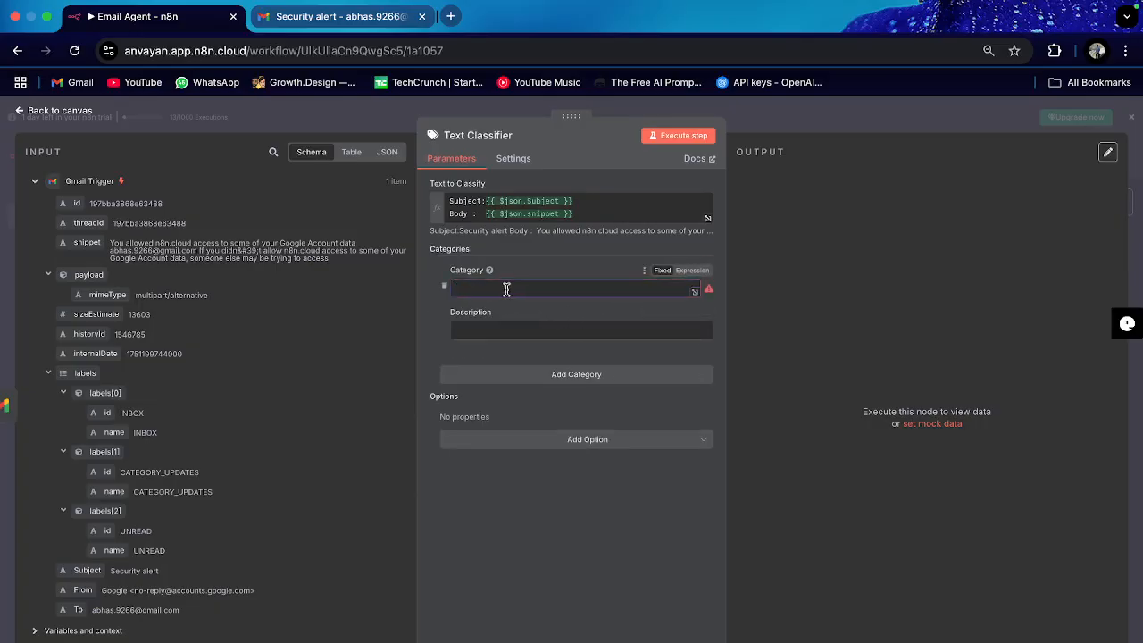
click(318, 21)
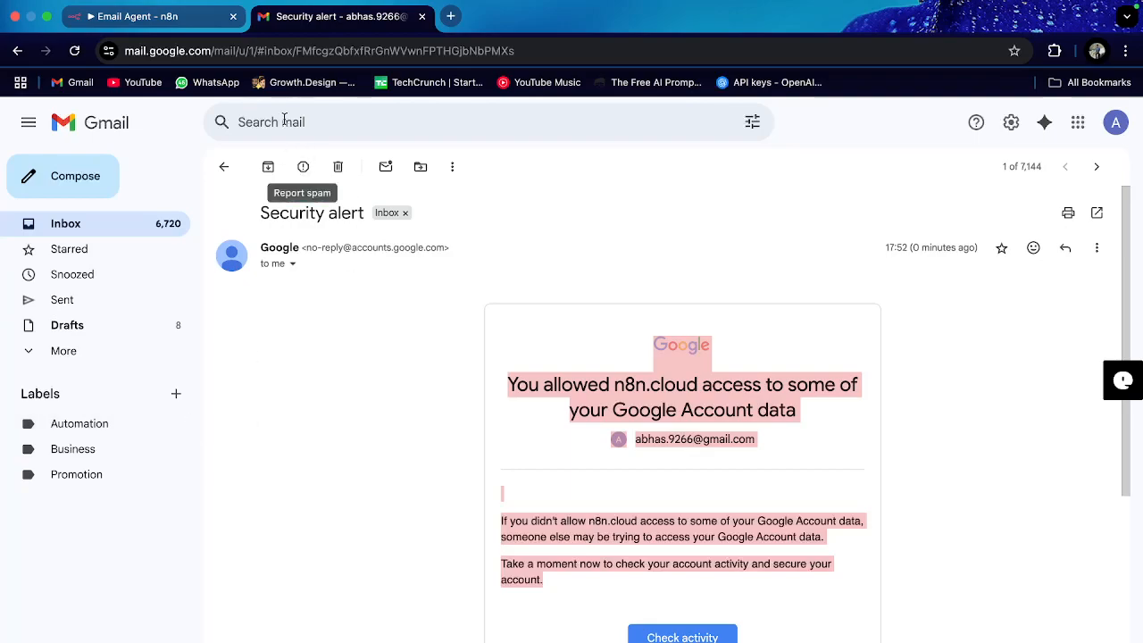
click(175, 23)
text(Automation)
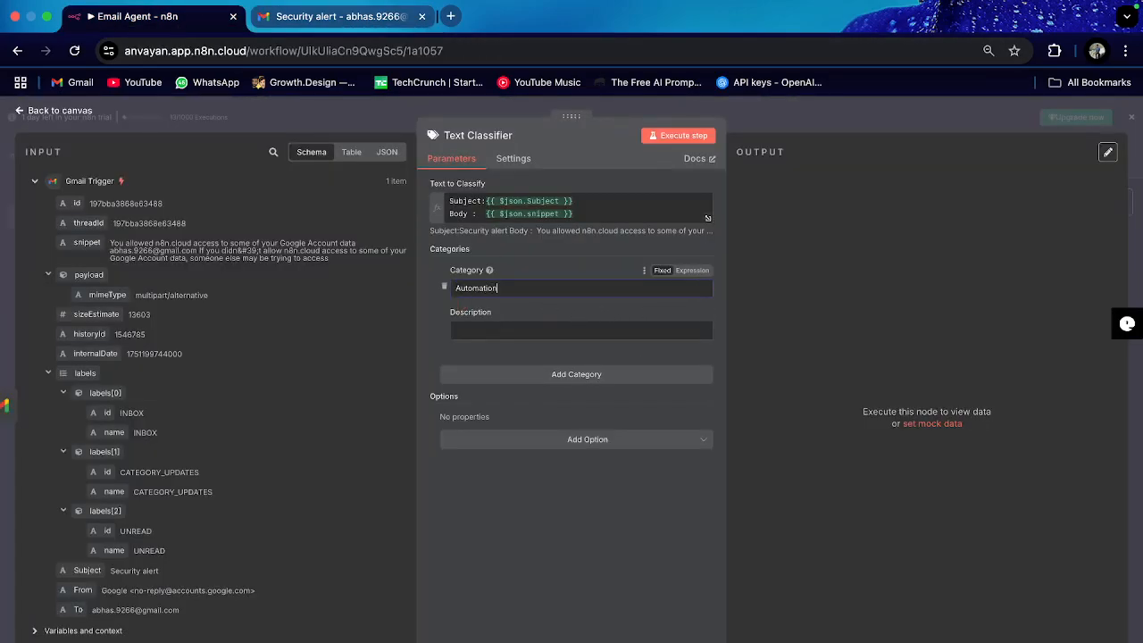
click(579, 376)
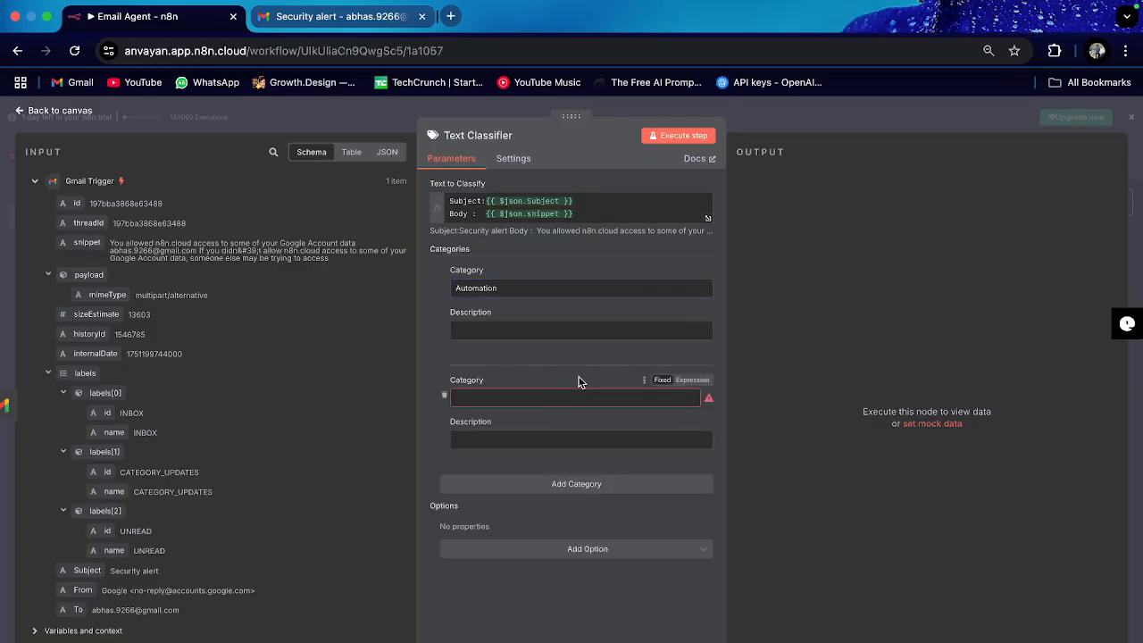
click(569, 397)
text(Business)
click(558, 482)
click(538, 506)
text(Promotion)
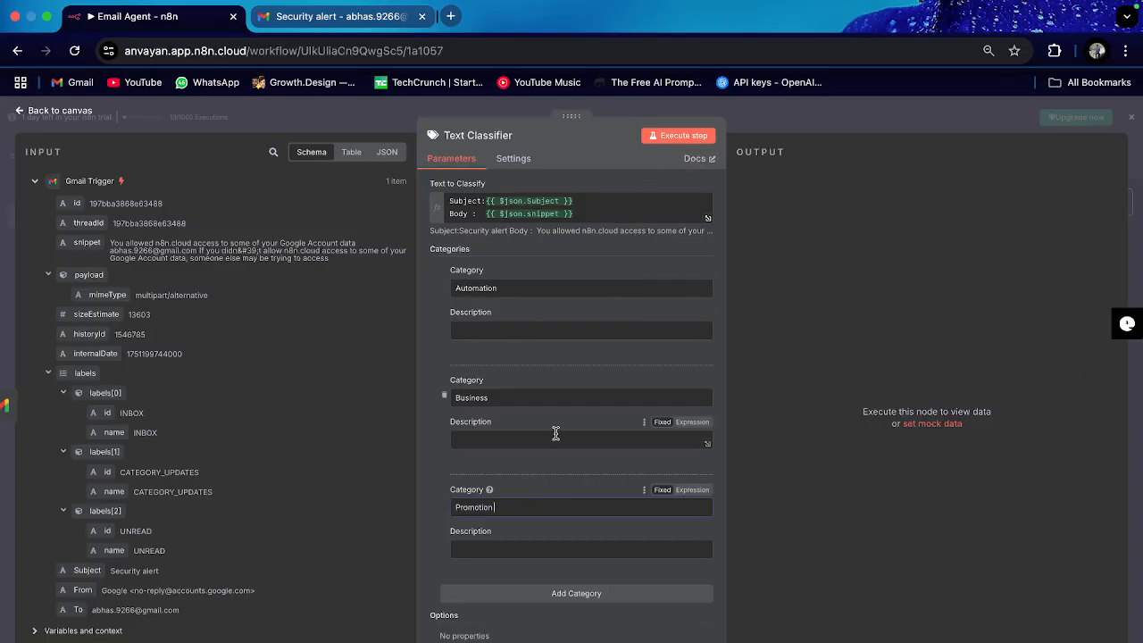
Step: Start writing a description for the Automation category
scroll(585, 608, down, 1)
scroll(584, 428, up, 1)
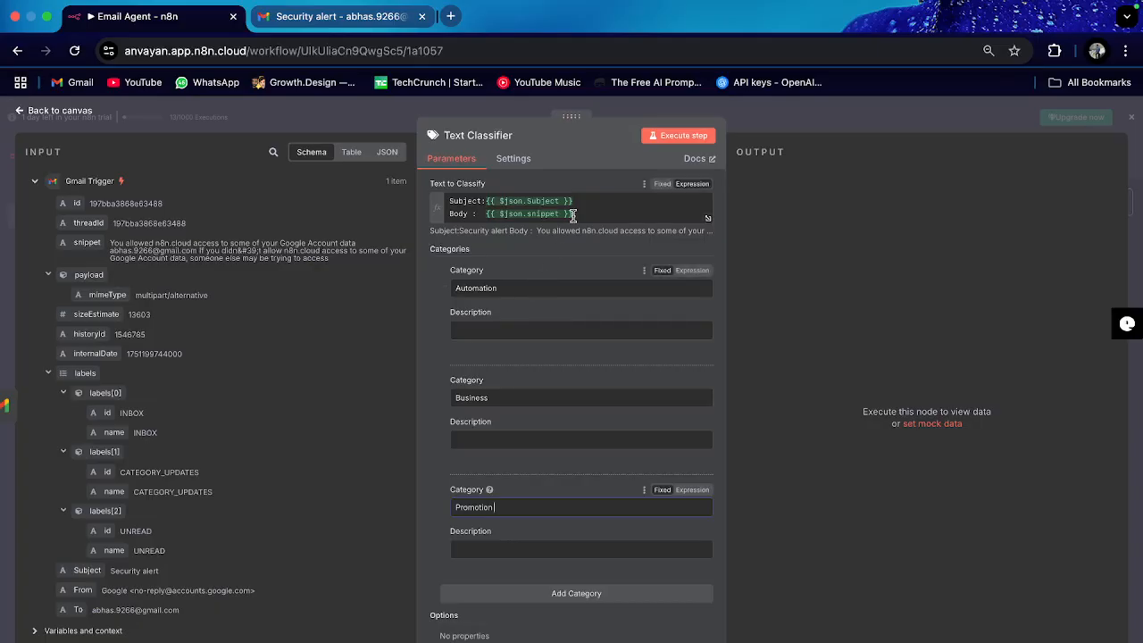
click(493, 331)
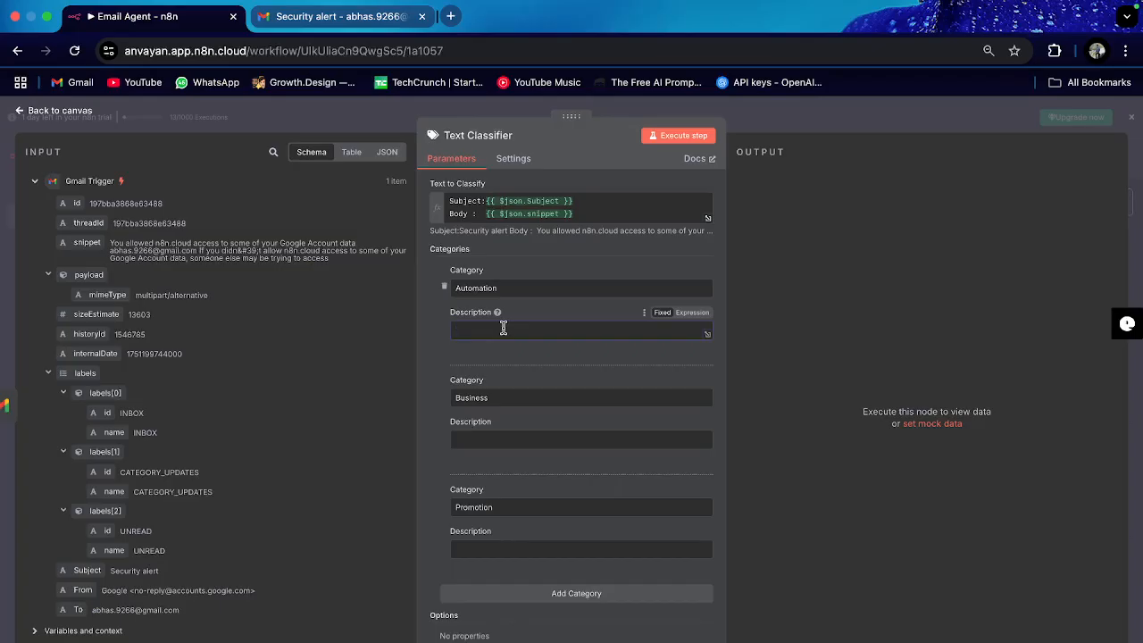
Step: Describe Automation as 'This label is for any automation related emails from n8n, make.com, zapier'
key(Caps_Lock)
text(This)
text(label is for any automation relaetd emails from n8n, make.com)
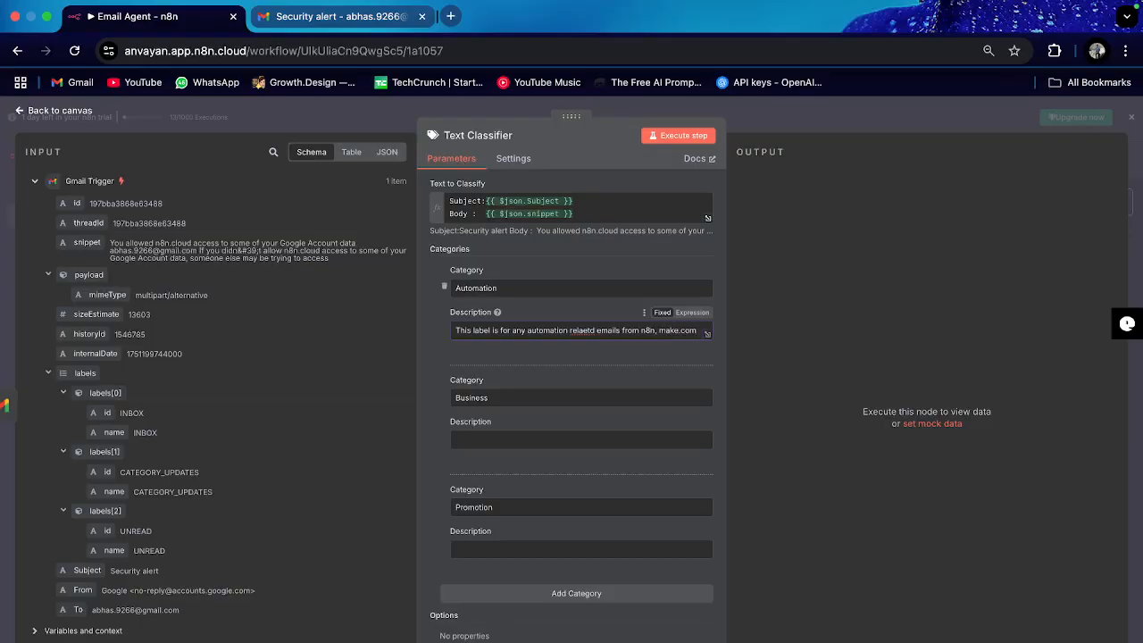
text(zapier)
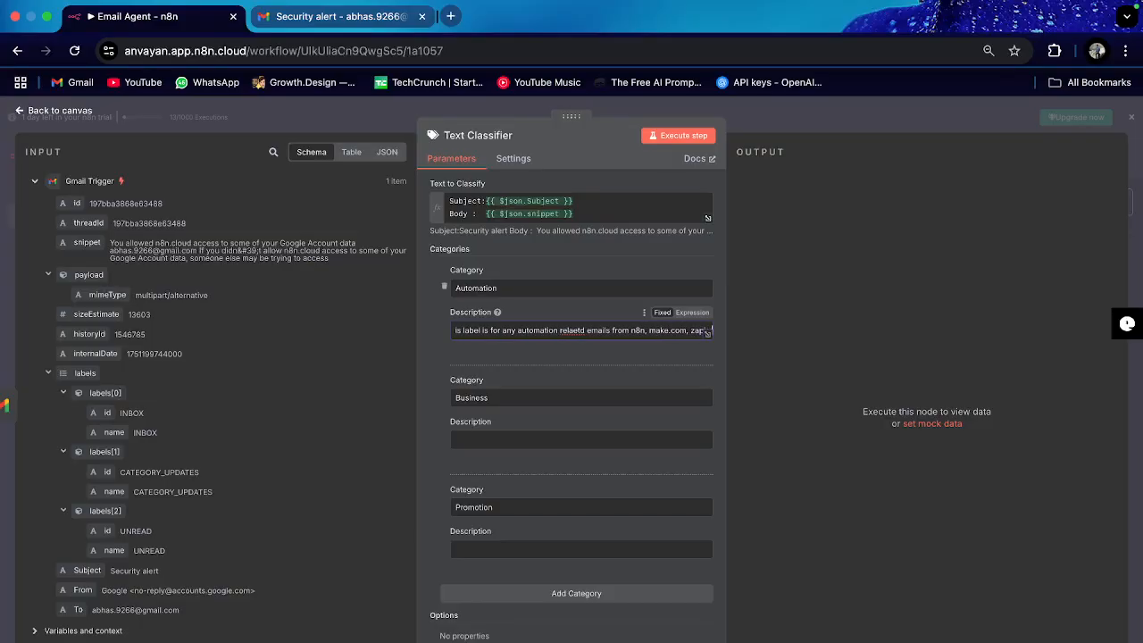
click(524, 357)
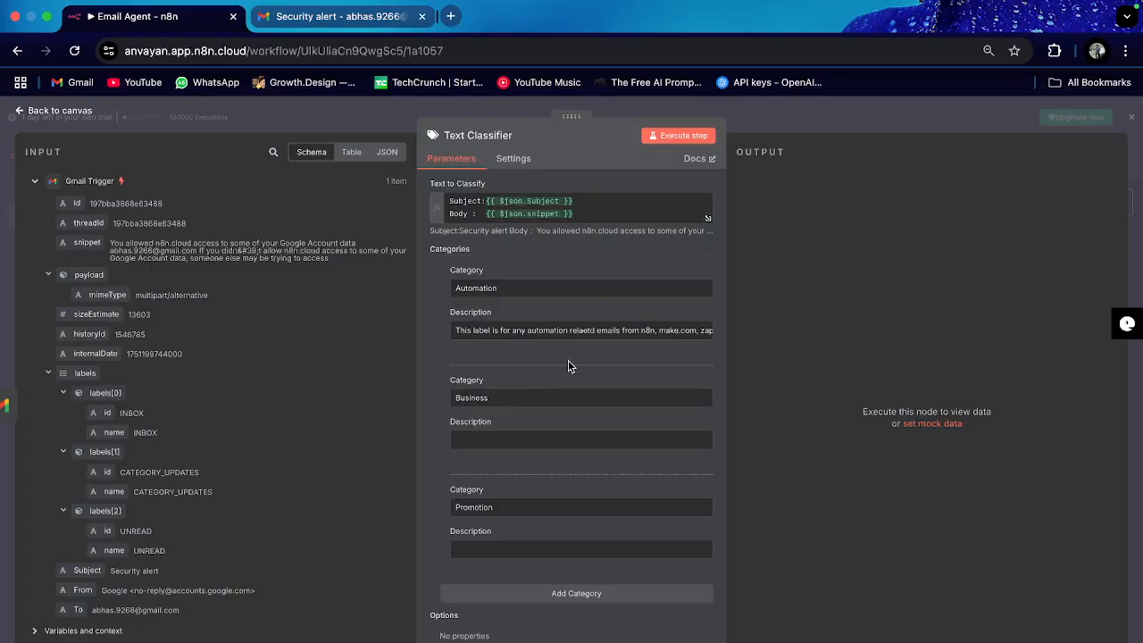
scroll(566, 359, down, 1)
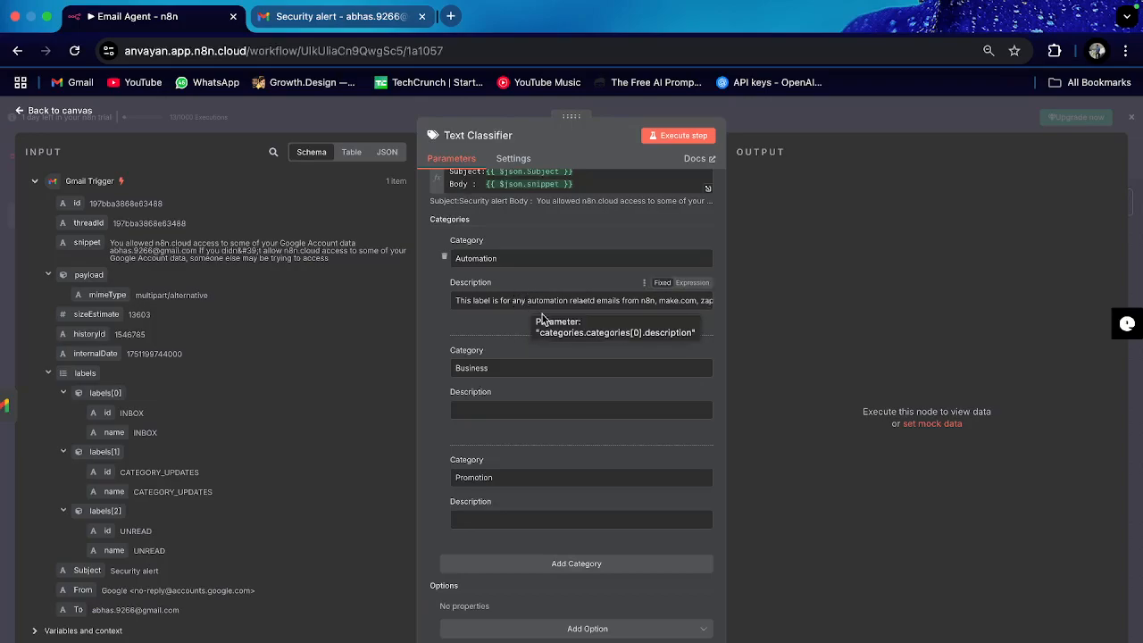
Step: Describe Business as any business-related emails and opportunities, trimming the mistyped ending
click(512, 404)
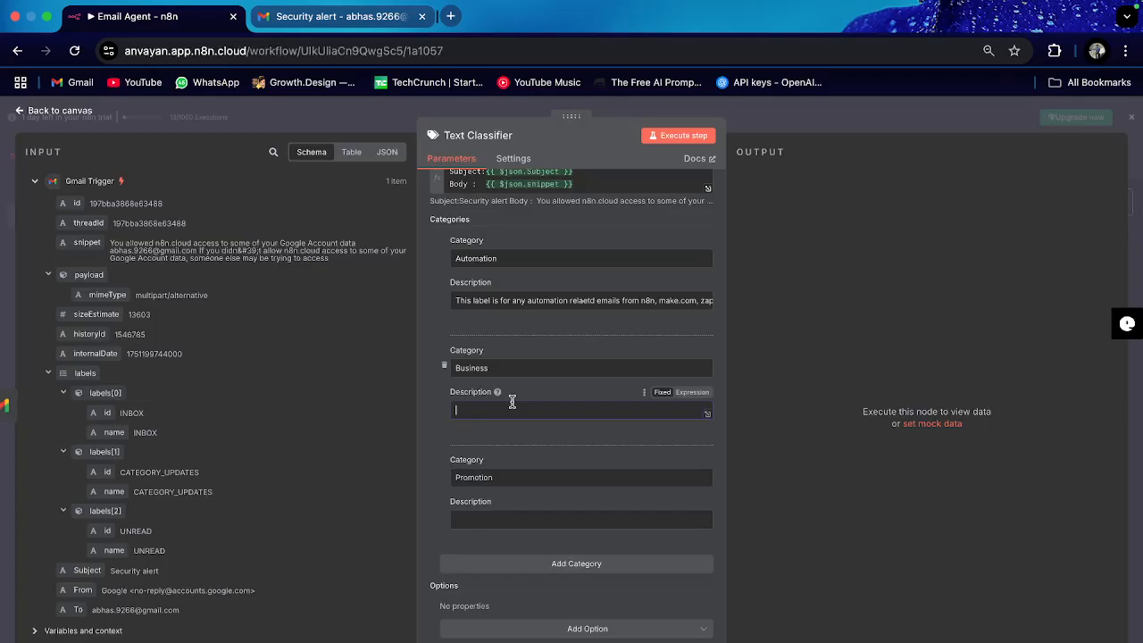
text(T)
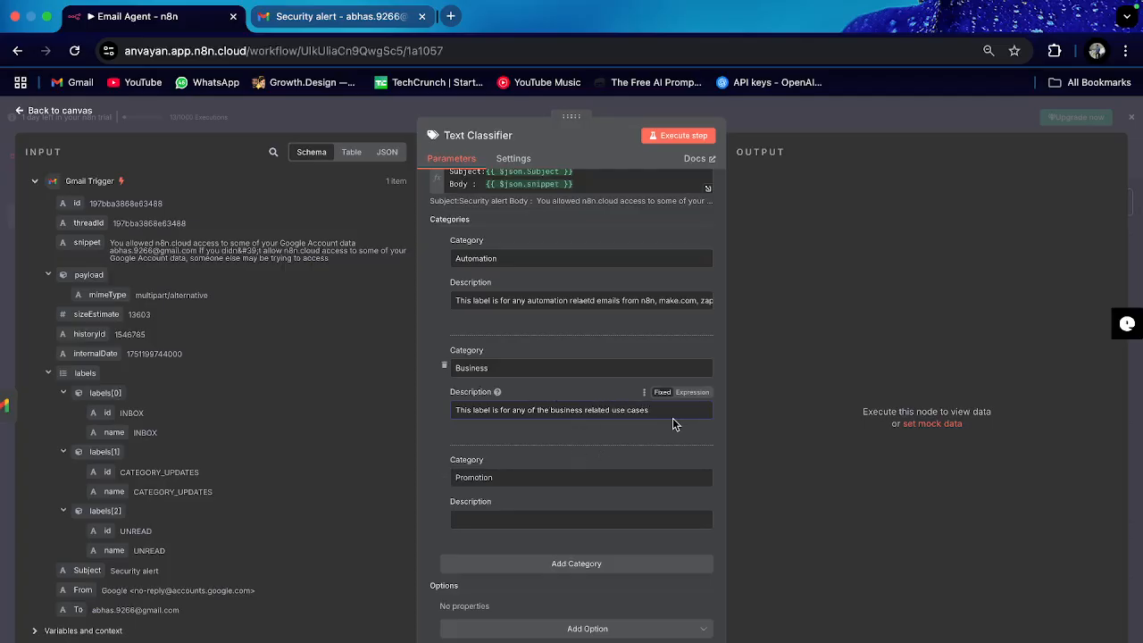
drag(681, 410, 621, 409)
key(BackSpace)
text(from bu)
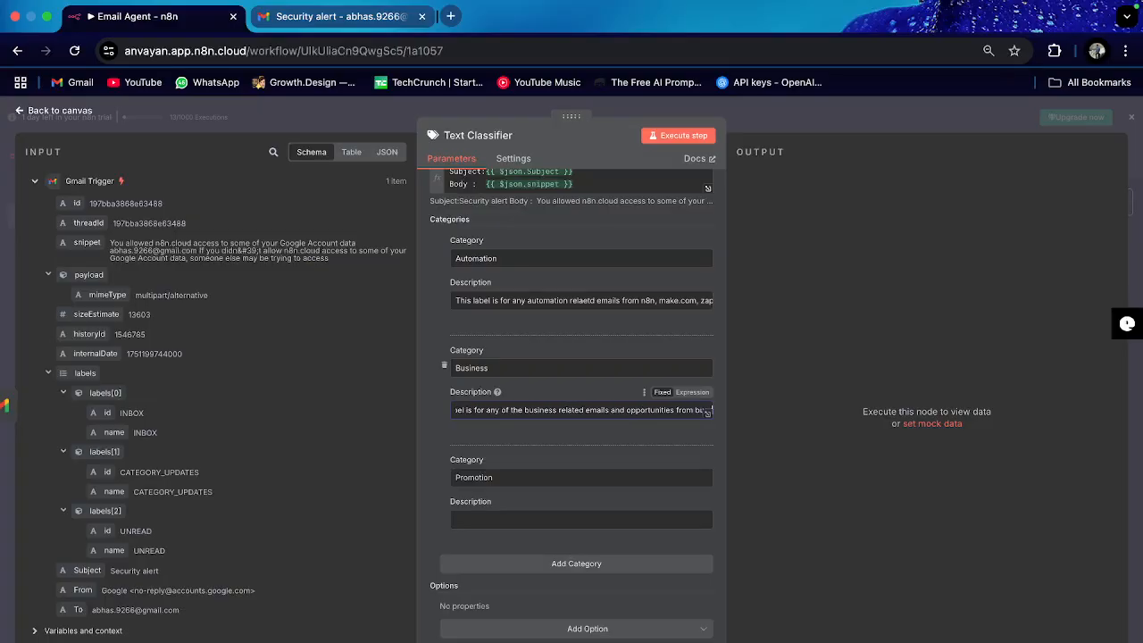
text(sine)
key(BackSpace)
key(BackSpace)
text(iness email i)
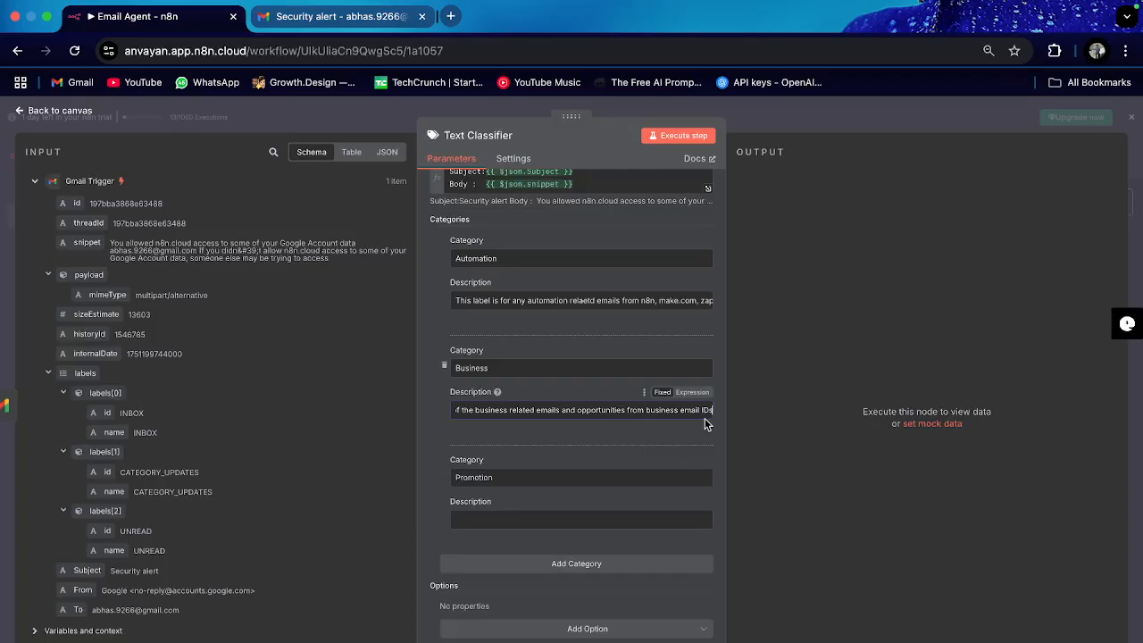
key(BackSpace)
key(BackSpace)
key(BackSpace)
key(BackSpace)
key(BackSpace)
key(BackSpace)
key(BackSpace)
key(BackSpace)
key(BackSpace)
key(BackSpace)
key(BackSpace)
key(BackSpace)
key(BackSpace)
key(BackSpace)
key(BackSpace)
key(BackSpace)
key(BackSpace)
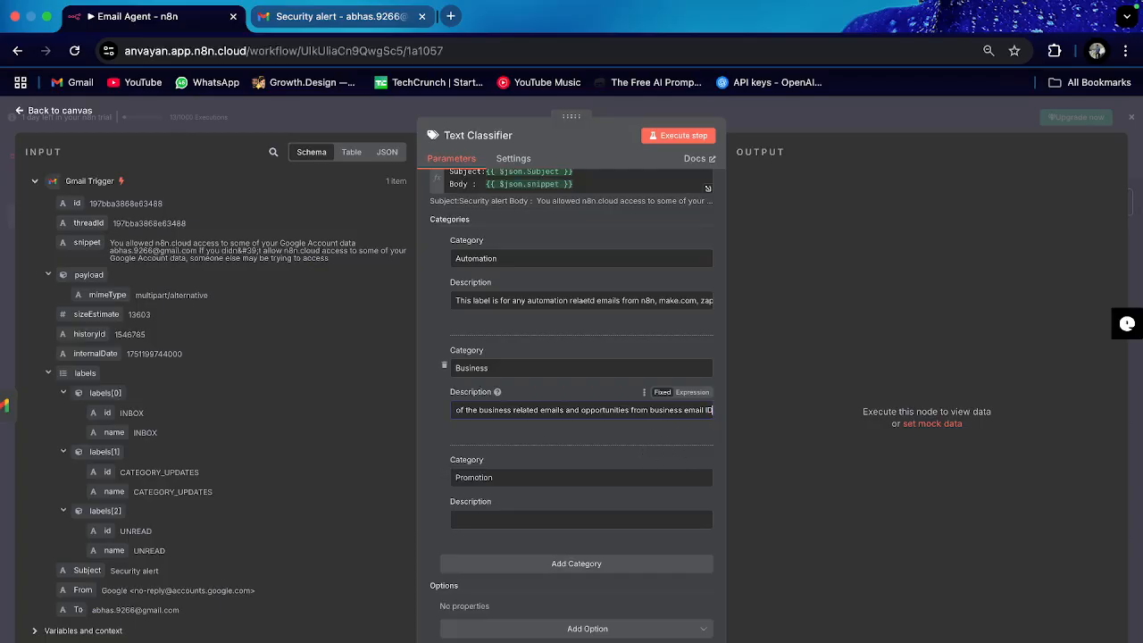
key(BackSpace)
key(BackSpace)
key(BackSpace)
key(BackSpace)
key(BackSpace)
key(BackSpace)
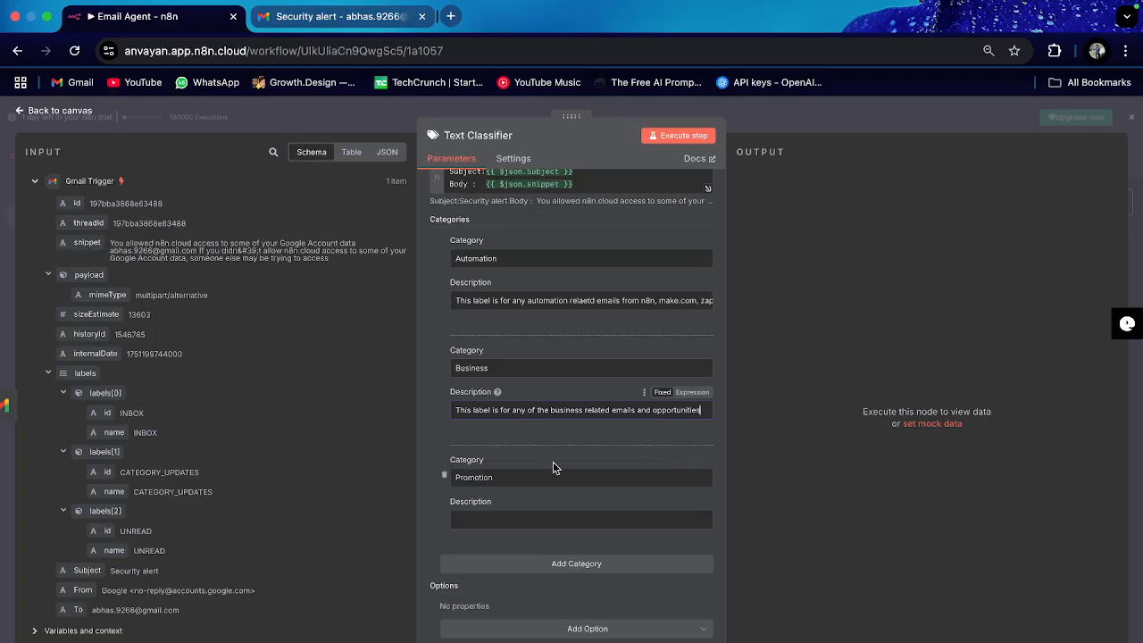
Step: Give Promotion the description 'promotional offers and discounts' and open the classifier's Add Option list
text(s)
click(523, 520)
click(524, 518)
text(Th)
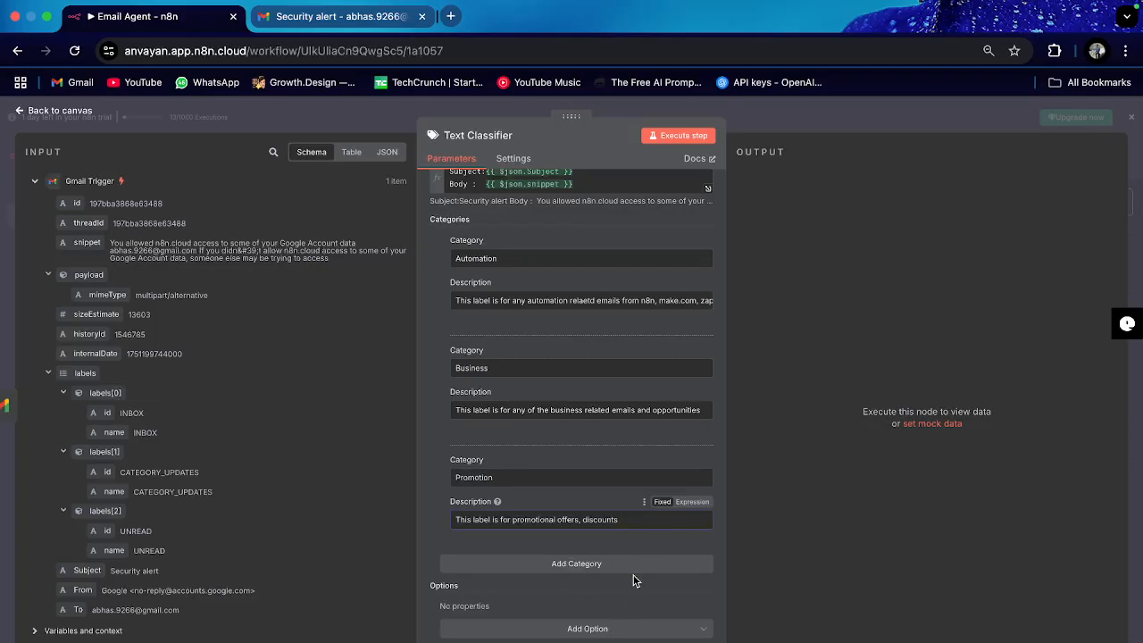
click(607, 628)
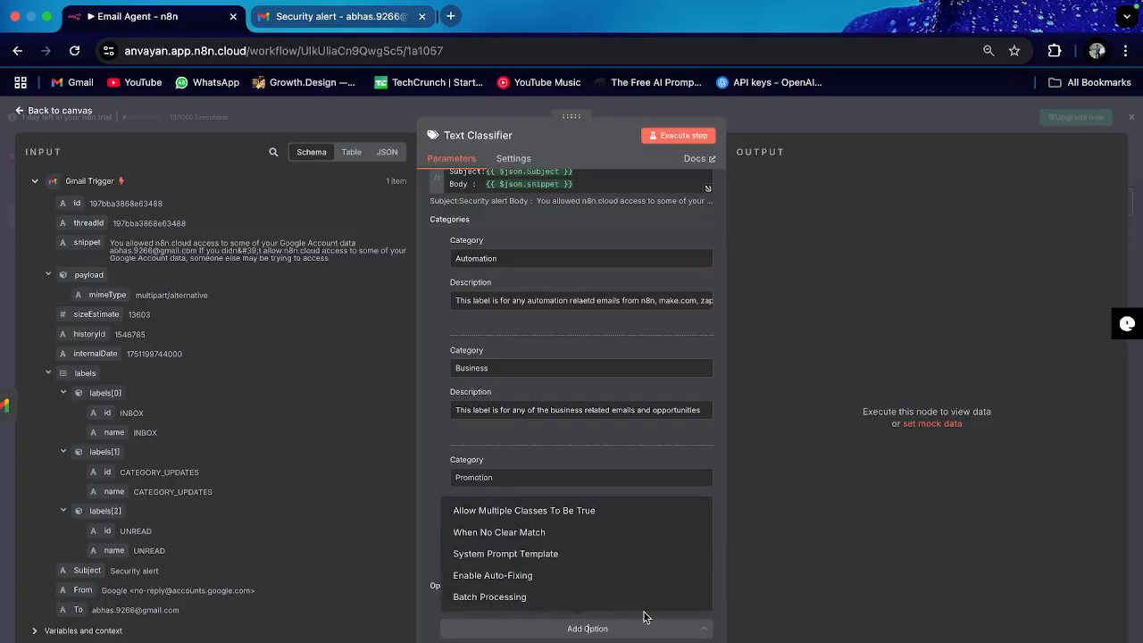
Step: Add the System Prompt Template option and review its default JSON-only {categories} prompt
click(507, 554)
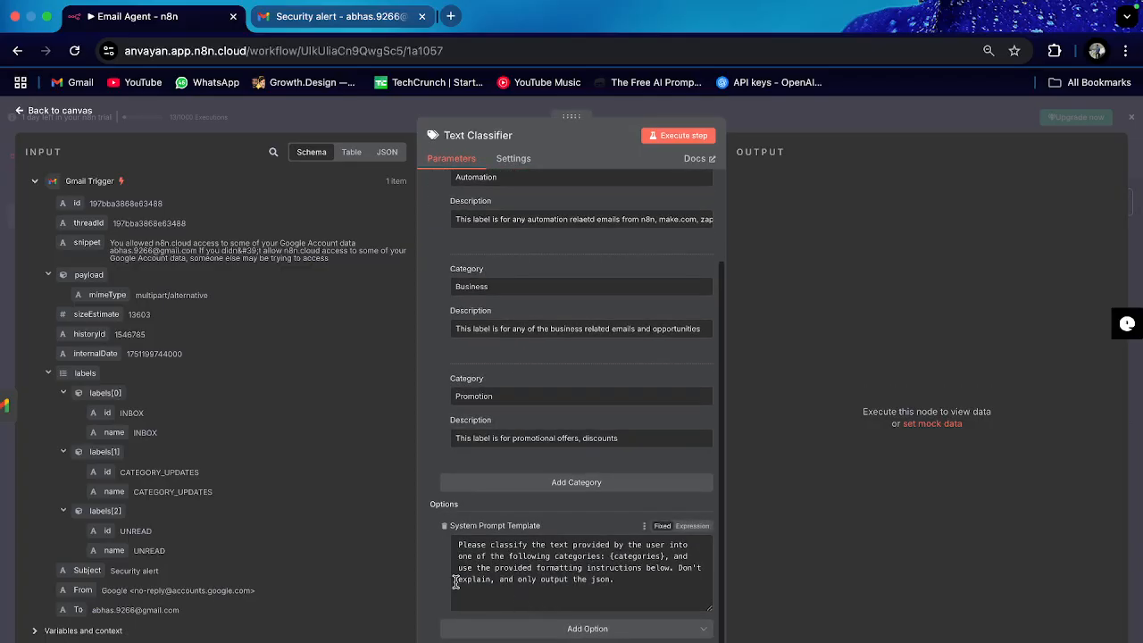
drag(459, 546, 614, 582)
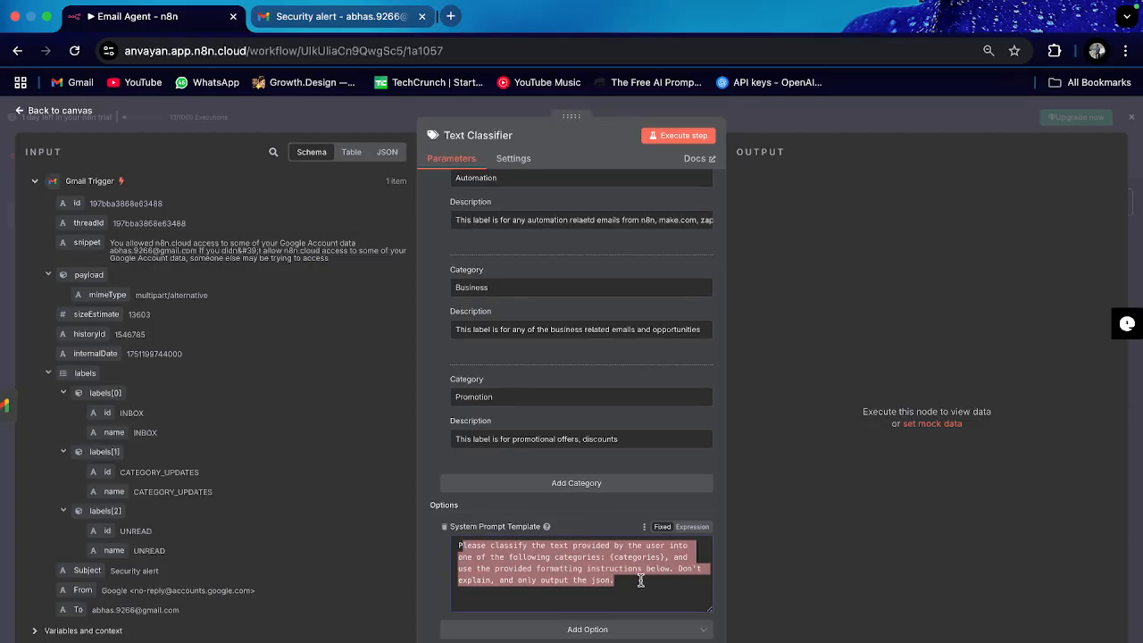
scroll(554, 420, up, 1)
scroll(554, 420, down, 1)
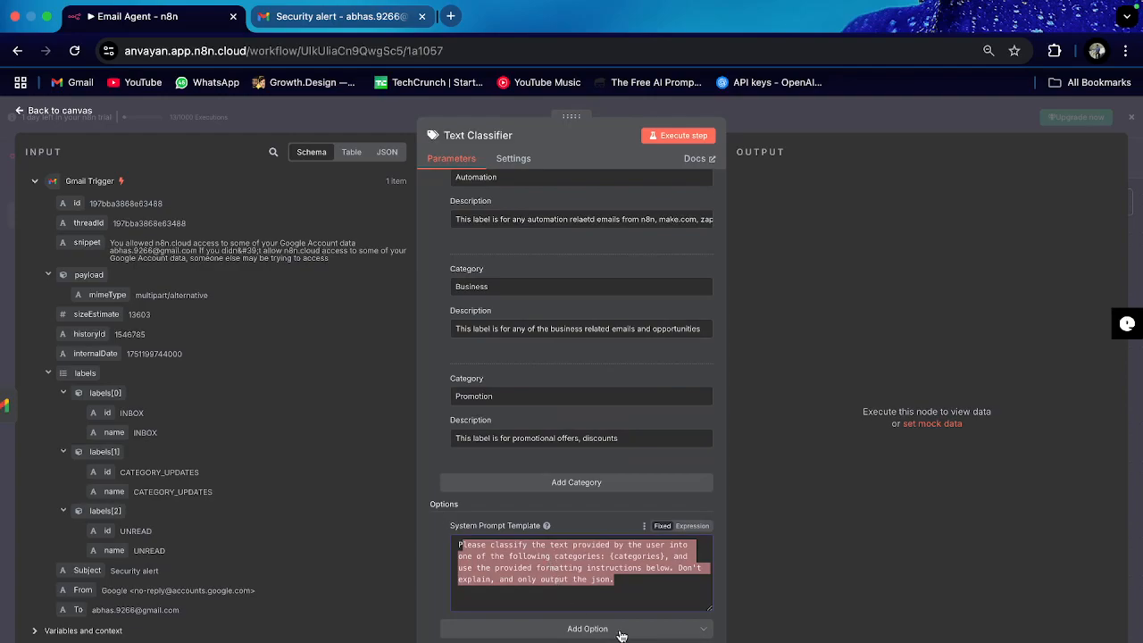
drag(630, 592, 445, 547)
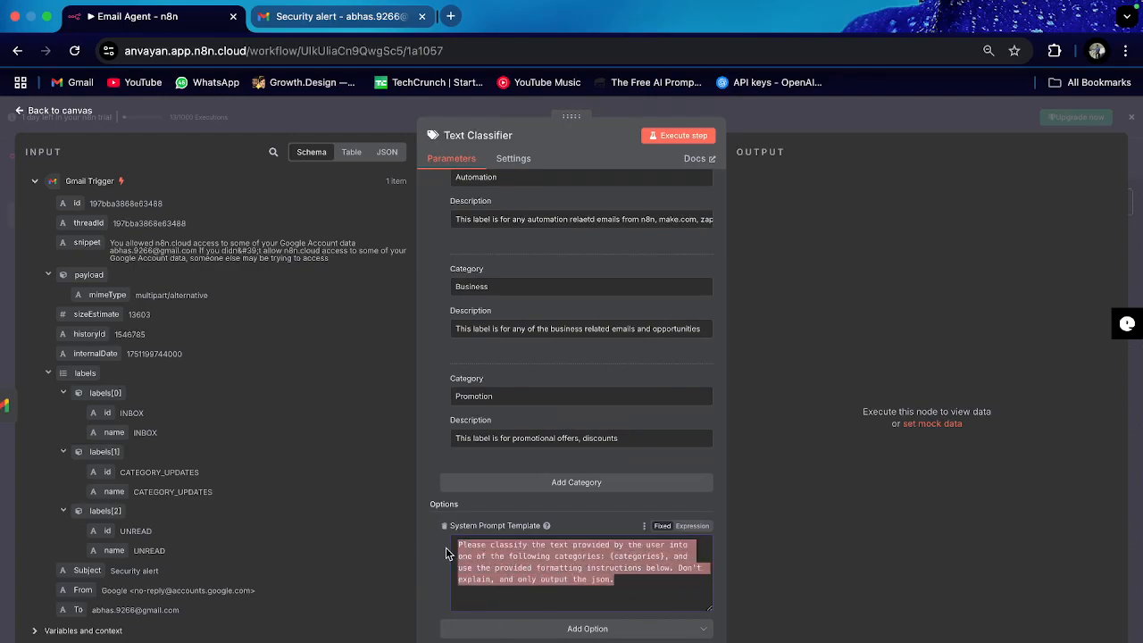
click(618, 581)
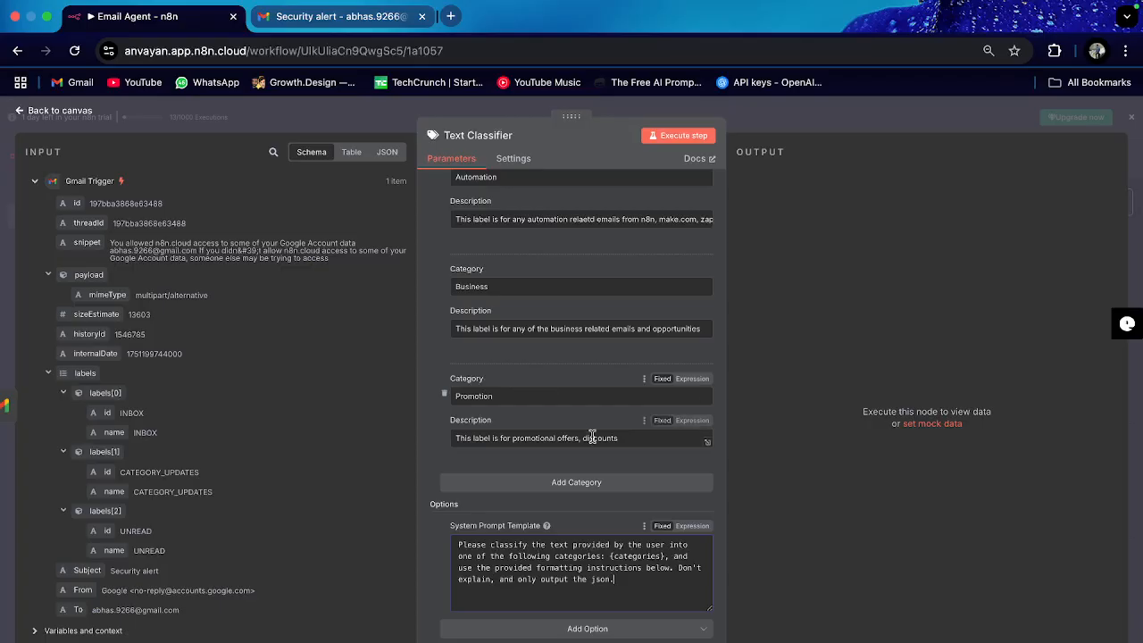
Step: Attach OpenAI Chat Model from the Language Models list to the Text Classifier's Model input
click(59, 111)
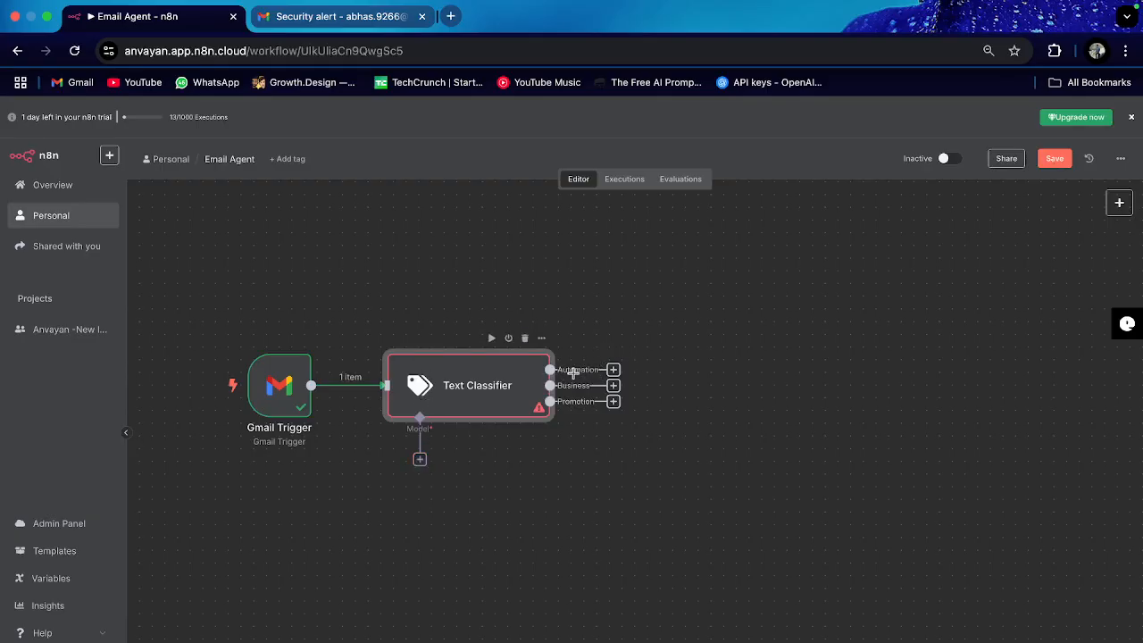
scroll(448, 470, up, 1)
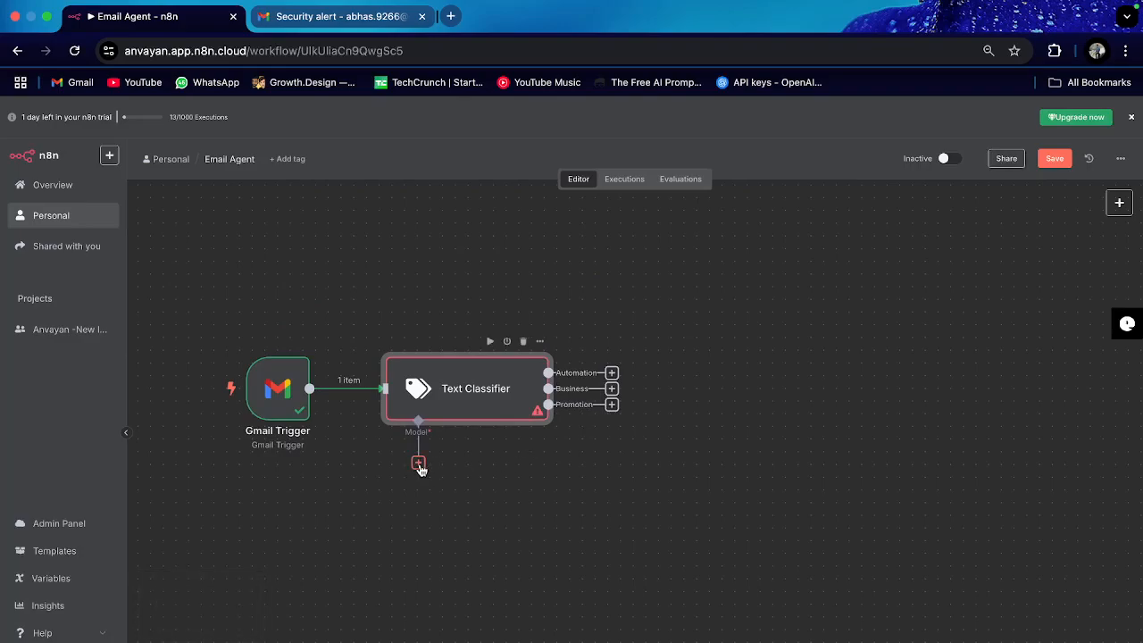
click(419, 465)
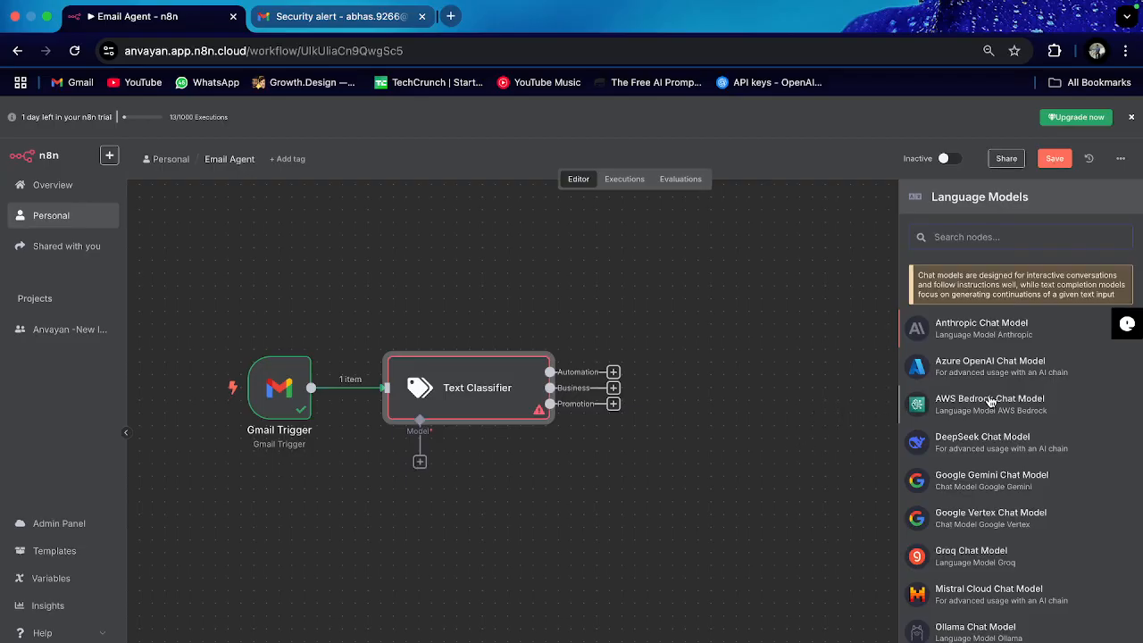
scroll(987, 402, down, 2)
scroll(982, 407, up, 2)
scroll(994, 473, down, 3)
scroll(994, 480, up, 2)
scroll(994, 479, down, 4)
scroll(1009, 357, up, 3)
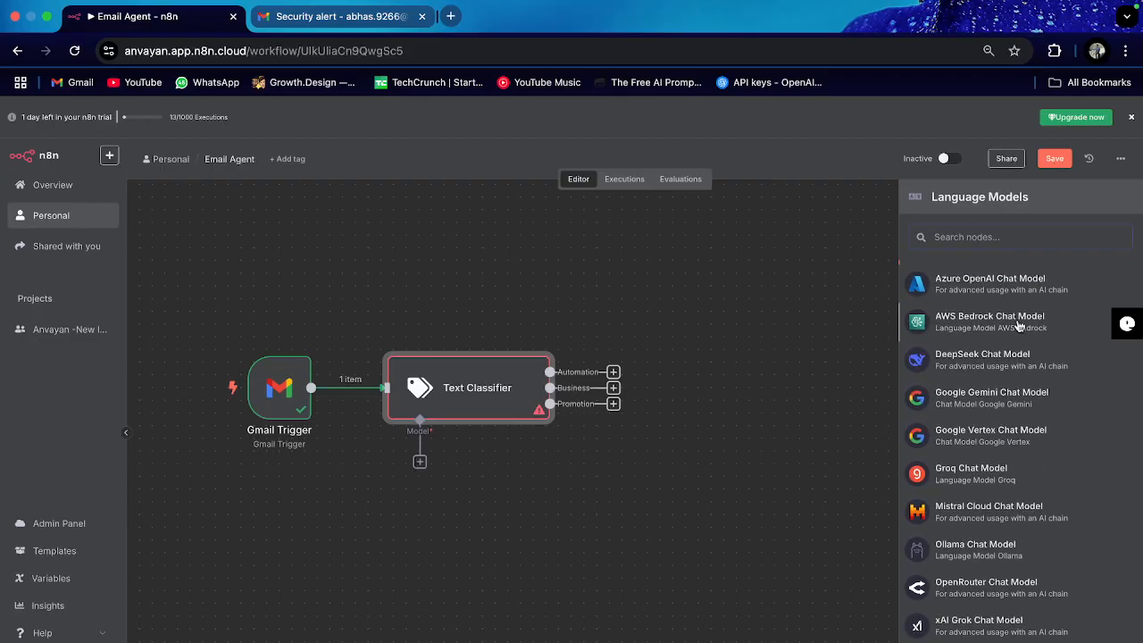
scroll(1019, 325, up, 2)
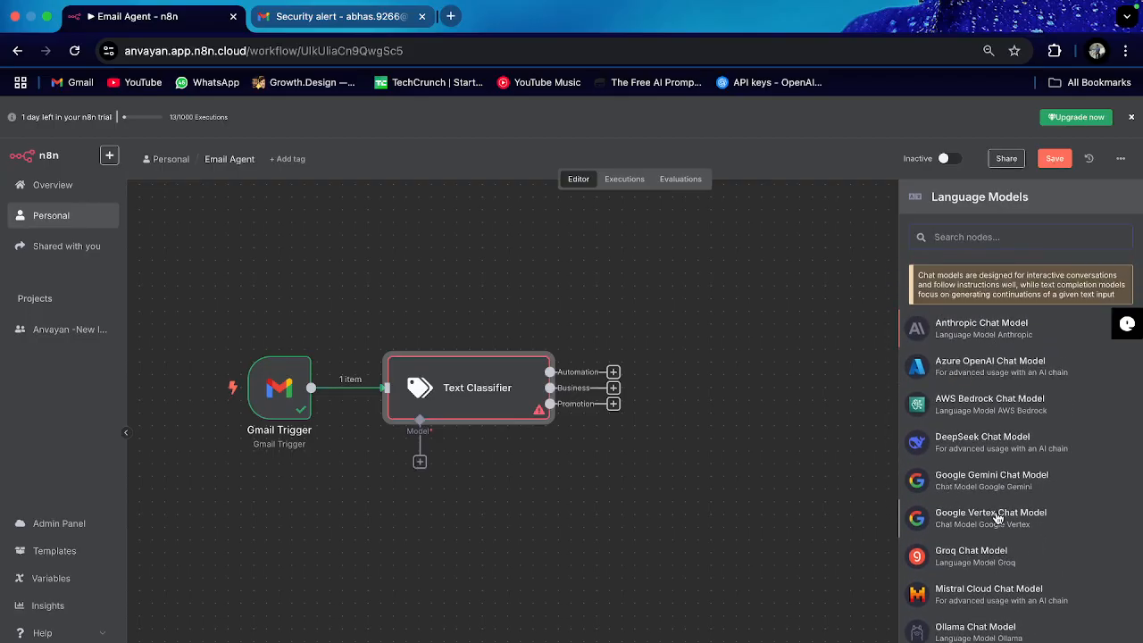
scroll(998, 519, down, 5)
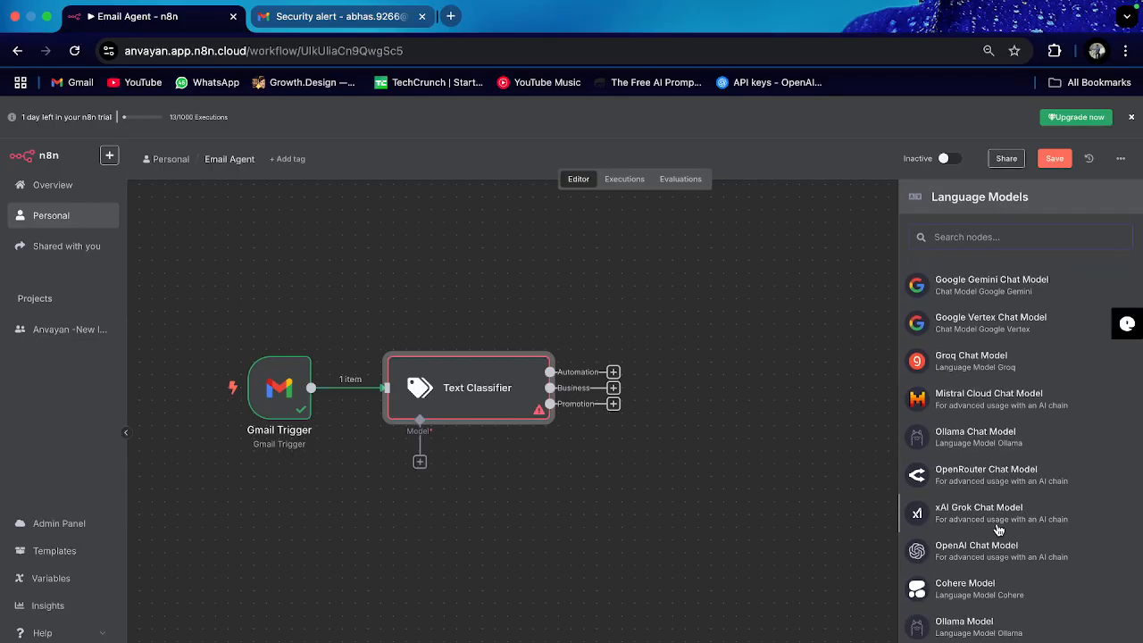
click(991, 558)
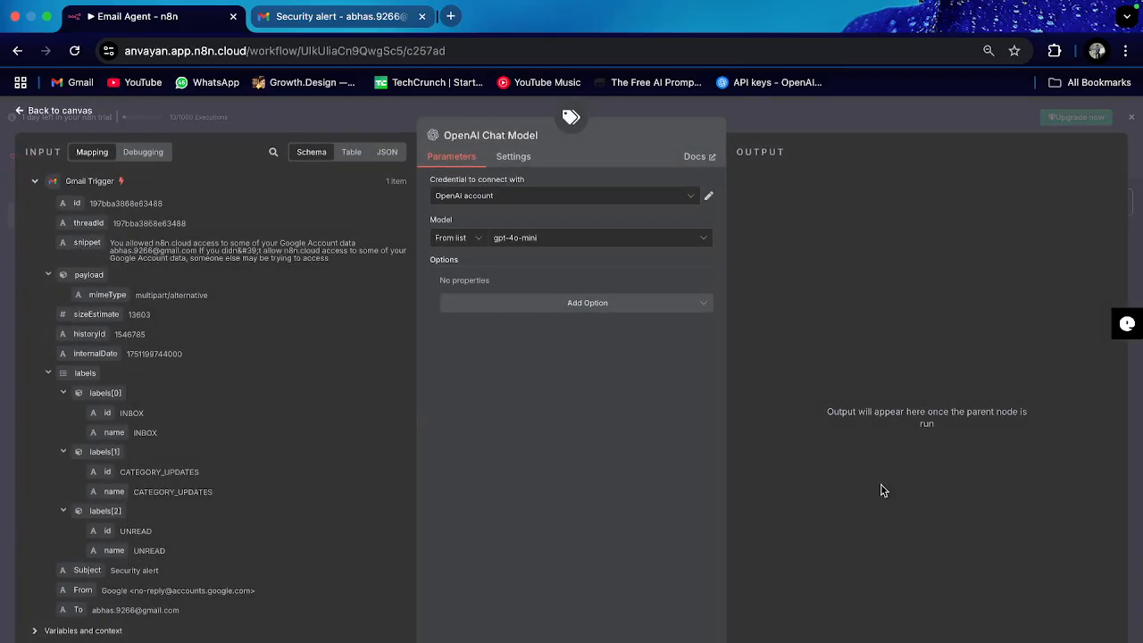
Step: Create a new OpenAI credential, ready the API Key field, and open a blank browser tab
click(525, 198)
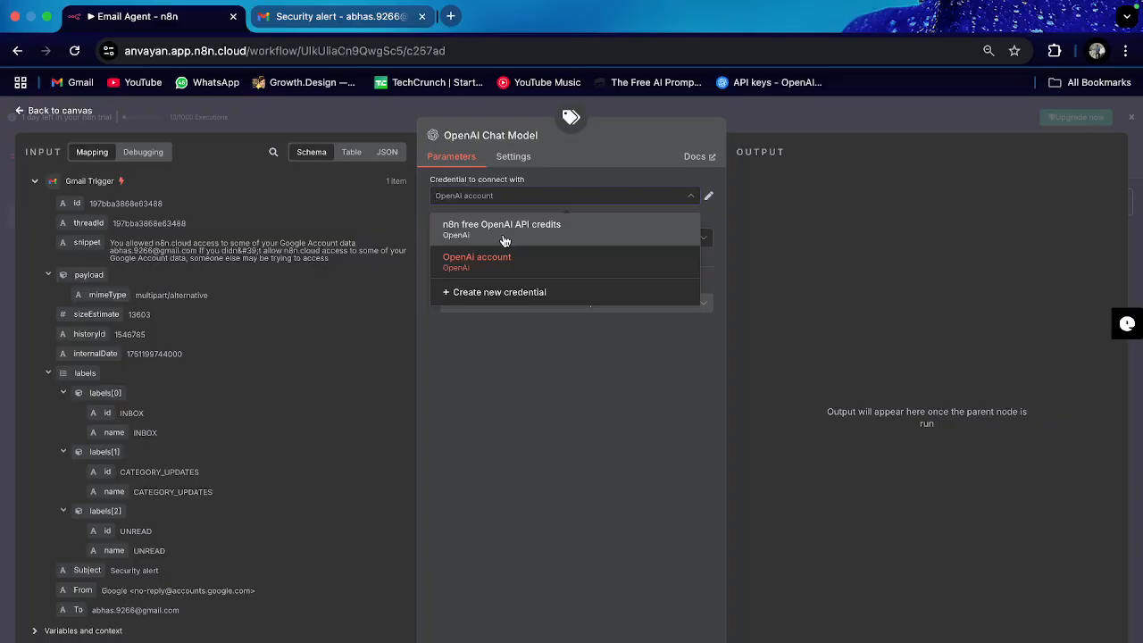
click(584, 178)
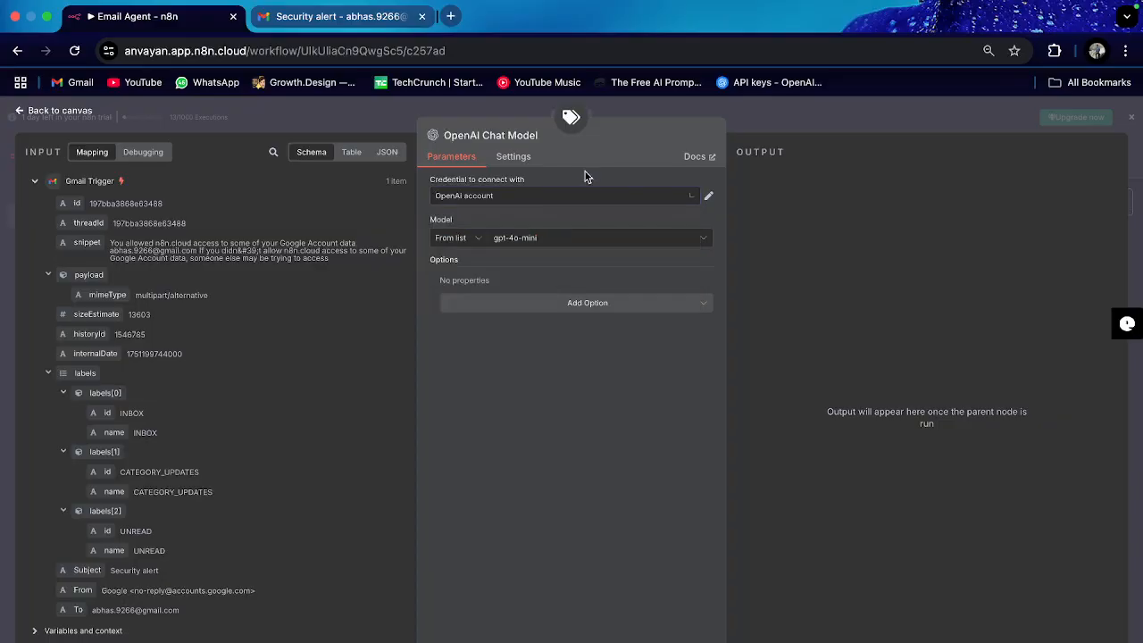
click(533, 206)
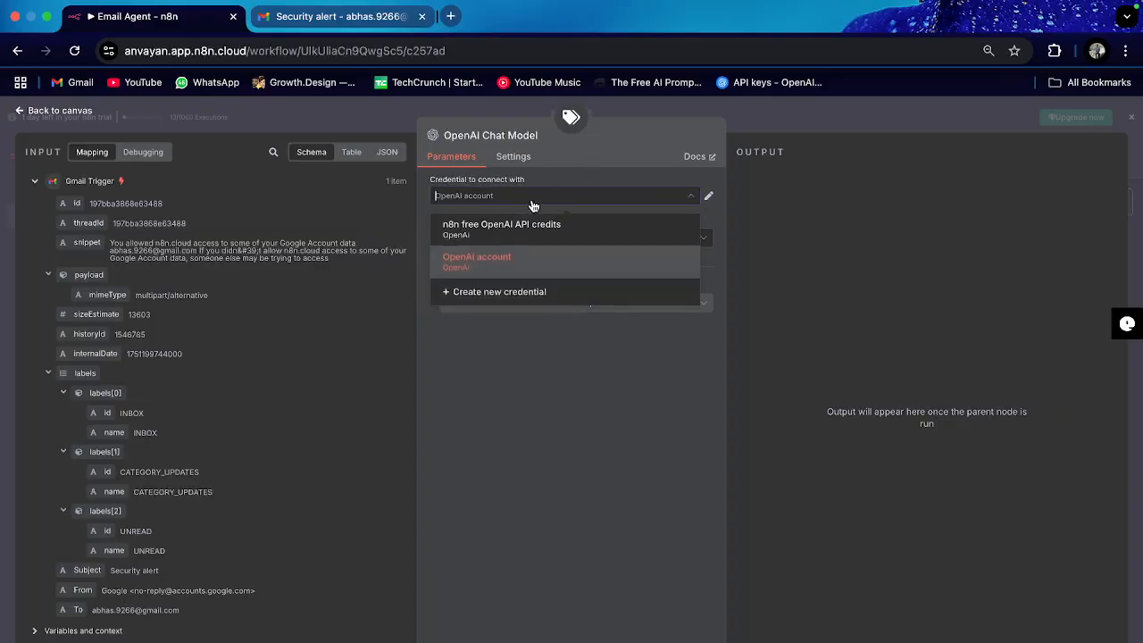
click(530, 295)
click(367, 328)
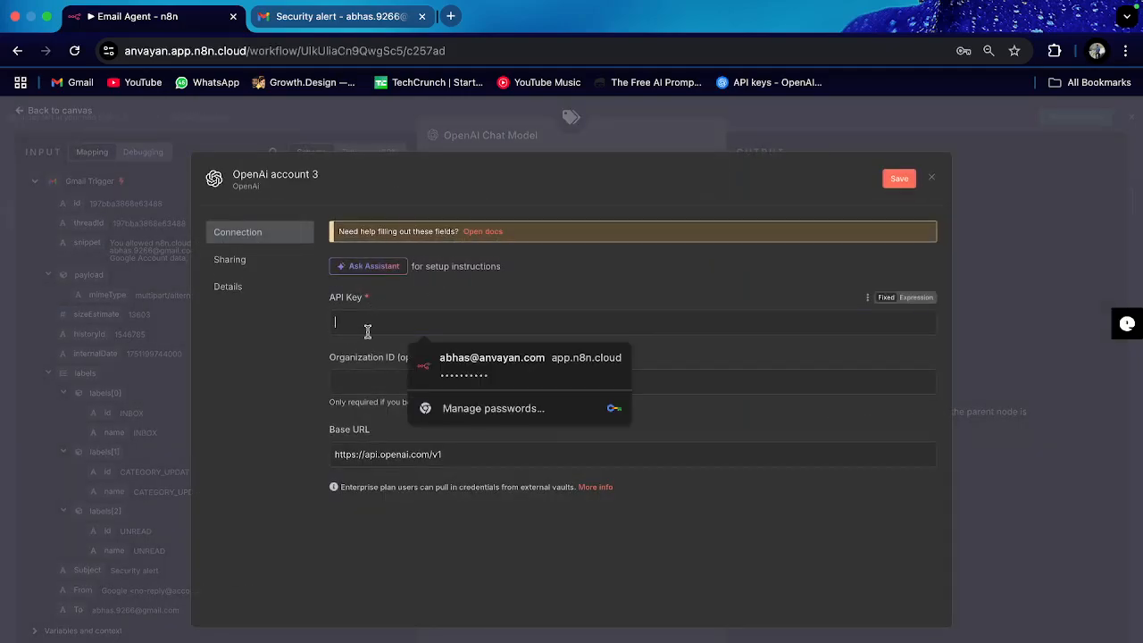
click(450, 16)
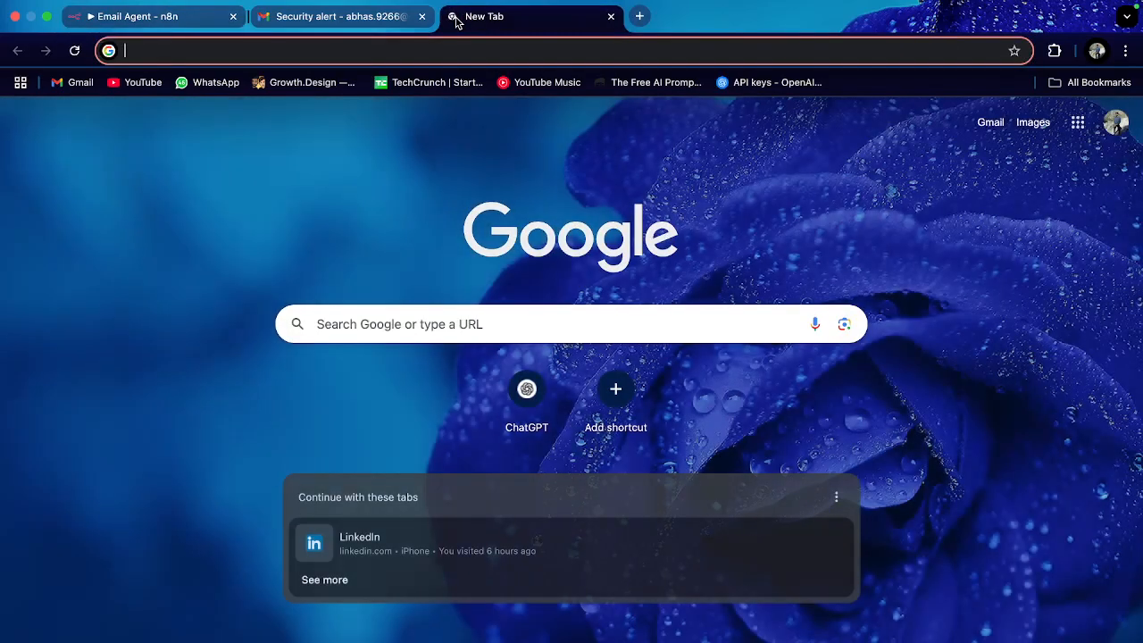
Step: Go to the 'API keys - OpenAI API' page from the 'openai.' address-bar suggestion
text(openai)
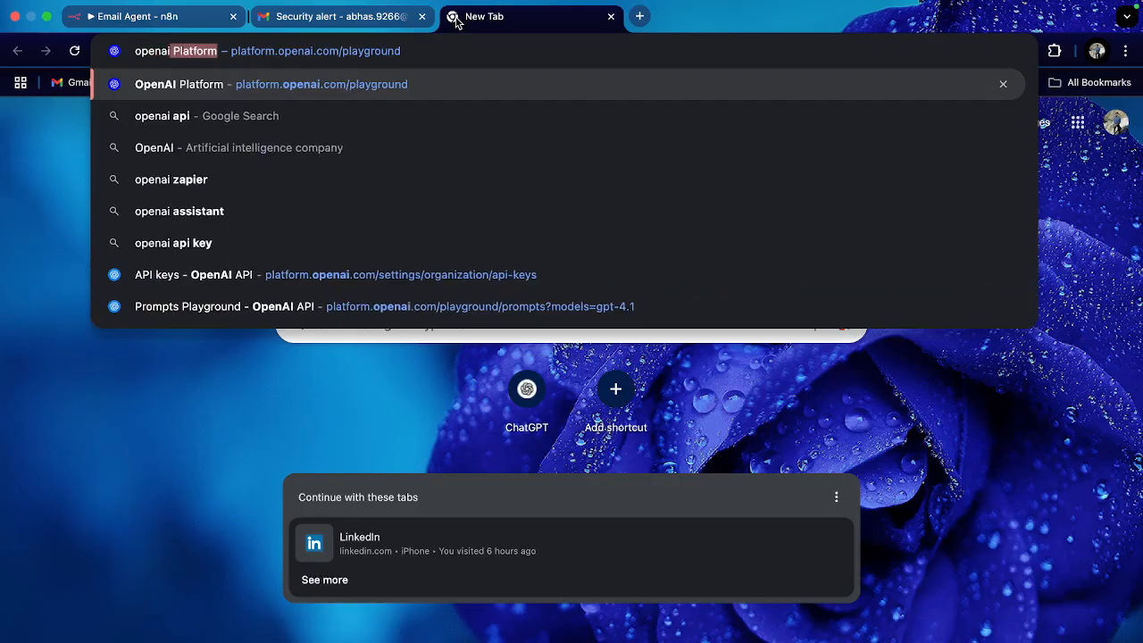
text(.)
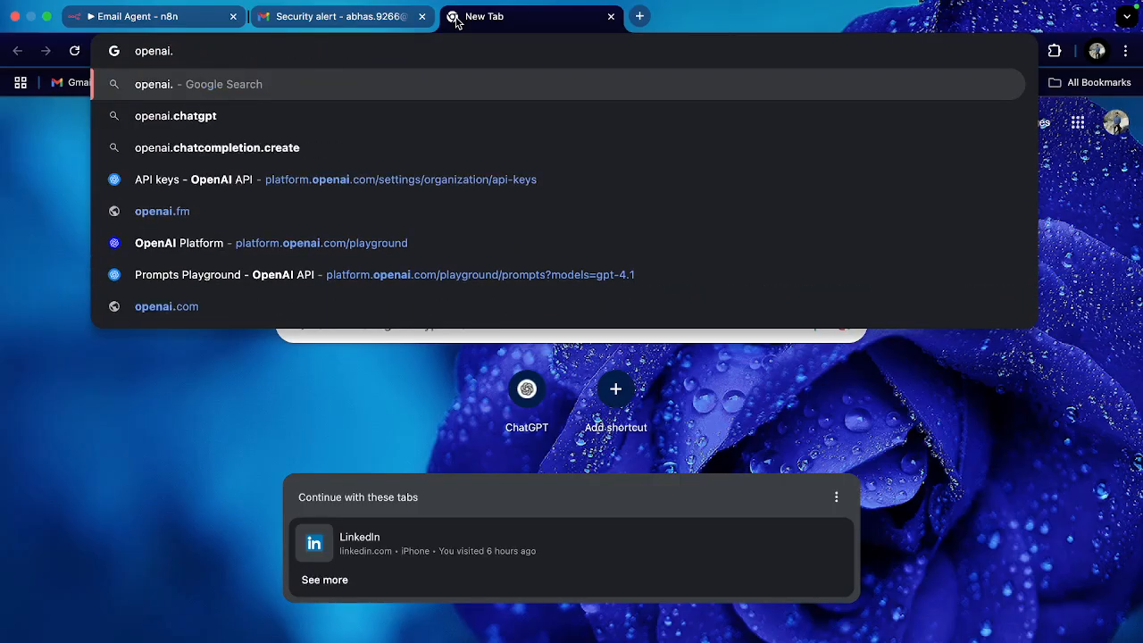
click(265, 185)
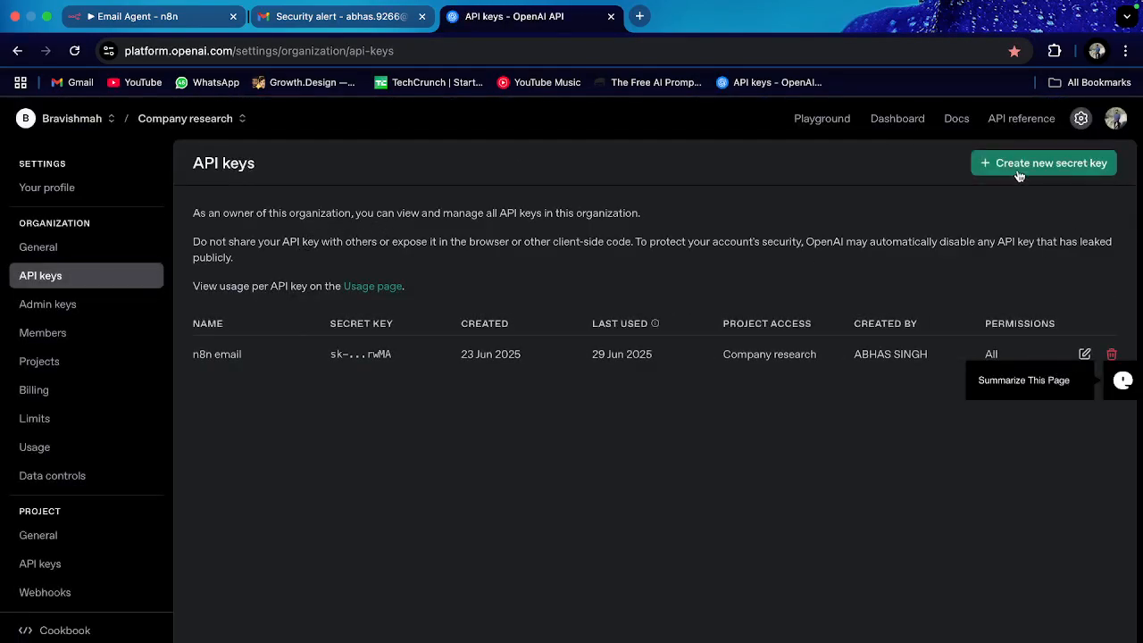
Step: Start a new secret key, look at its project choices, then cancel it
click(1021, 167)
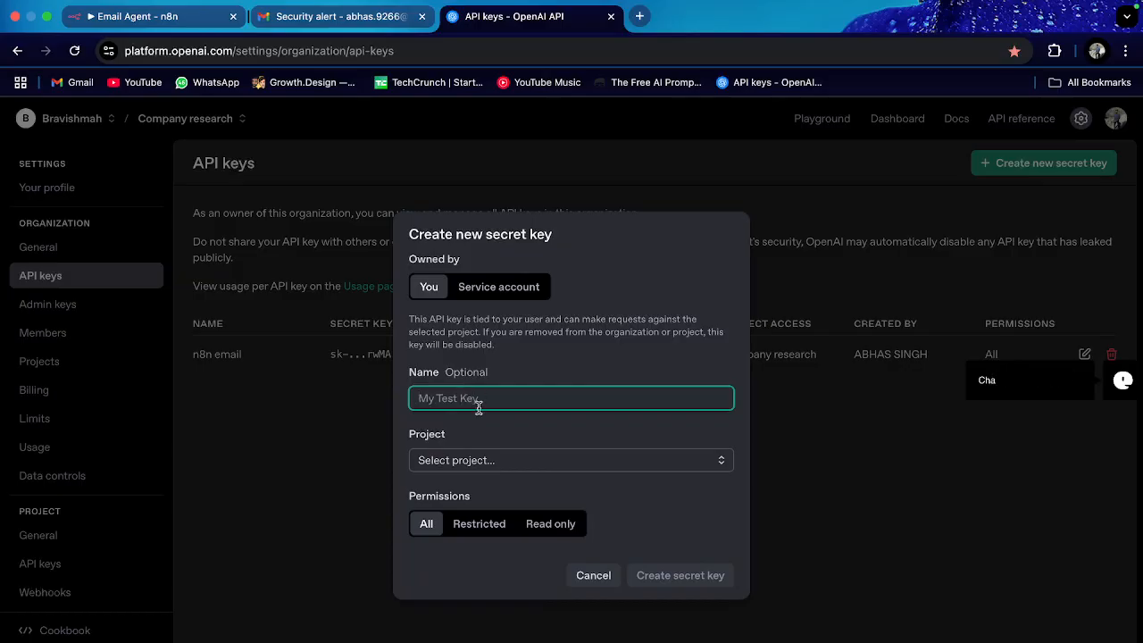
click(456, 460)
click(523, 436)
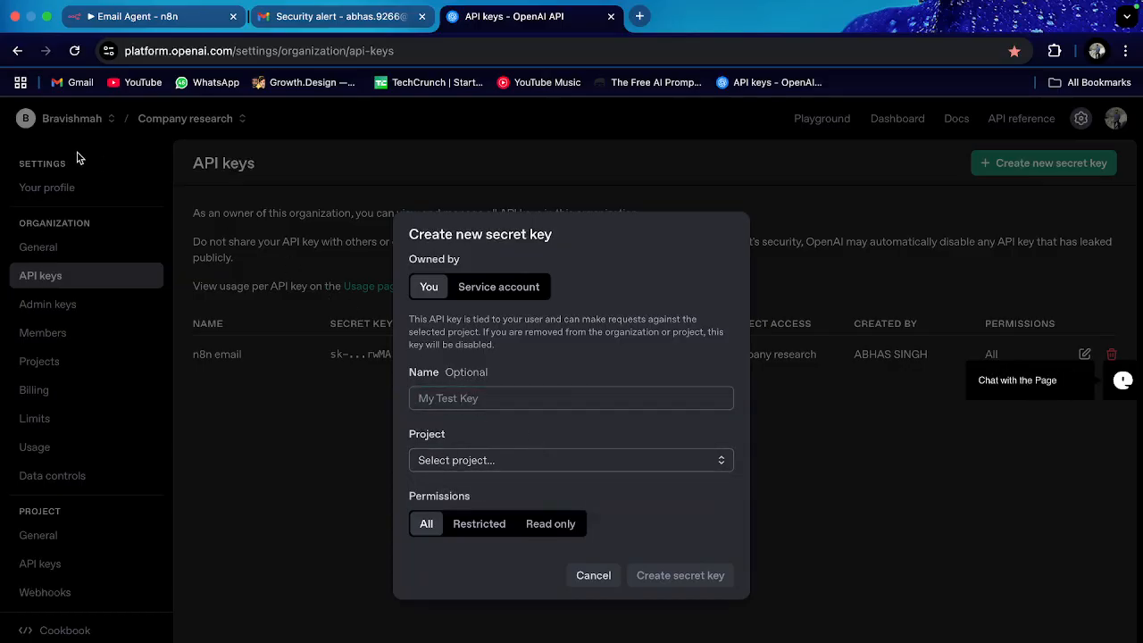
click(482, 401)
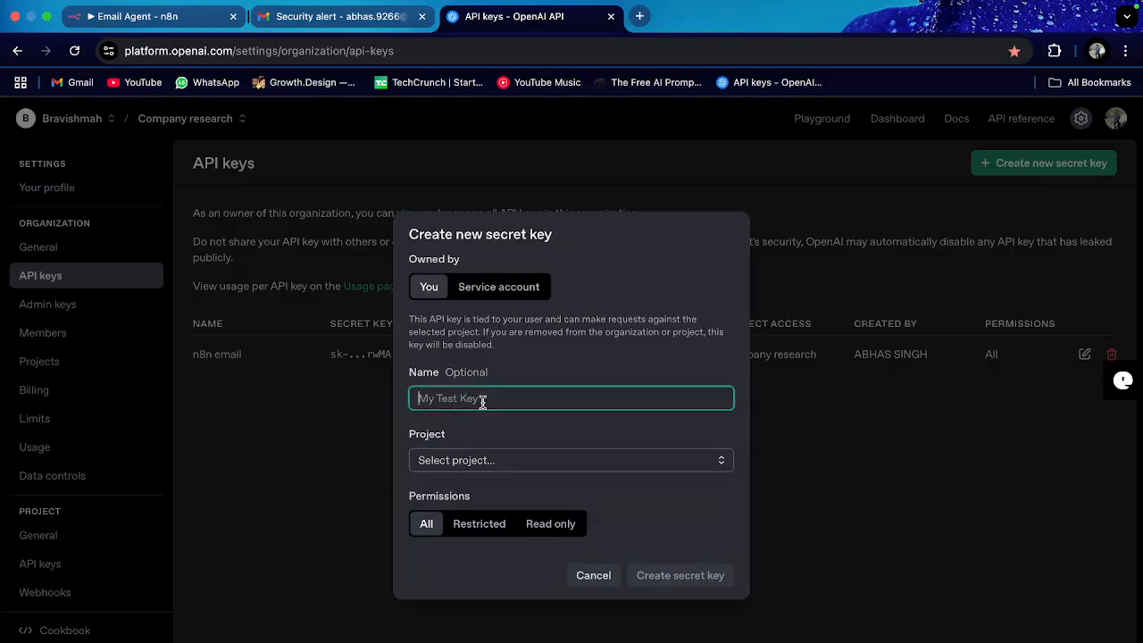
click(515, 458)
click(591, 576)
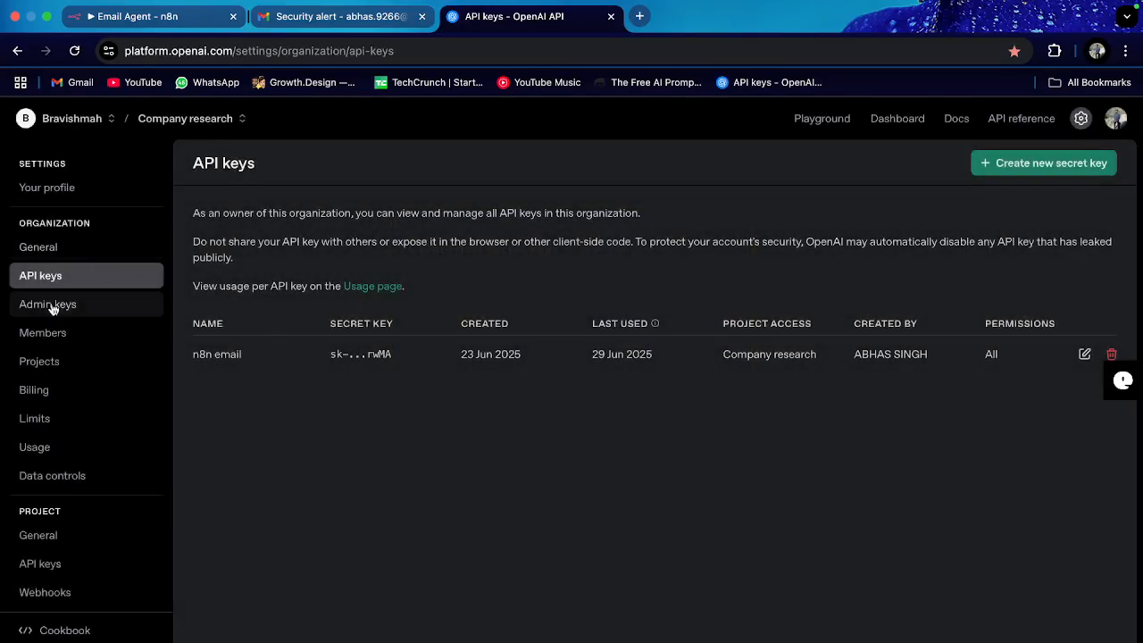
Step: Check the $9.92 billing balance, return to API keys, and switch to Gmail
click(39, 394)
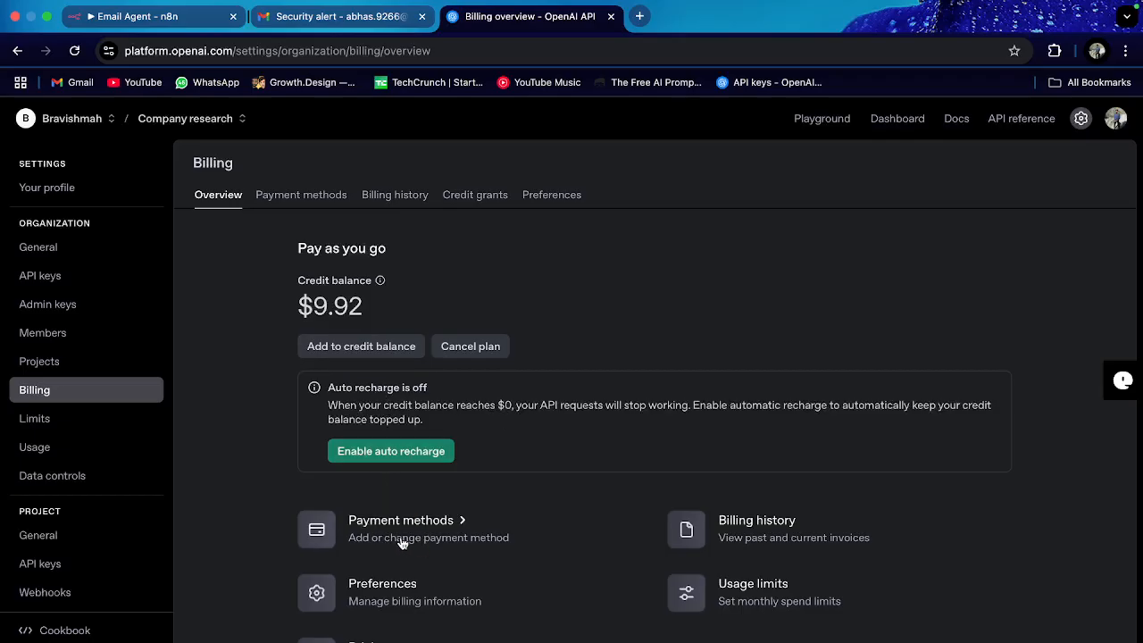
click(60, 284)
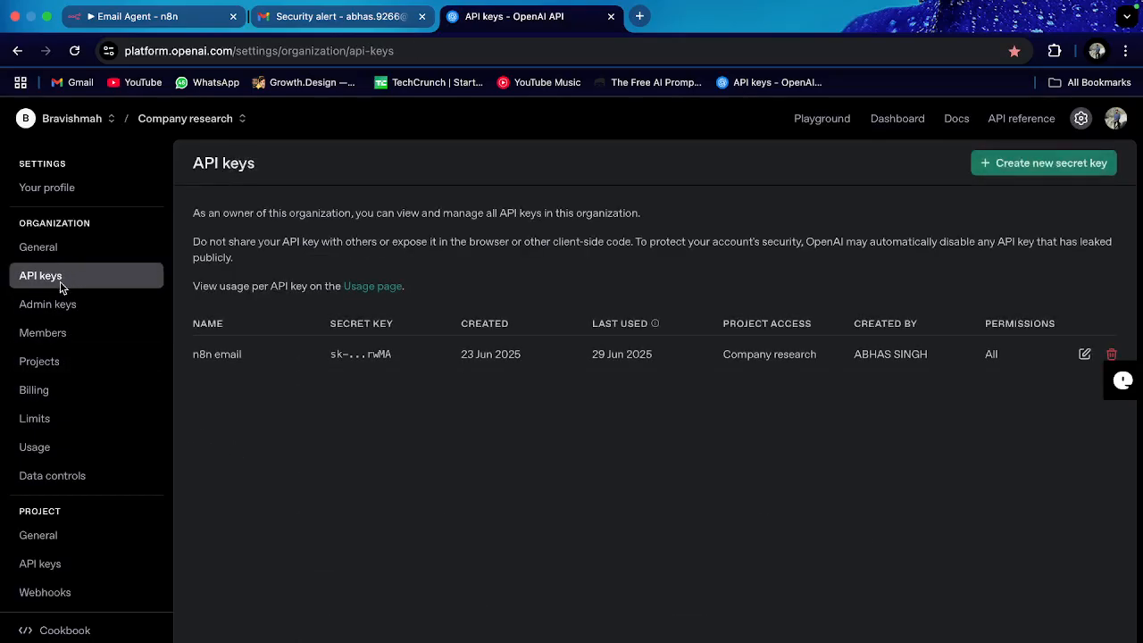
click(343, 25)
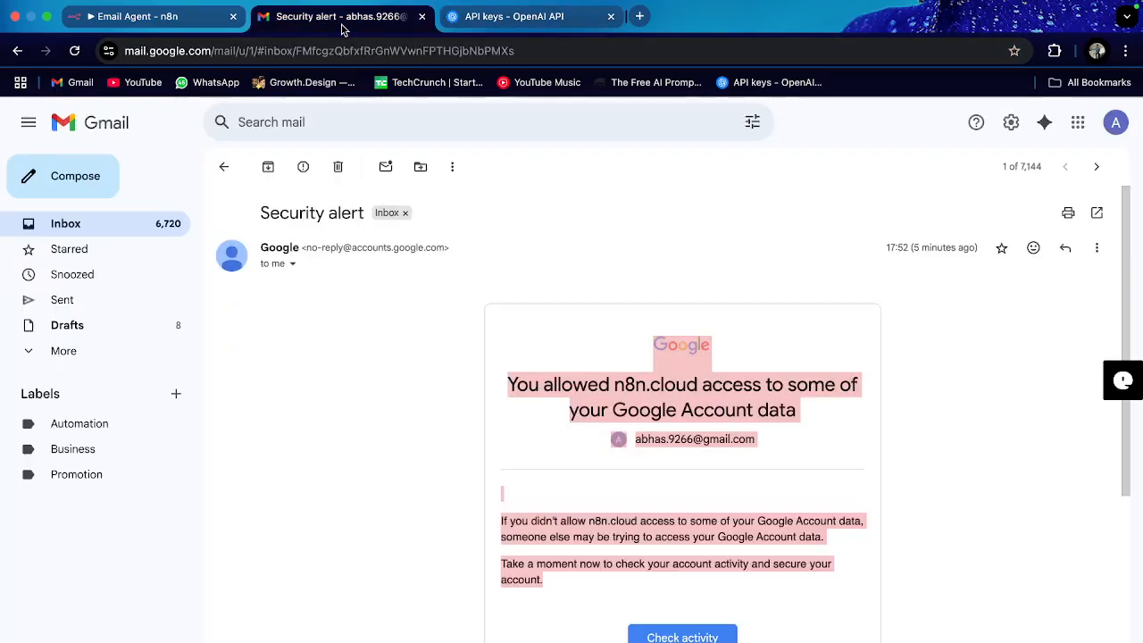
Step: Back in n8n, discard the new credential and try the OpenAI account credential, which returns a 401 error
click(160, 23)
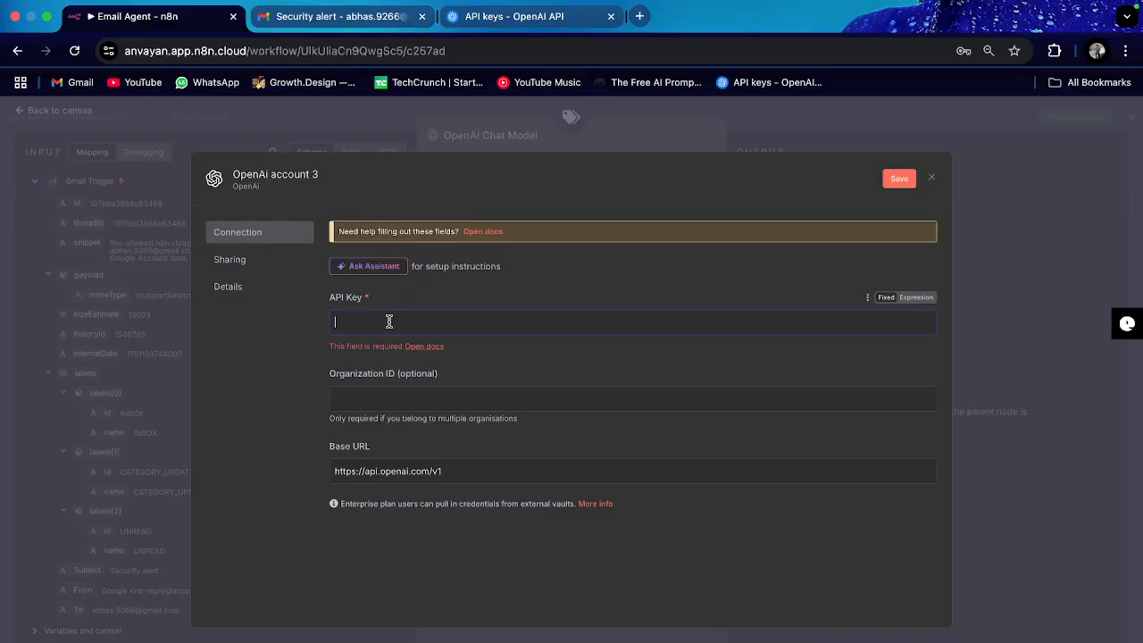
click(934, 181)
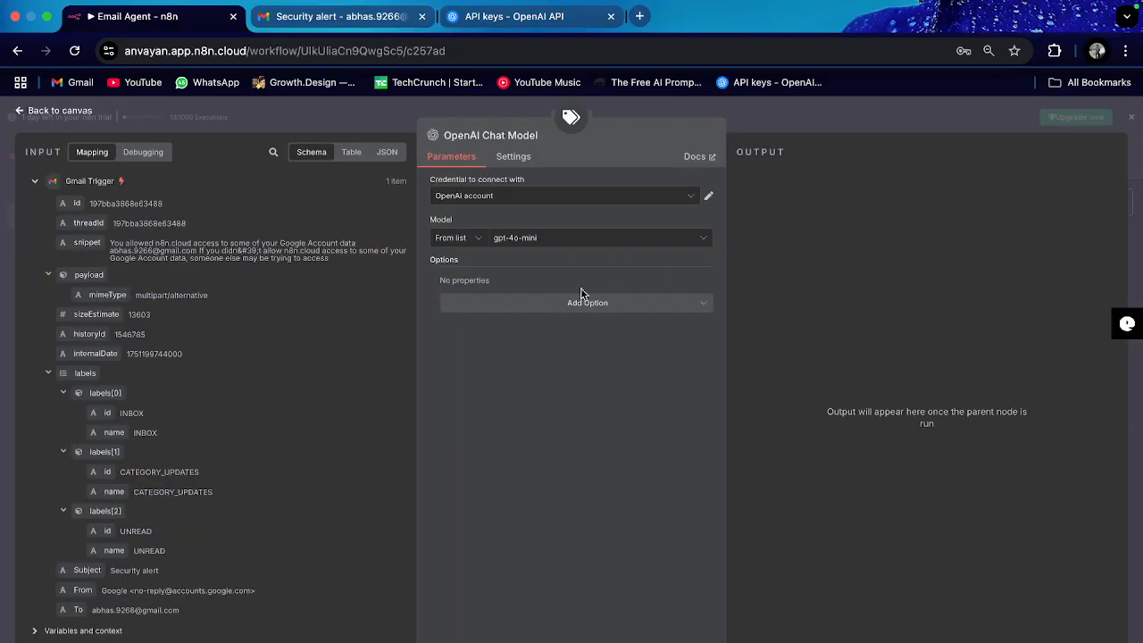
click(502, 198)
click(513, 268)
click(516, 241)
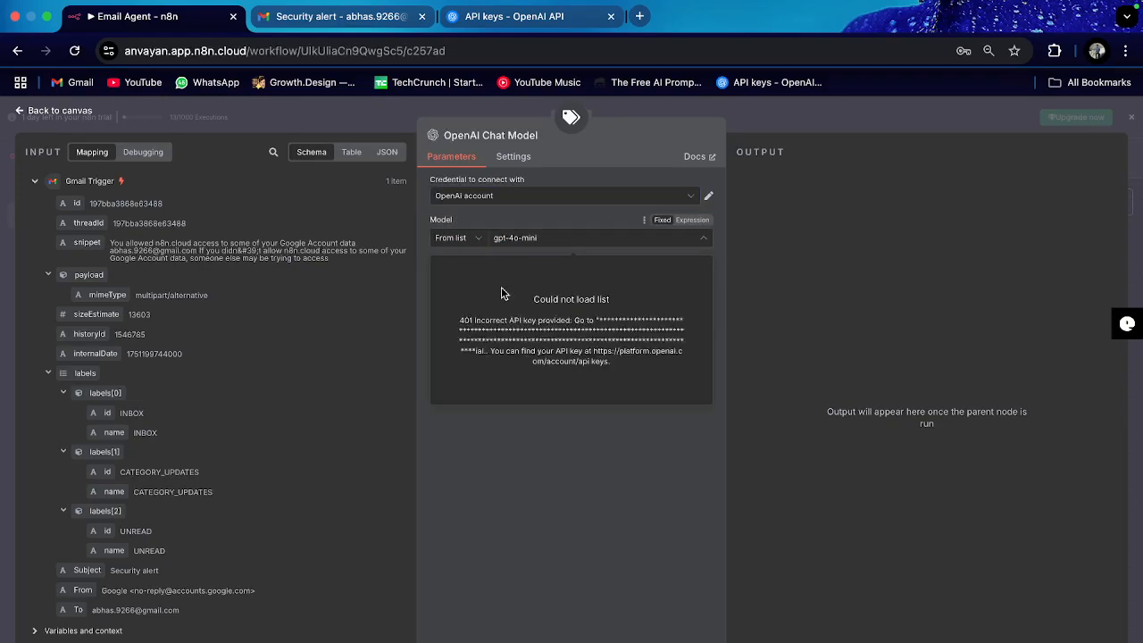
Step: Switch to n8n free OpenAI API credits, keep gpt-4o-mini, and return to the canvas
click(518, 196)
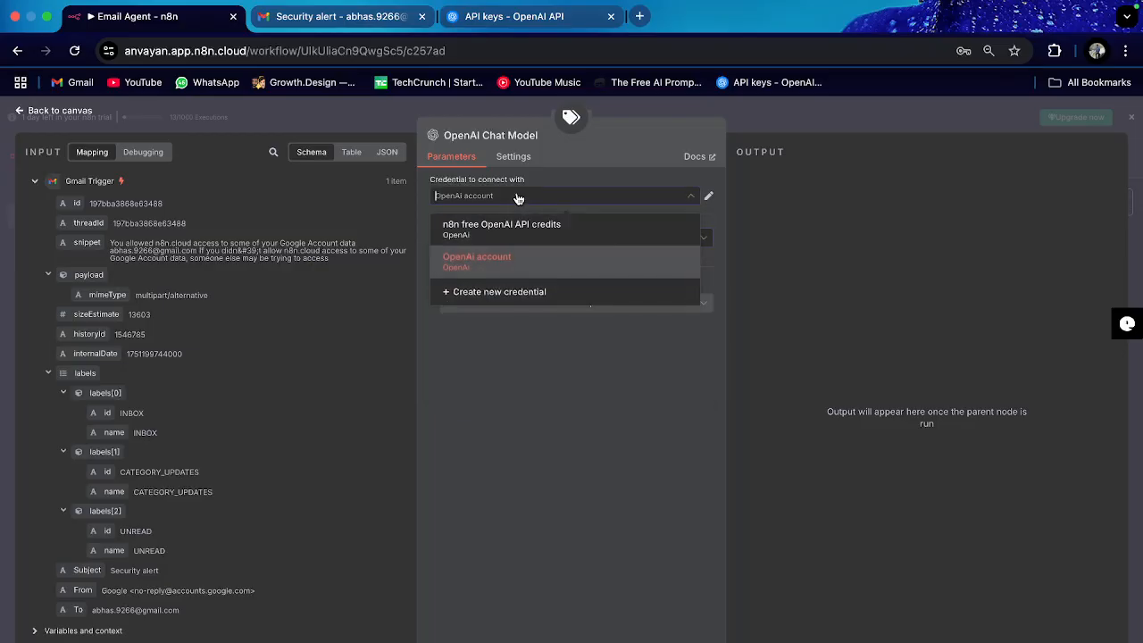
click(500, 229)
click(524, 241)
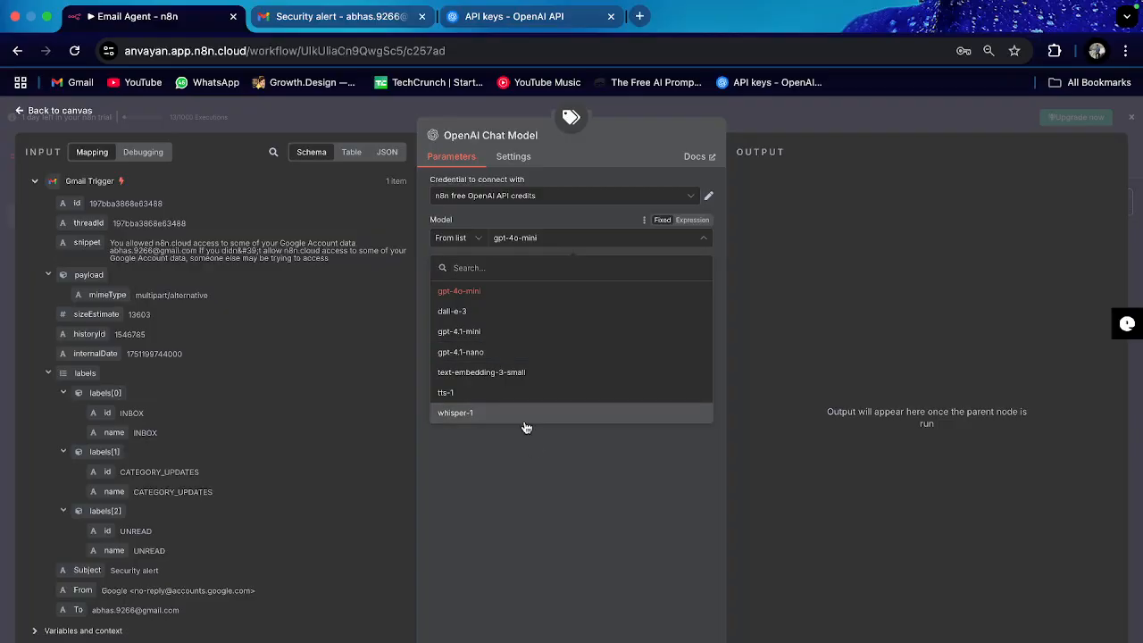
click(486, 295)
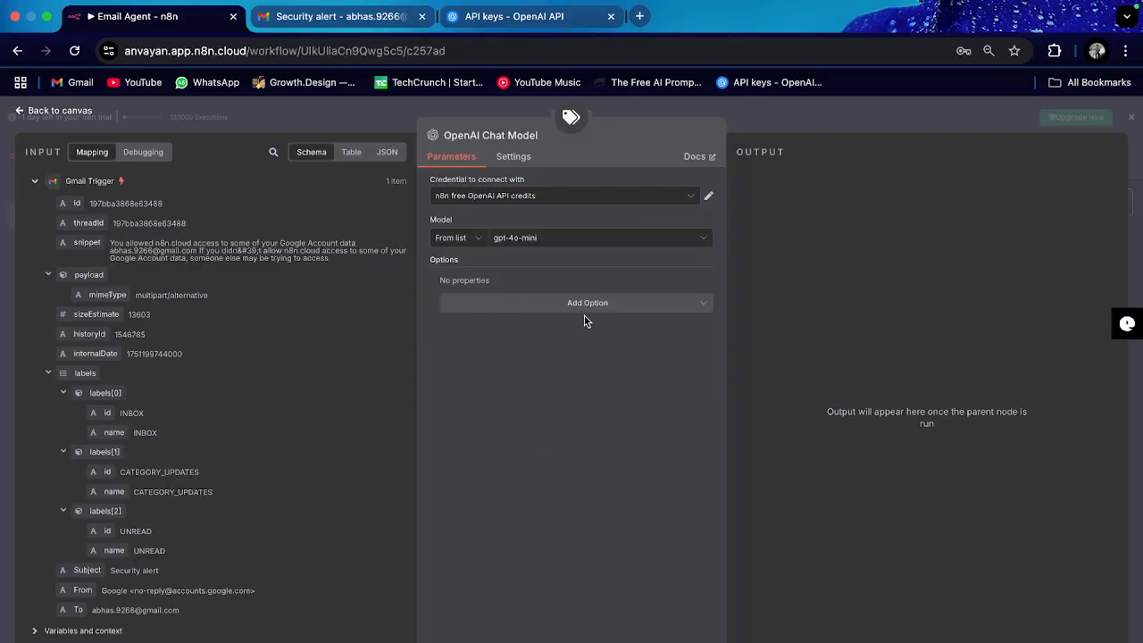
click(59, 111)
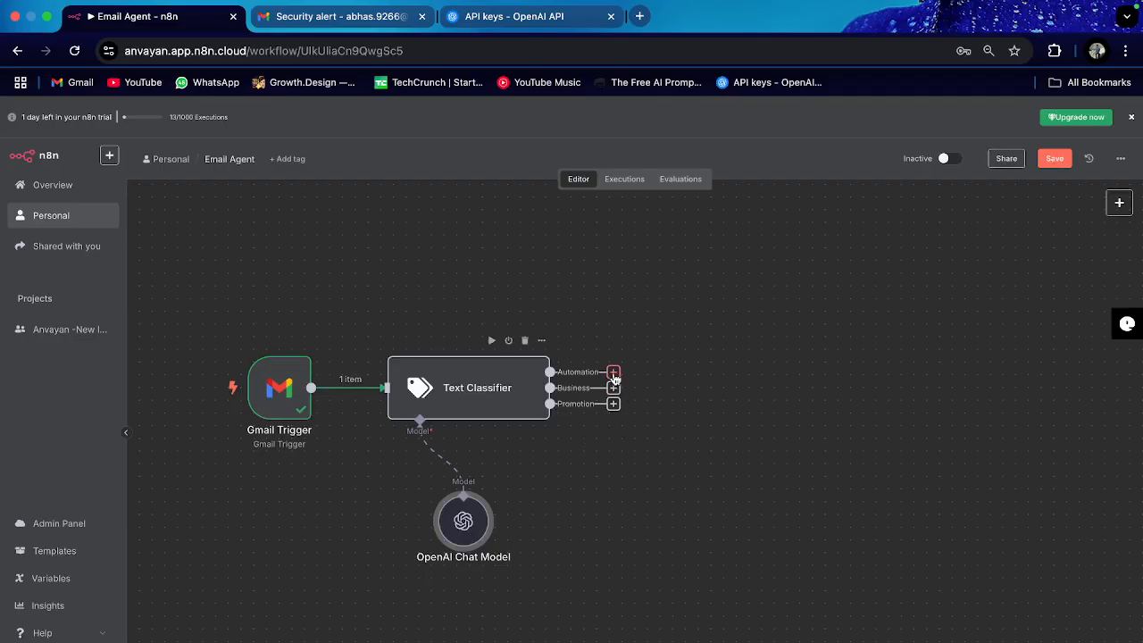
Step: Add a Gmail node after the Text Classifier's Automation output
click(613, 373)
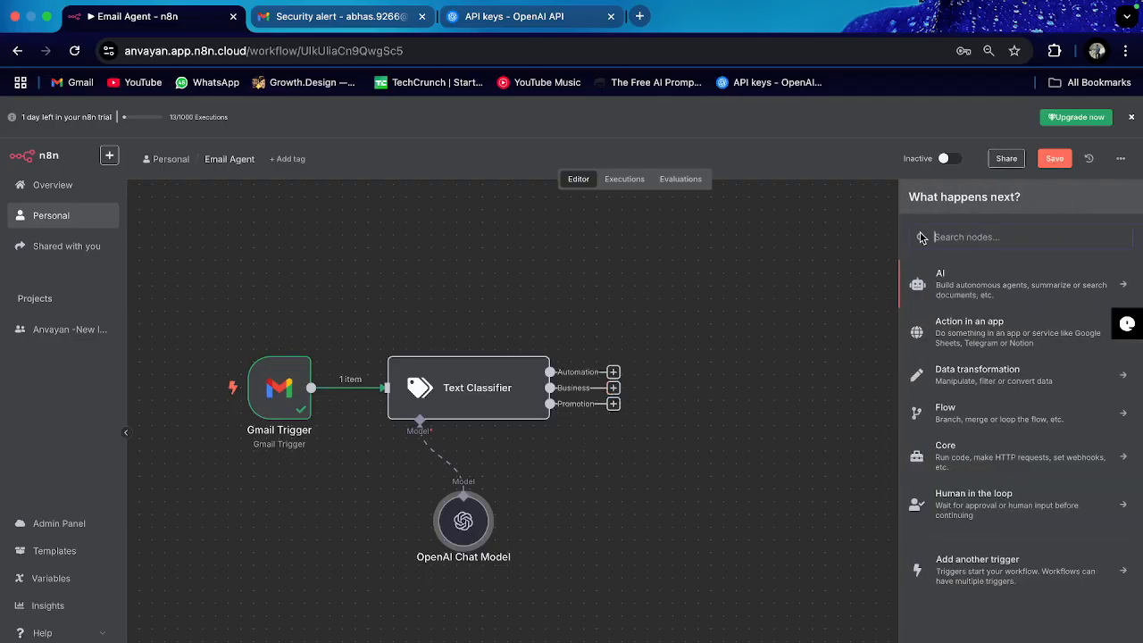
click(781, 336)
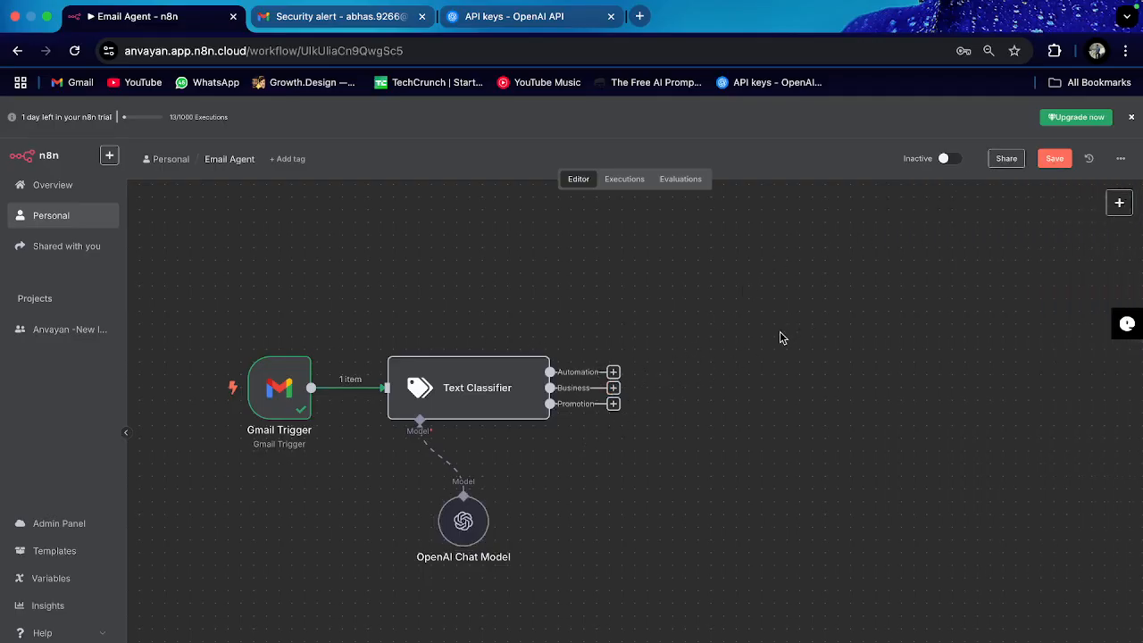
click(612, 373)
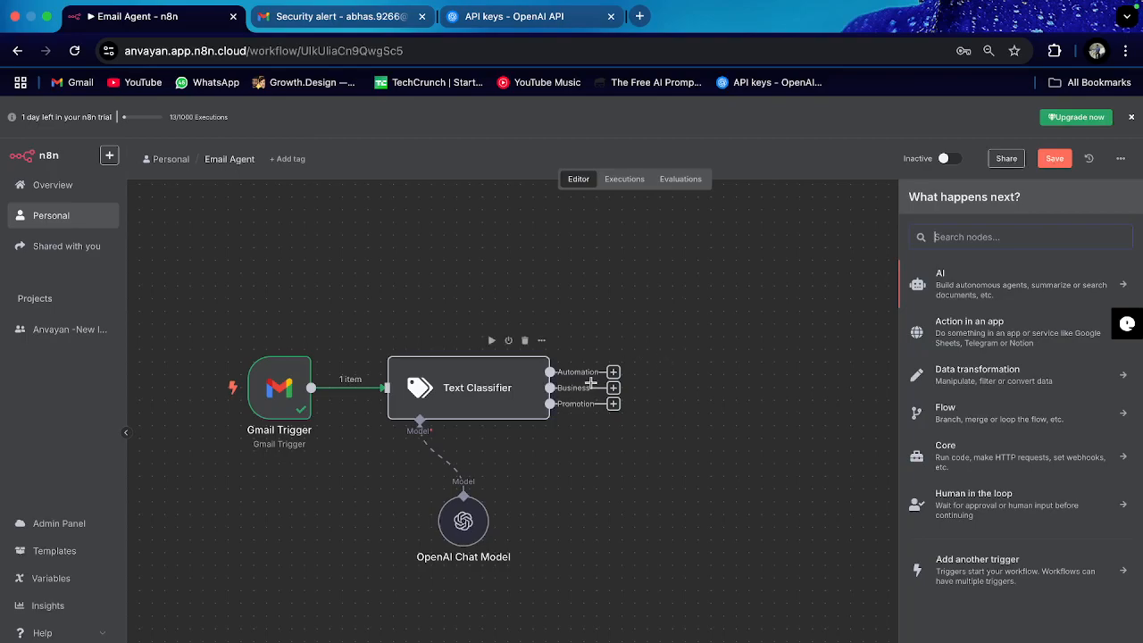
click(905, 234)
text(gmail)
click(988, 277)
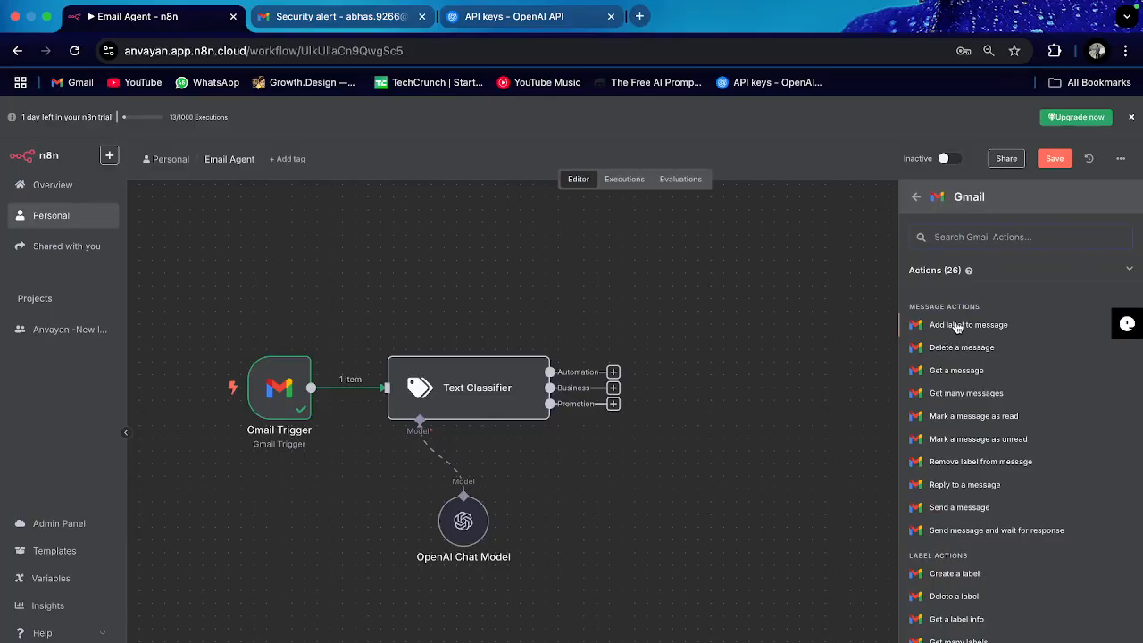
click(968, 325)
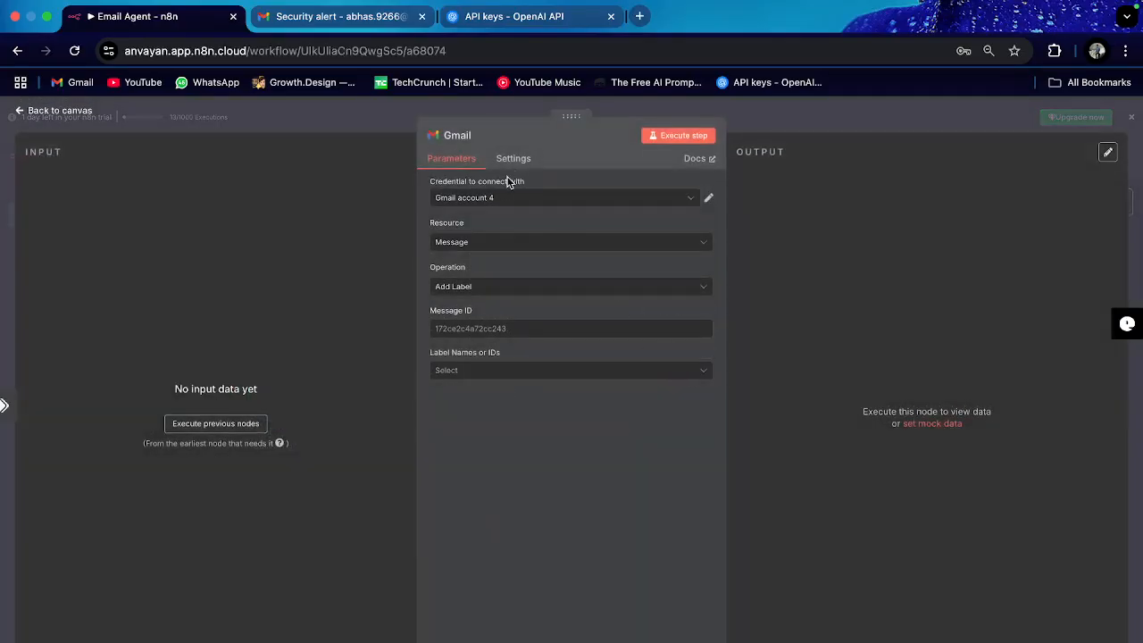
Step: Try the Label resource's operations, then set Resource back to Message (Send) and return to canvas
click(475, 246)
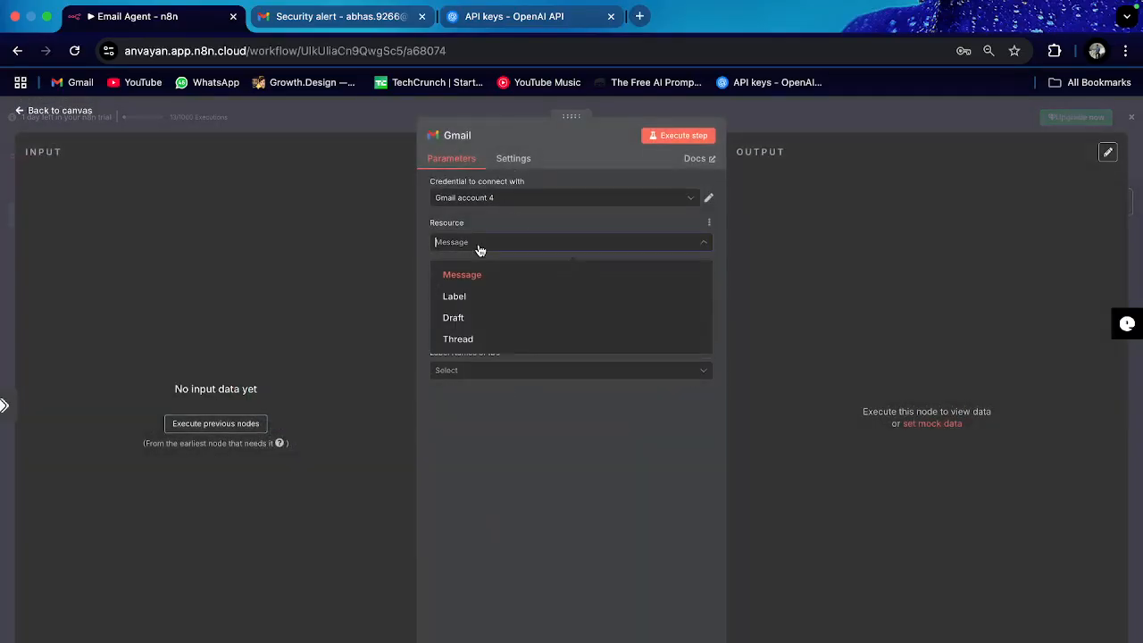
click(489, 295)
click(499, 292)
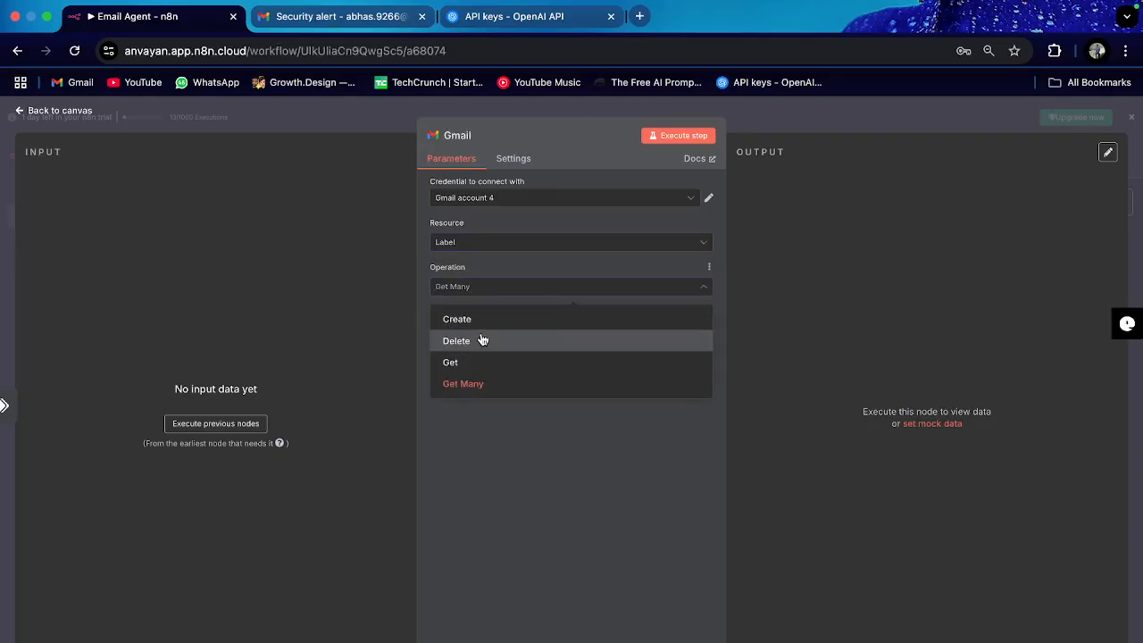
click(505, 253)
click(500, 273)
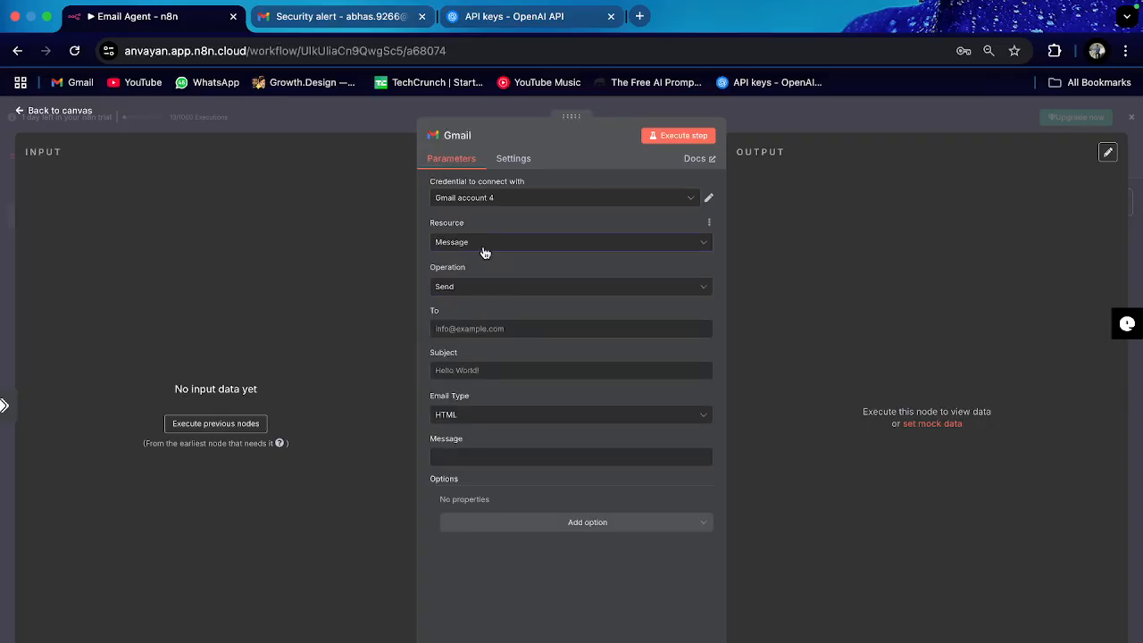
click(485, 253)
click(488, 296)
click(519, 295)
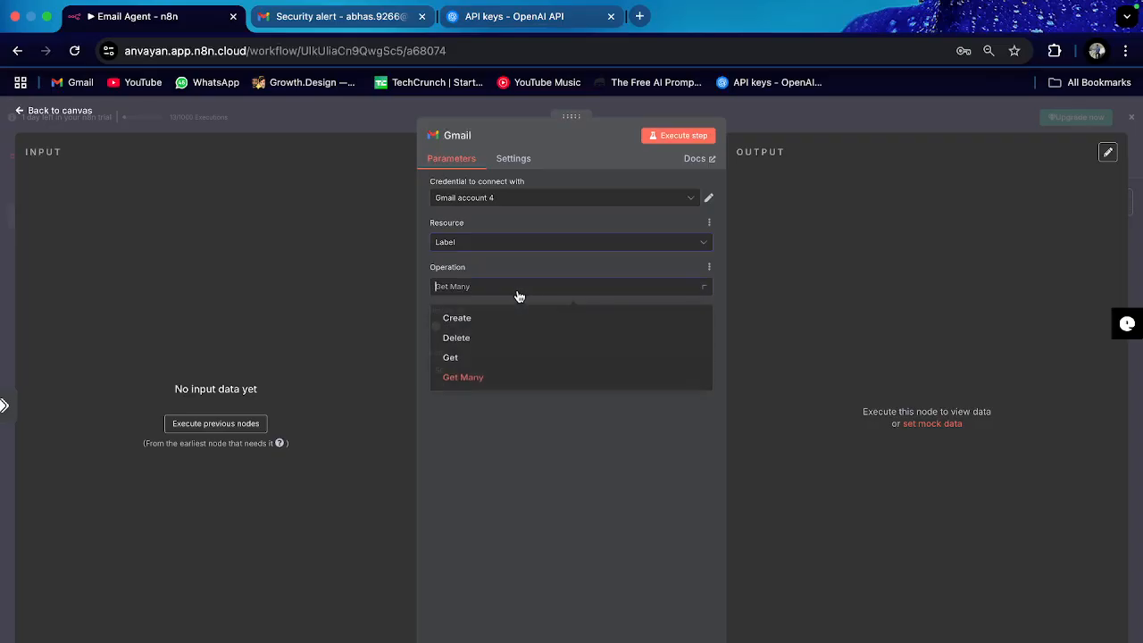
click(512, 325)
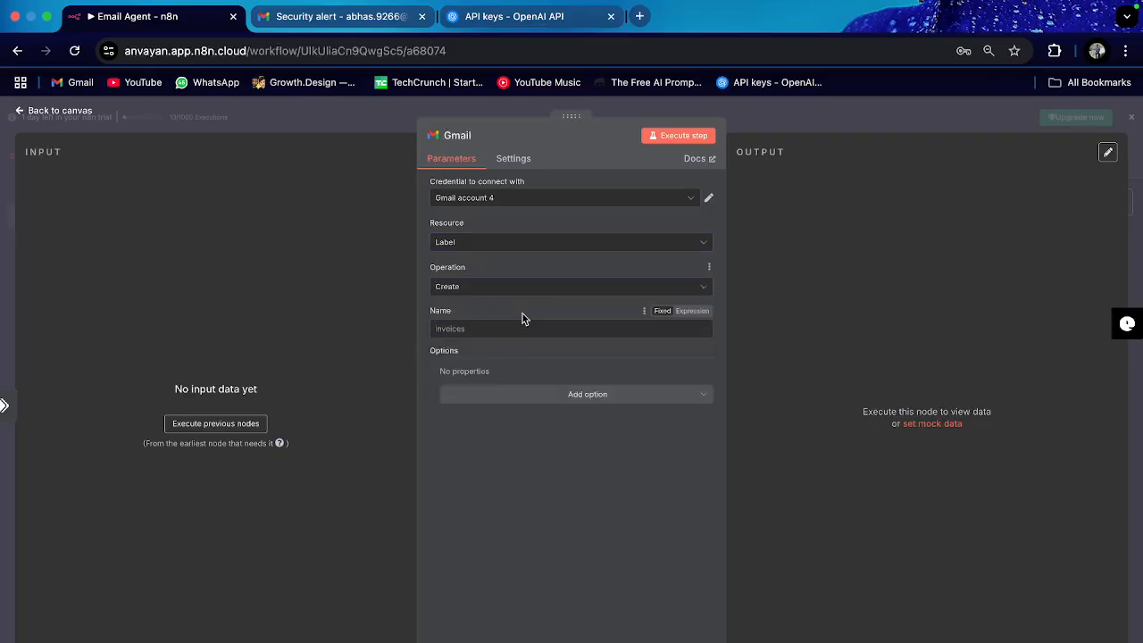
click(479, 242)
click(470, 278)
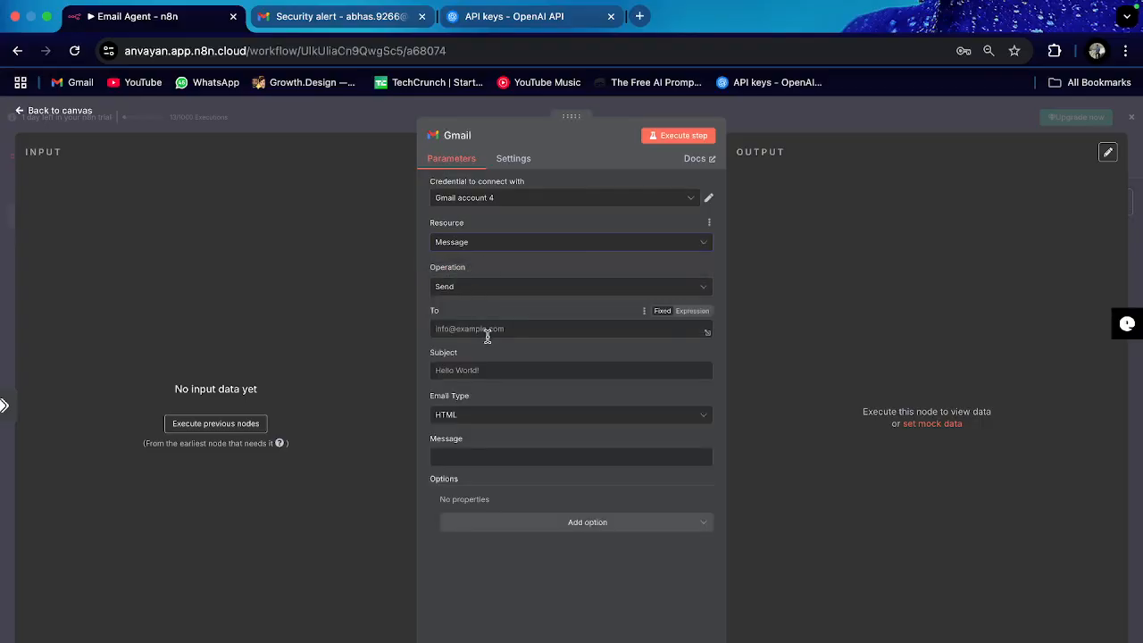
click(59, 111)
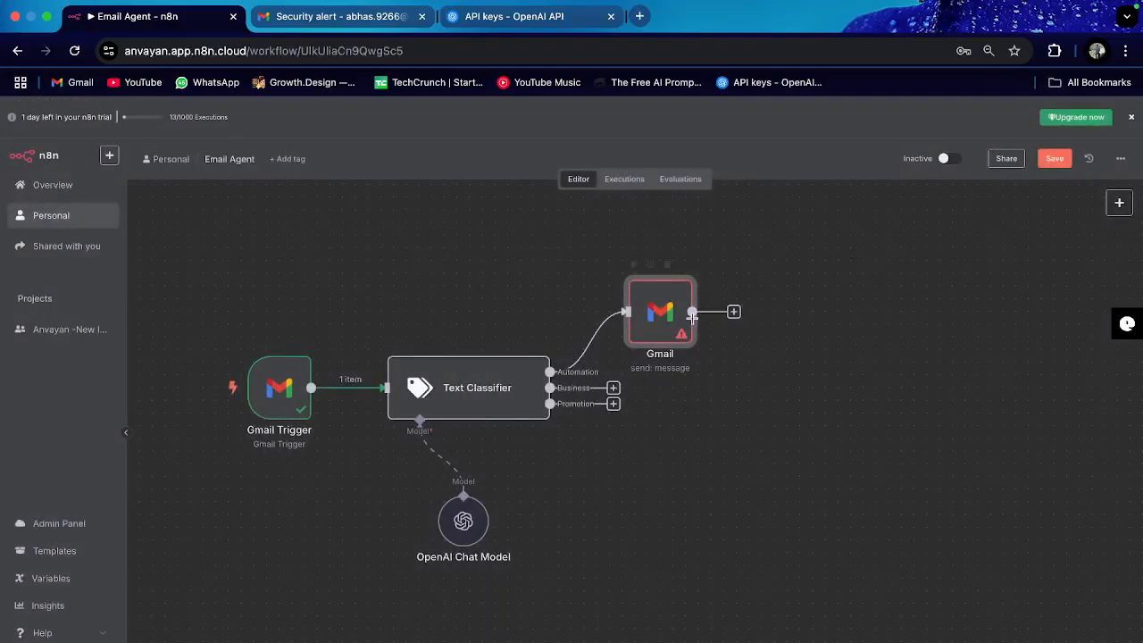
Step: Delete the old Gmail node and add a Gmail 'Add label to message' step after Automation
right_click(665, 330)
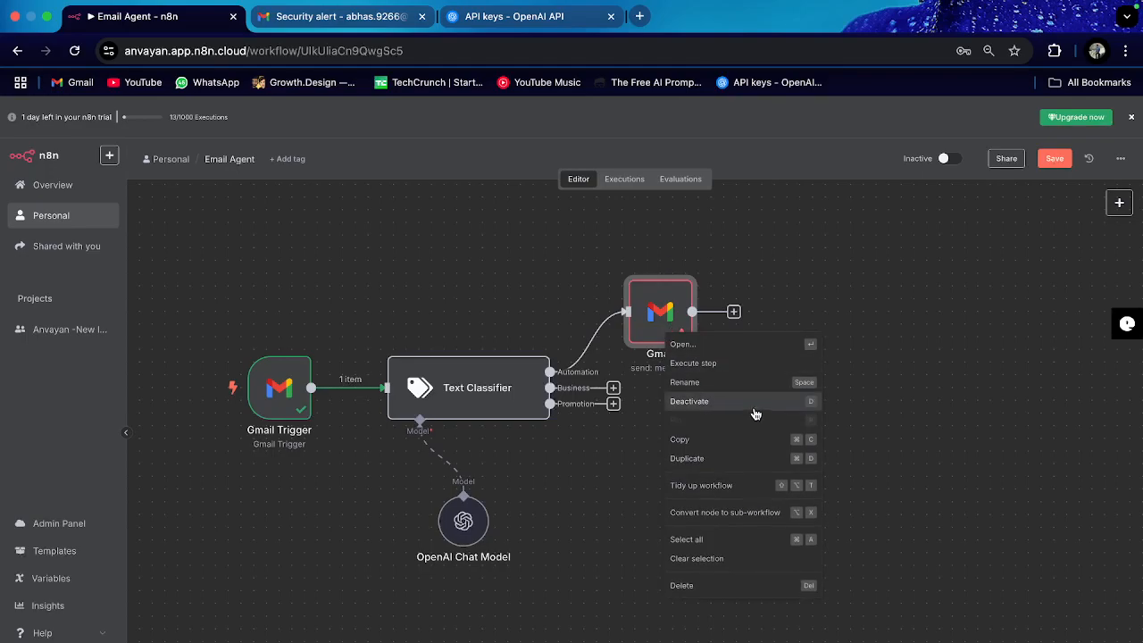
click(735, 591)
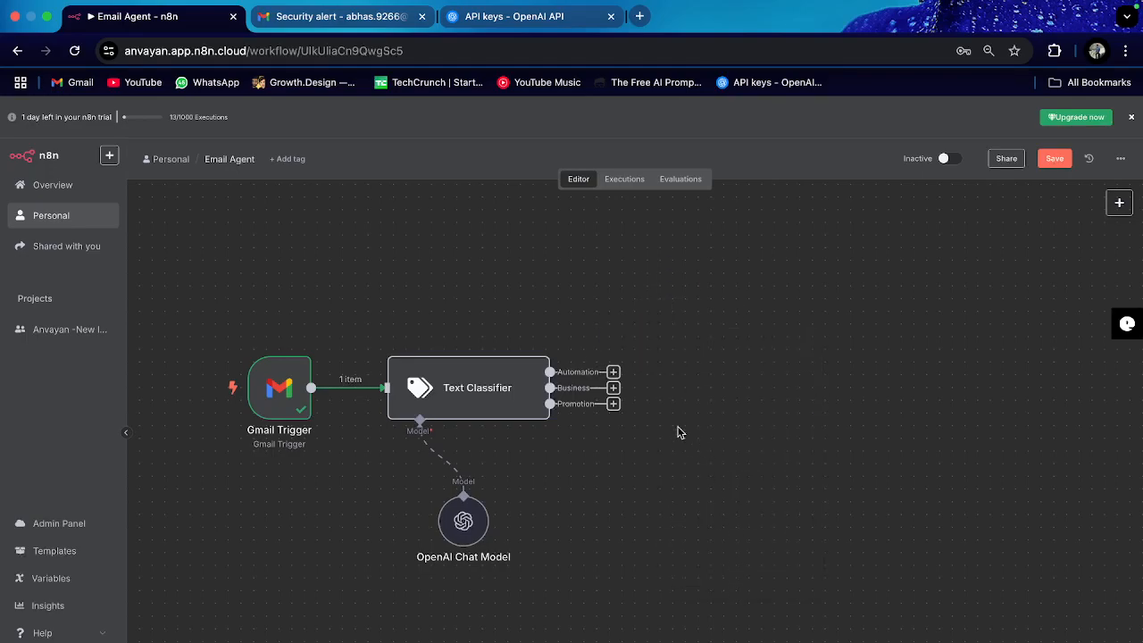
click(613, 372)
text(gmail)
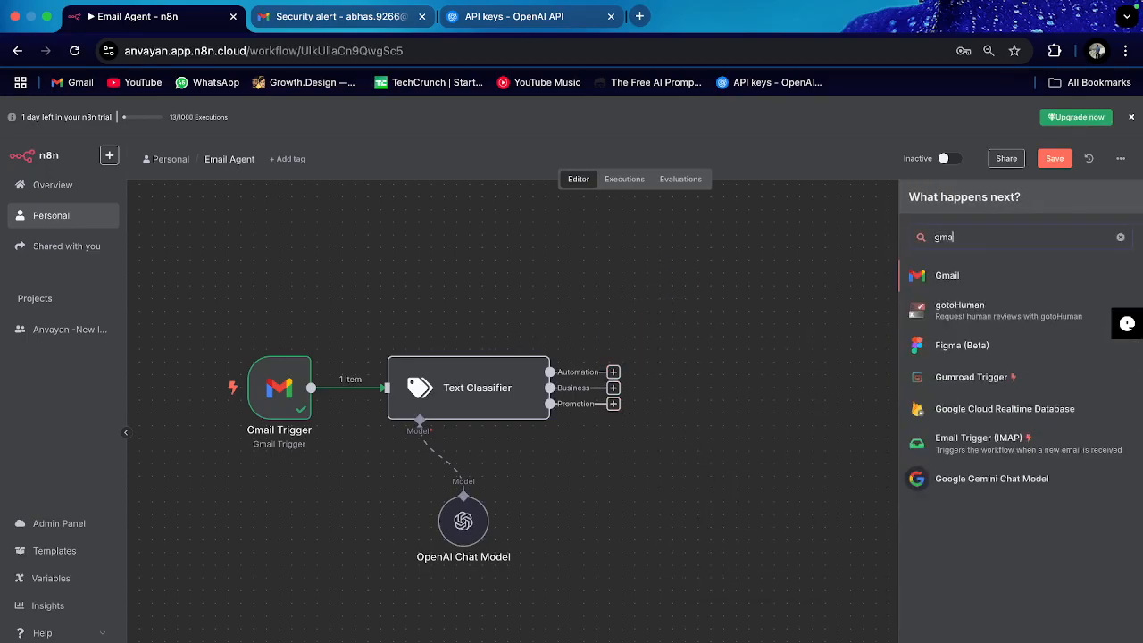
click(998, 282)
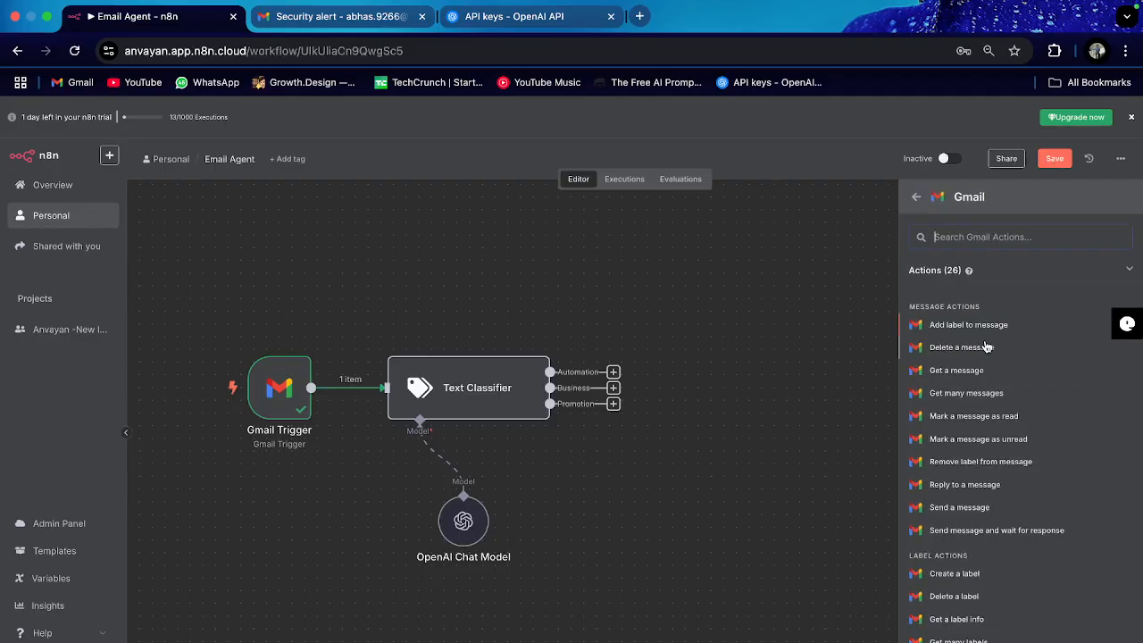
text(add)
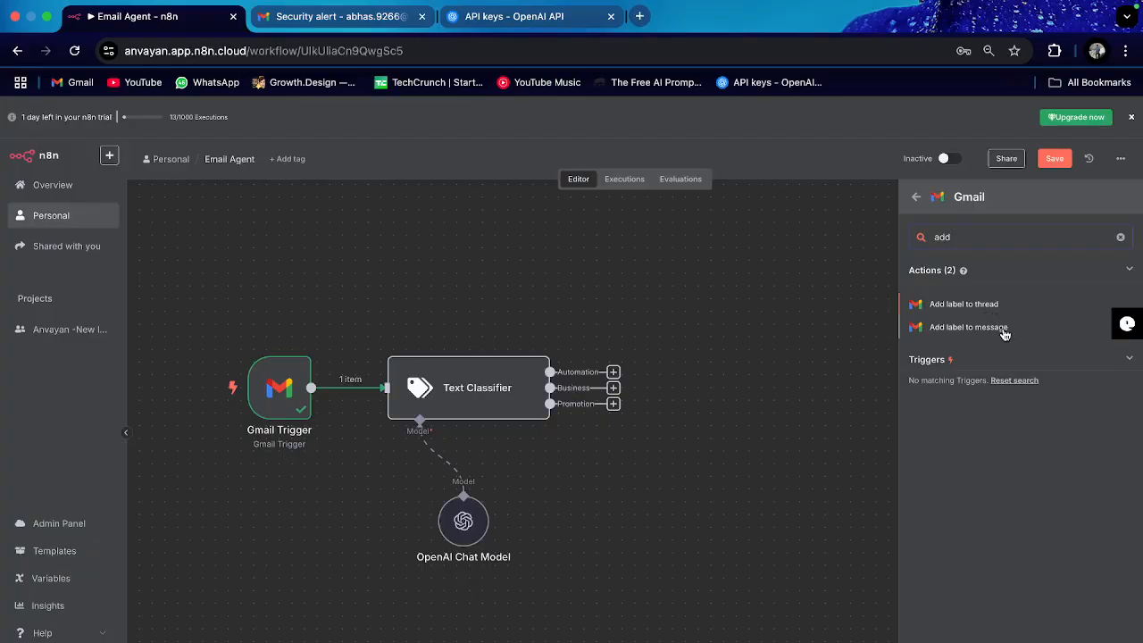
click(968, 327)
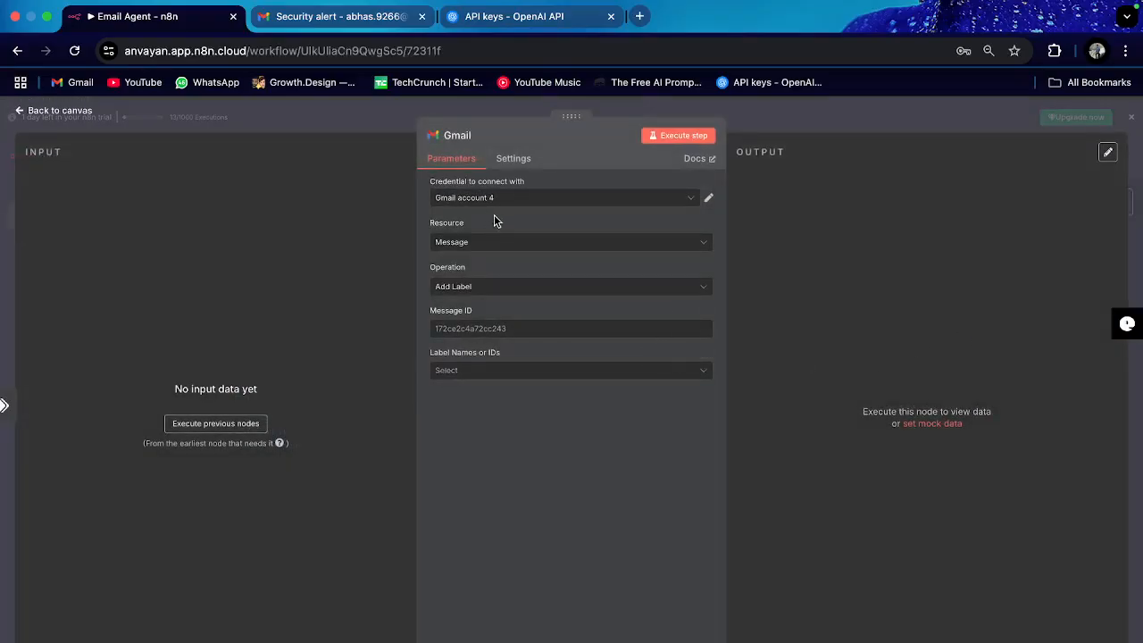
Step: Set the new Gmail node's label to Automation
click(474, 370)
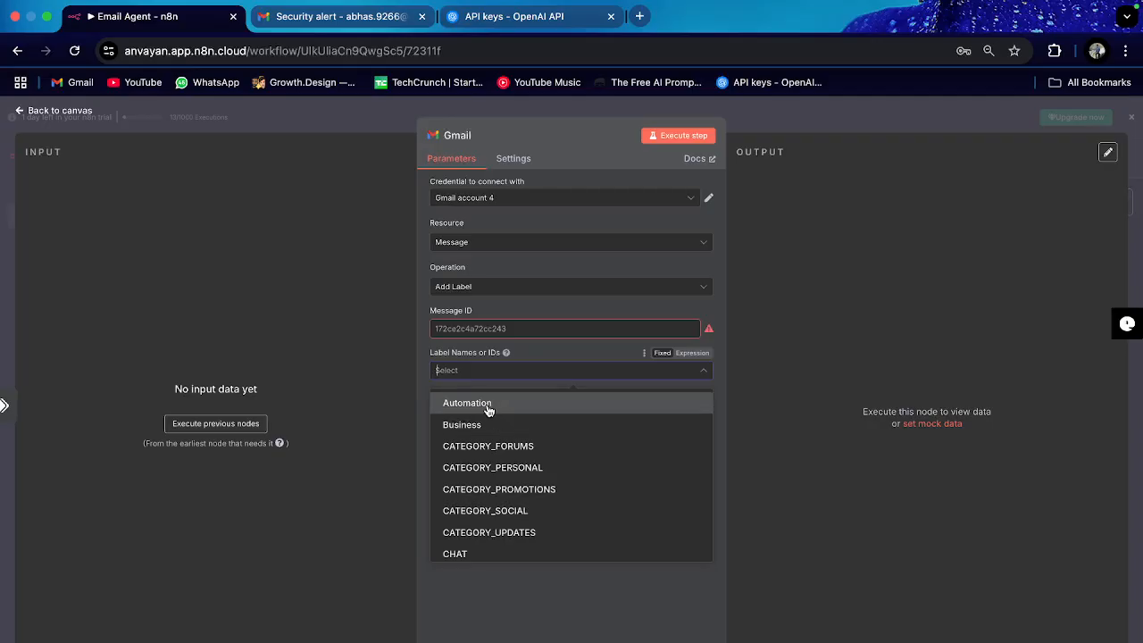
scroll(490, 442, down, 5)
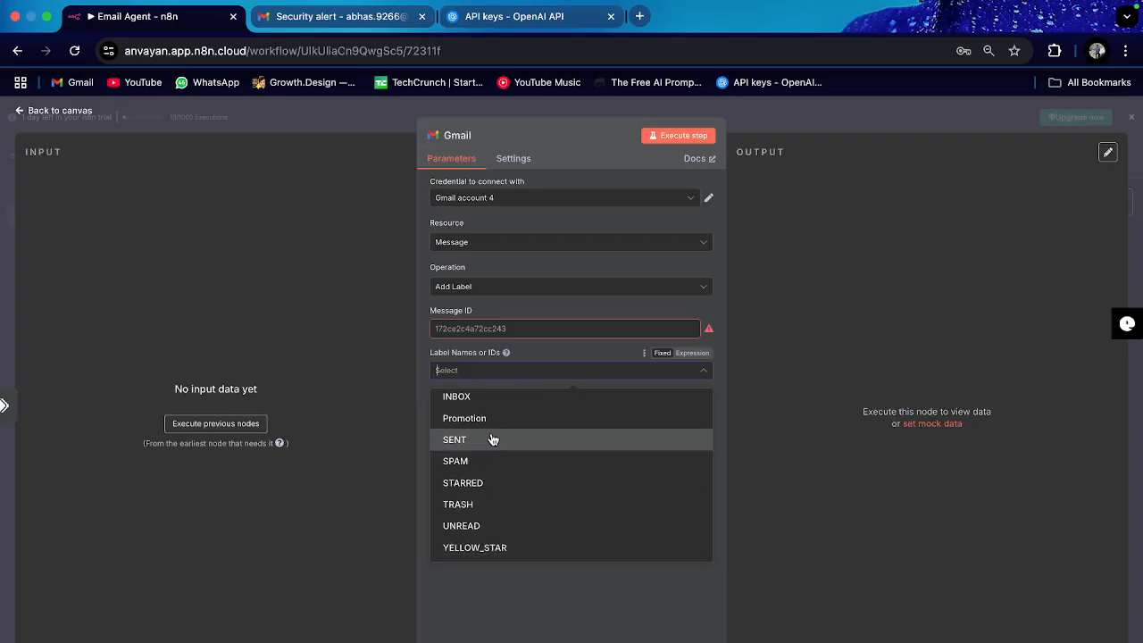
scroll(492, 440, up, 5)
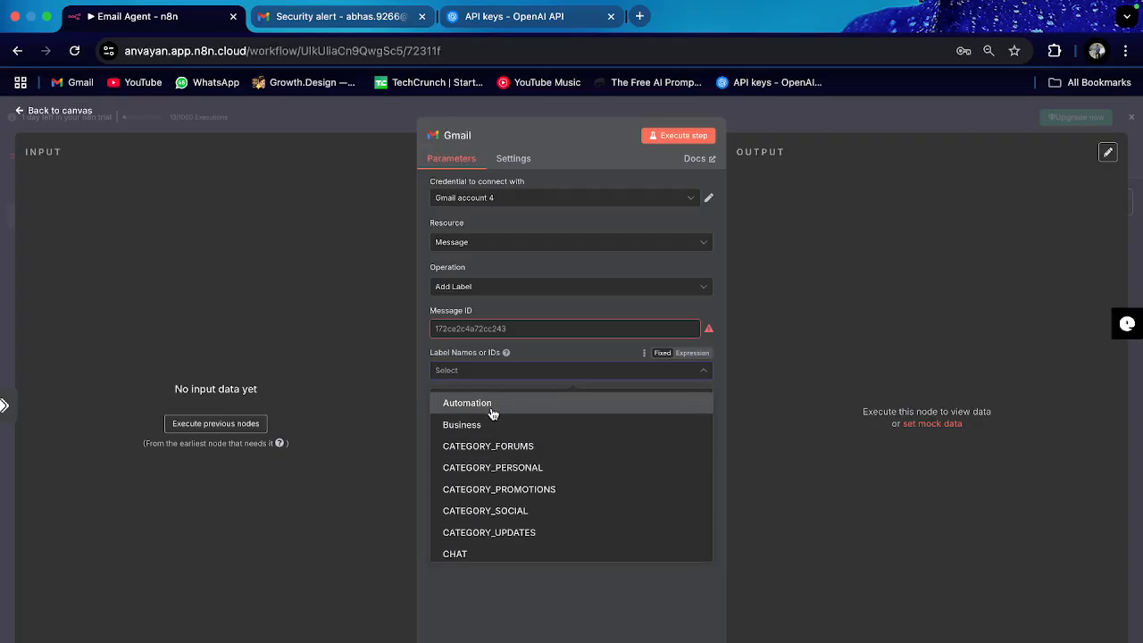
click(492, 409)
click(563, 361)
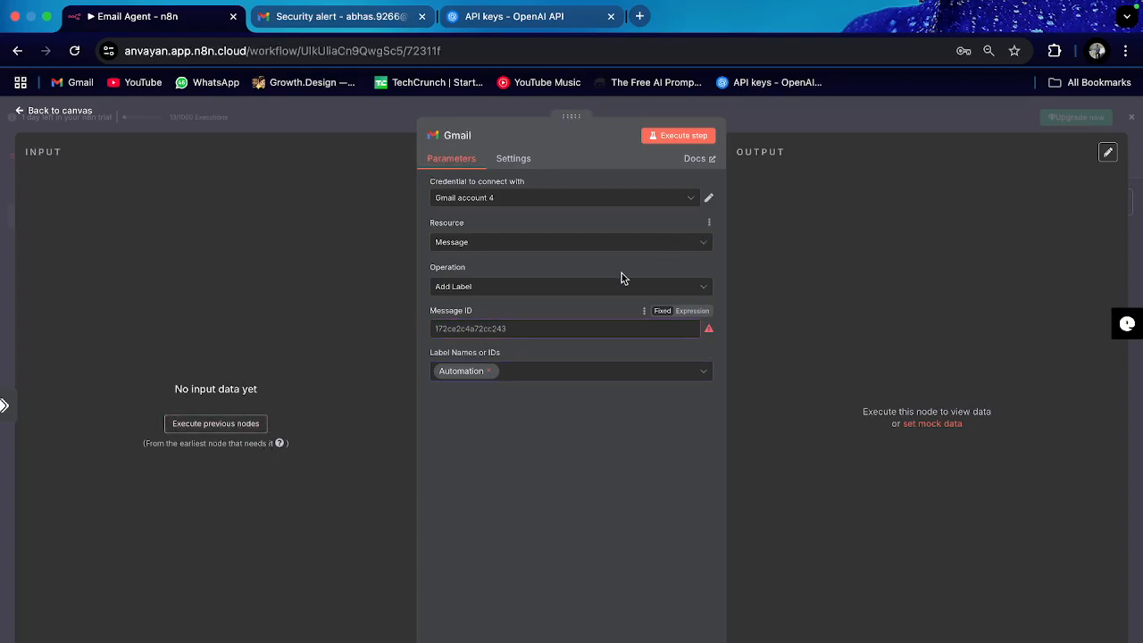
click(68, 111)
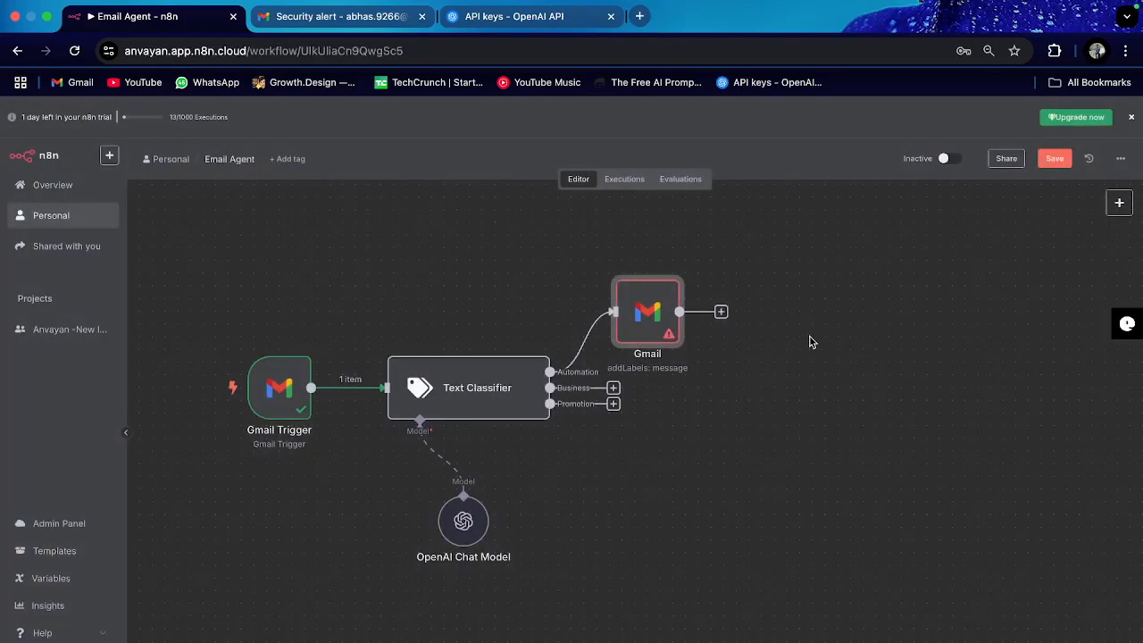
Step: Copy the Automation-labelling Gmail node to the clipboard
click(624, 408)
drag(614, 405, 623, 497)
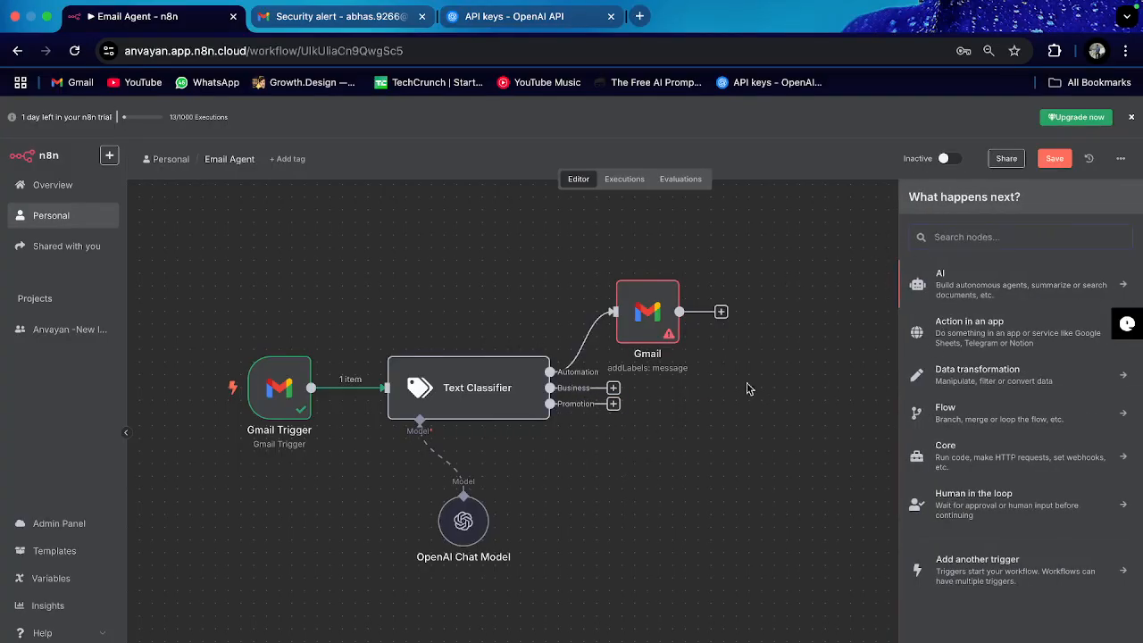
click(654, 324)
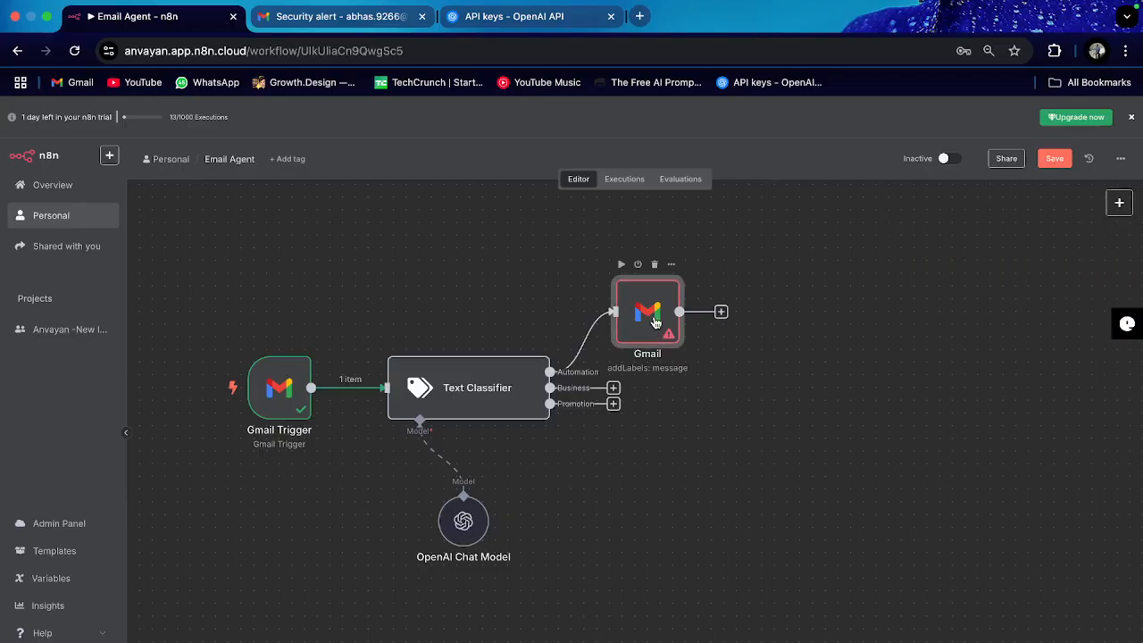
key(ctrl+c)
Step: Paste two Gmail node copies, wiring Business to Gmail1 and Promotion to Gmail2
key(ctrl+v)
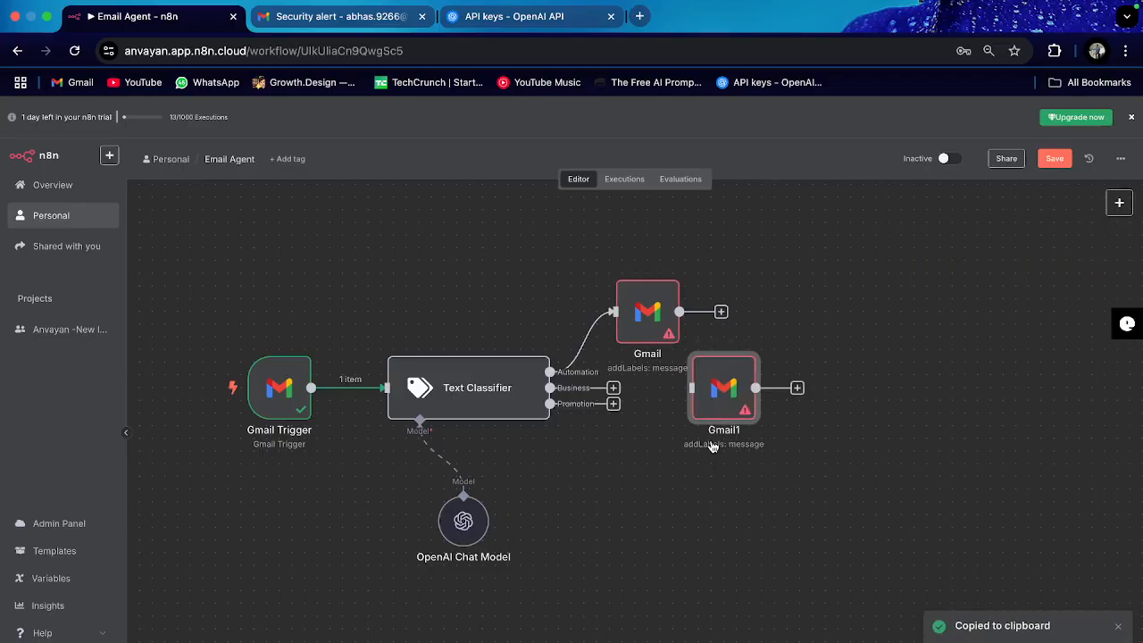
key(ctrl+v)
drag(799, 478, 637, 574)
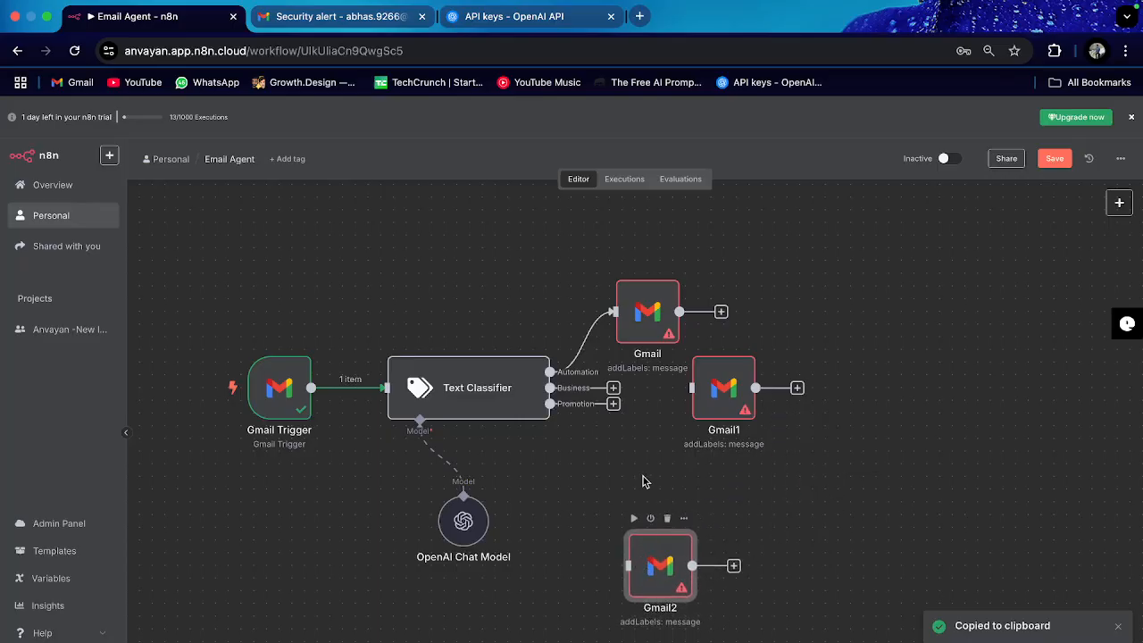
drag(614, 390, 714, 395)
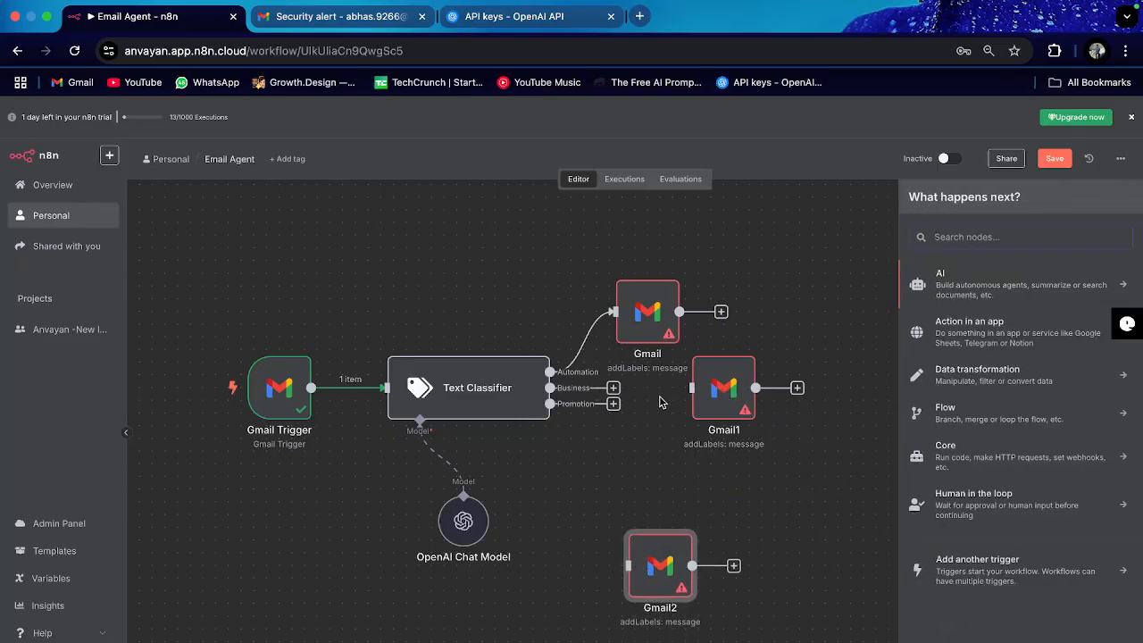
drag(615, 404, 629, 564)
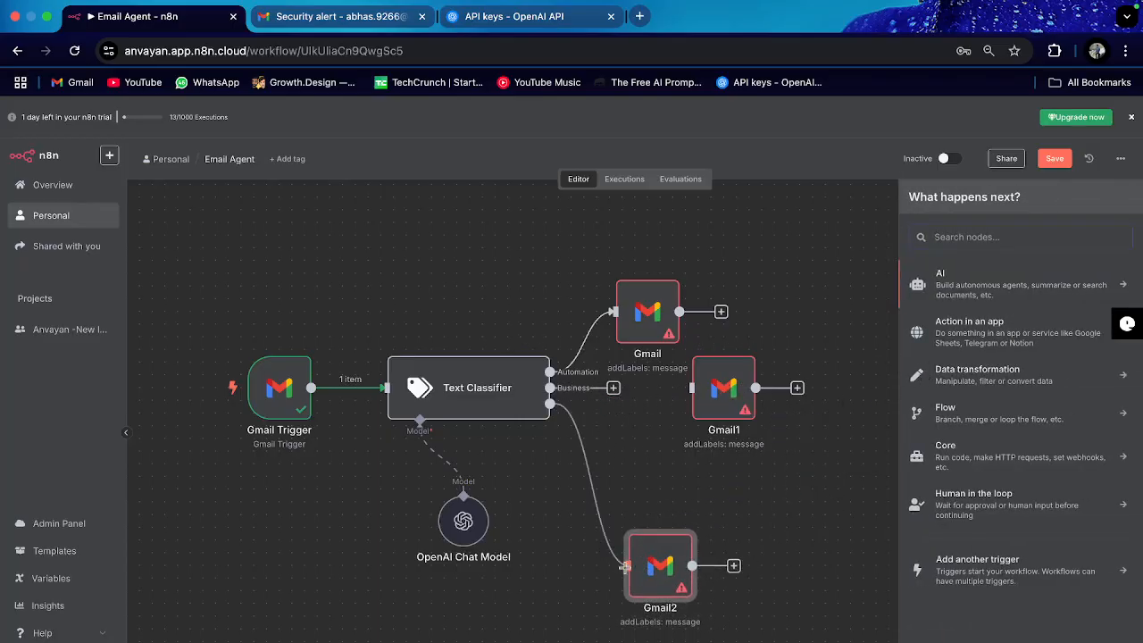
drag(607, 388, 705, 396)
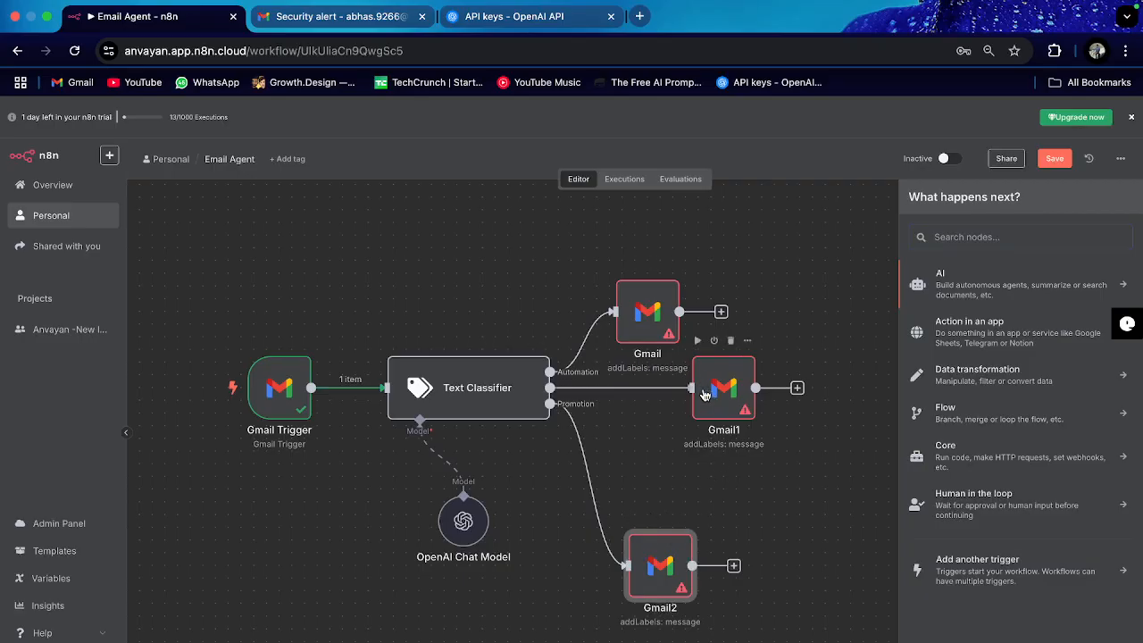
click(893, 477)
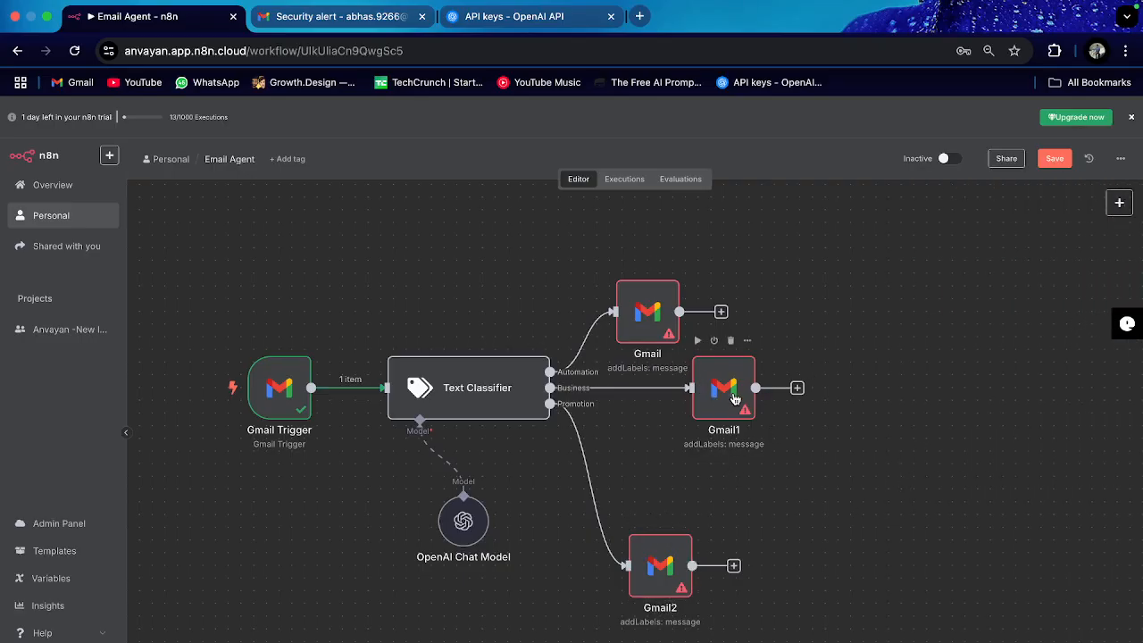
drag(717, 397, 755, 448)
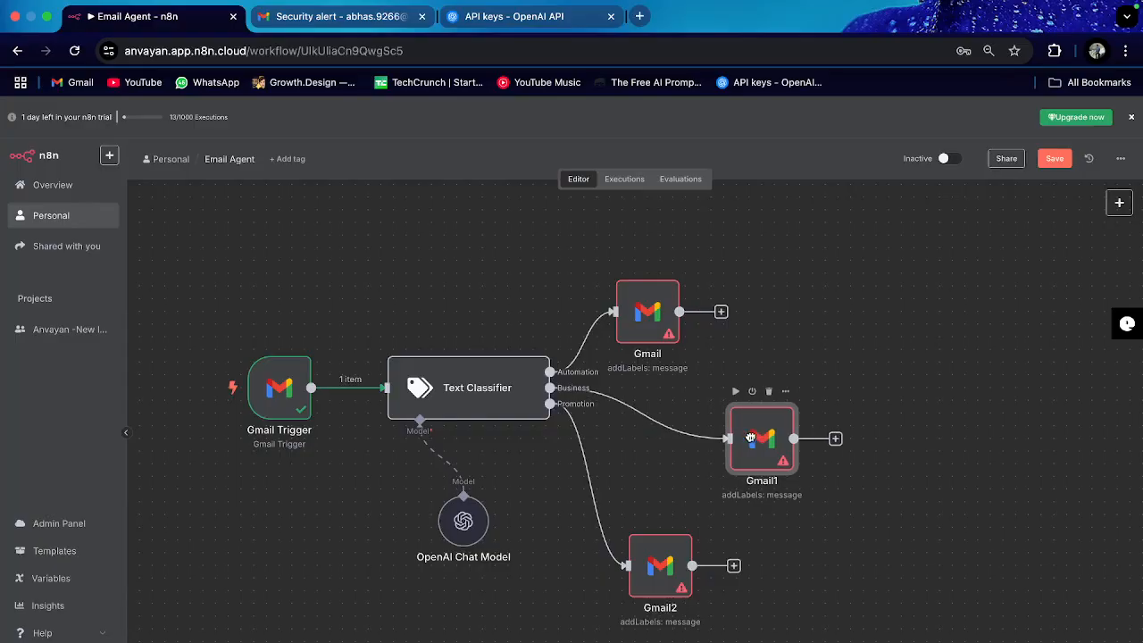
scroll(761, 379, down, 2)
Step: Change Gmail1's label from Automation to Business
double_click(761, 378)
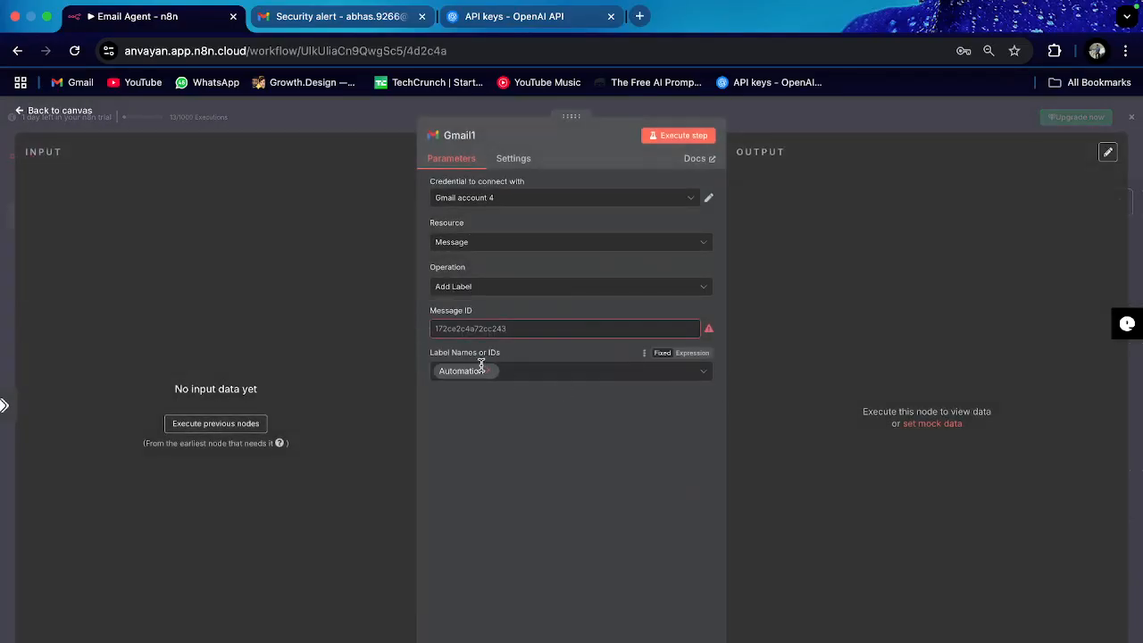
click(488, 370)
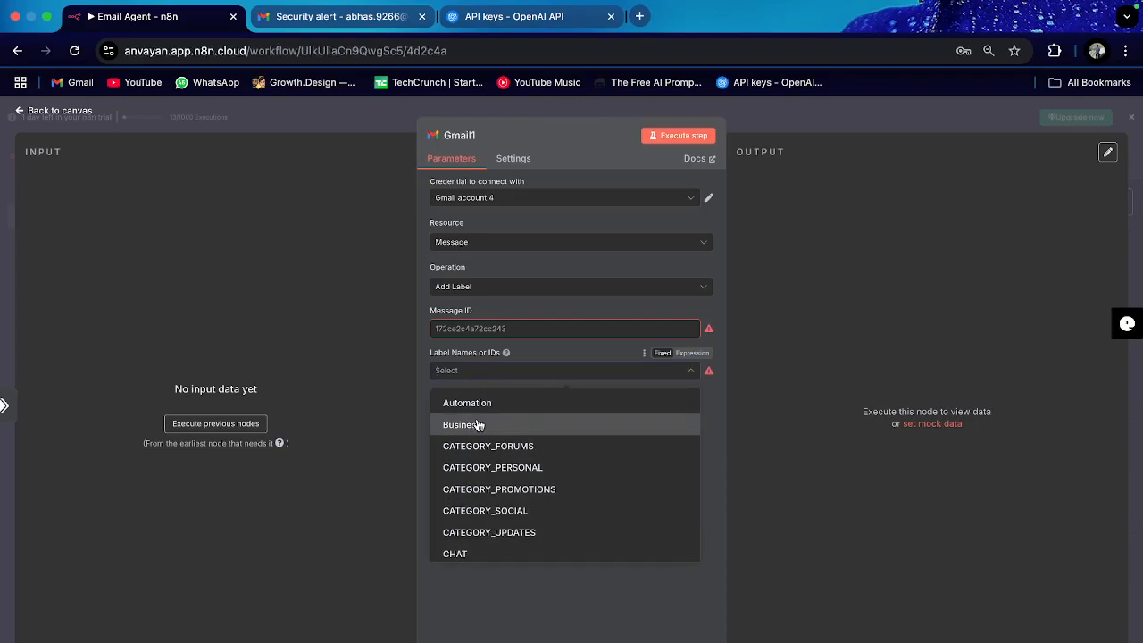
click(75, 113)
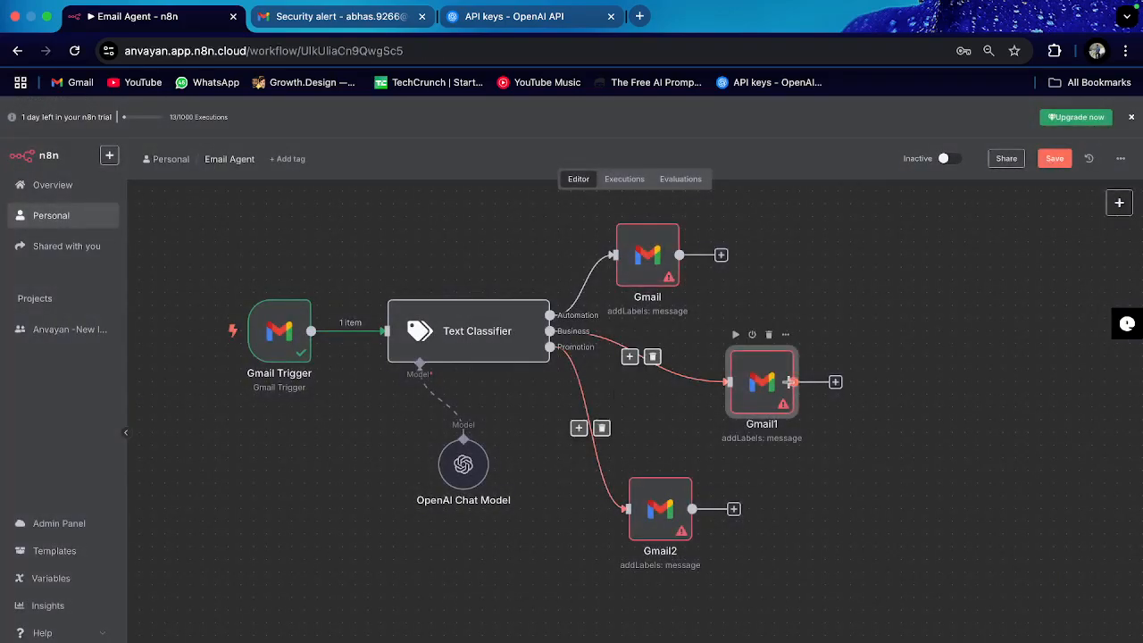
double_click(782, 394)
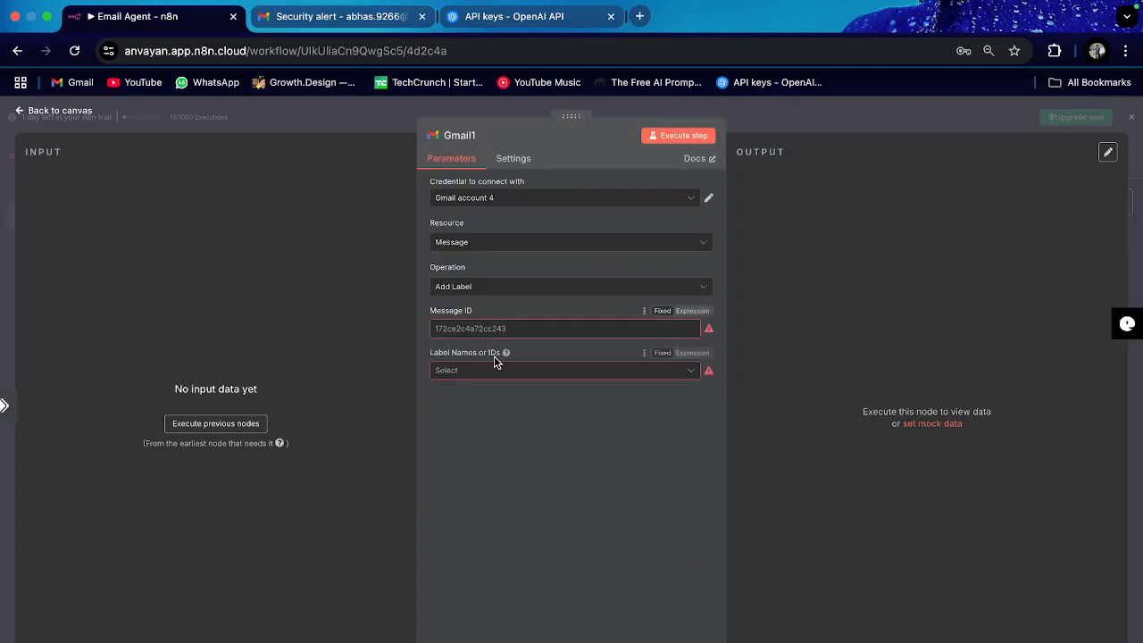
click(481, 372)
click(462, 425)
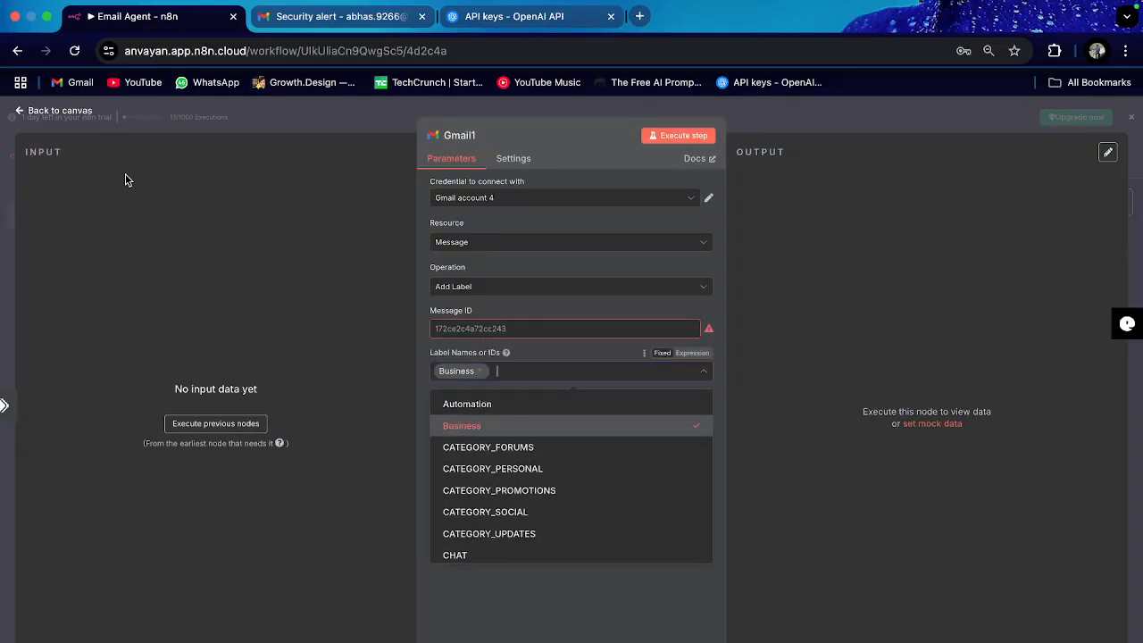
click(55, 111)
Step: Swap Gmail2's Automation label for Promotion and switch to the Gmail tab
double_click(661, 513)
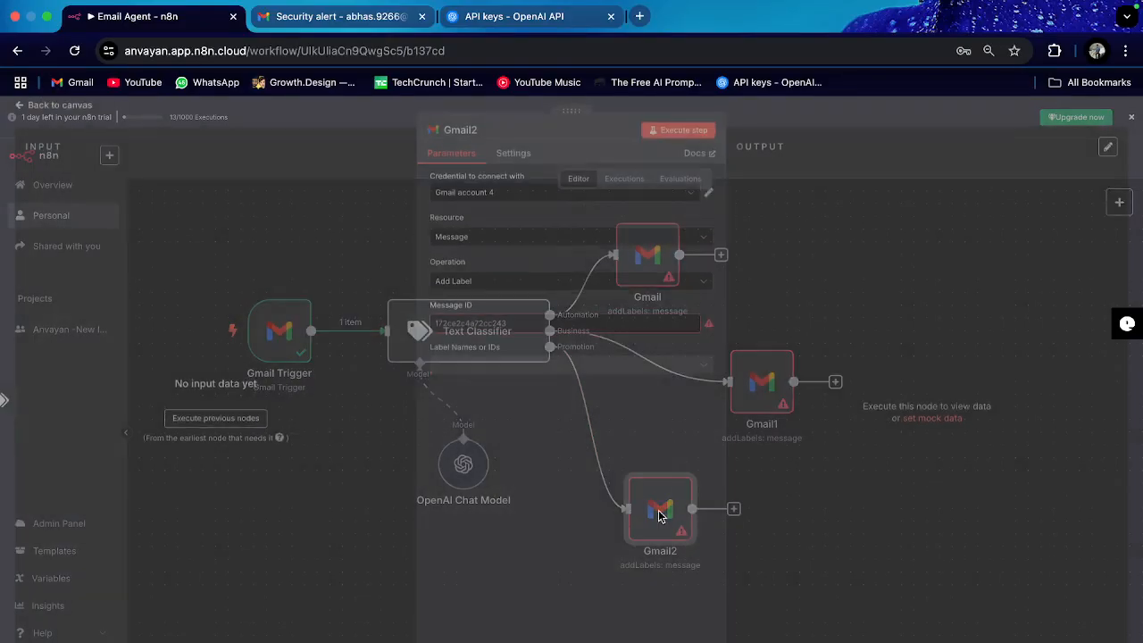
click(489, 373)
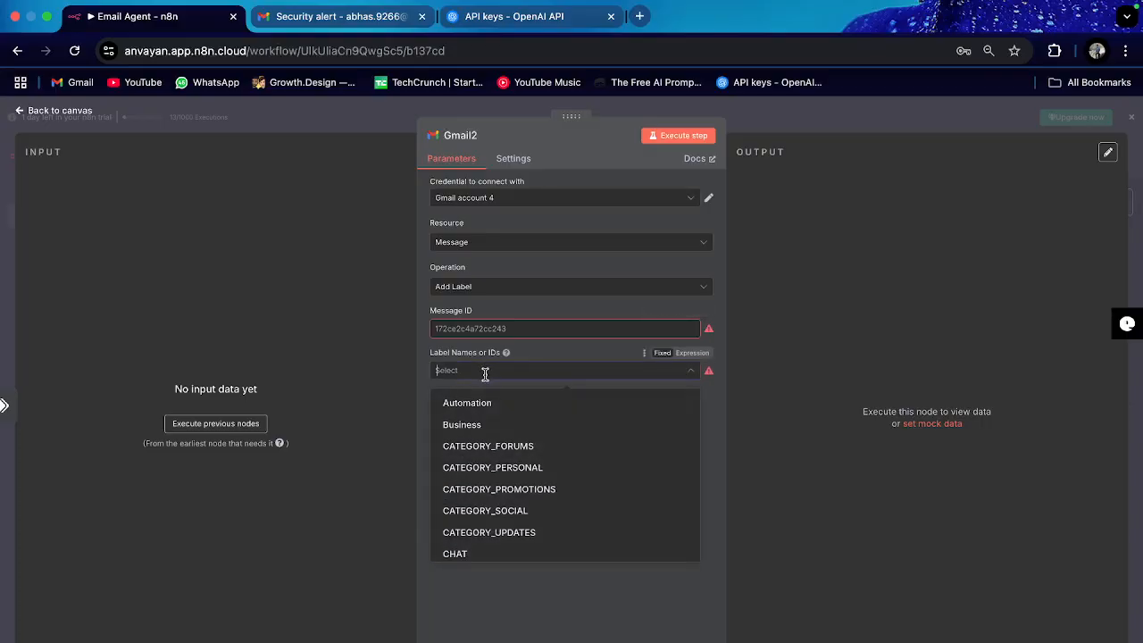
scroll(489, 473, down, 4)
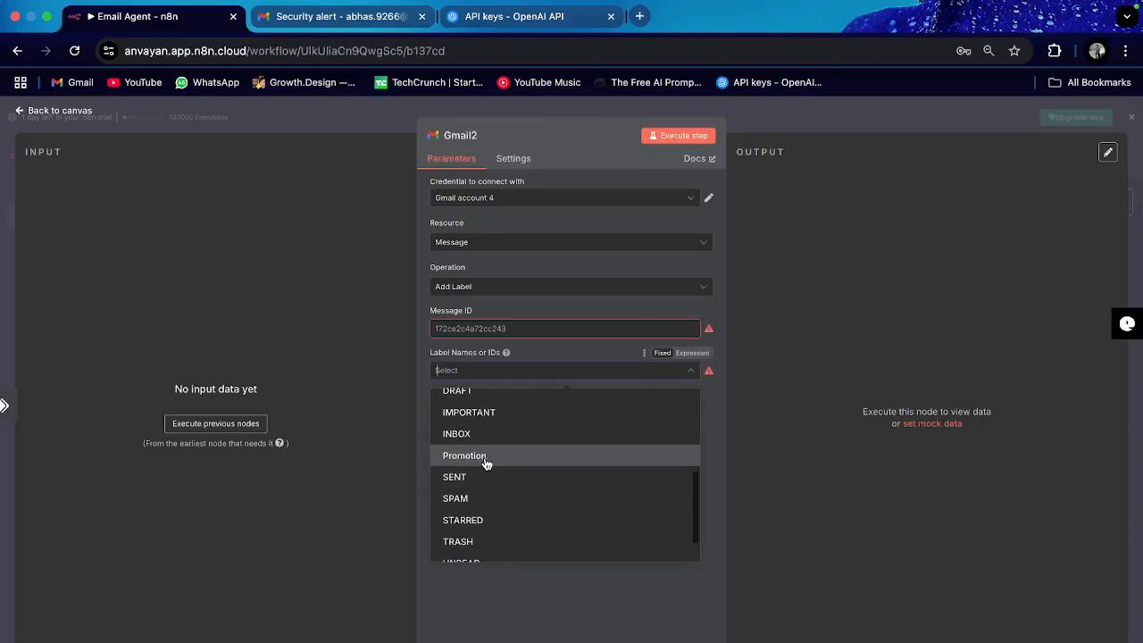
click(487, 459)
click(59, 110)
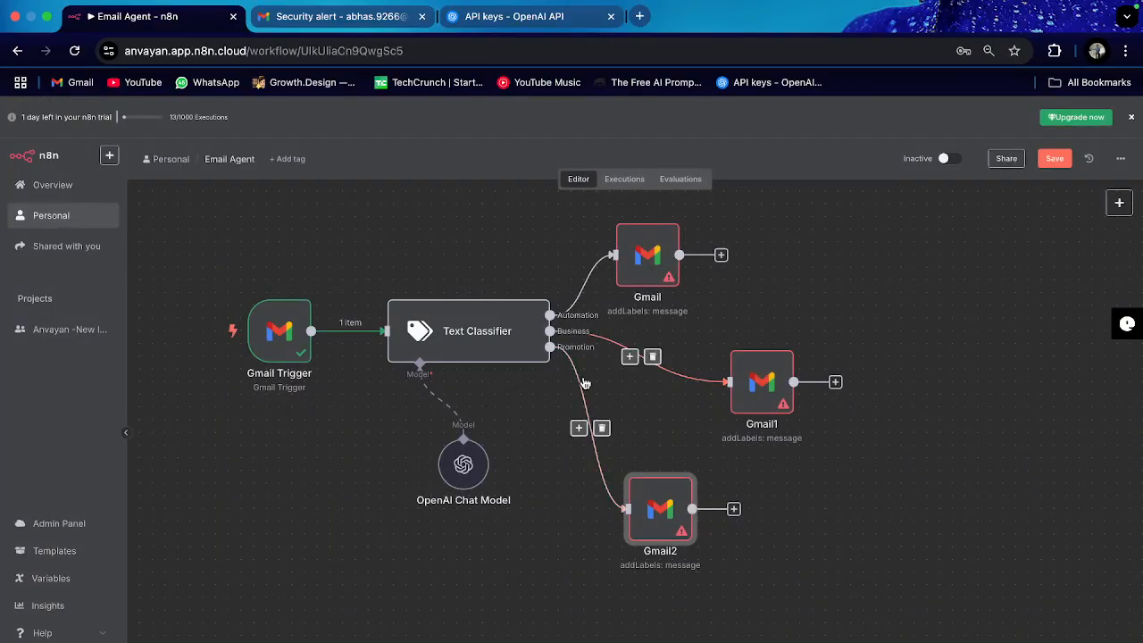
scroll(586, 384, left, 1)
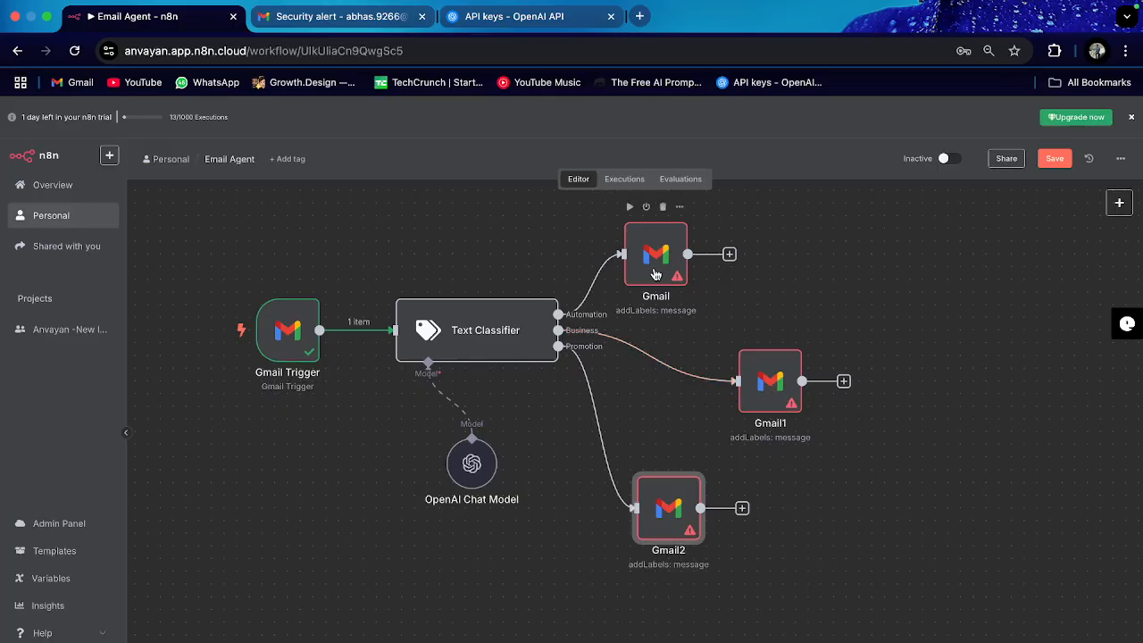
click(320, 31)
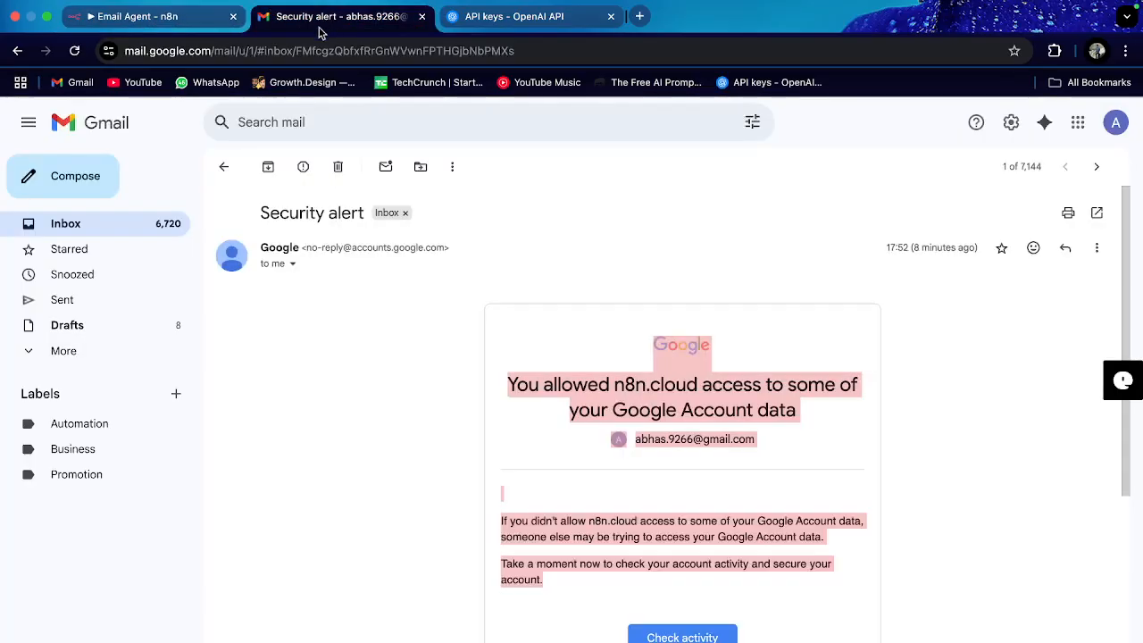
Step: Compose a new email to your own address with subject 'Myntra - Flat 50% off'
click(223, 167)
click(73, 193)
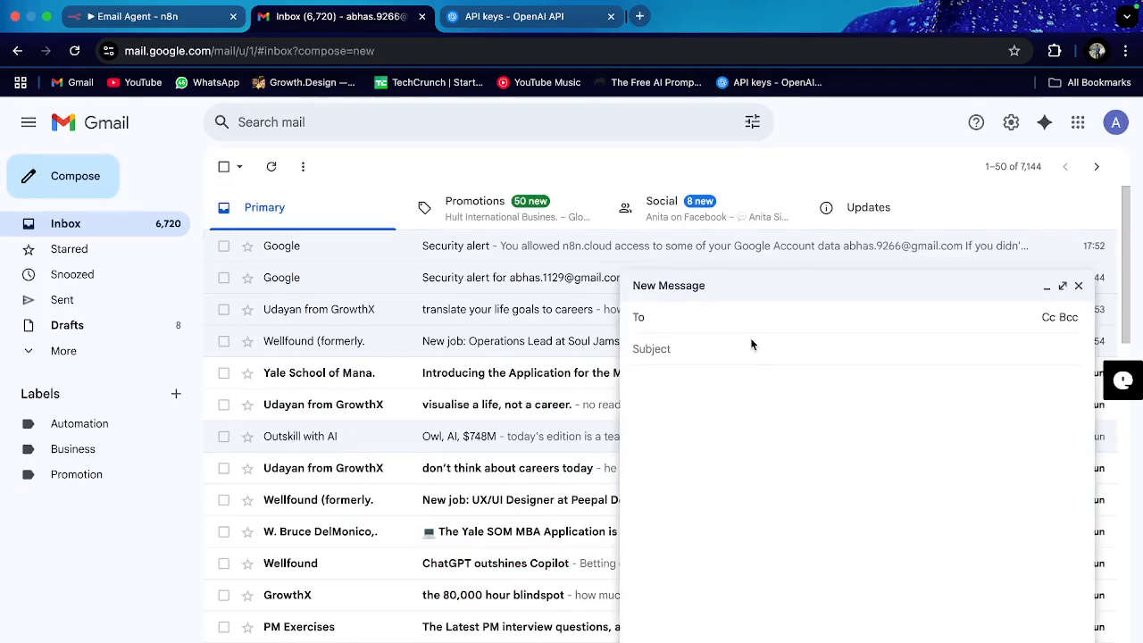
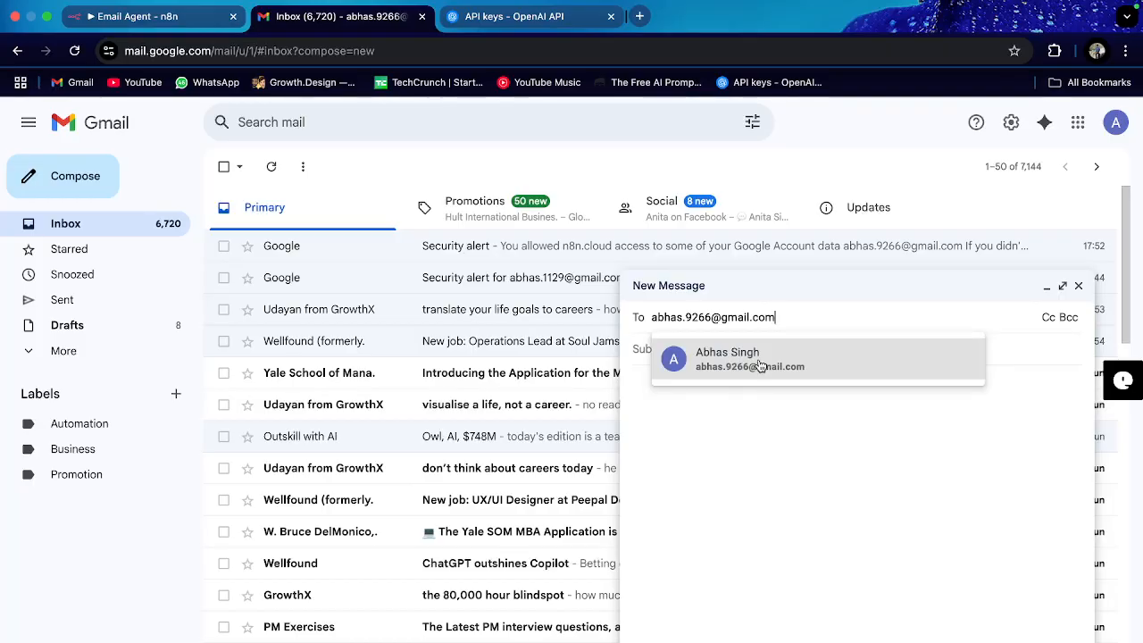
click(756, 363)
click(714, 359)
key(Caps_Lock)
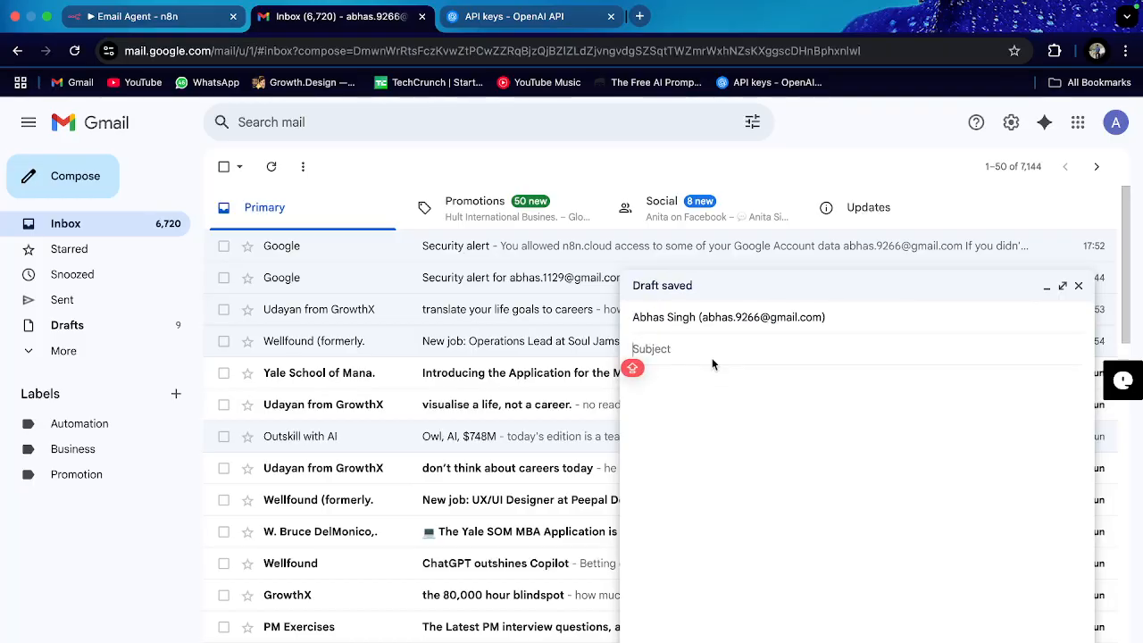
text(Myntra )
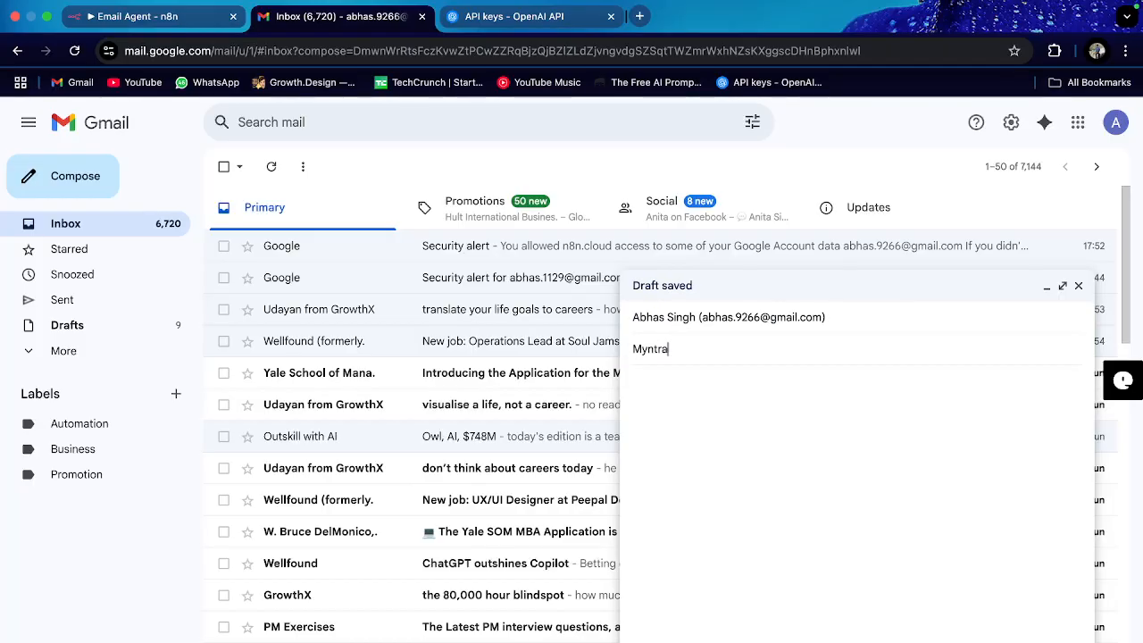
text(- Flat )
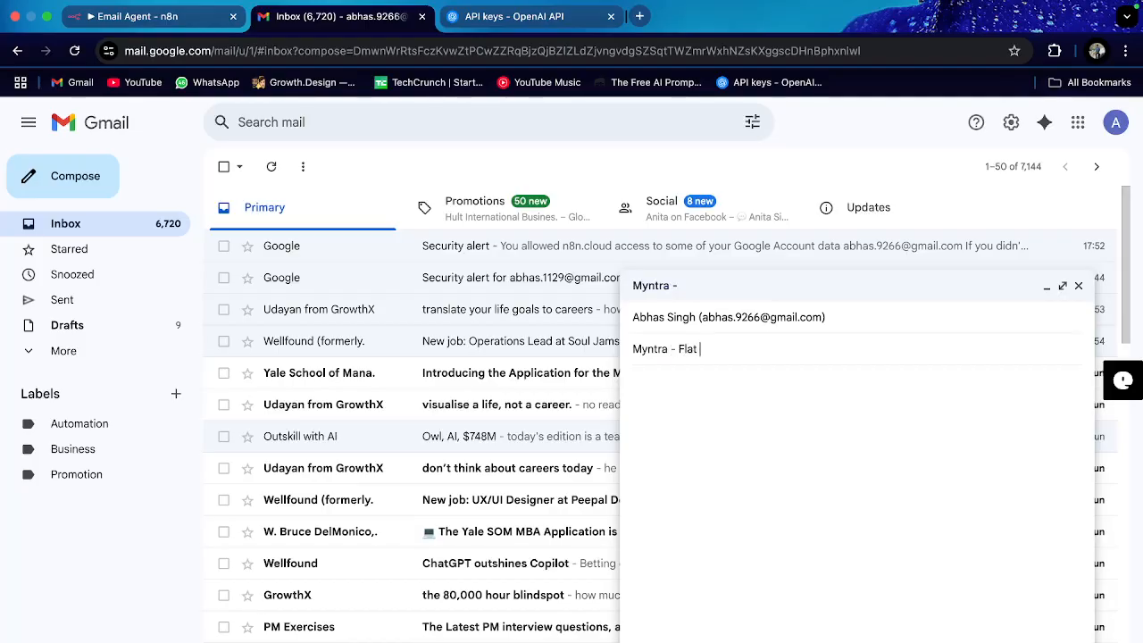
text(50%)
Step: Write a body offering a flat 50% birthday-month discount and send it
click(633, 401)
text(Th)
click(632, 393)
text(This is on account of your birthday month .)
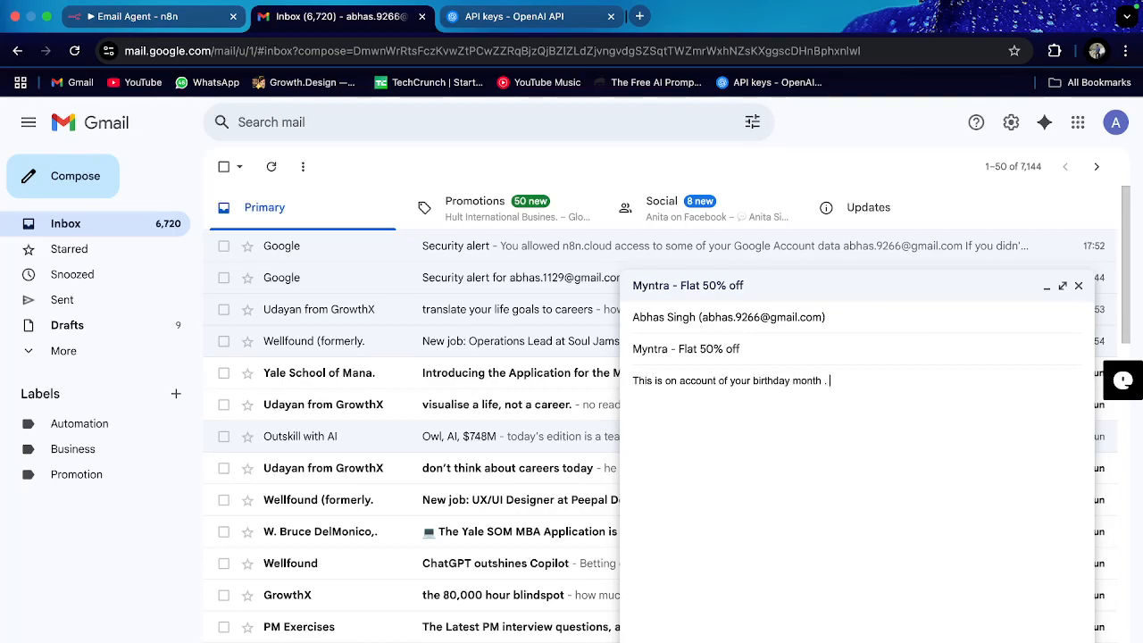
key(Caps_Lock)
text(We are giving you slash)
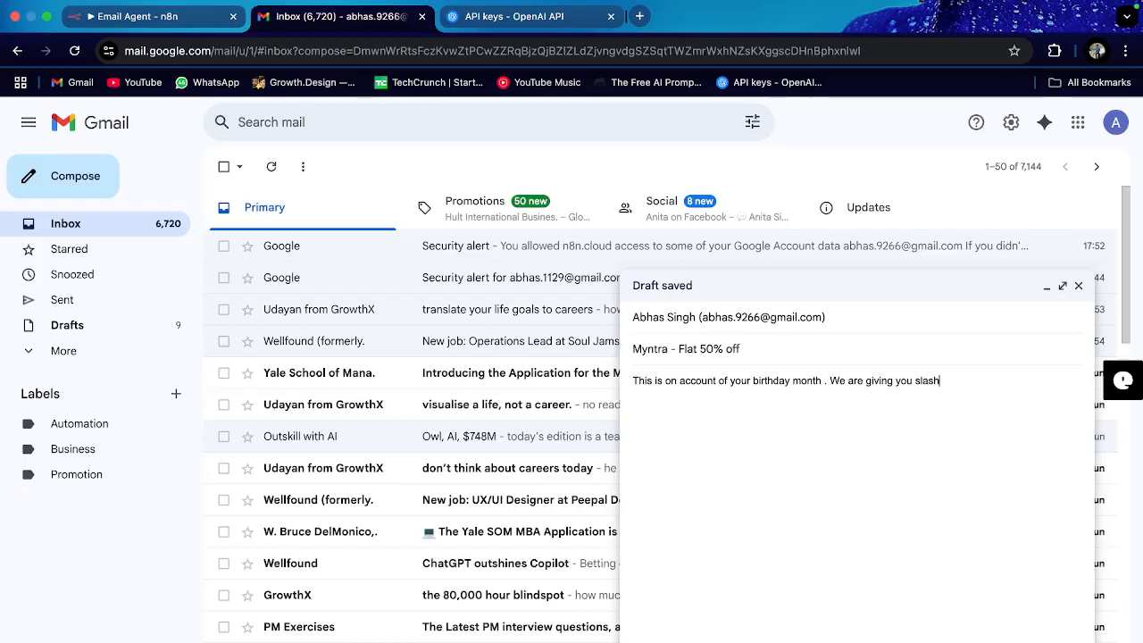
key(BackSpace)
key(BackSpace)
key(BackSpace)
key(BackSpace)
key(BackSpace)
key(BackSpace)
key(BackSpace)
text(flat 50)
key(super+Return)
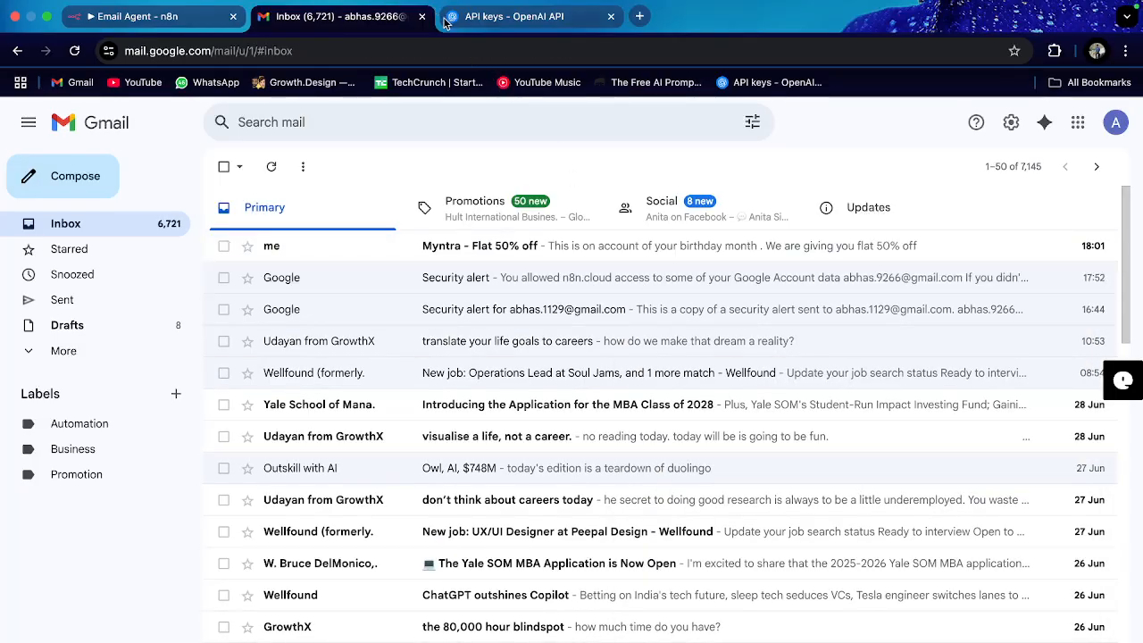
Step: Run the Email Agent workflow, dismiss both error toasts, and open the Automation Gmail node
click(153, 16)
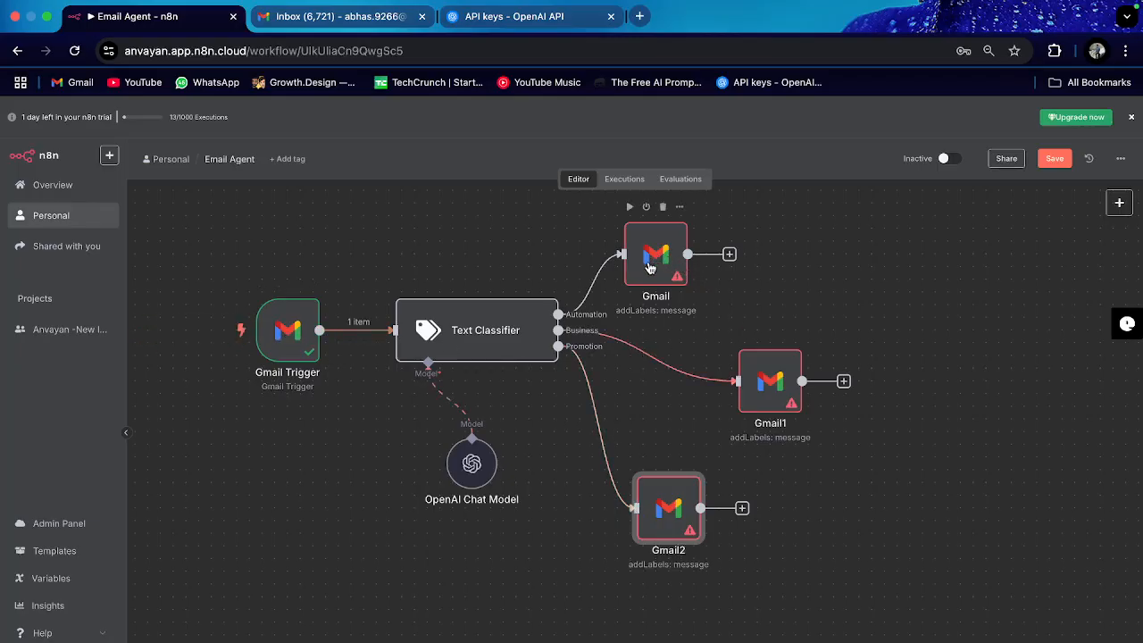
key(ctrl+Return)
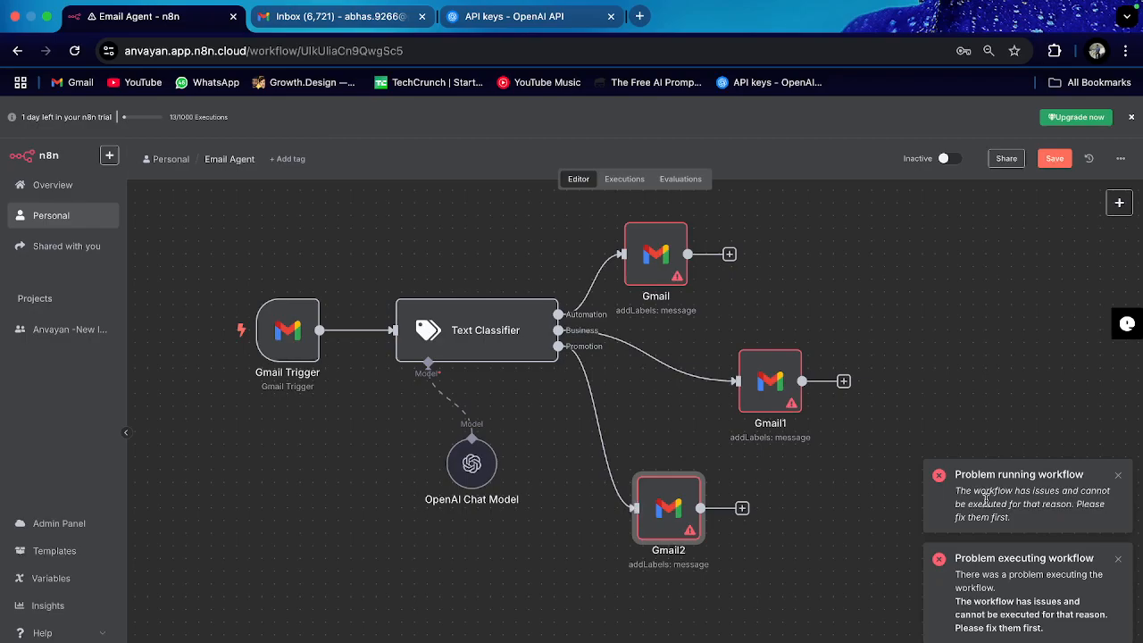
click(1117, 474)
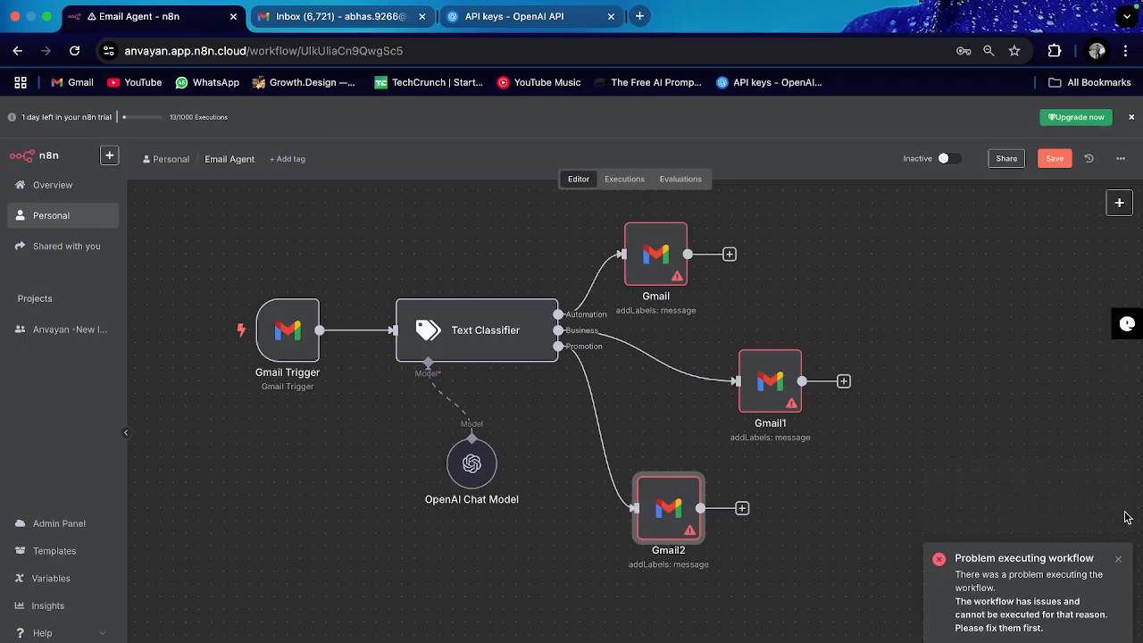
click(1117, 558)
double_click(658, 266)
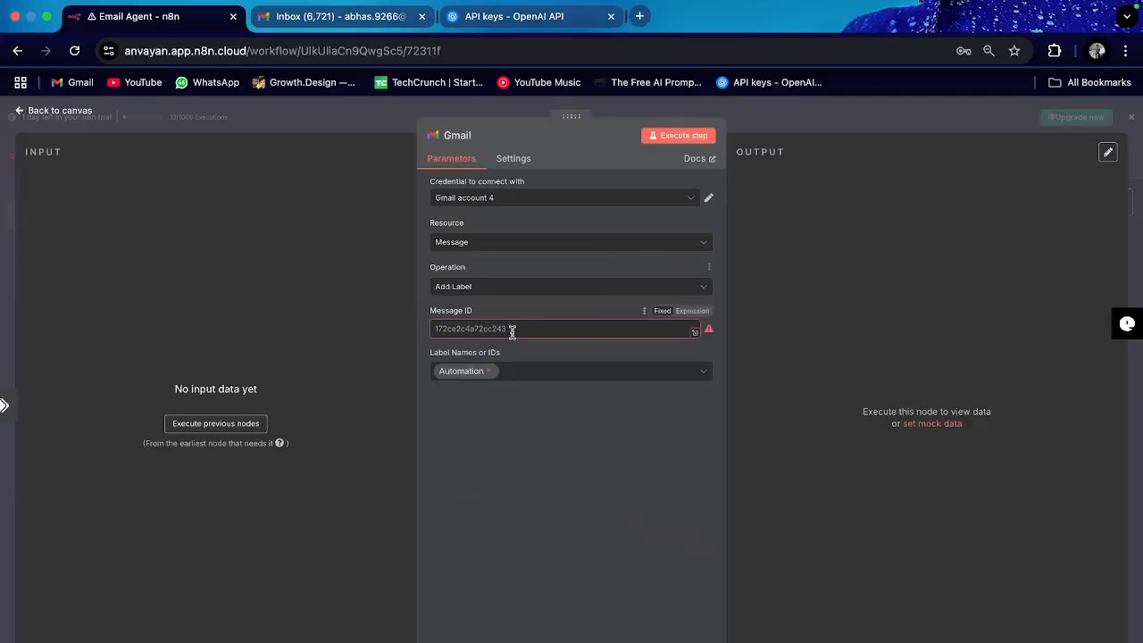
Step: Load input data and map the Automation Gmail node's Message ID to the Gmail Trigger's id
click(215, 423)
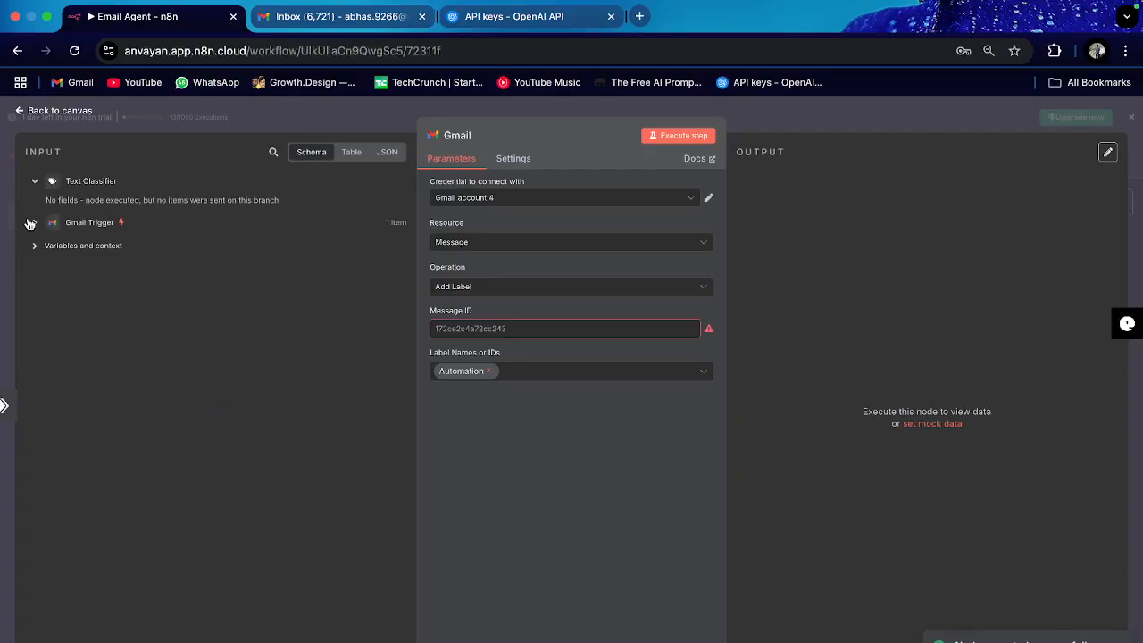
click(33, 223)
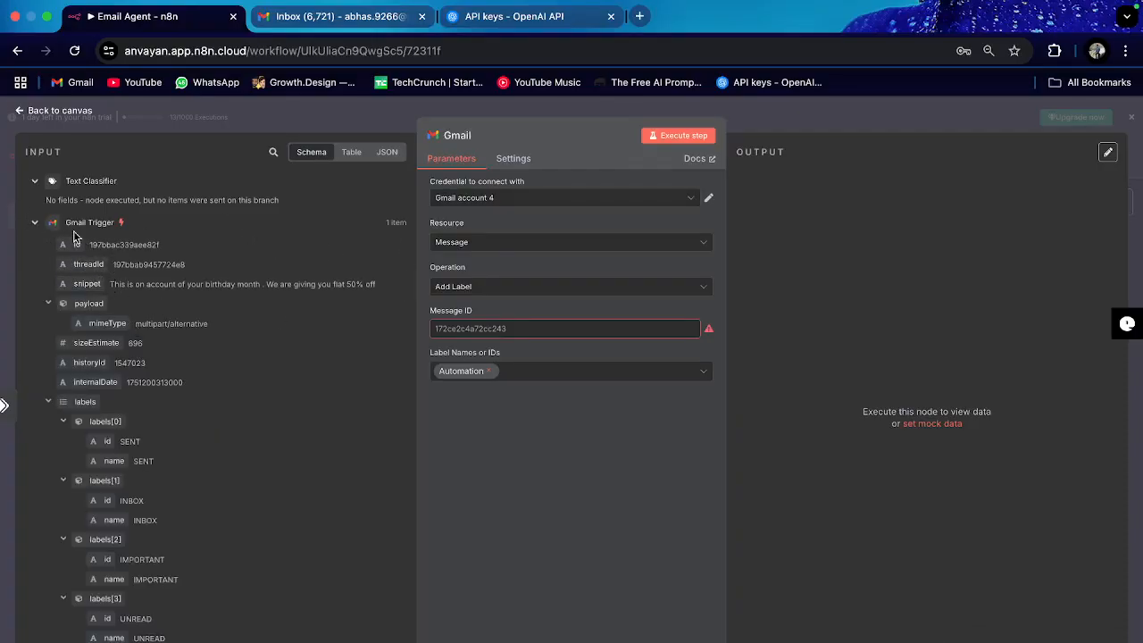
drag(83, 235, 473, 331)
click(525, 497)
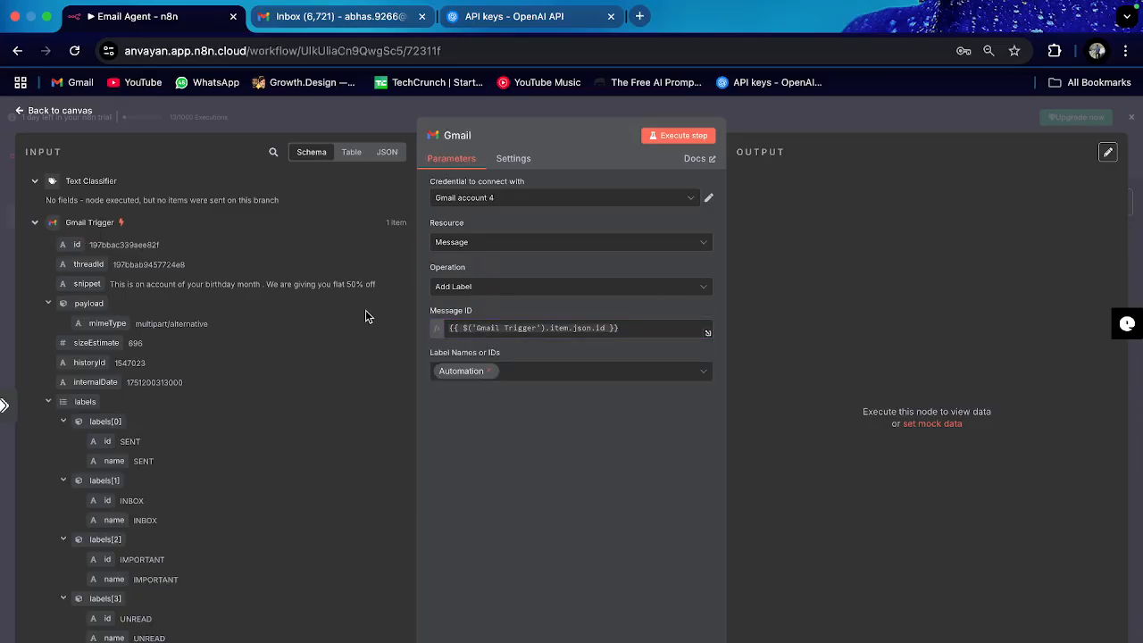
click(60, 110)
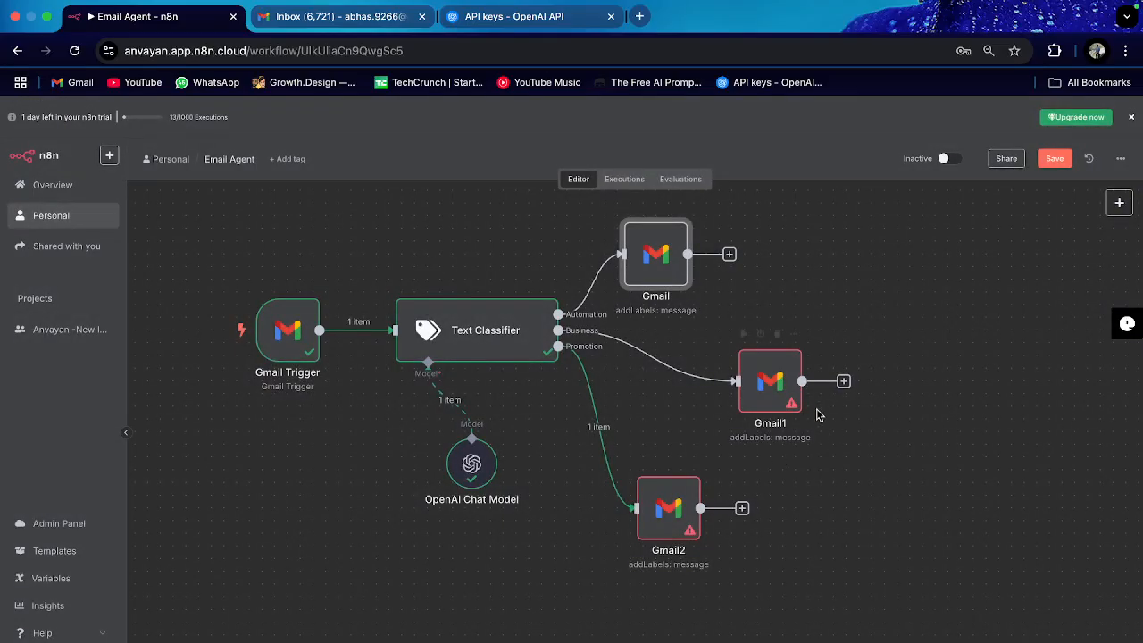
Step: Pin the default two-item sample JSON as the Business-branch Gmail1 node's output
double_click(766, 384)
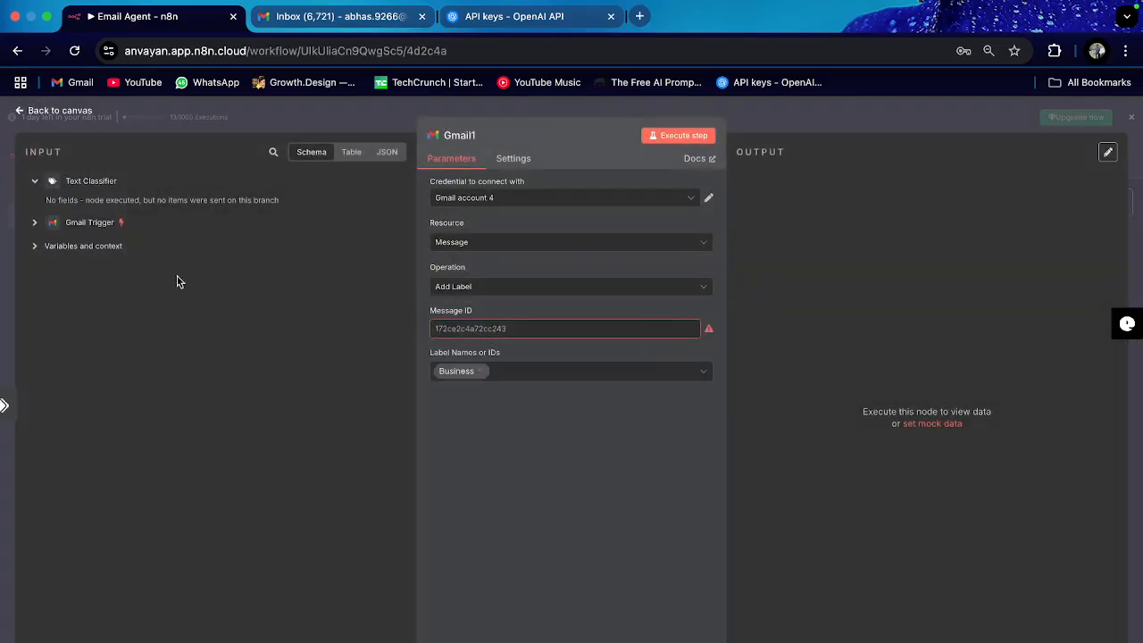
click(34, 222)
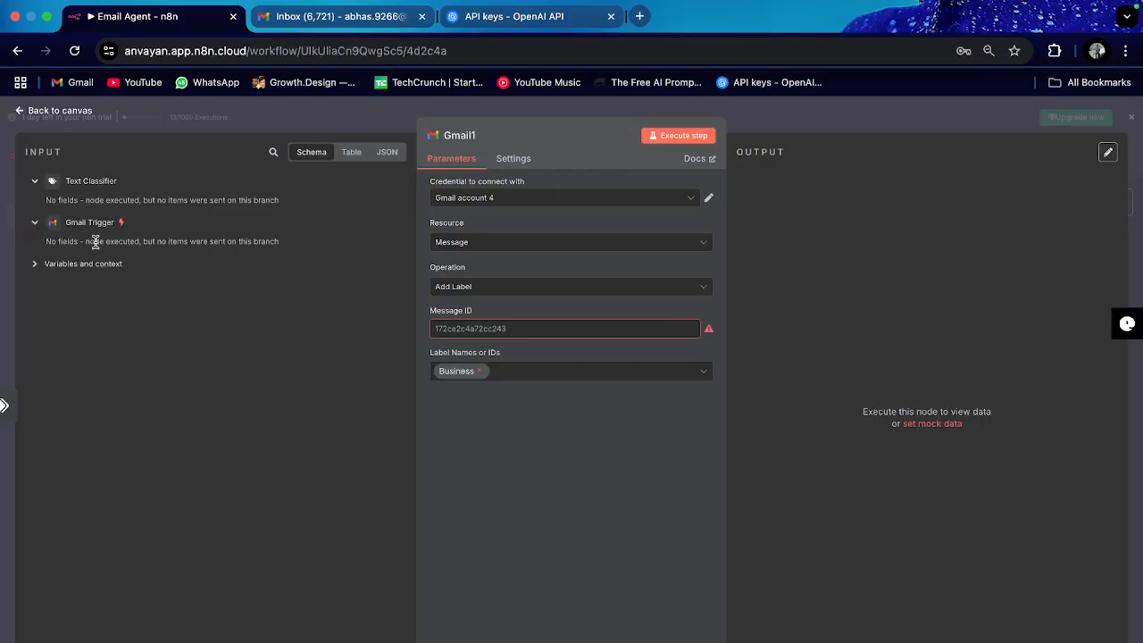
click(47, 110)
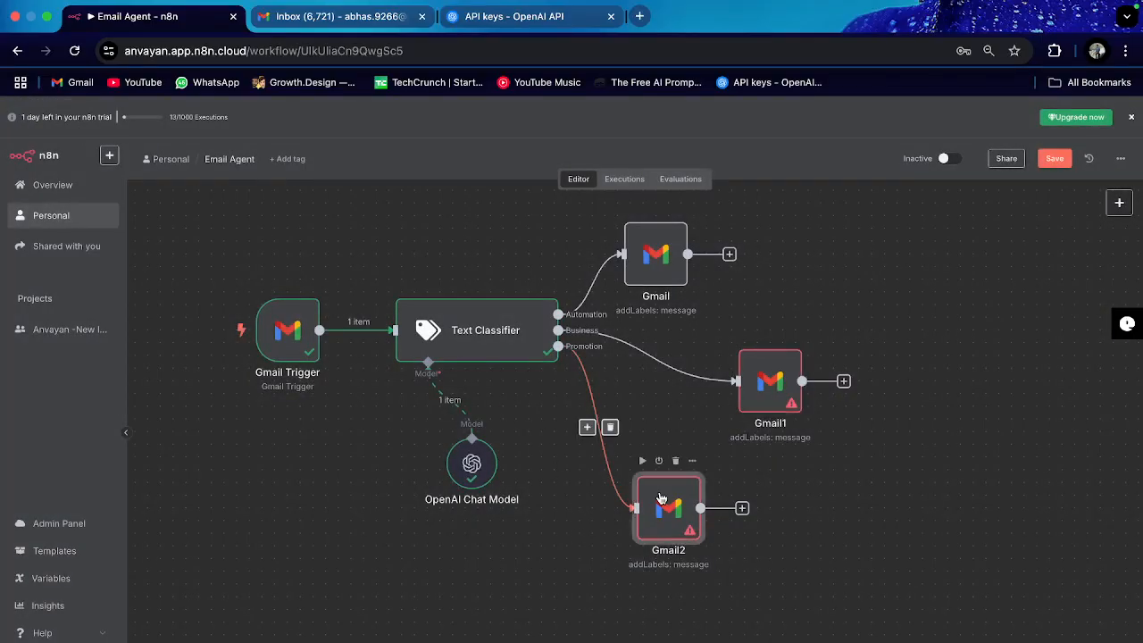
double_click(665, 500)
click(51, 112)
double_click(764, 370)
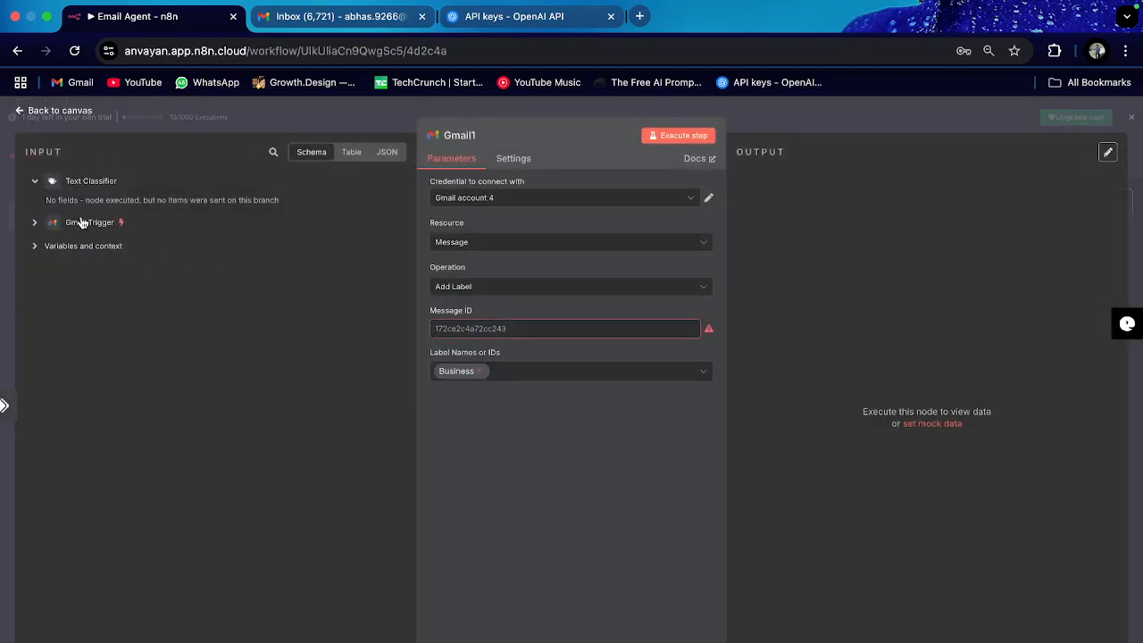
click(931, 425)
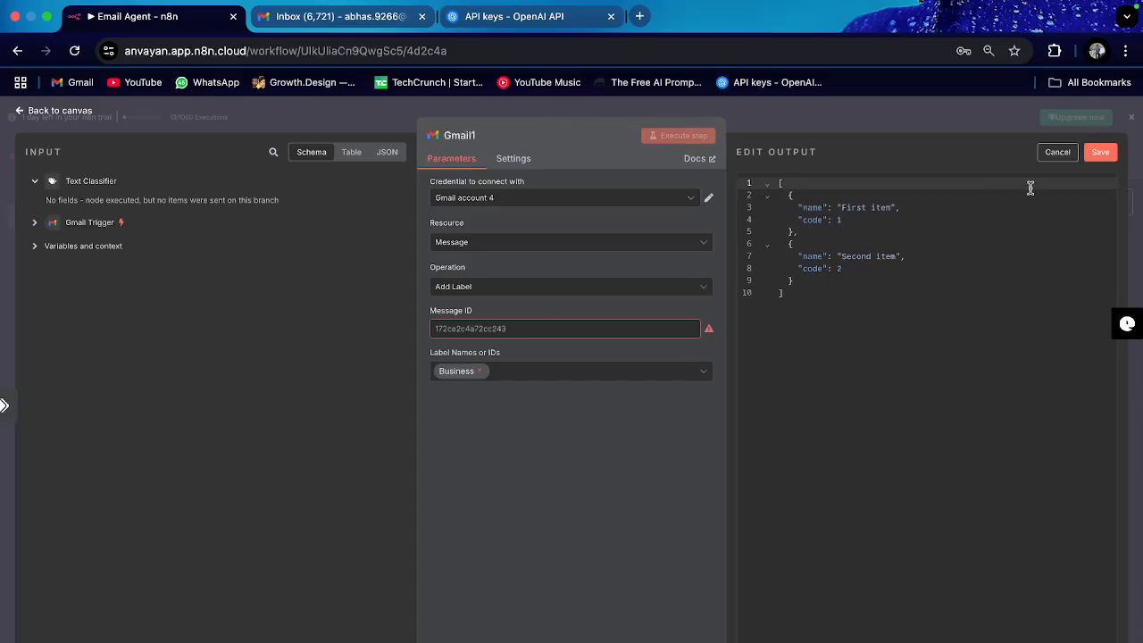
click(1100, 152)
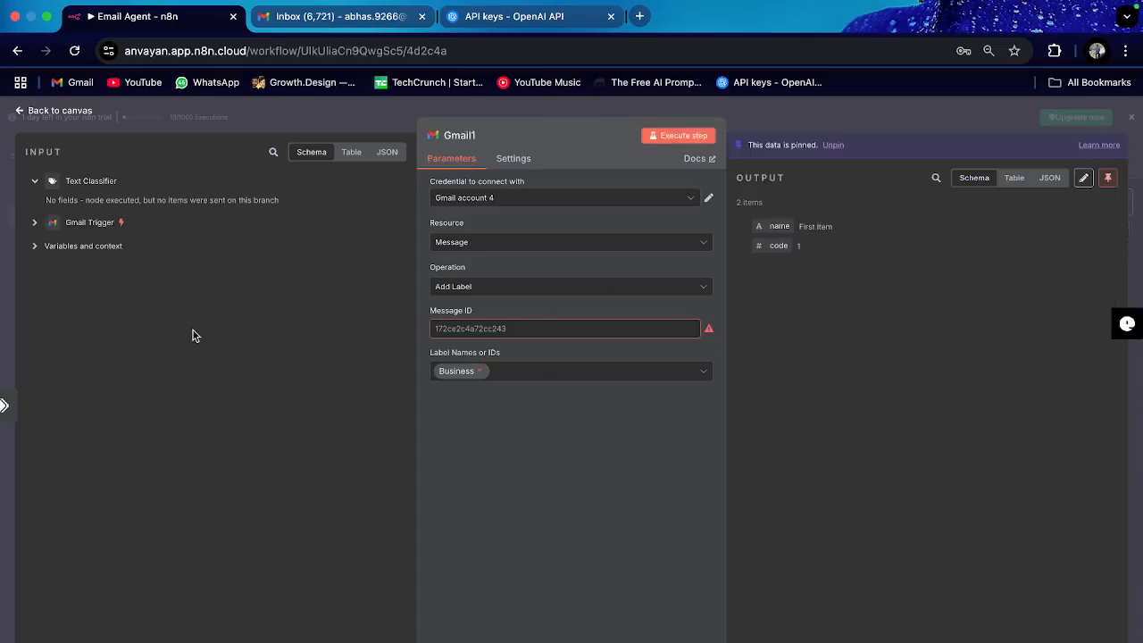
click(34, 223)
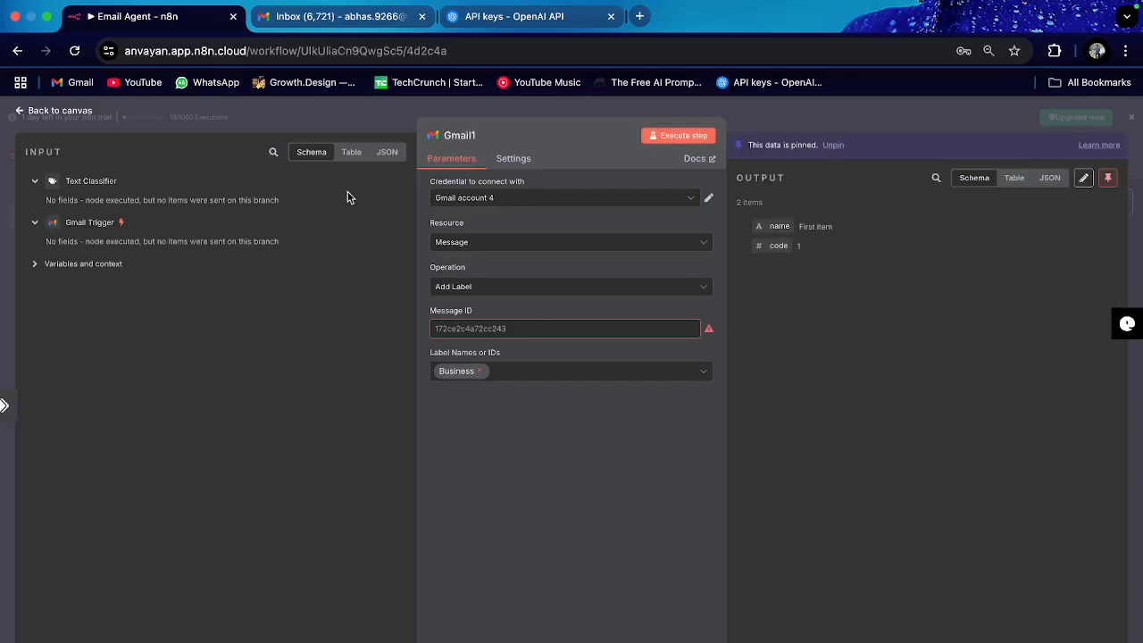
click(50, 112)
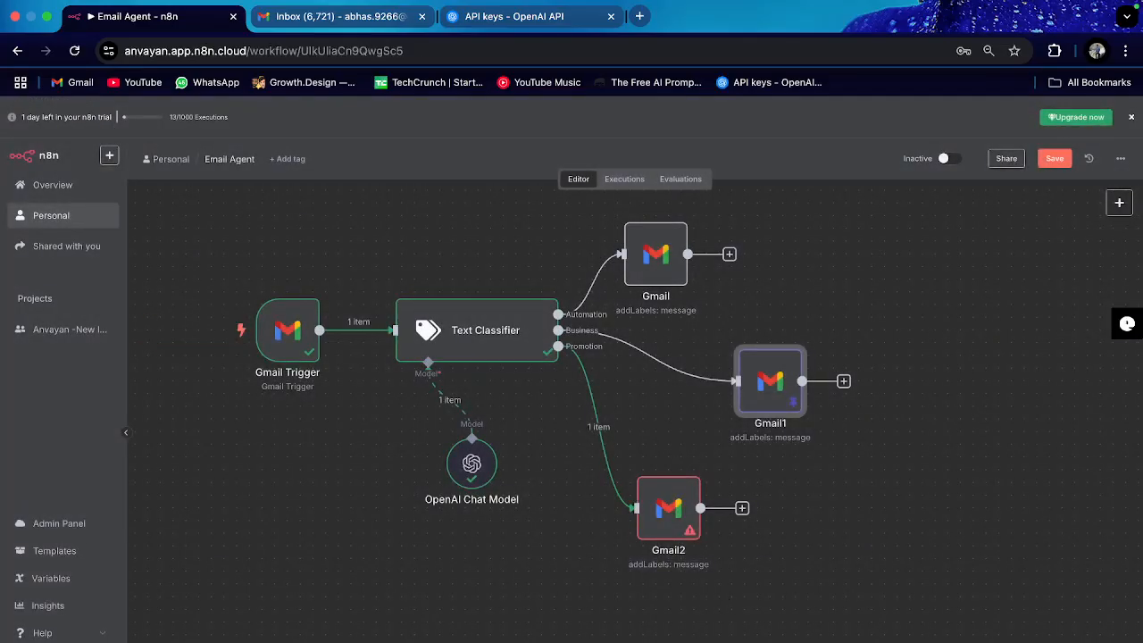
Step: Test-run the workflow, clear two errors, and execute previous nodes from Gmail2
click(689, 633)
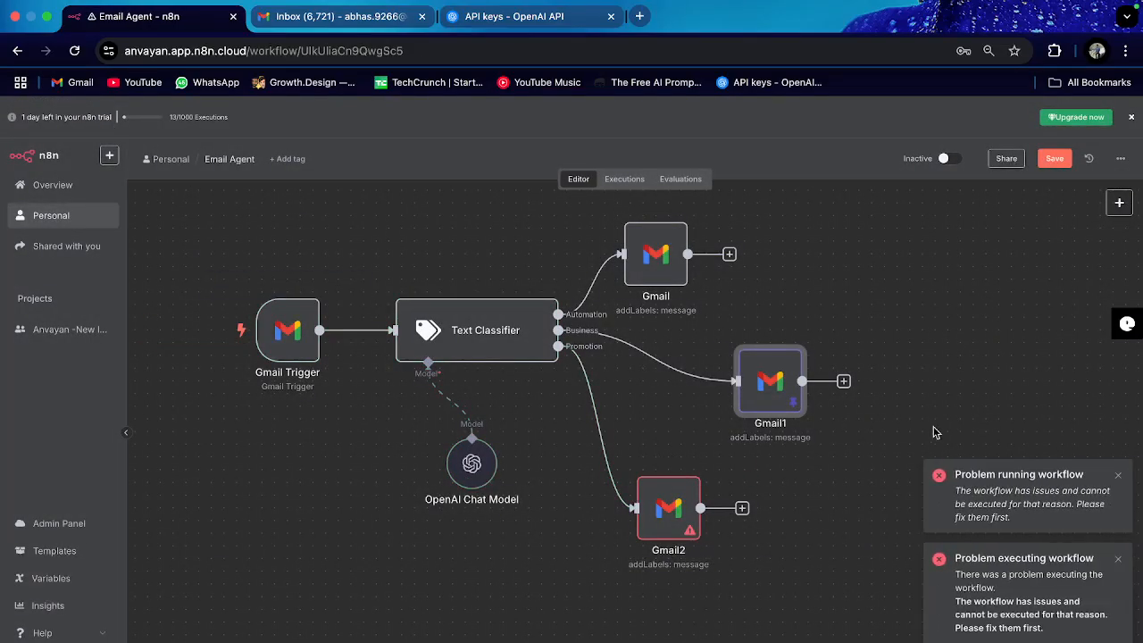
click(1117, 475)
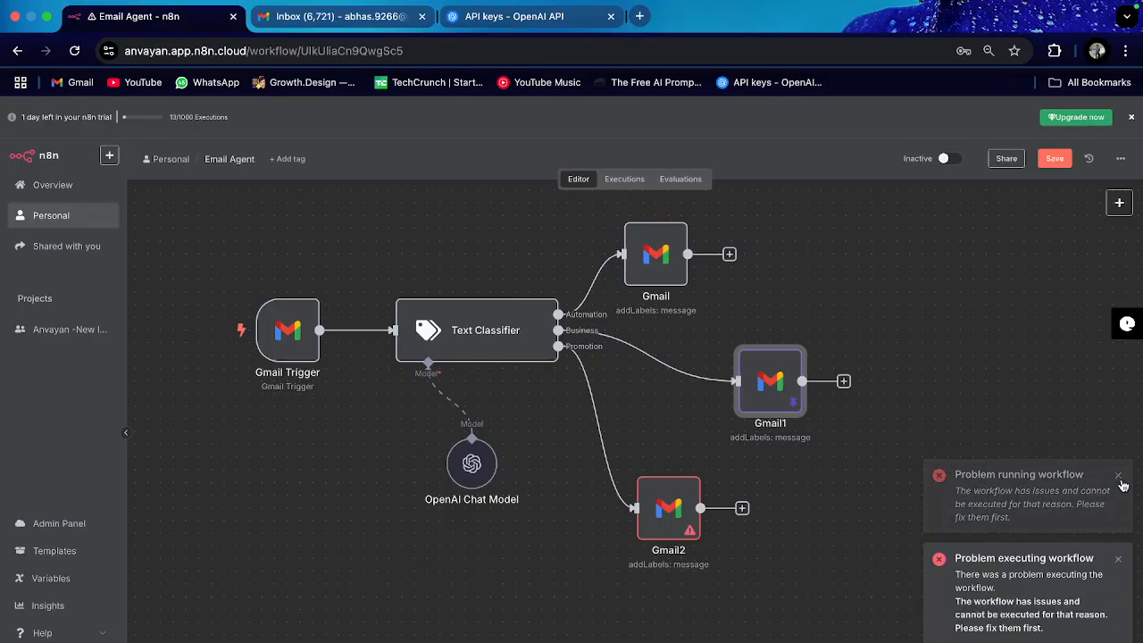
click(1117, 559)
double_click(660, 505)
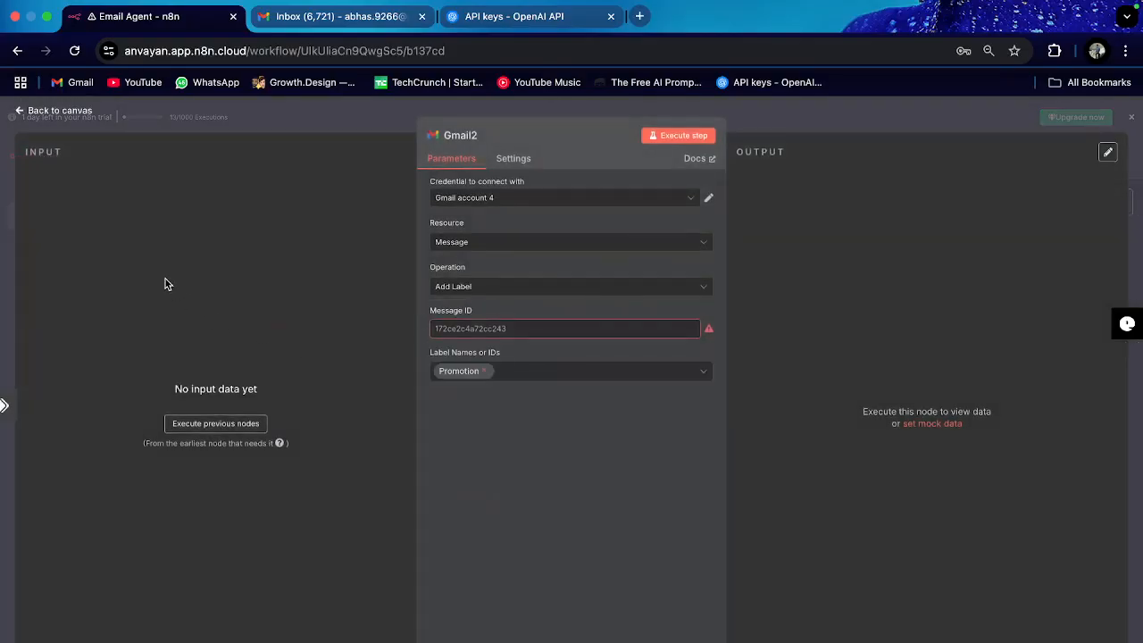
click(210, 425)
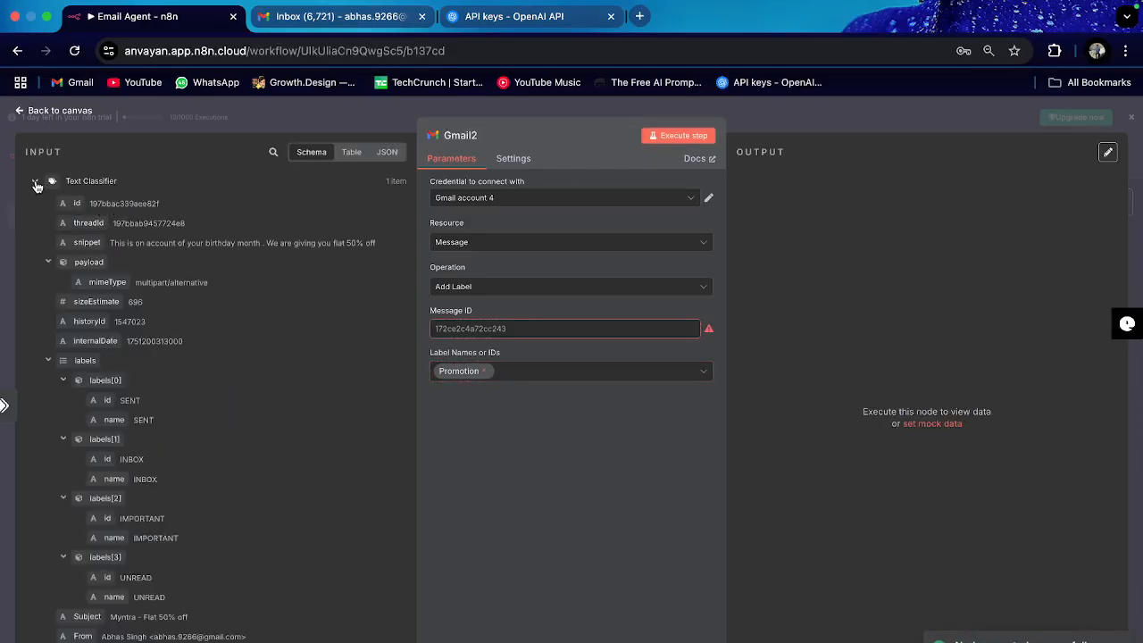
click(38, 183)
click(35, 204)
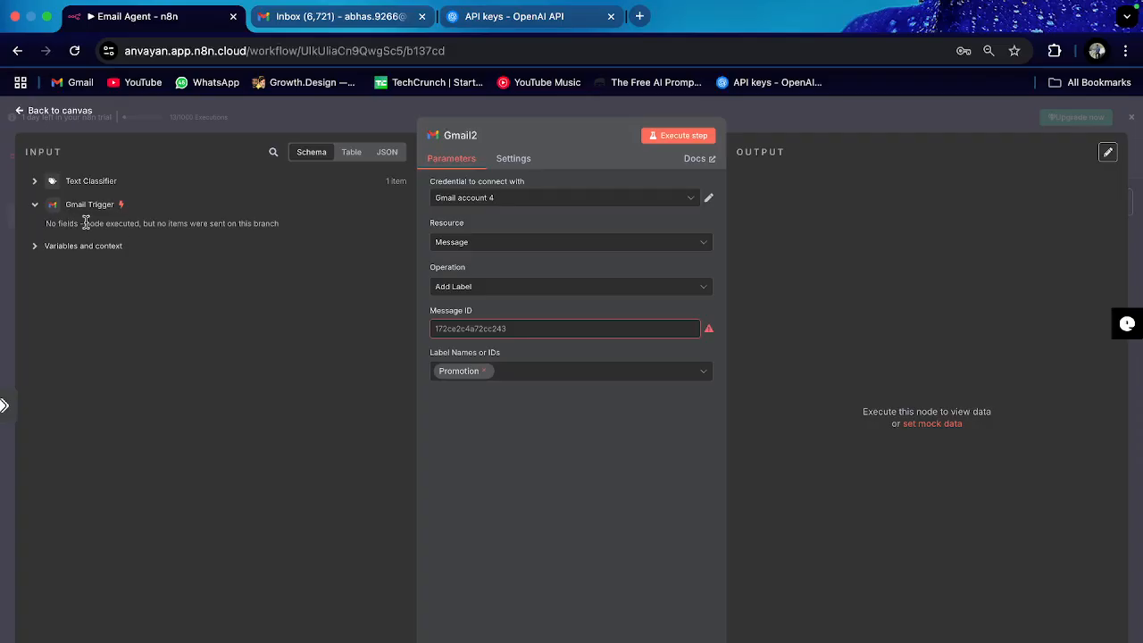
click(56, 109)
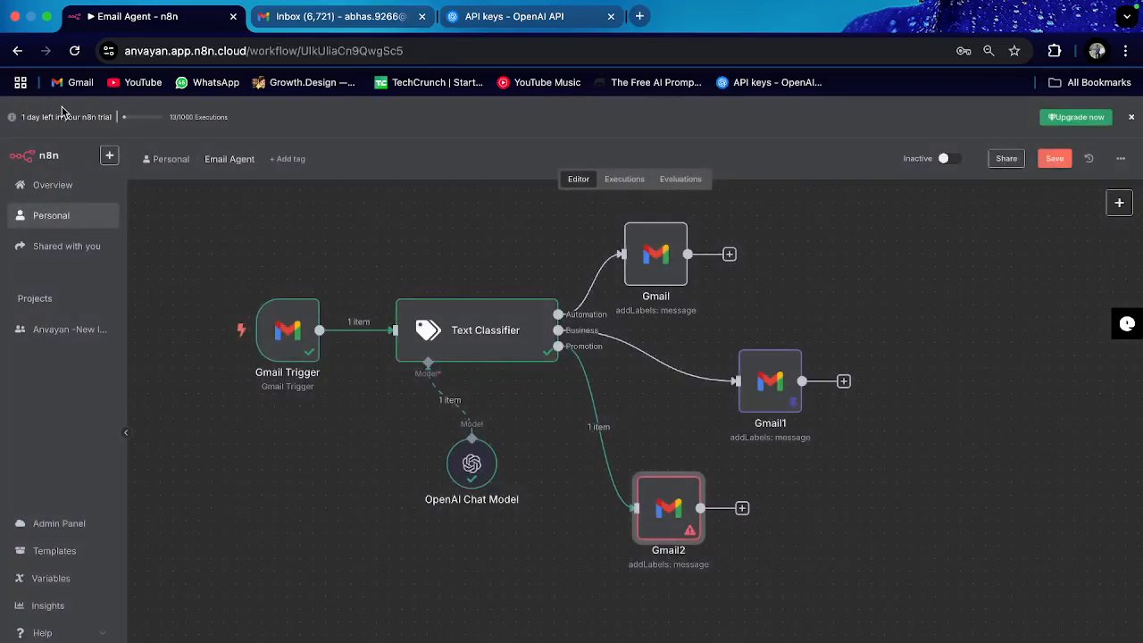
Step: Pin the Gmail Trigger's fetched 'Myntra - Flat 50% off' email as its output
double_click(288, 327)
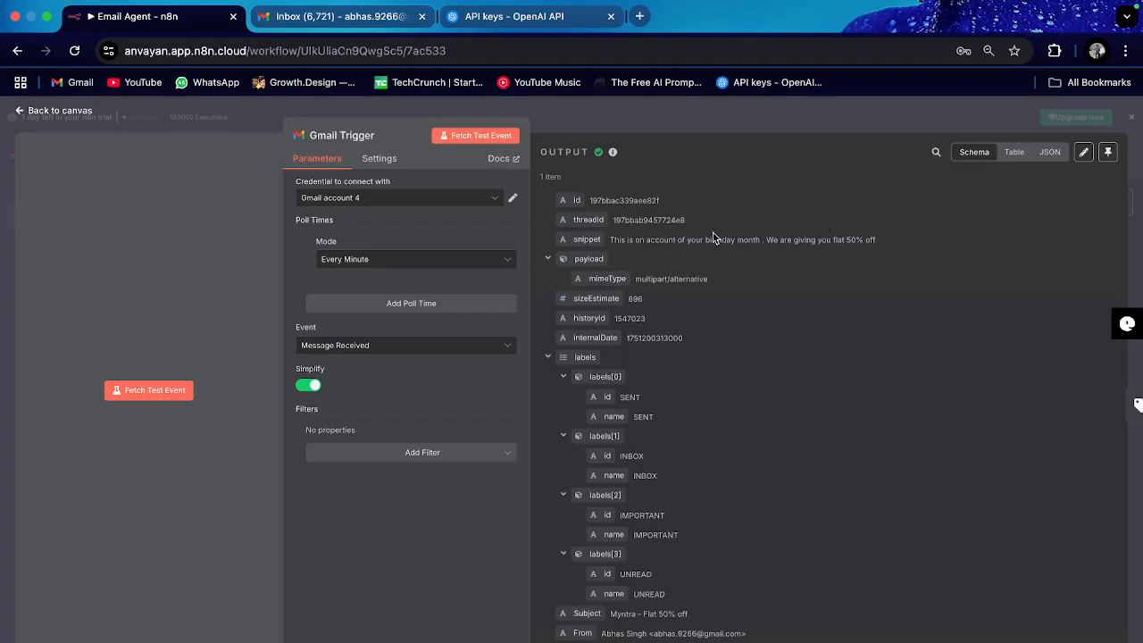
scroll(686, 390, down, 1)
scroll(687, 379, up, 1)
click(1107, 152)
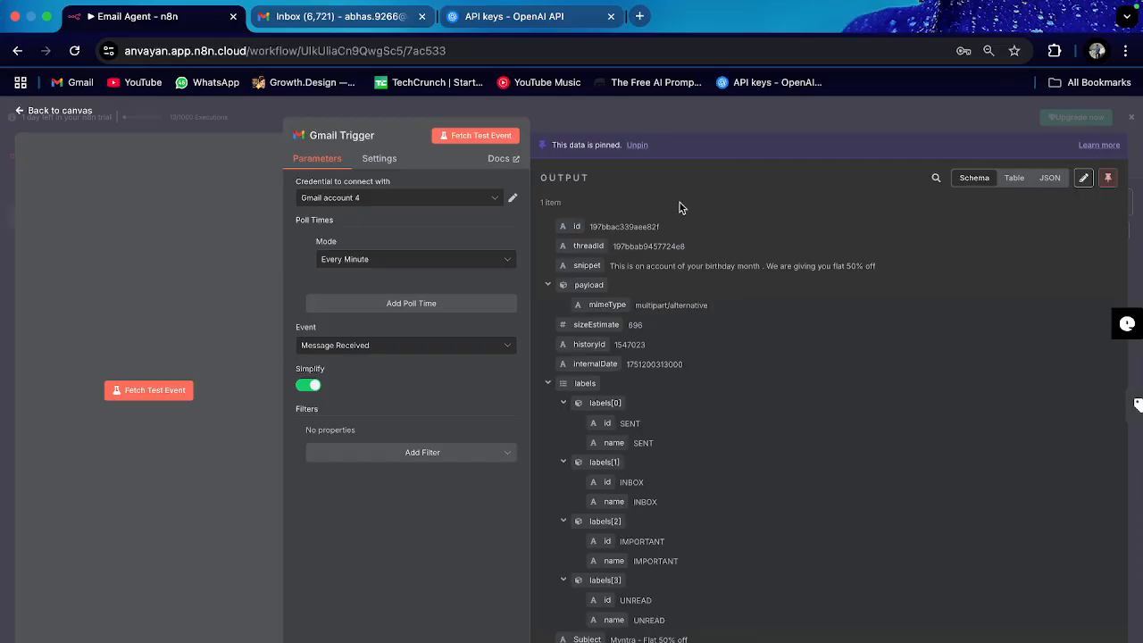
click(55, 114)
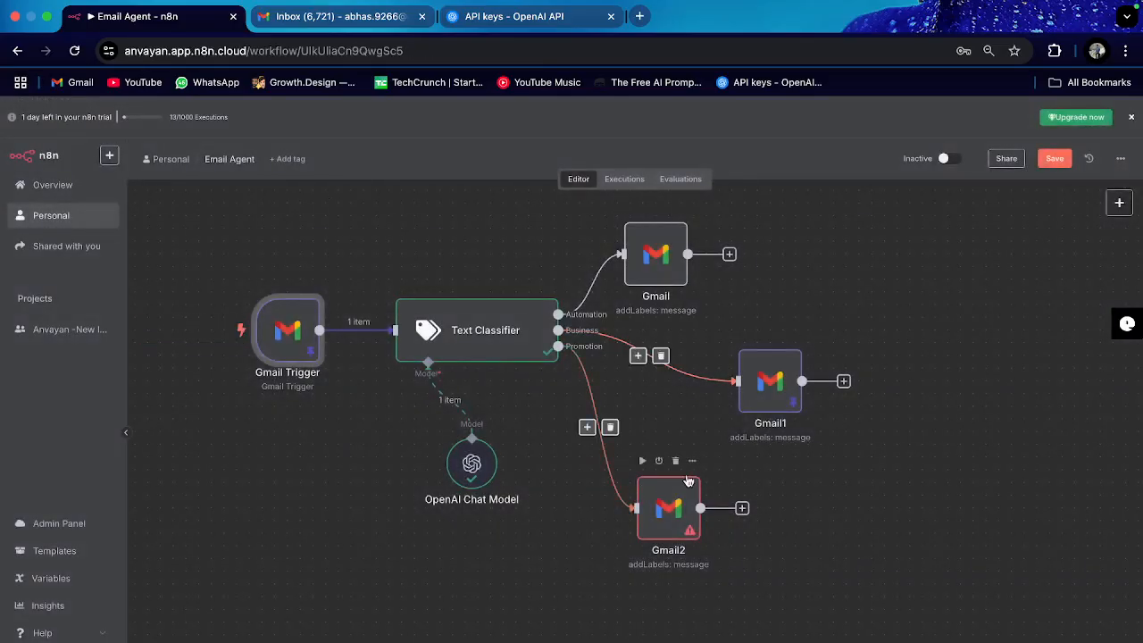
Step: Clear the error toasts and drag the Gmail Trigger's id into Gmail1's Message ID
double_click(670, 505)
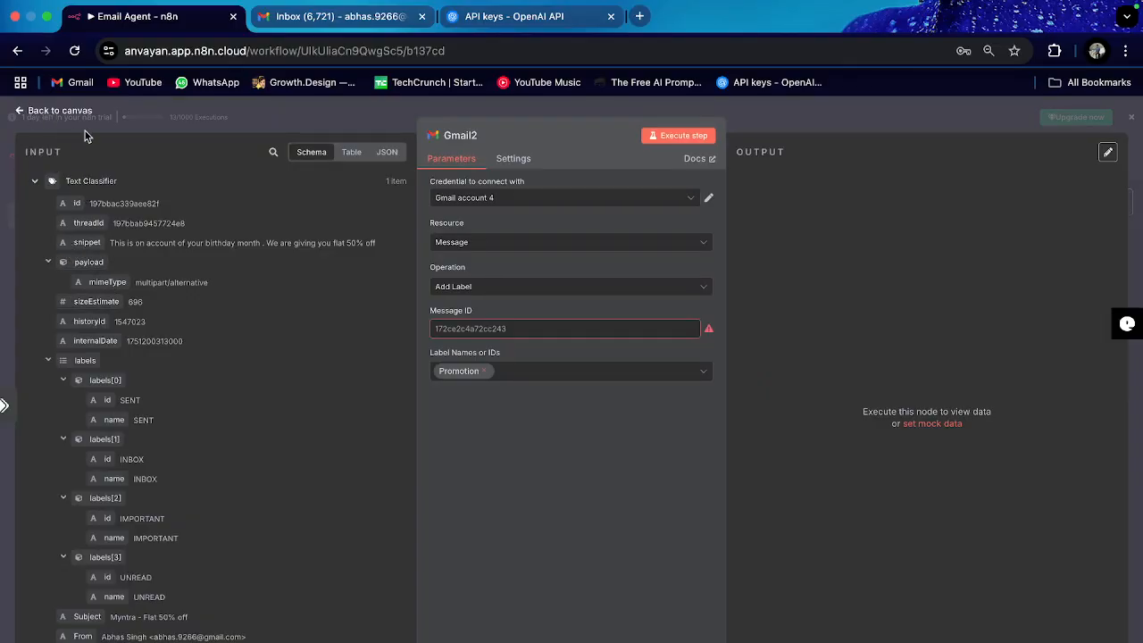
click(57, 112)
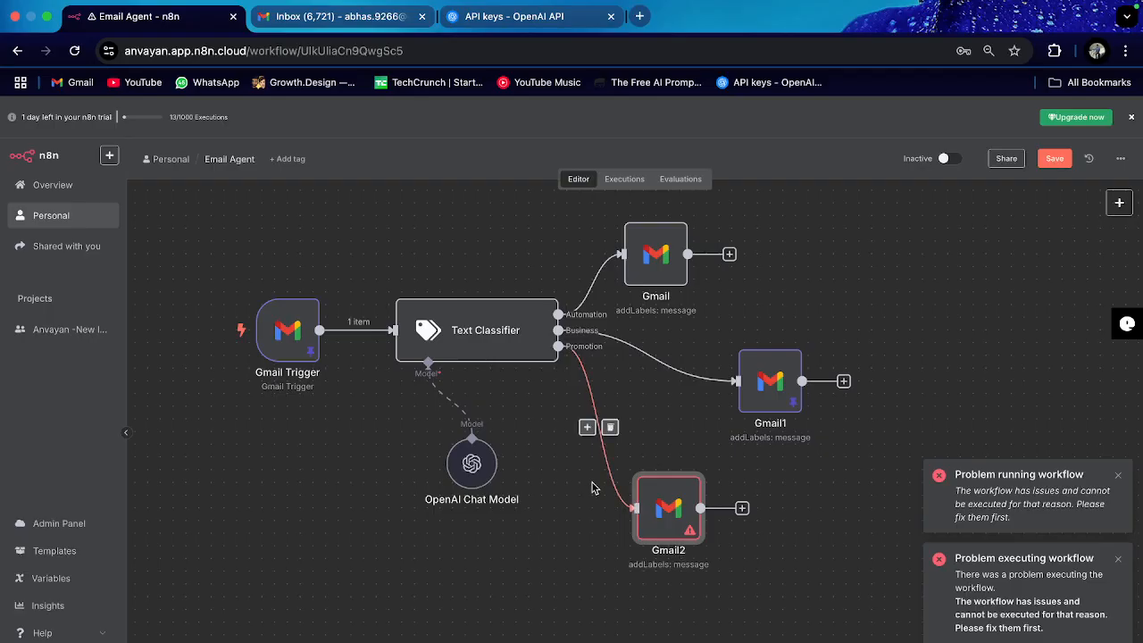
scroll(764, 392, down, 1)
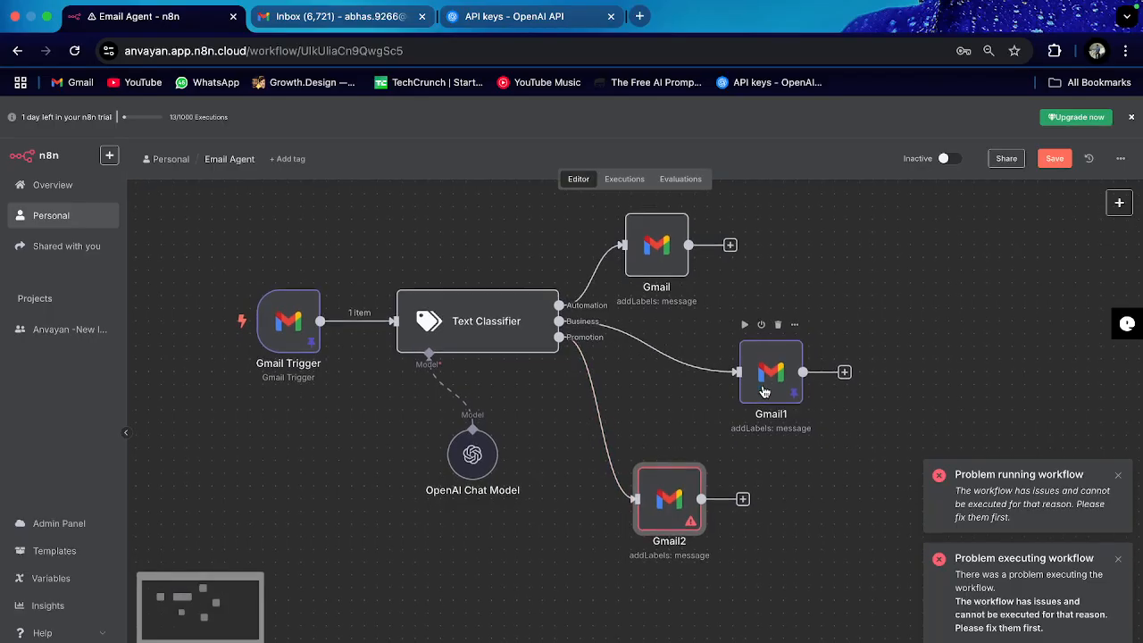
click(1117, 477)
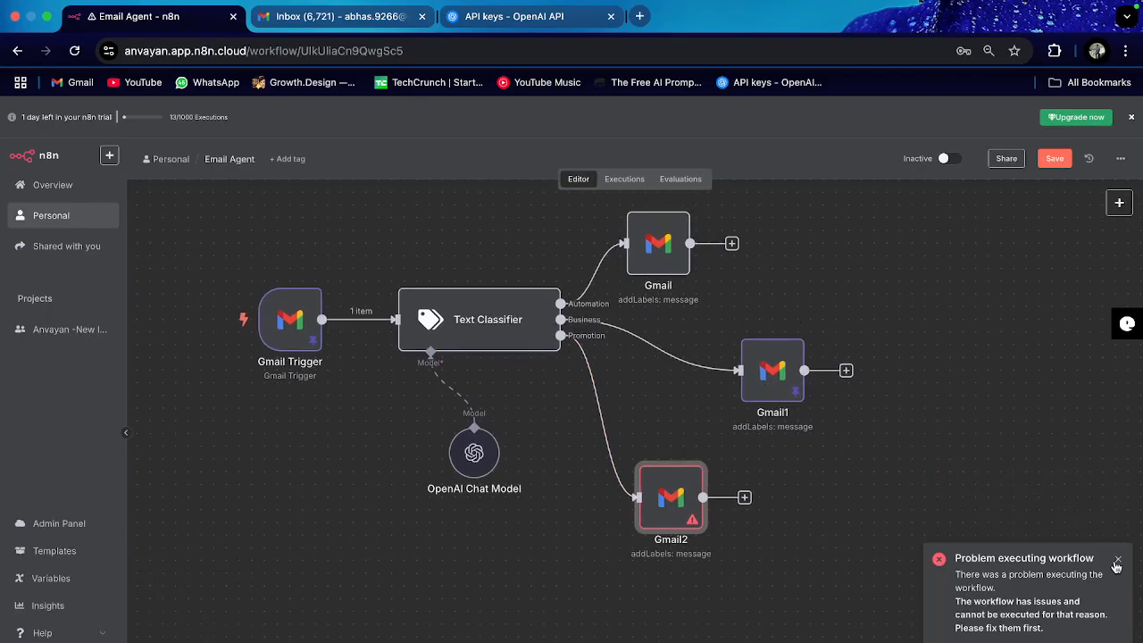
click(1116, 560)
double_click(753, 379)
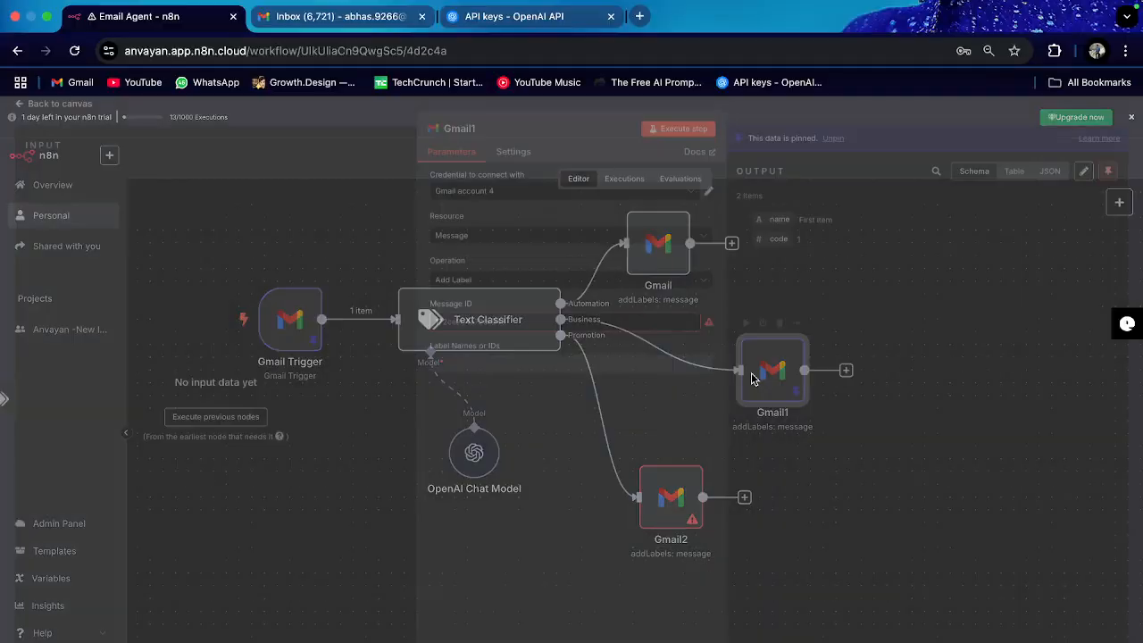
click(215, 423)
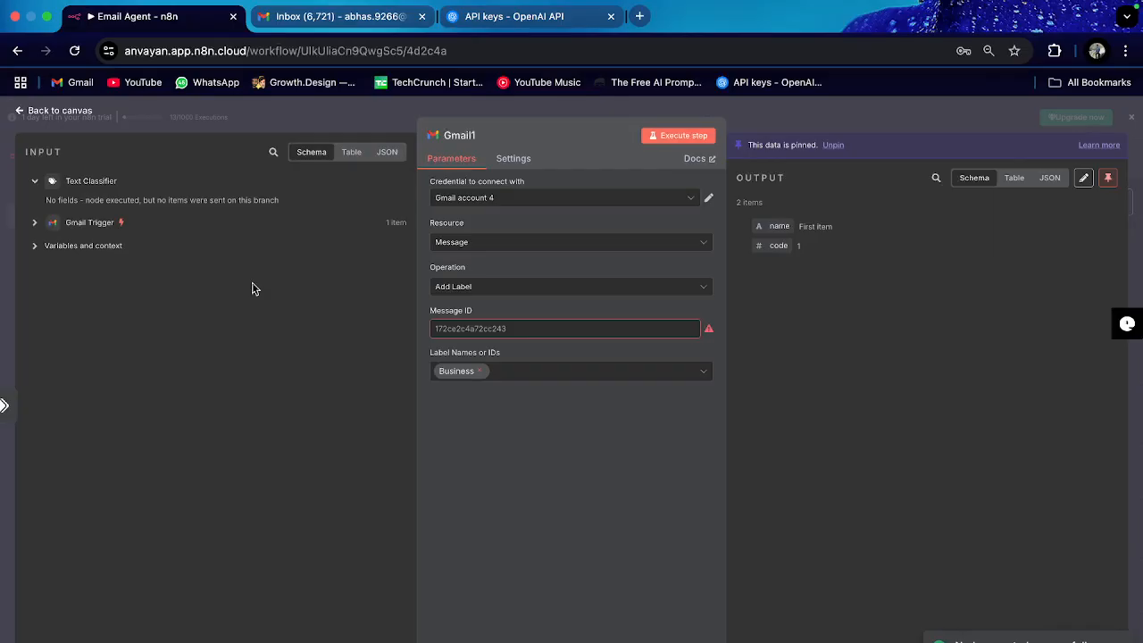
click(33, 226)
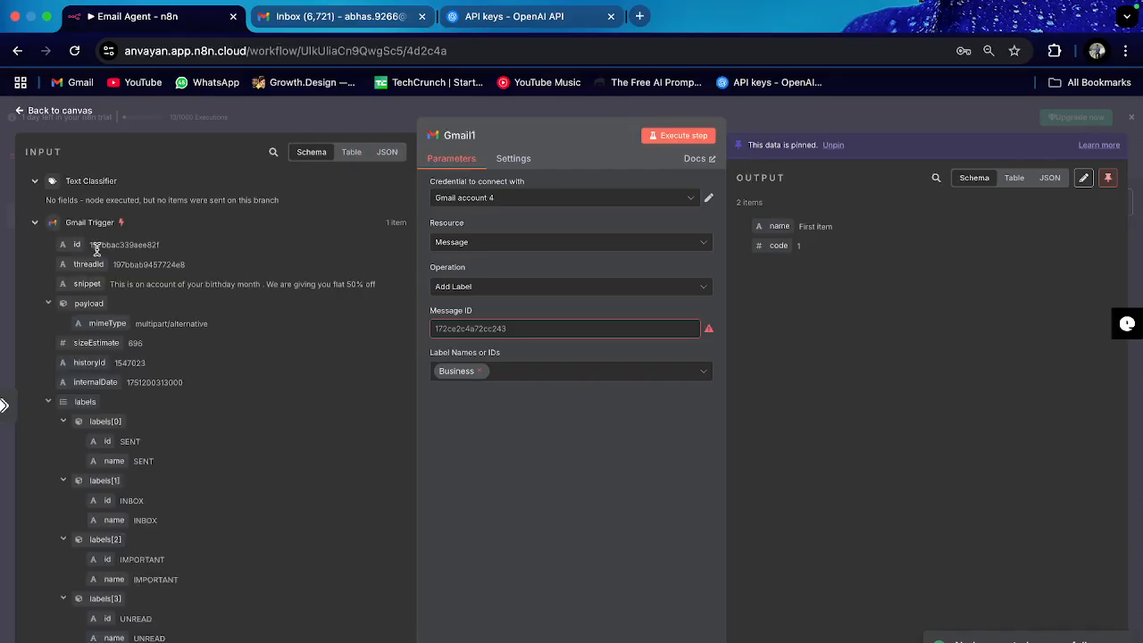
drag(76, 244, 474, 329)
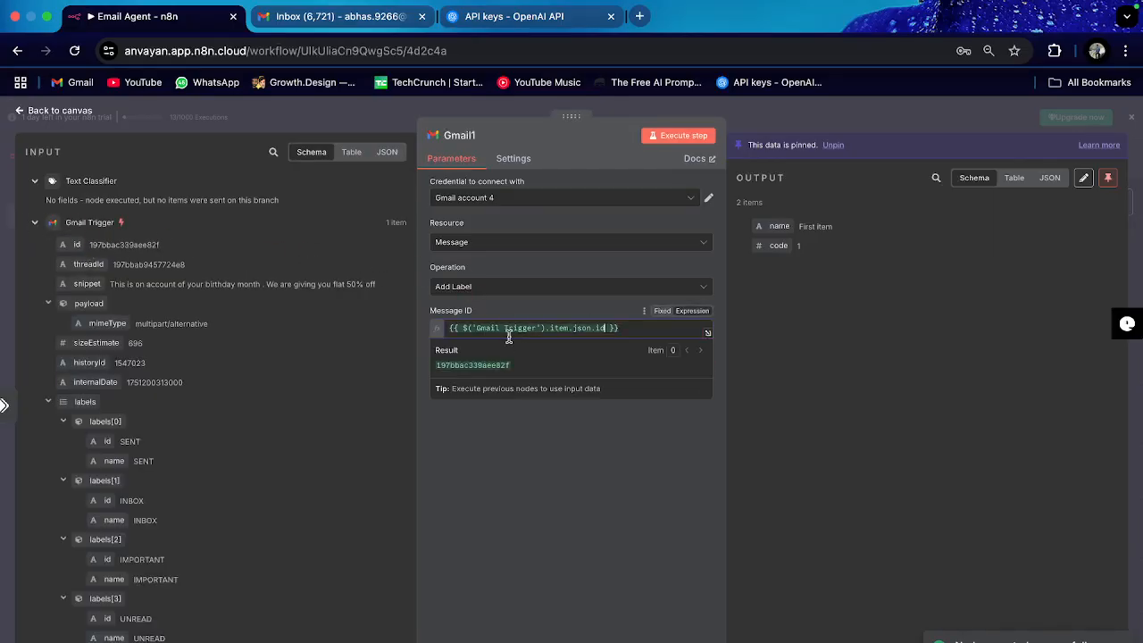
click(54, 110)
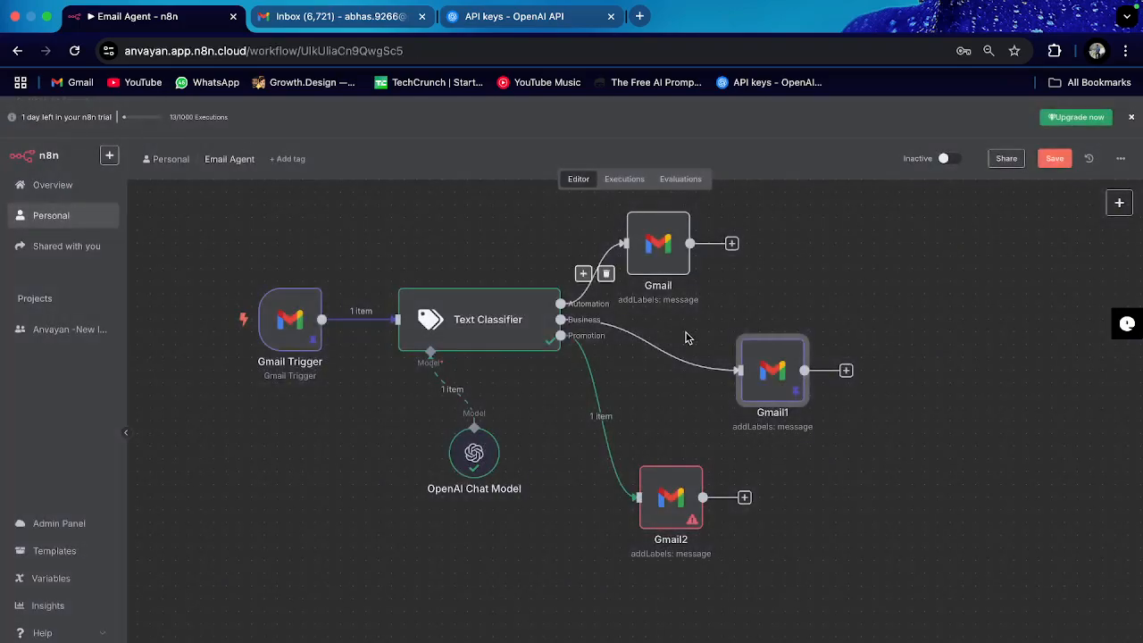
Step: Drag the Gmail Trigger's id into Gmail2's Message ID field
double_click(658, 494)
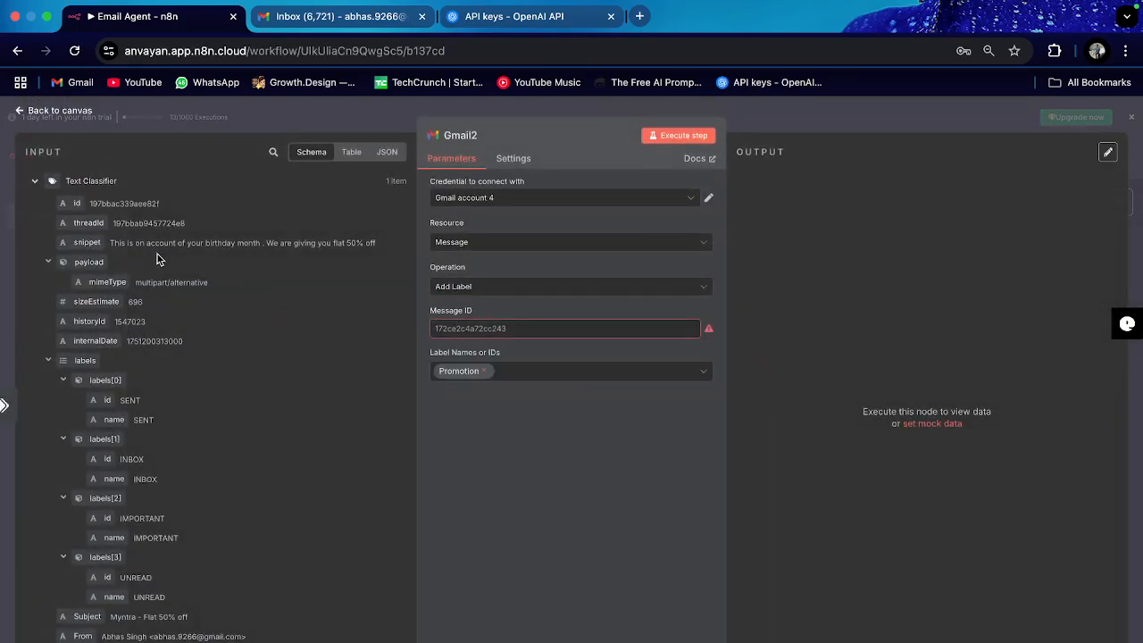
click(35, 183)
click(35, 204)
drag(77, 227, 523, 331)
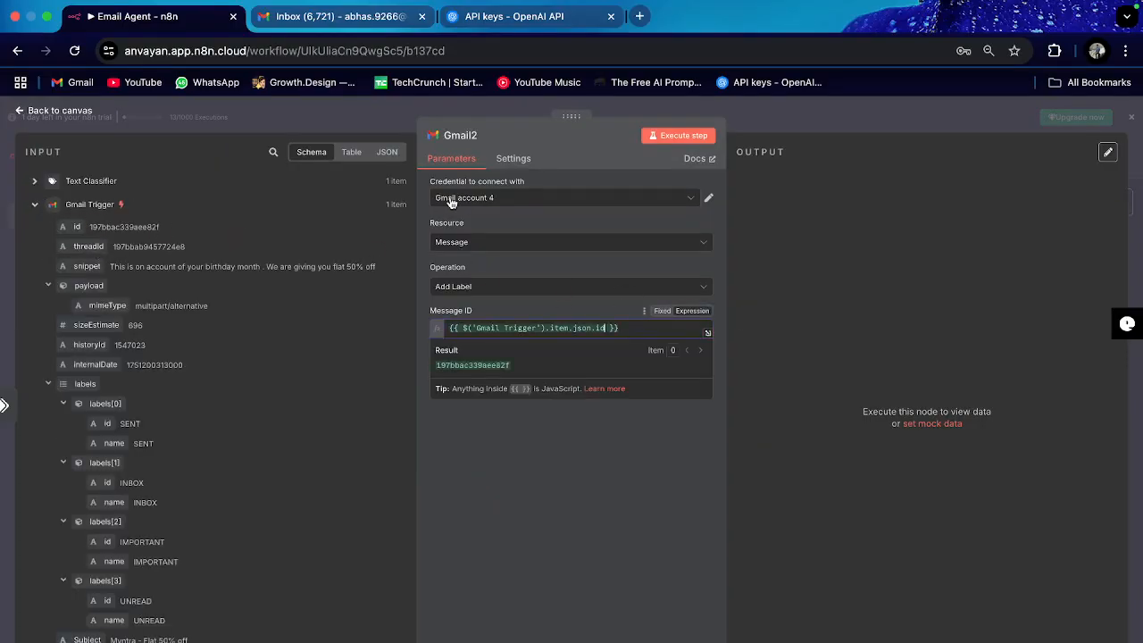
click(59, 111)
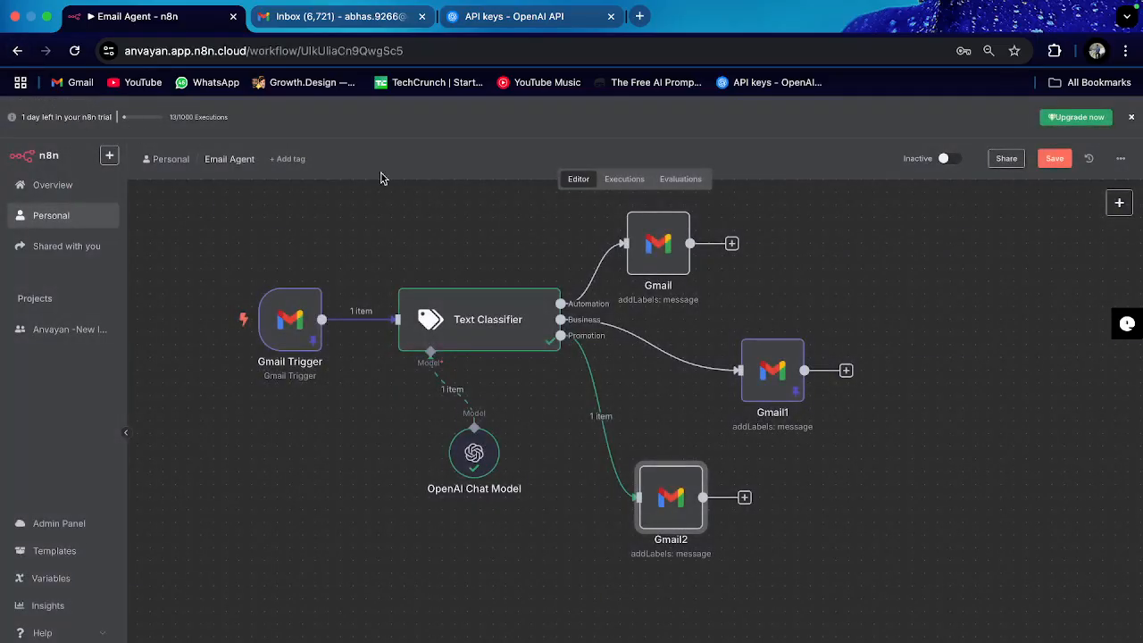
Step: Execute the workflow successfully and switch to the Gmail inbox tab
scroll(688, 632, up, 1)
click(665, 642)
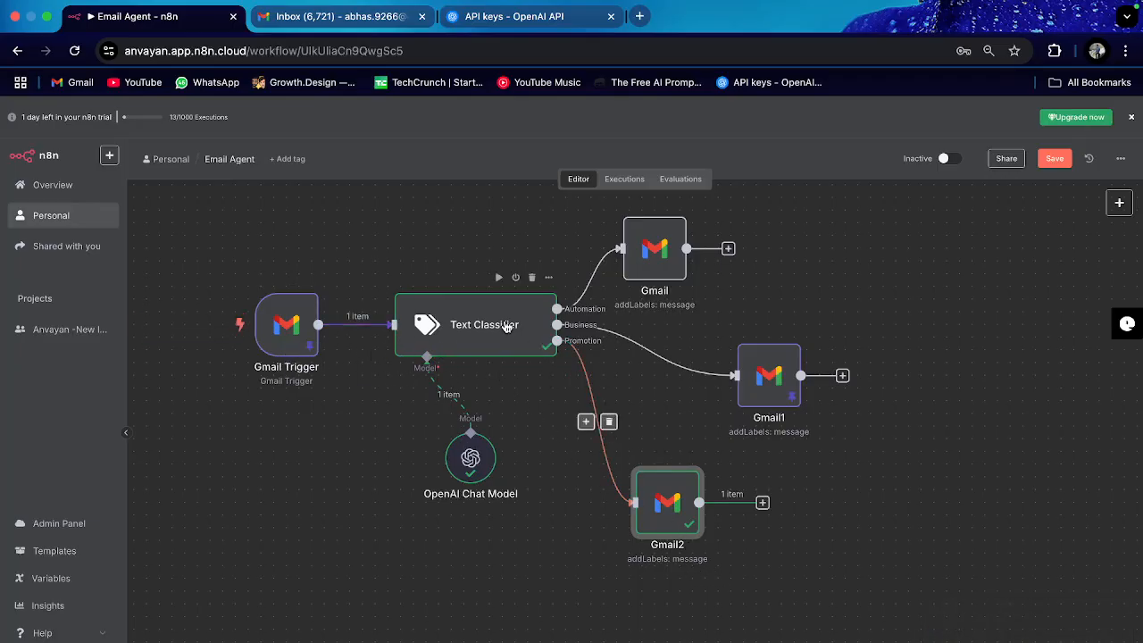
click(326, 18)
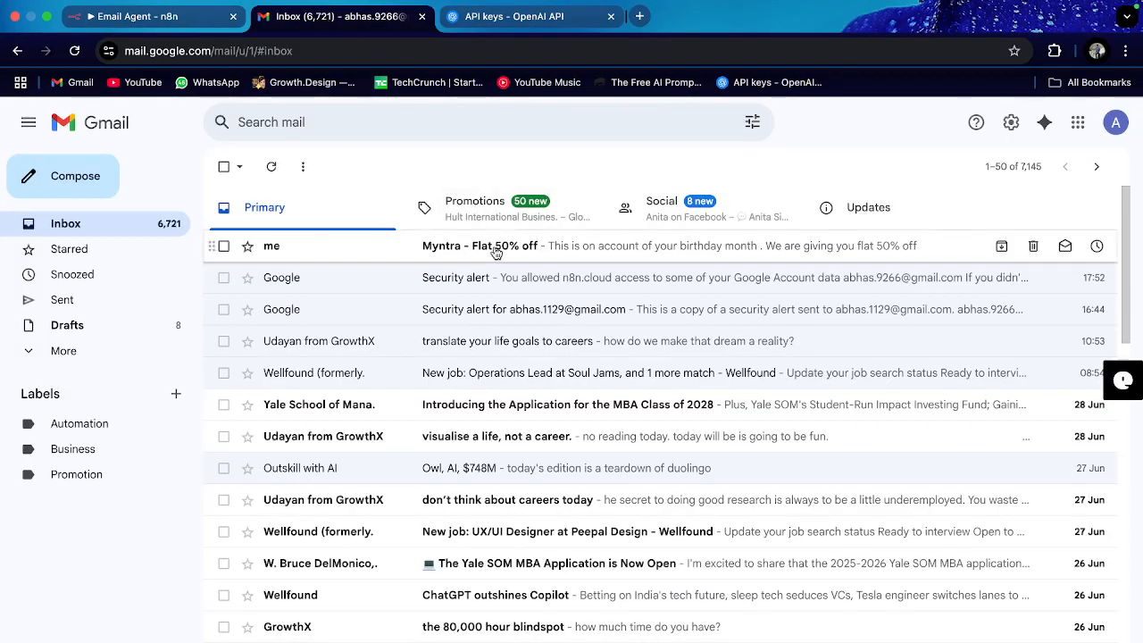
Step: Refresh Gmail to confirm the Myntra email's Promotion label, recolour it light teal, and start a new message
click(272, 166)
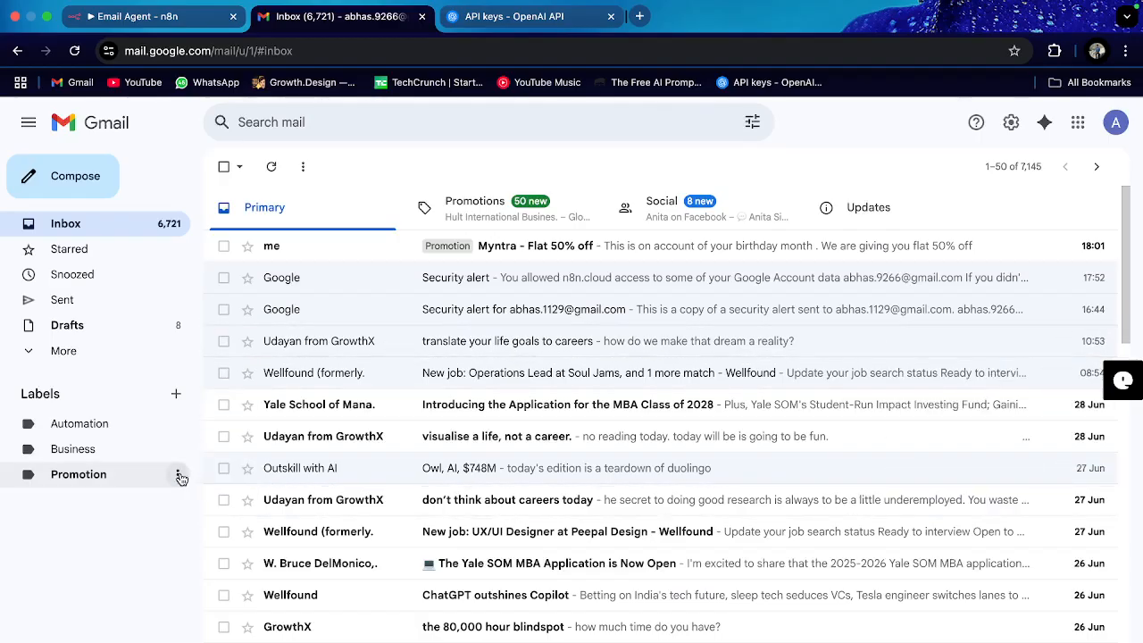
click(178, 474)
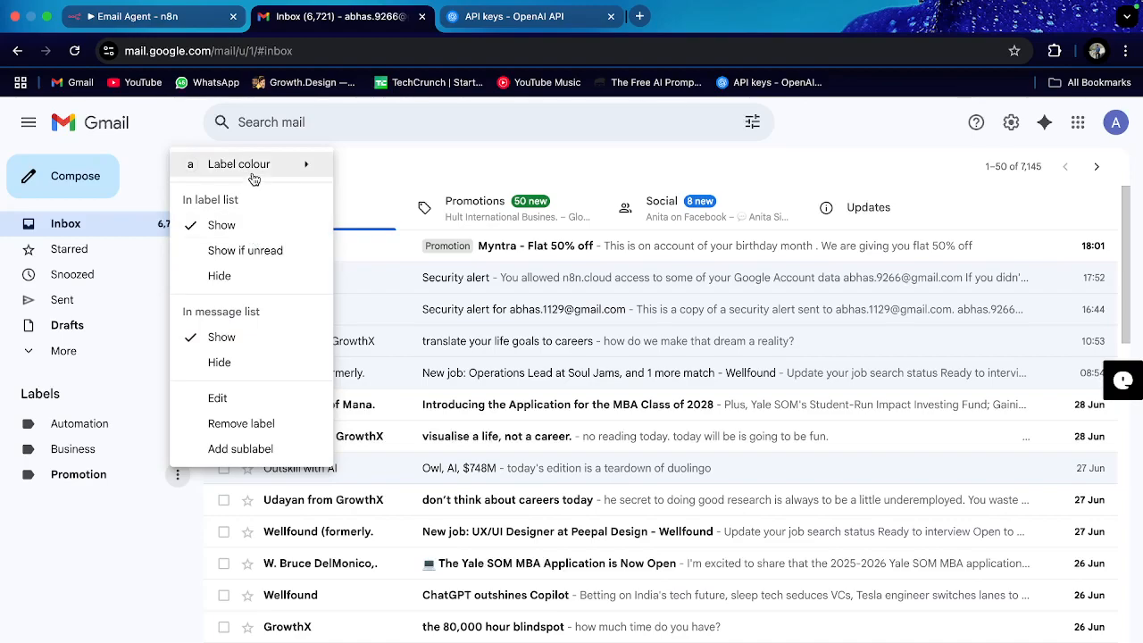
mouse_move(304, 164)
click(416, 192)
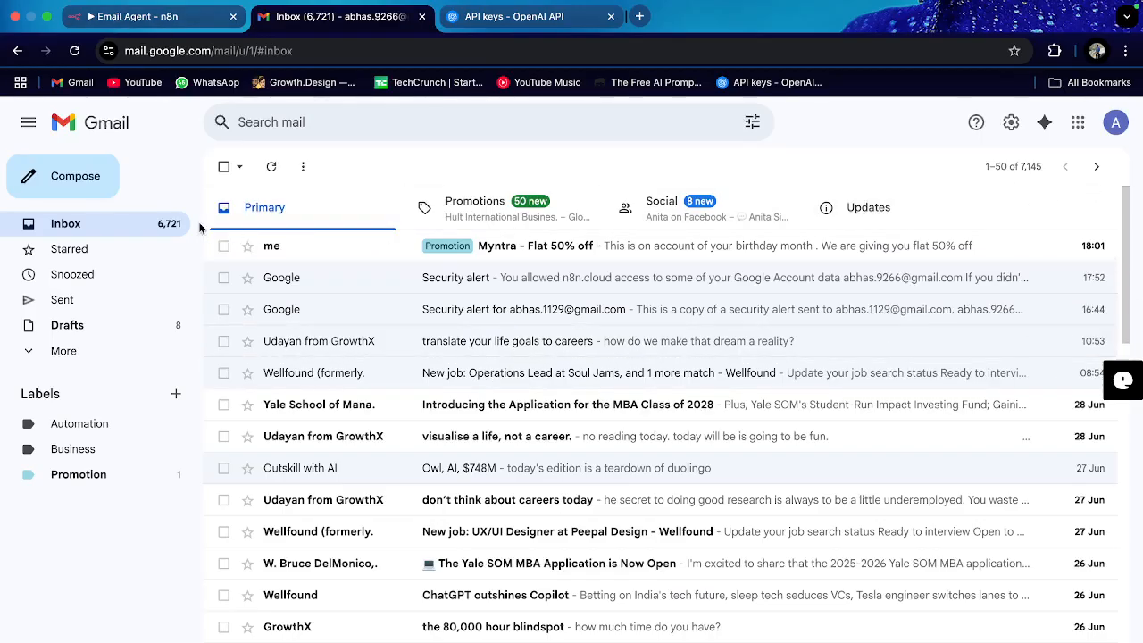
click(62, 184)
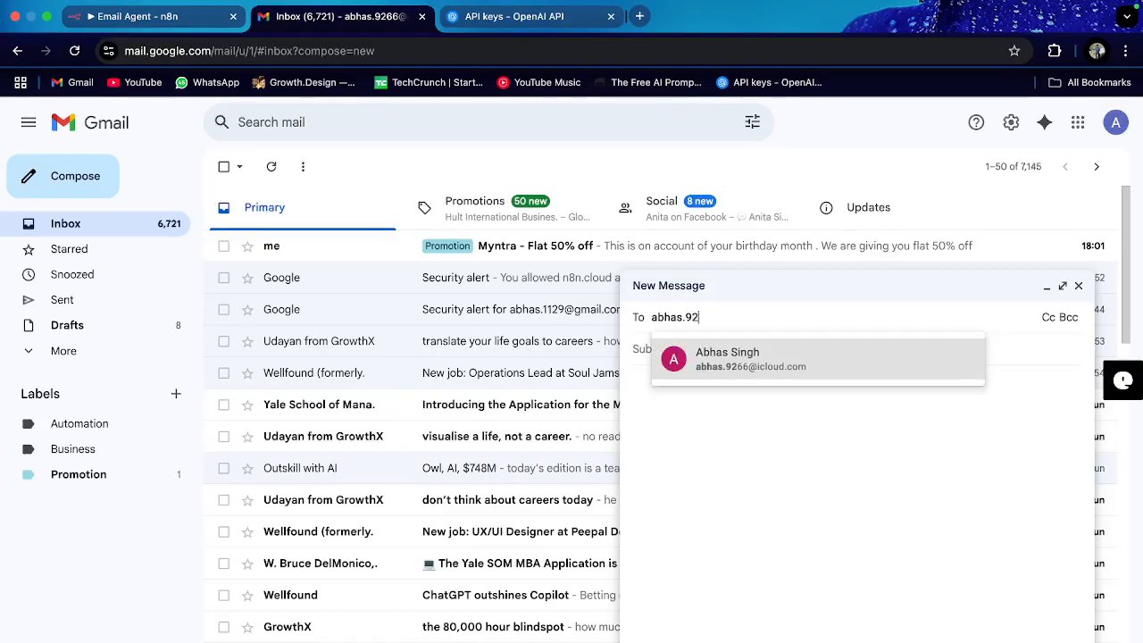
Step: Send your own address a 'Business enquiry' email: 'This is an enquiry from your website. Interested in your services'
click(668, 369)
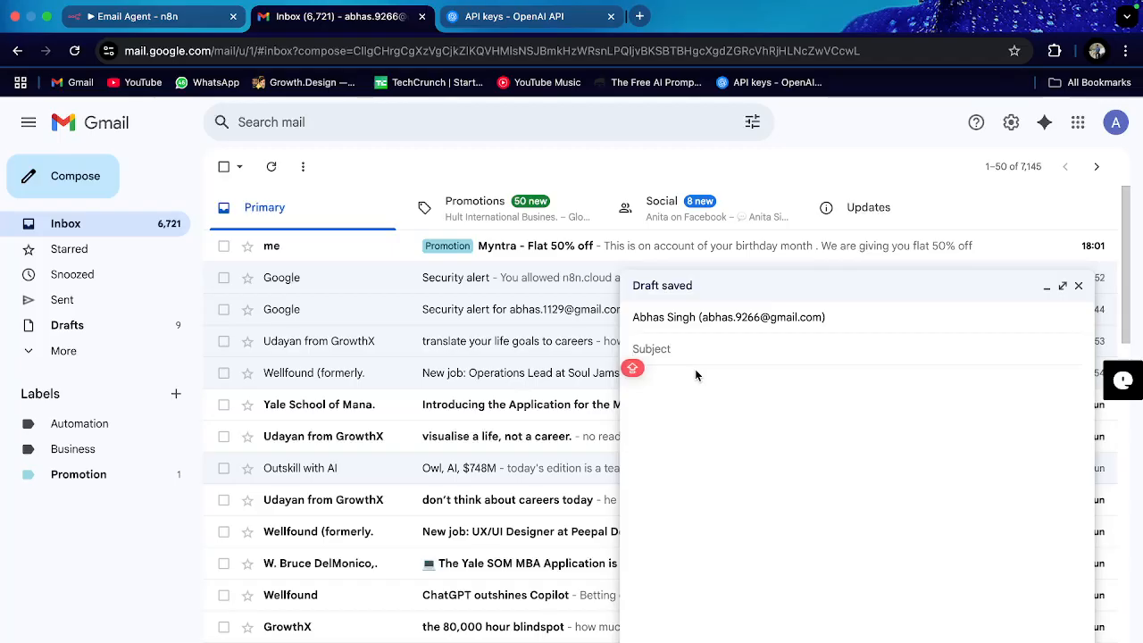
text(Bus)
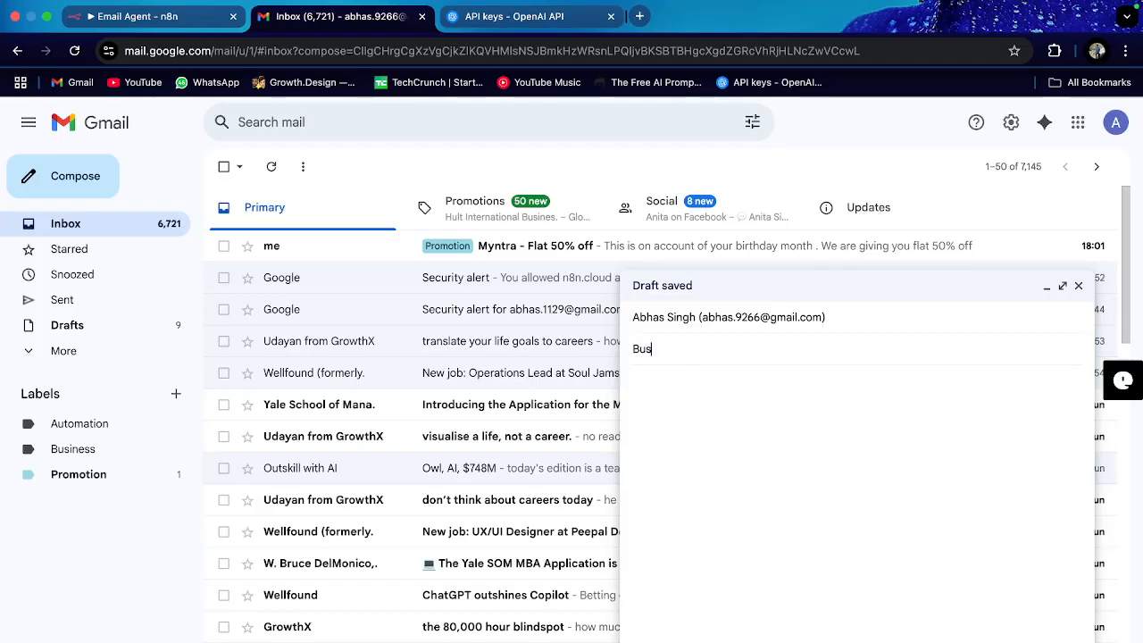
text(iness enquiry)
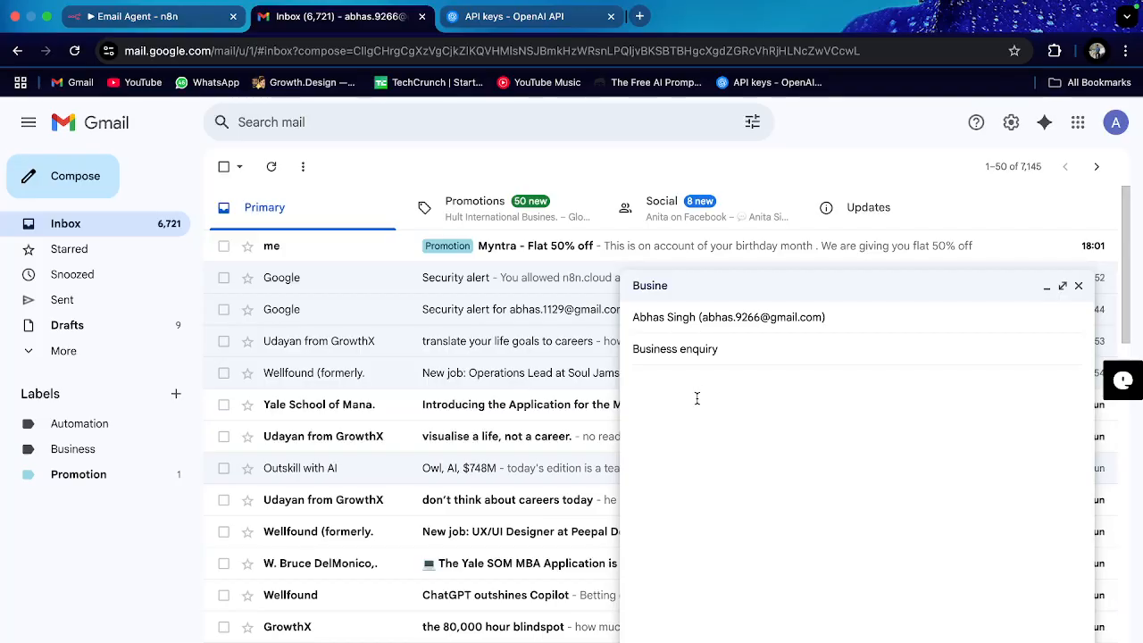
click(697, 398)
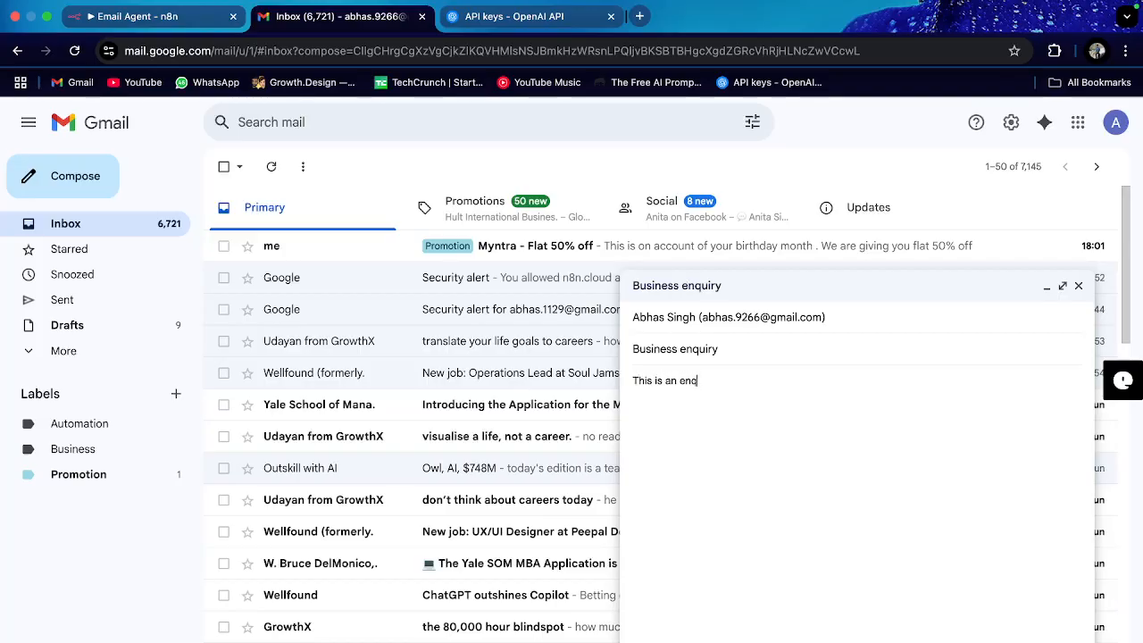
text(This is an enquiry from your website . Interested in your)
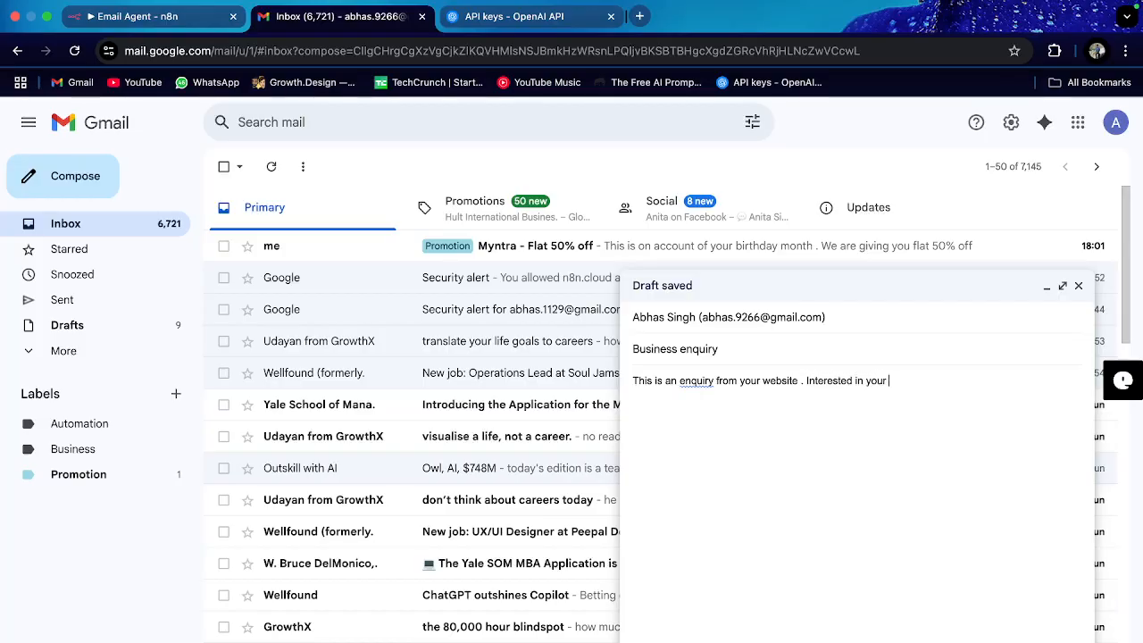
text(services)
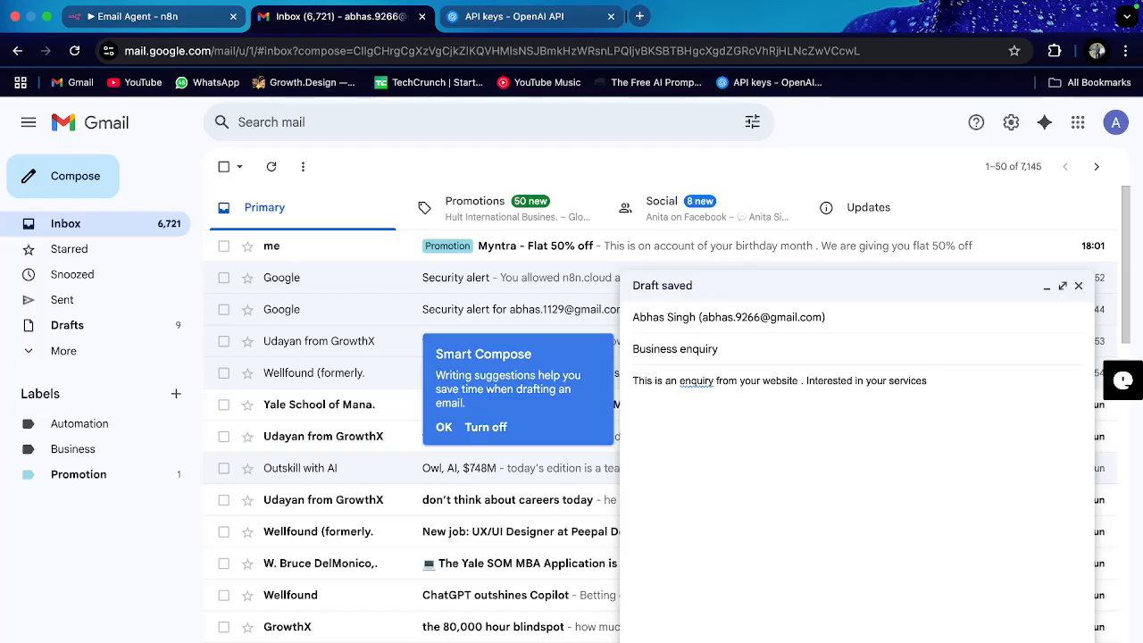
key(ctrl+Return)
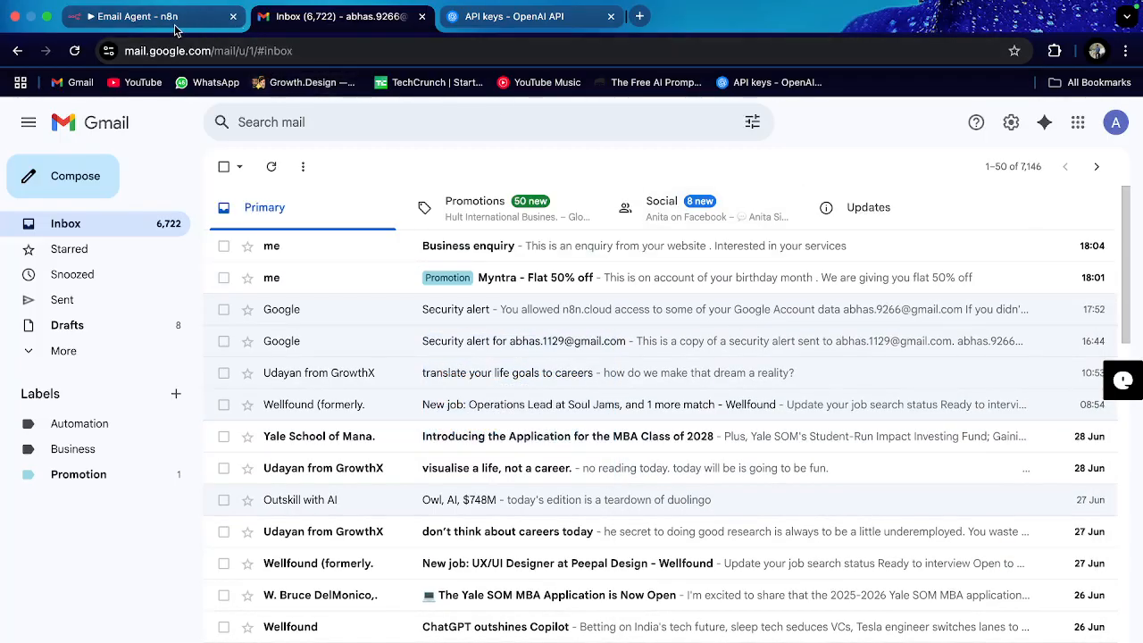
Step: Unpin the Gmail Trigger's sample output so it uses real incoming mail, then return to Gmail
click(175, 26)
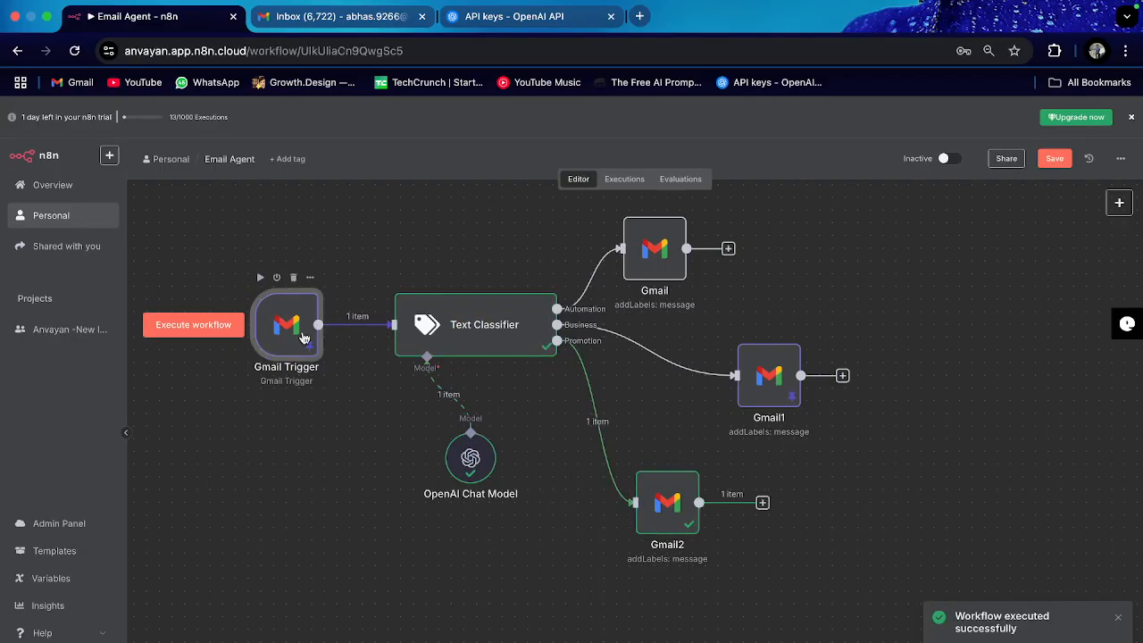
double_click(299, 328)
click(1107, 178)
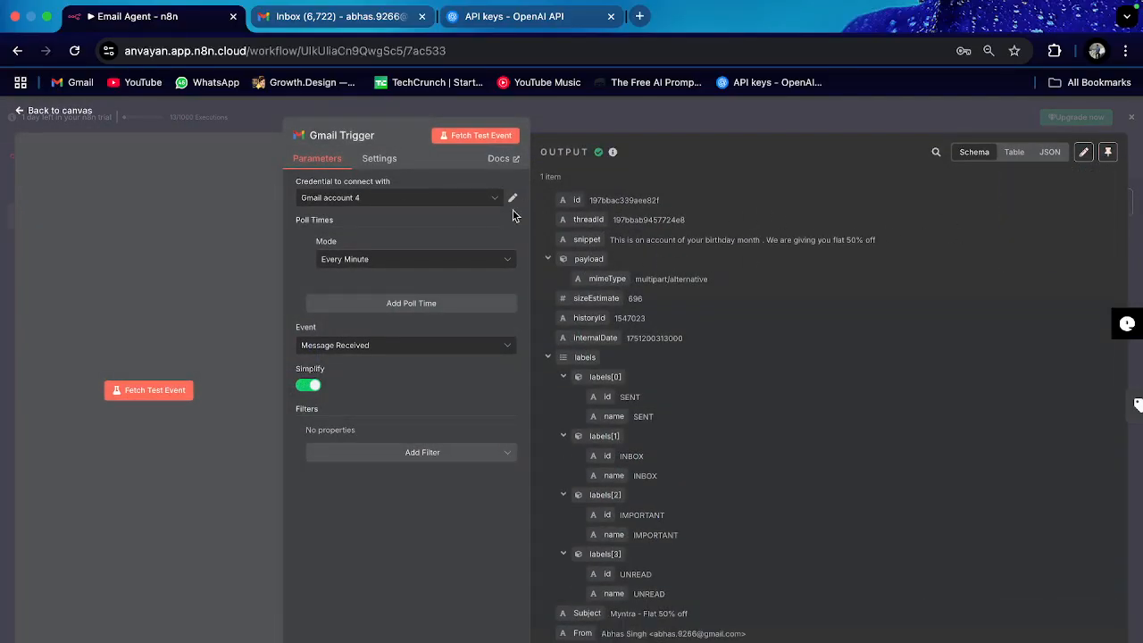
click(33, 113)
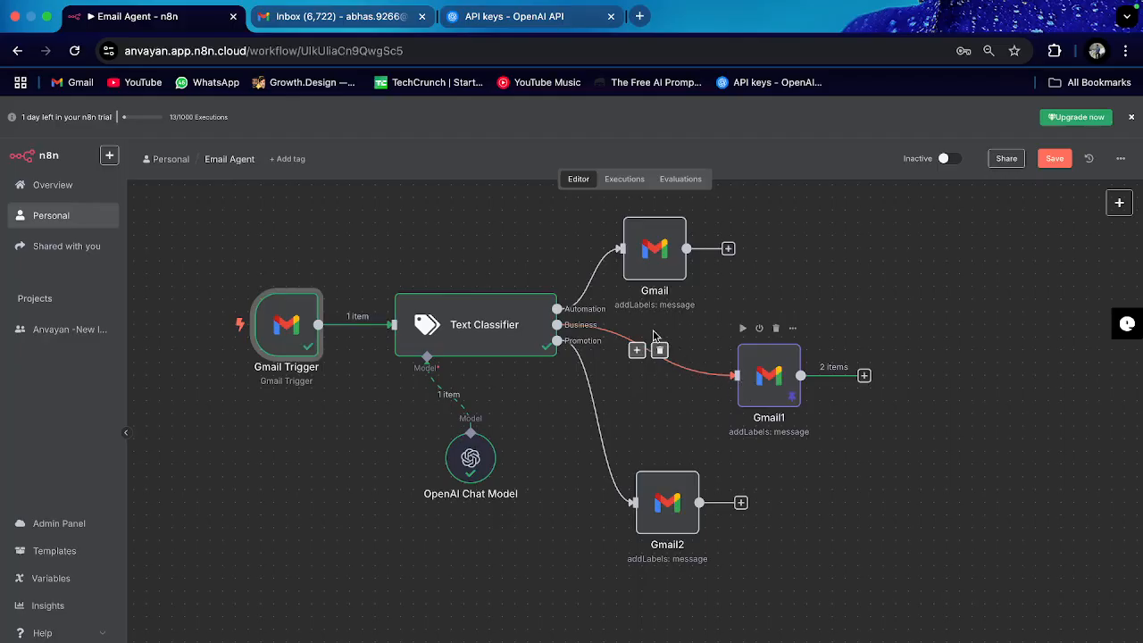
click(349, 16)
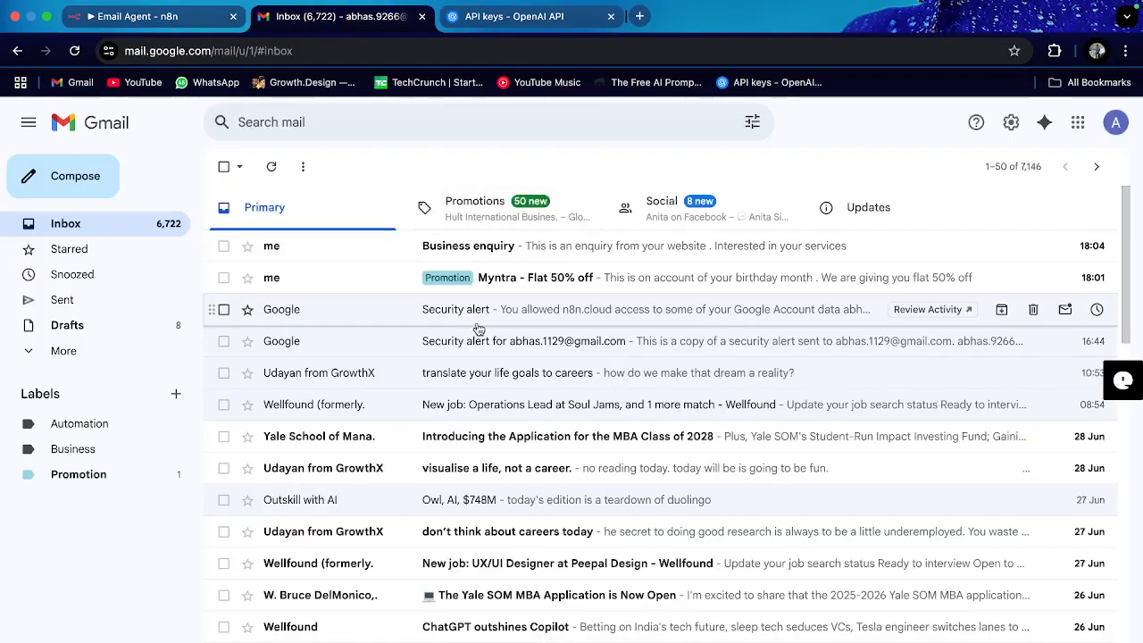
Step: Refresh Gmail to find the Business enquiry email and see that the Business label is still empty
click(270, 166)
click(272, 168)
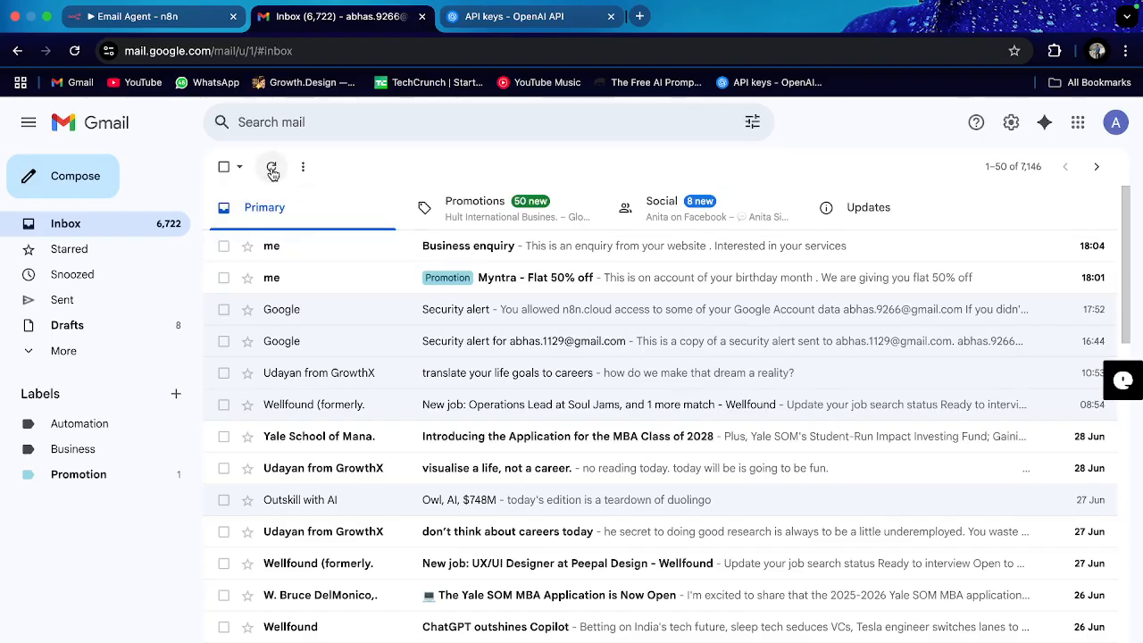
click(350, 251)
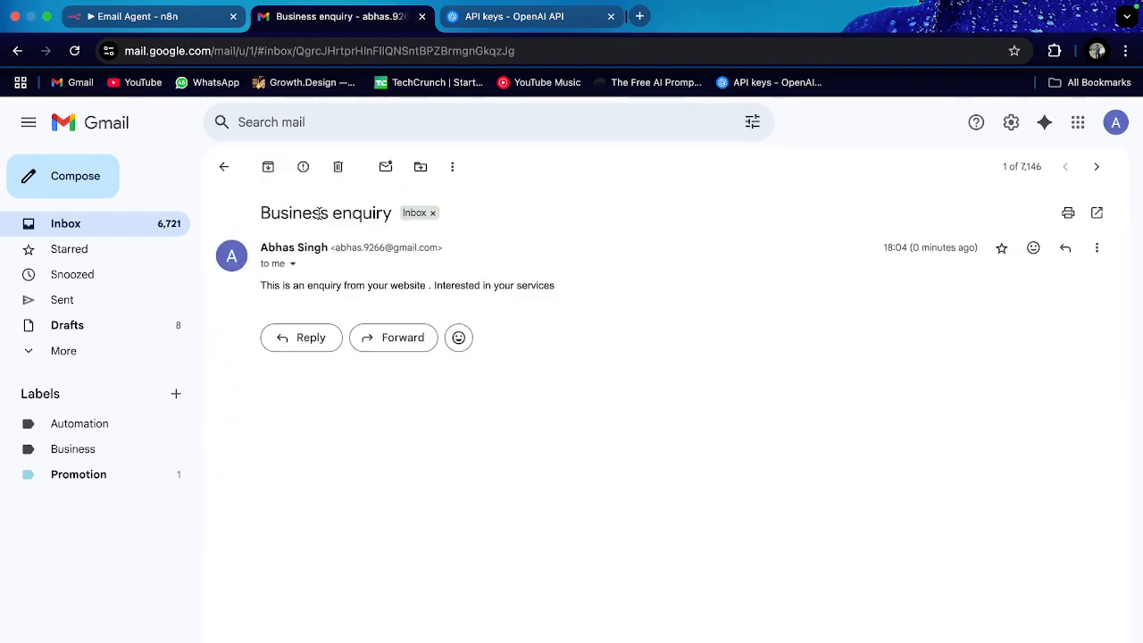
click(224, 166)
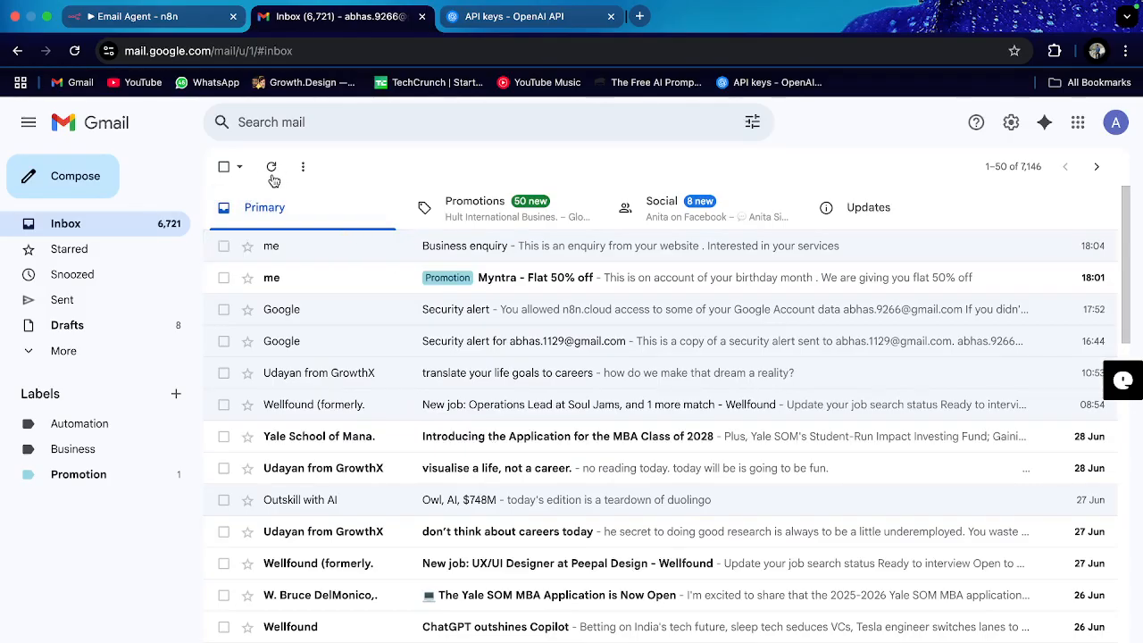
click(125, 455)
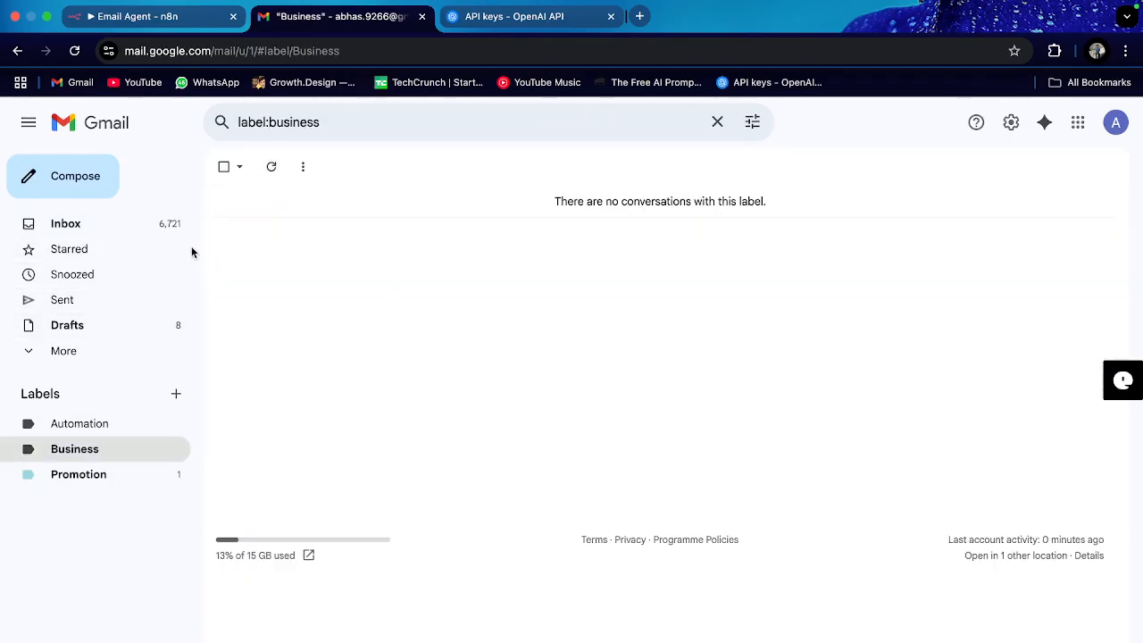
click(97, 225)
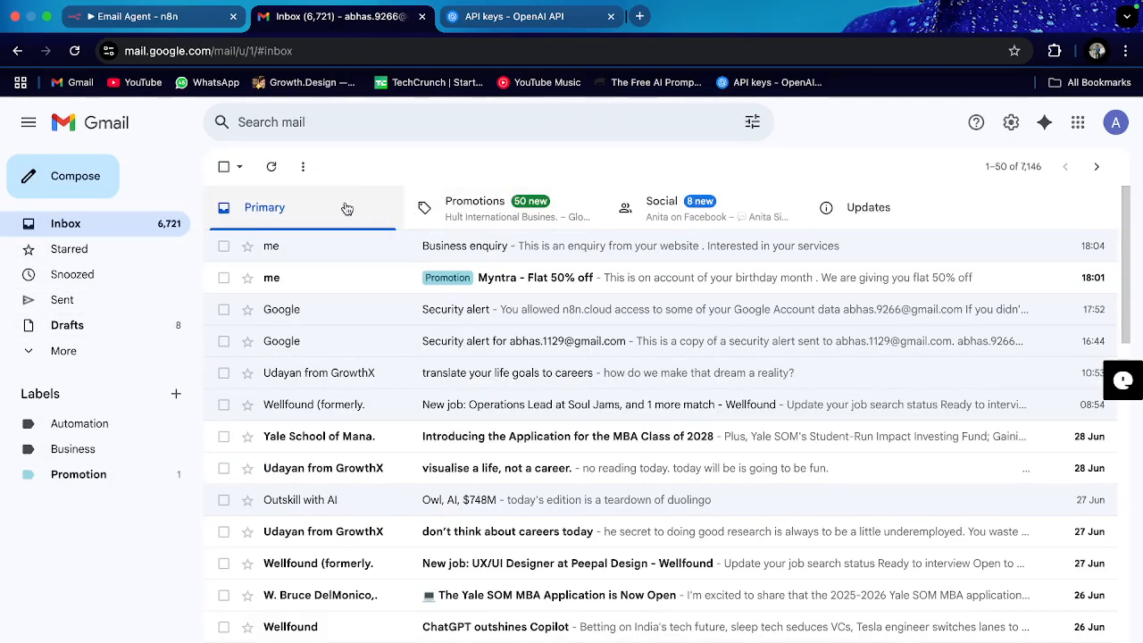
click(280, 172)
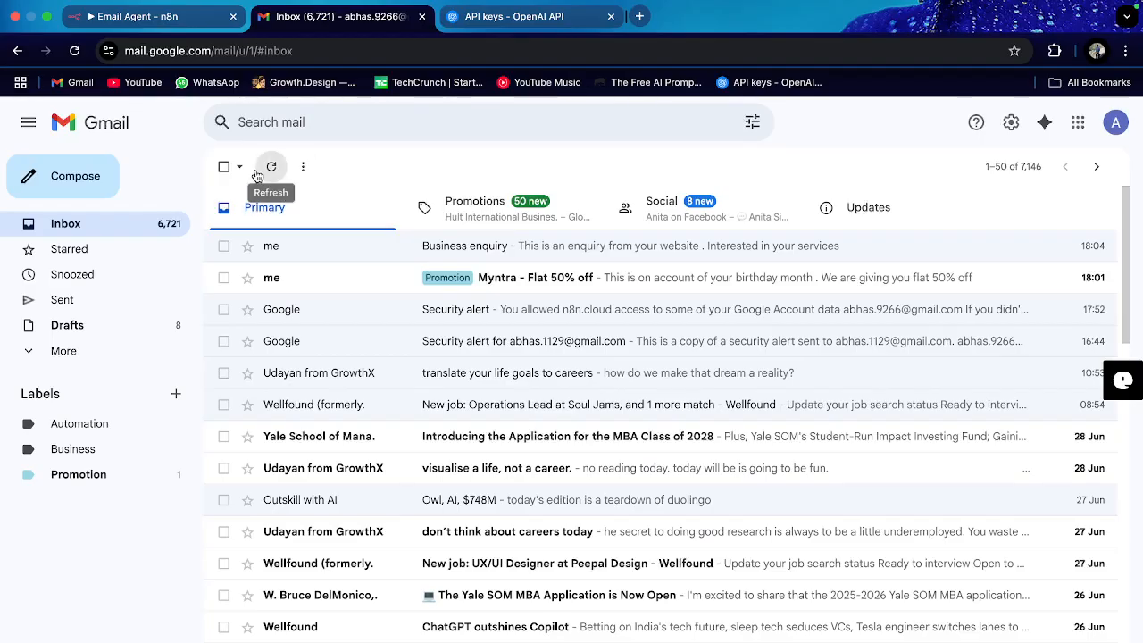
Step: Back in n8n, open the Gmail1 node on the Business branch
click(143, 16)
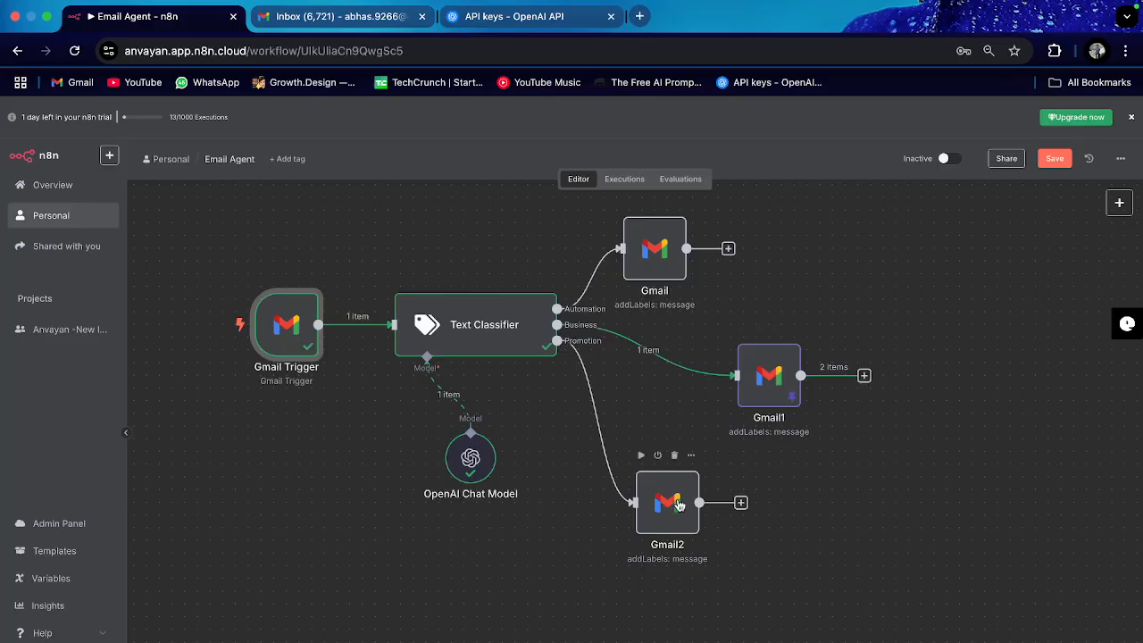
double_click(765, 385)
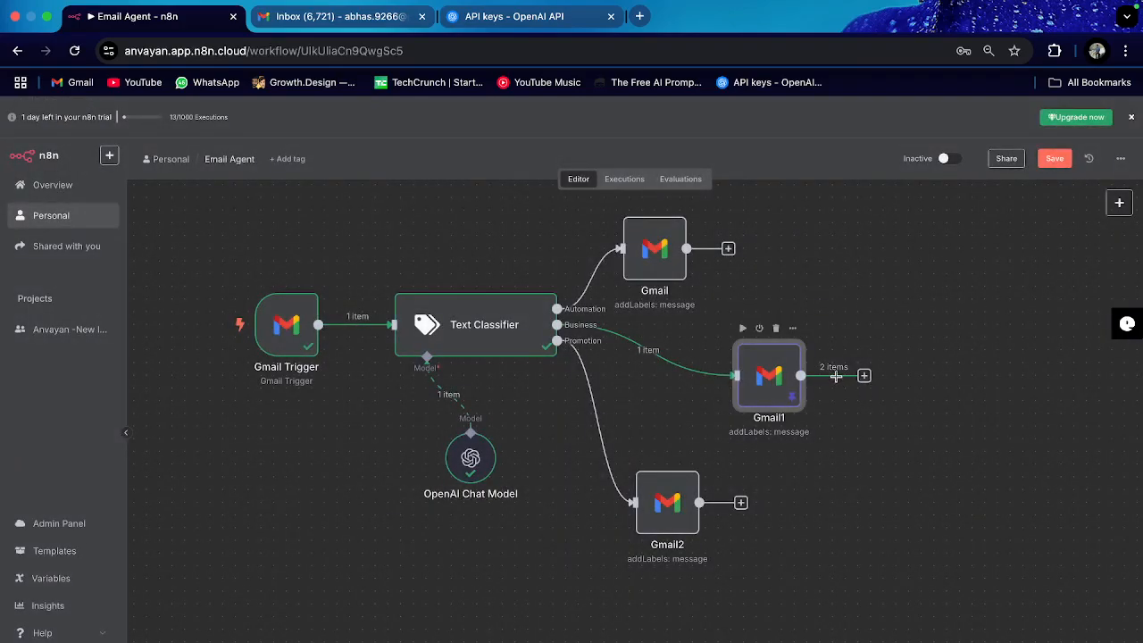
click(863, 375)
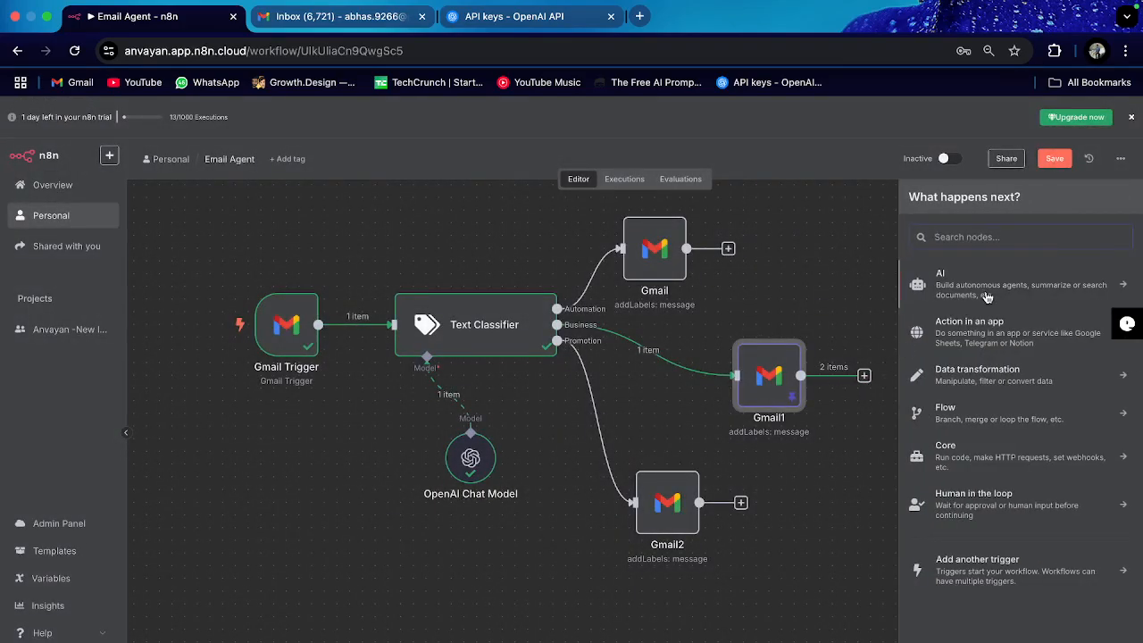
Step: Remove Gmail1's pinned sample data and execute the workflow on the real Business enquiry email
click(847, 267)
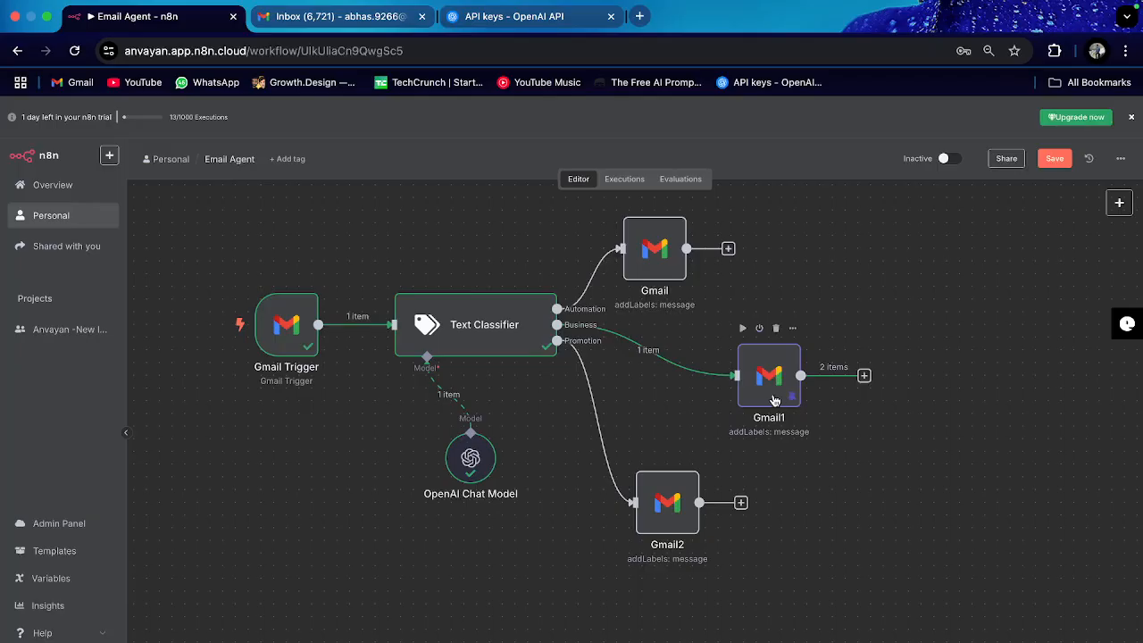
click(794, 399)
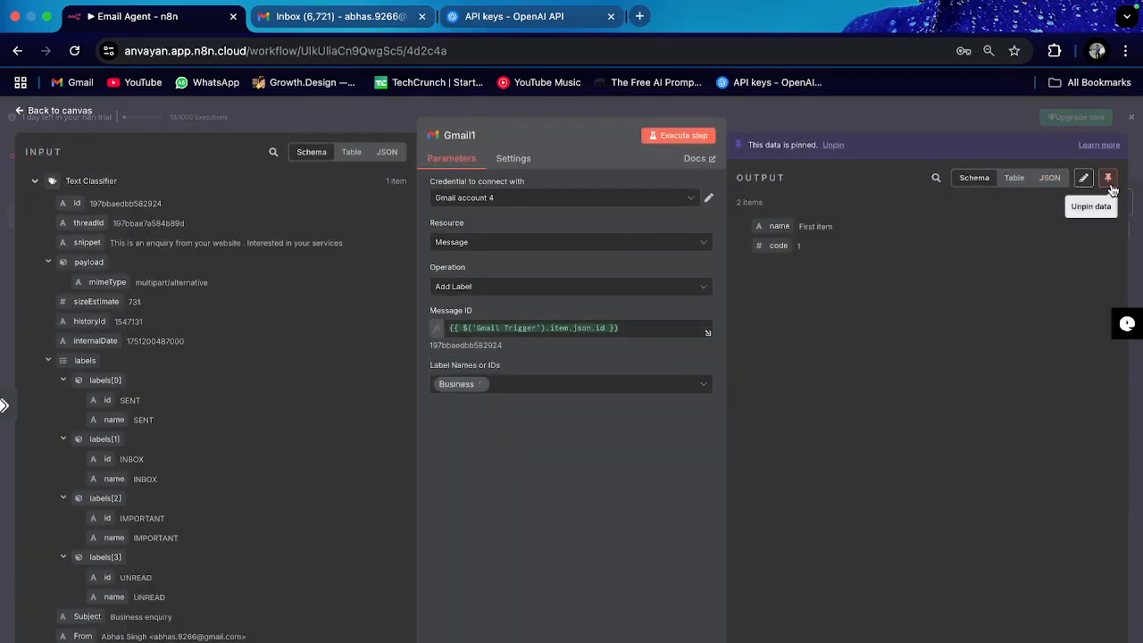
click(1107, 177)
click(59, 110)
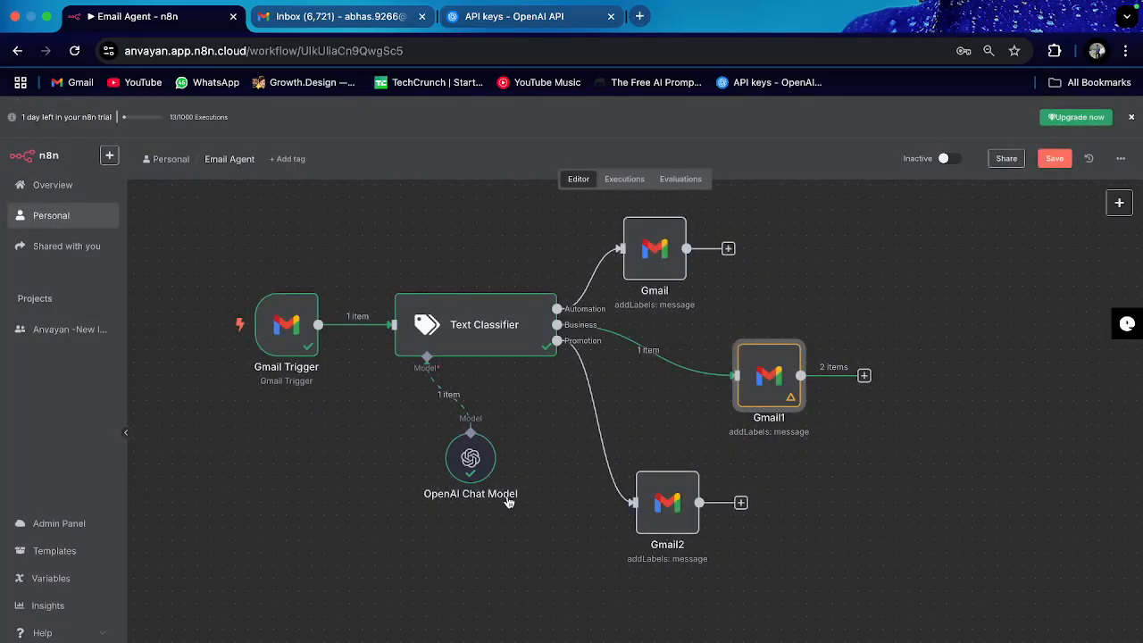
click(635, 639)
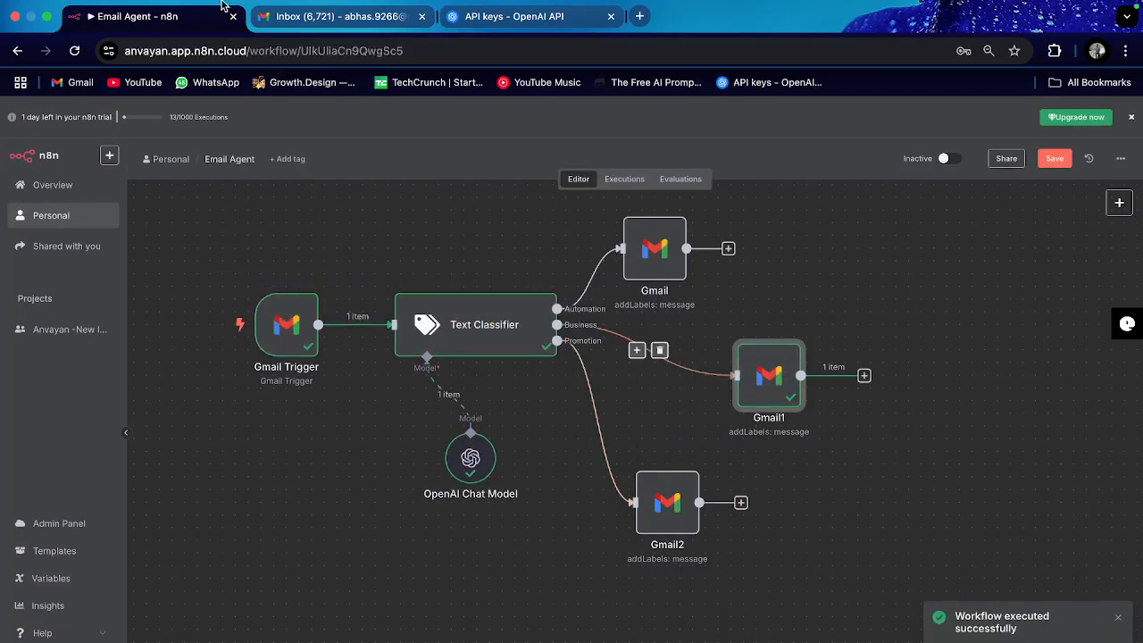
click(314, 25)
Step: Refresh the inbox and open the Business enquiry email to confirm its Business label
click(272, 169)
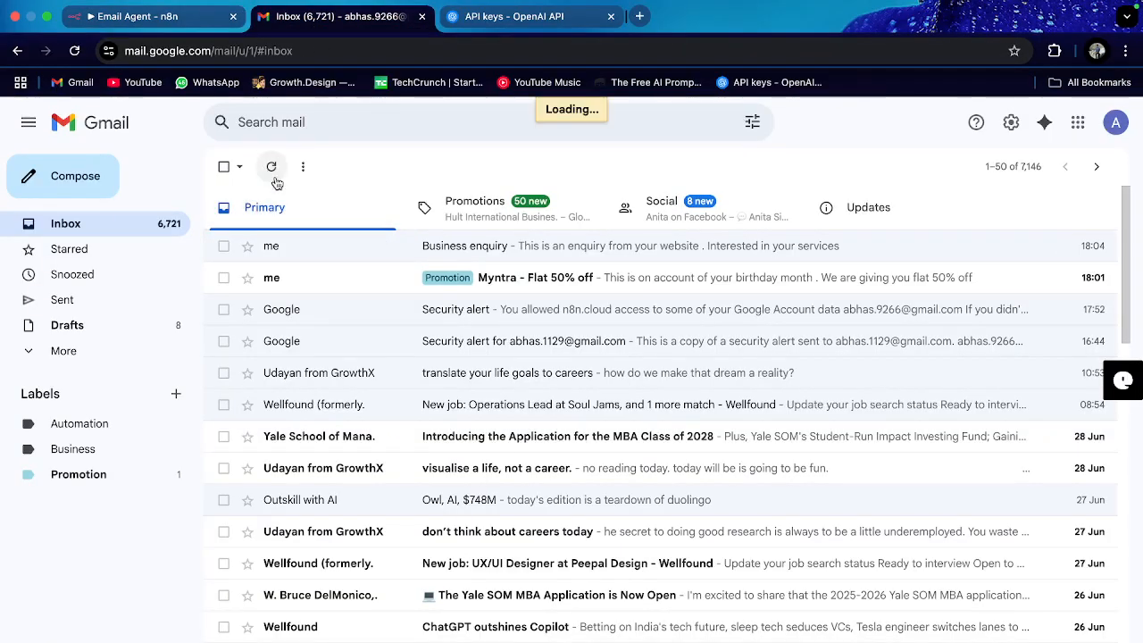
click(432, 245)
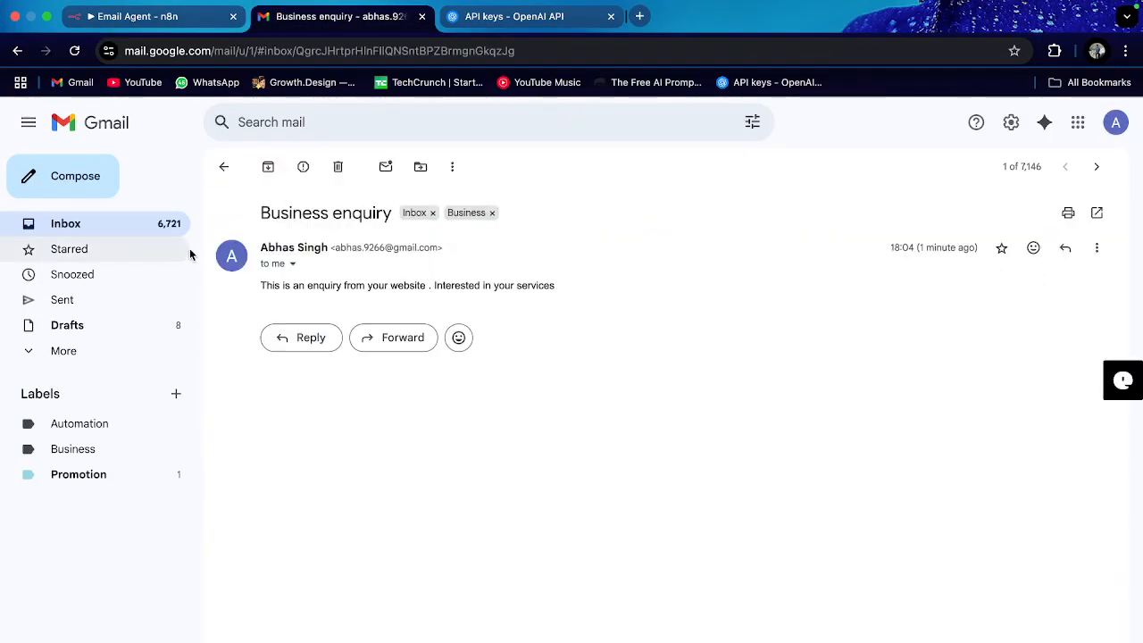
click(223, 166)
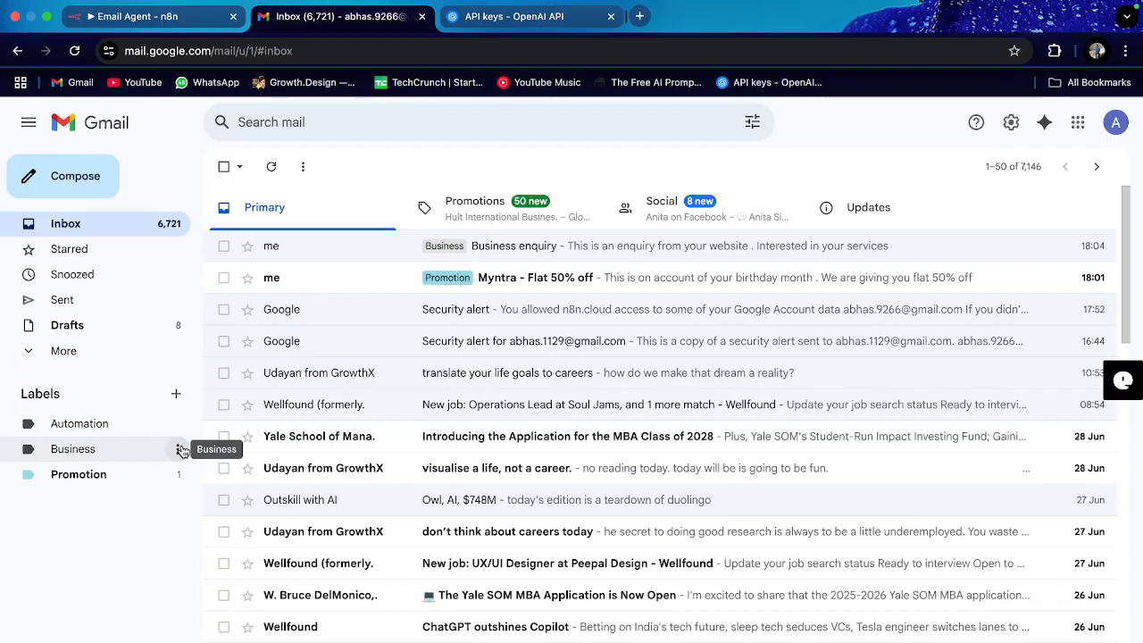
Step: Recolour the Business label light purple
click(179, 449)
mouse_move(268, 142)
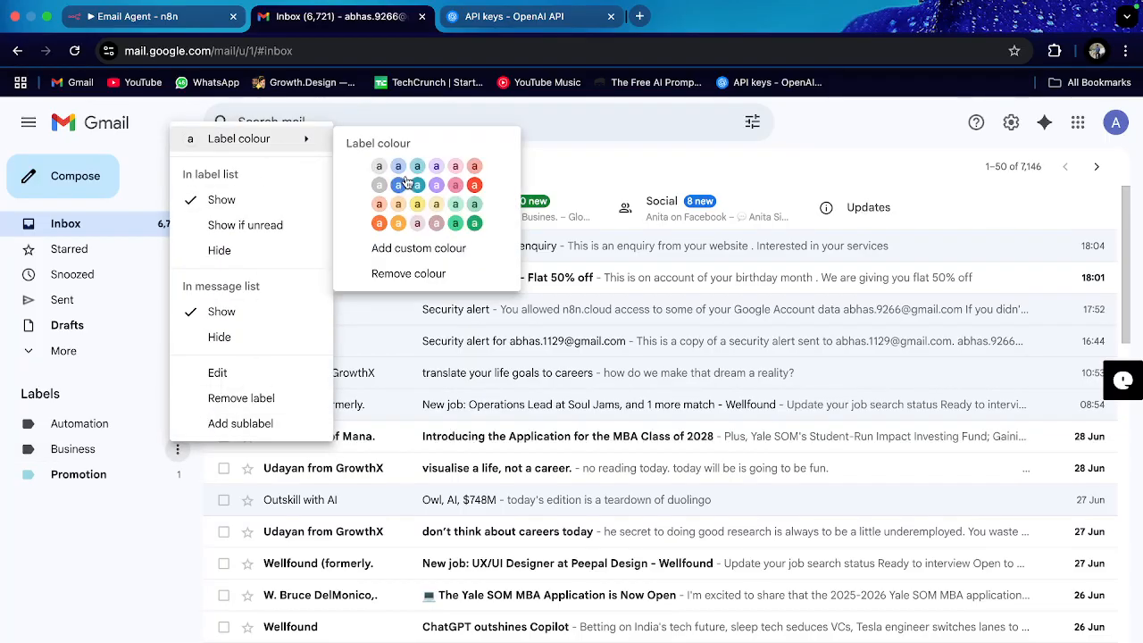
click(436, 167)
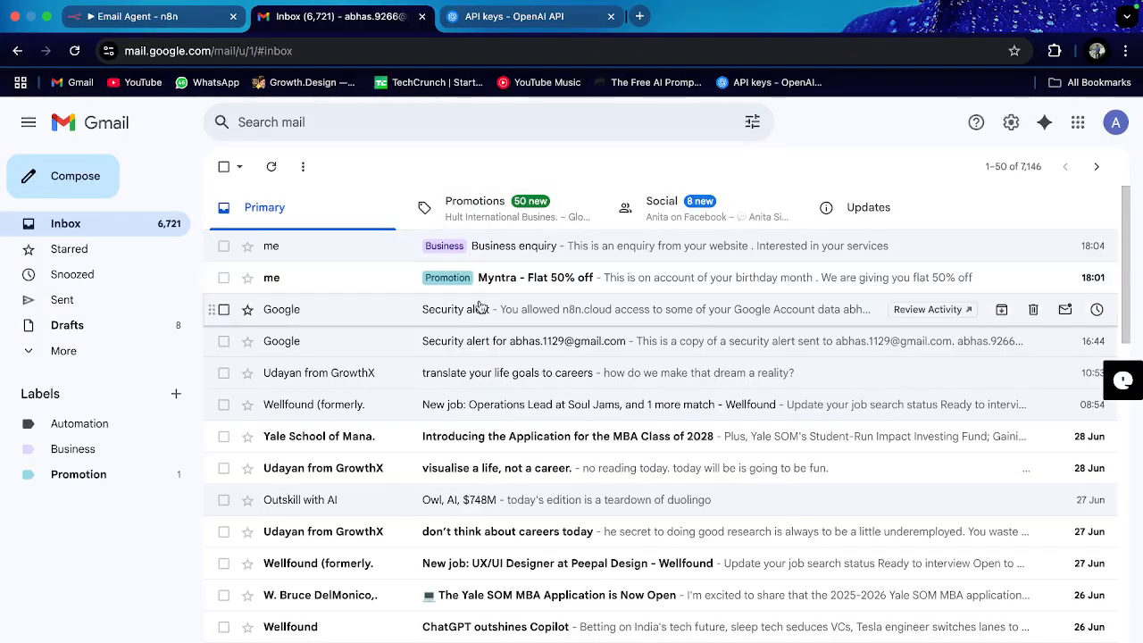
click(165, 20)
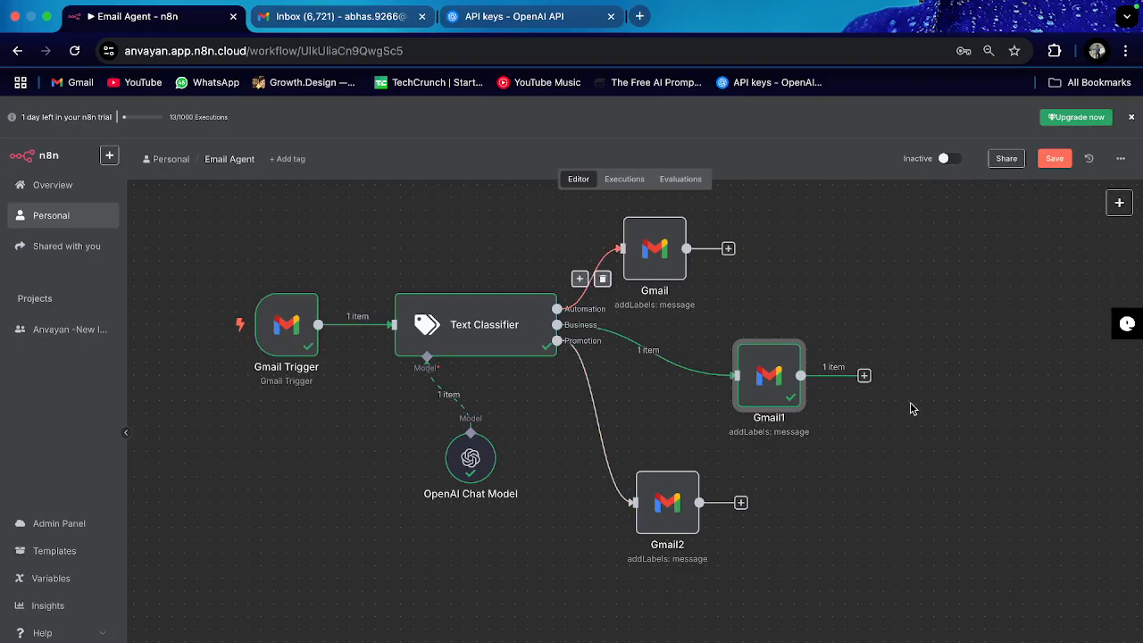
Step: Inspect the Gmail Trigger's fetched Business enquiry email and its Every Minute polling setting
click(284, 333)
double_click(284, 334)
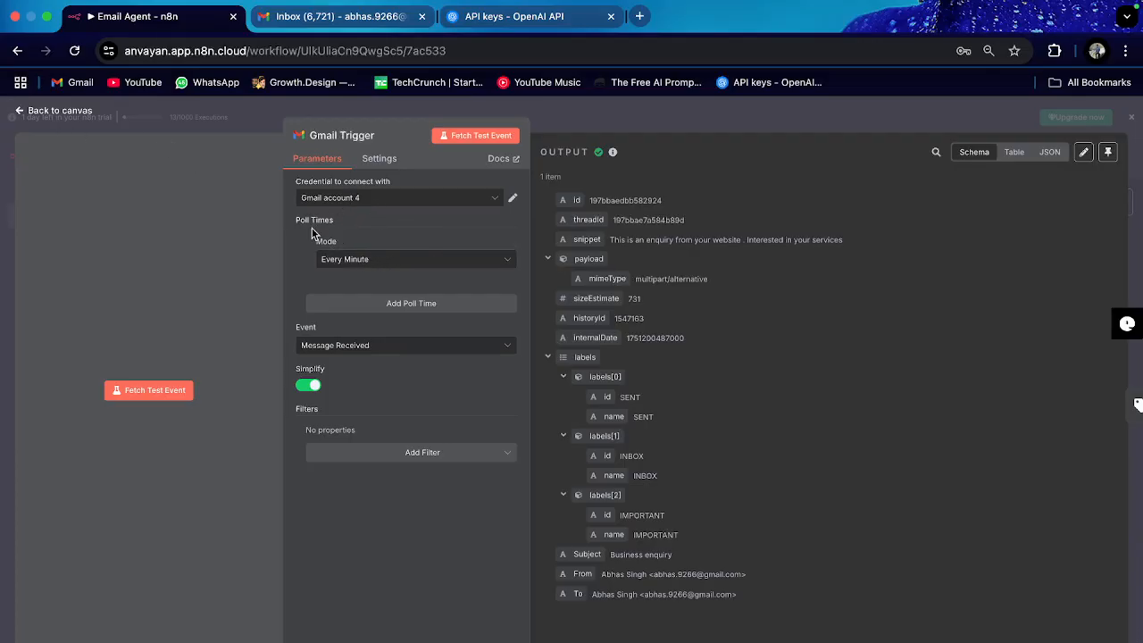
click(16, 111)
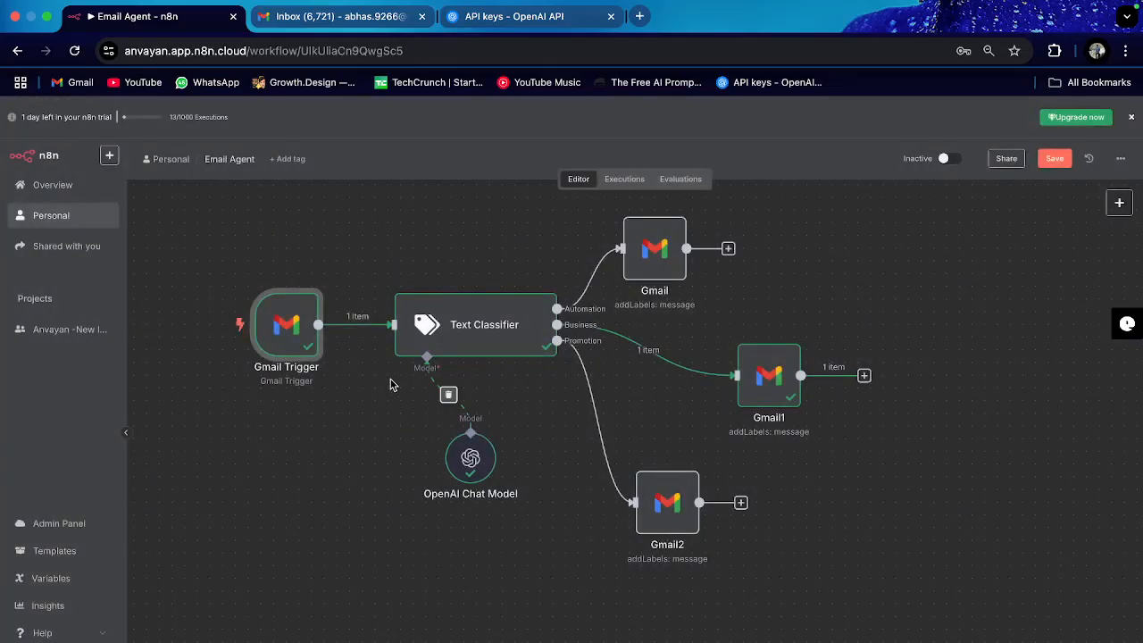
double_click(284, 323)
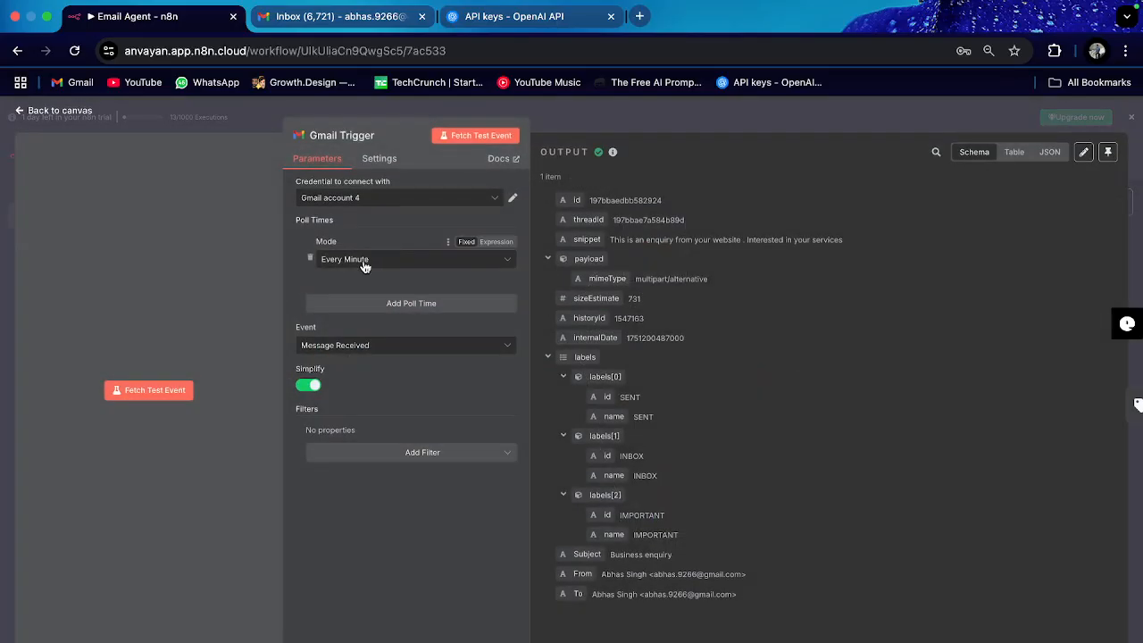
click(364, 265)
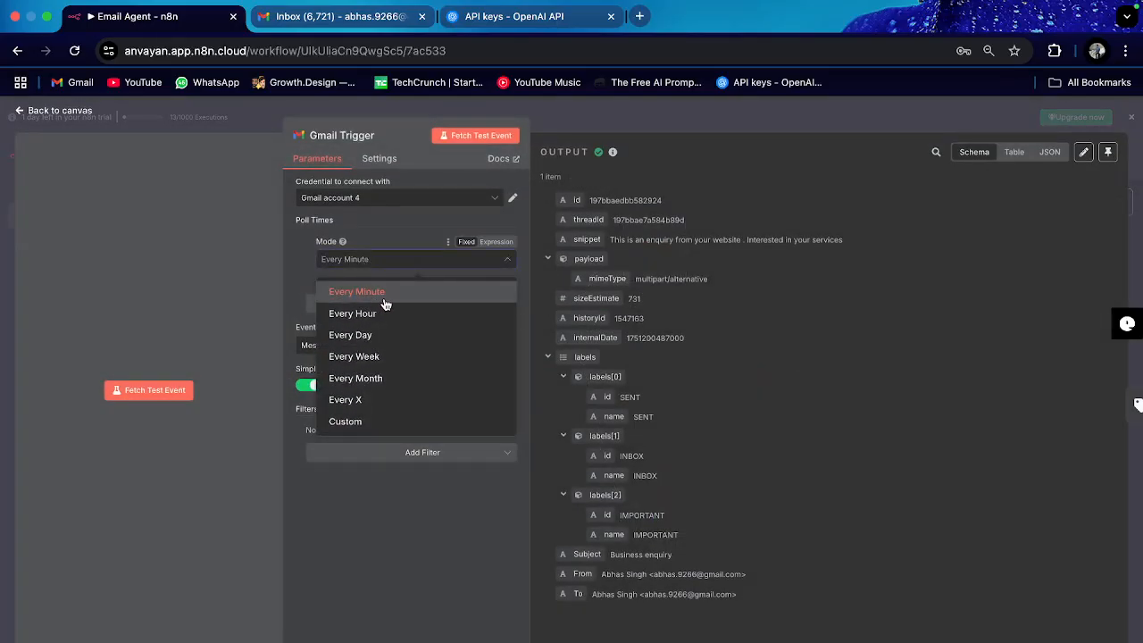
click(295, 273)
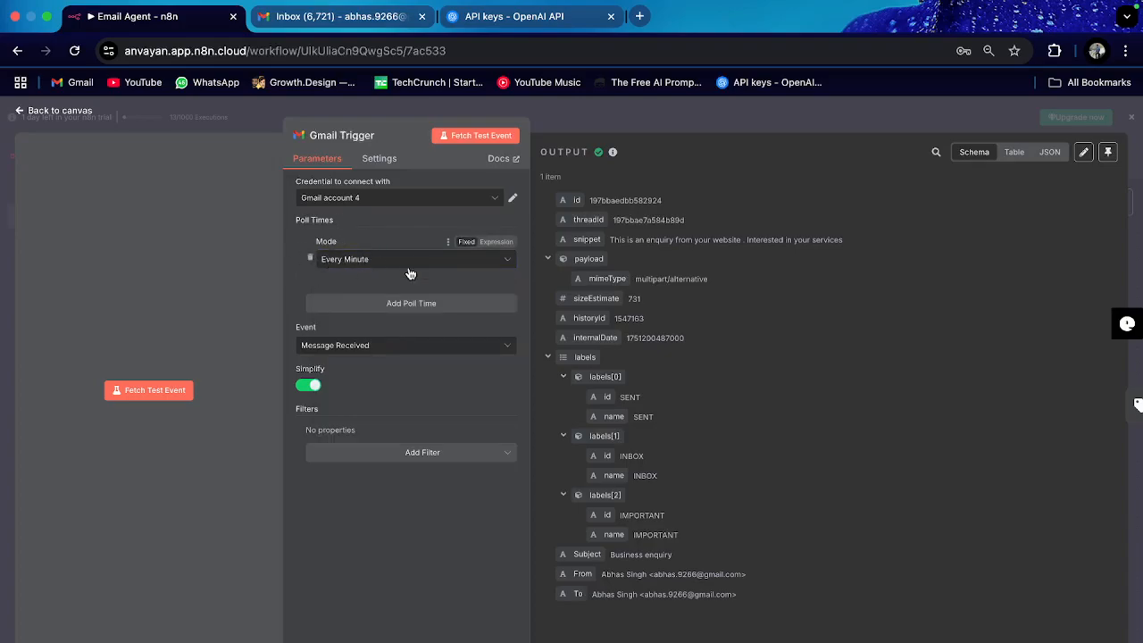
click(44, 114)
click(334, 16)
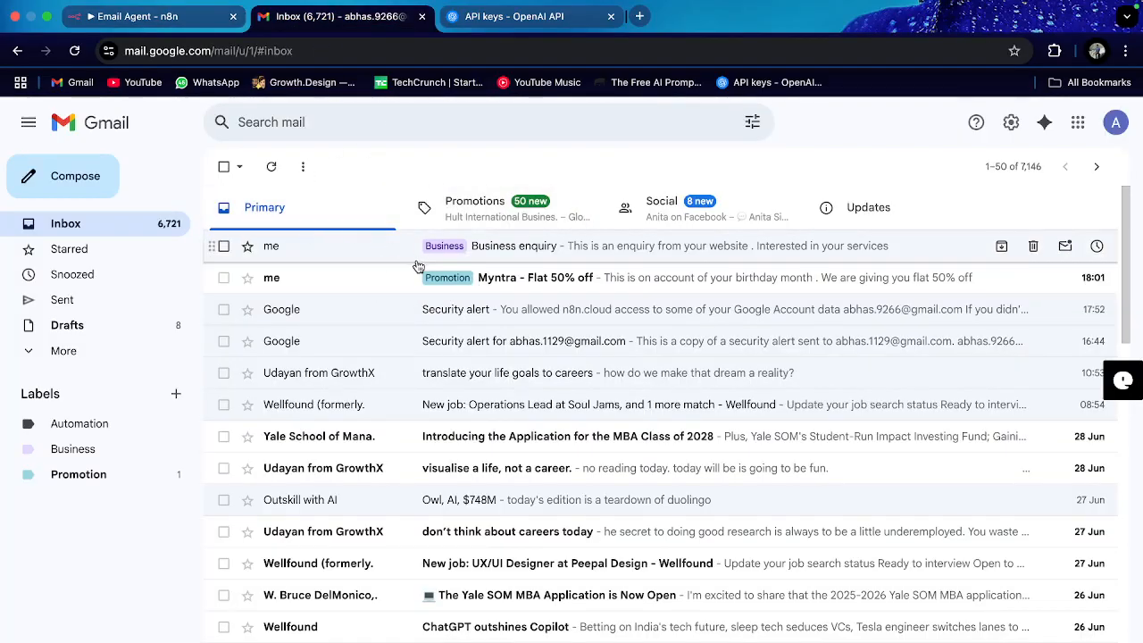
click(148, 20)
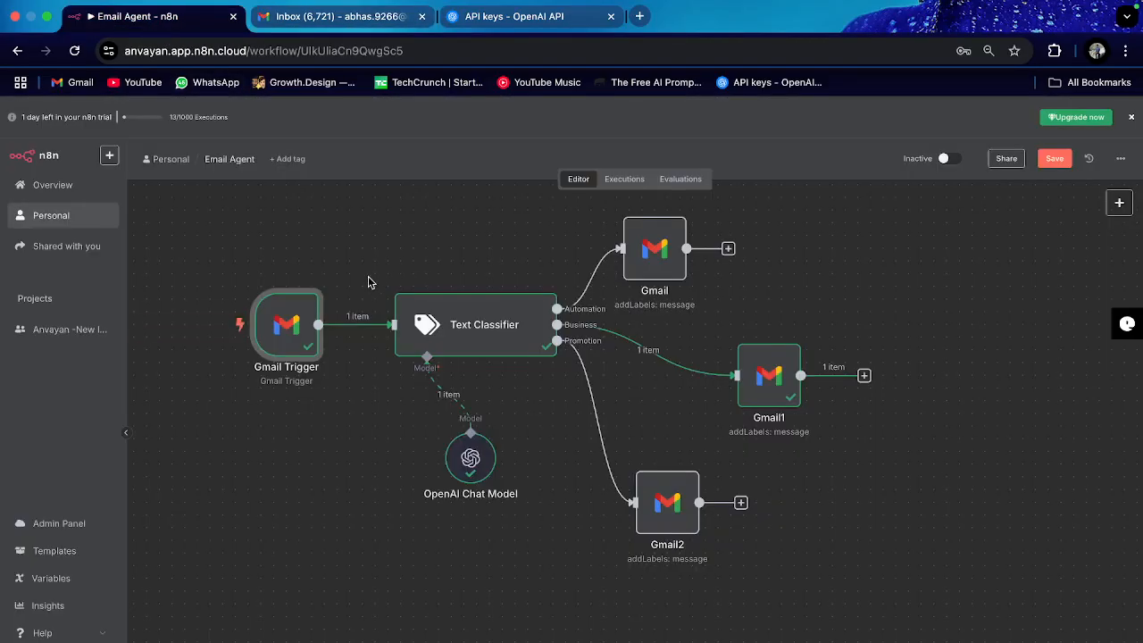
double_click(288, 326)
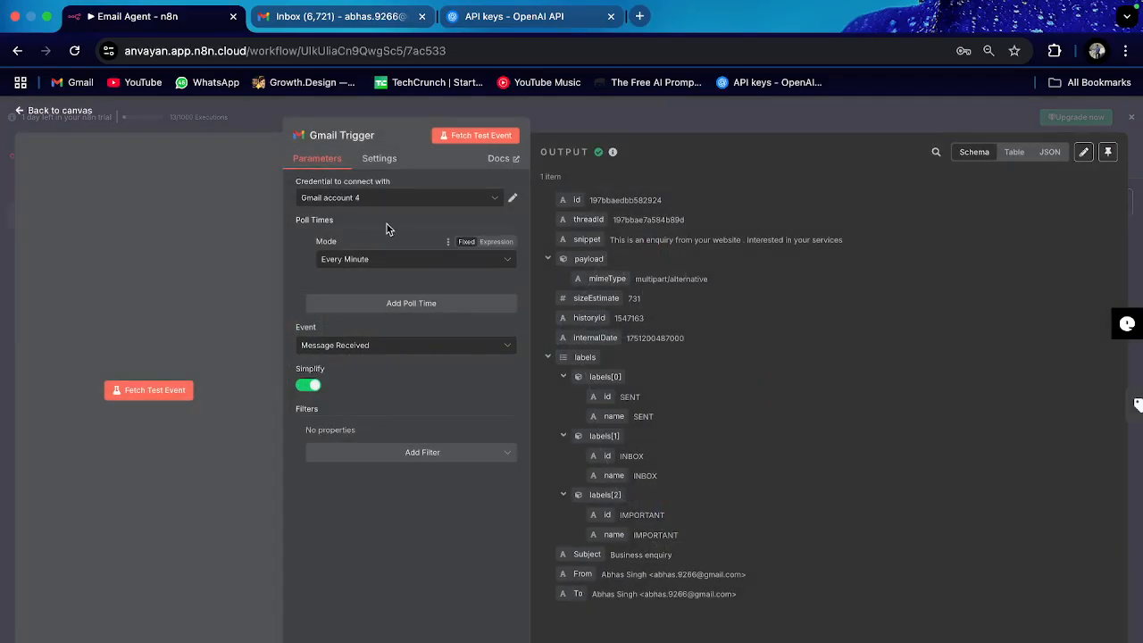
click(63, 110)
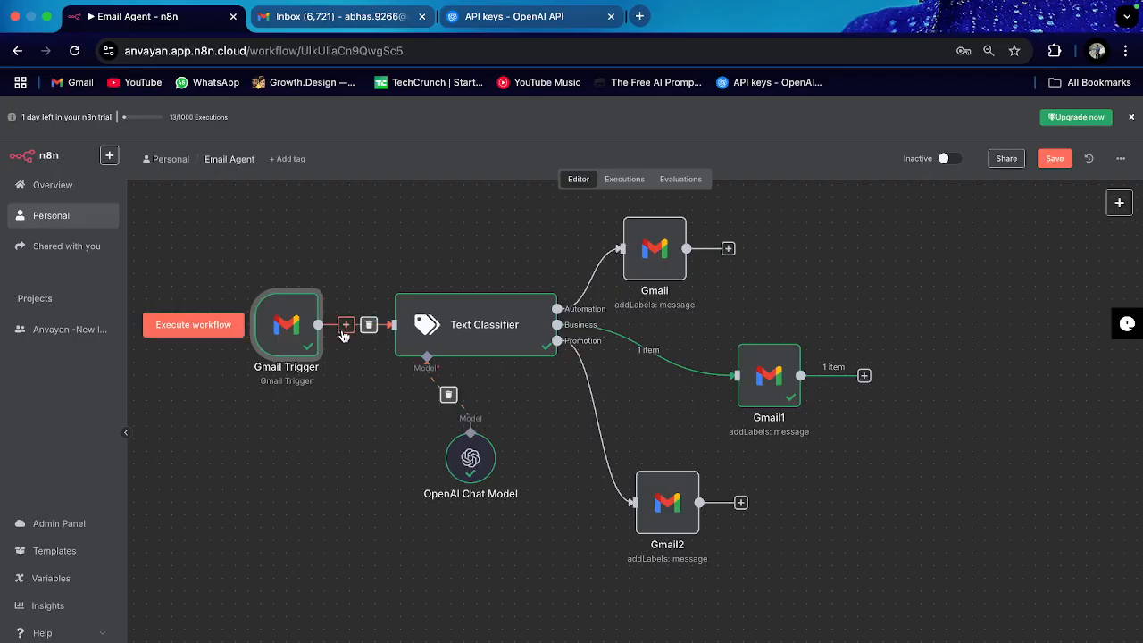
Step: Set the Gmail Trigger's Poll Times mode to Every Day (hour 5, minute 0)
double_click(286, 337)
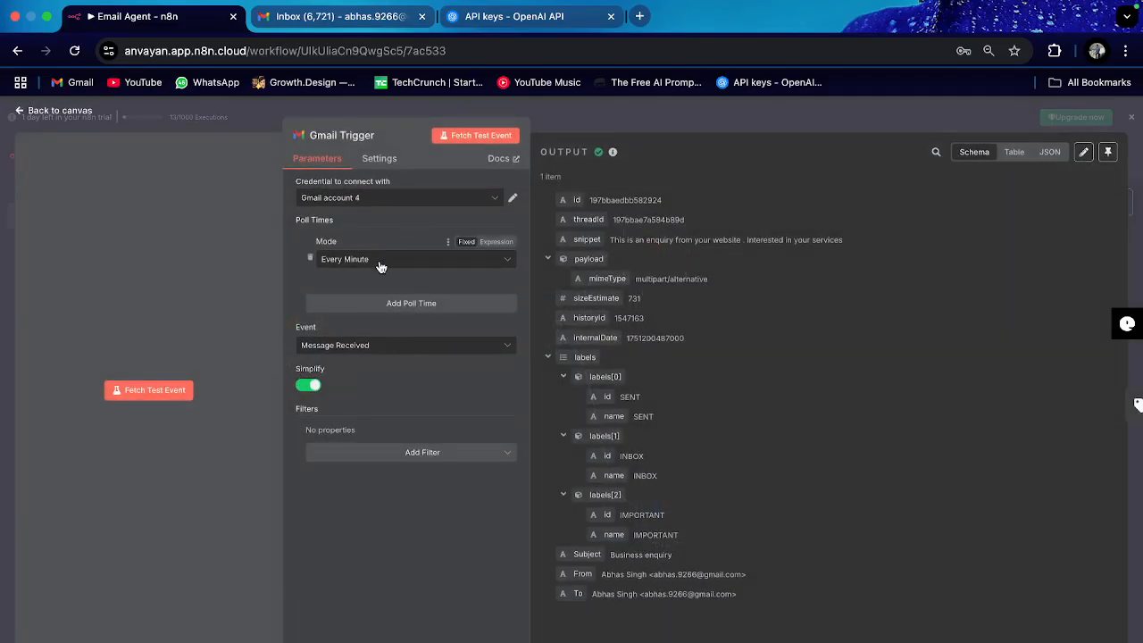
click(381, 262)
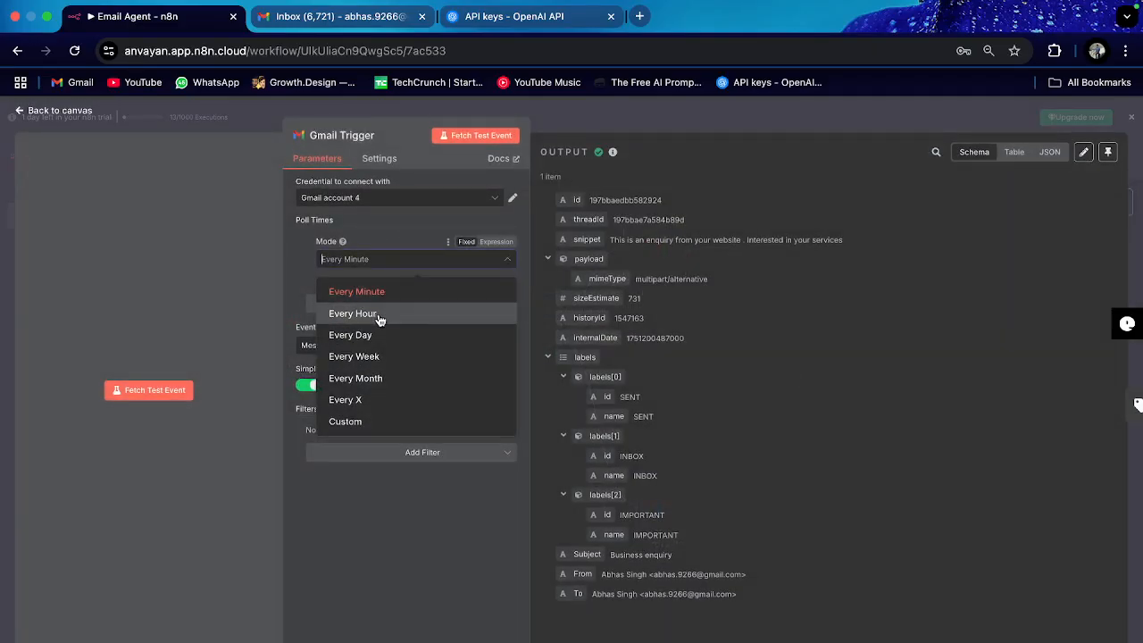
click(378, 316)
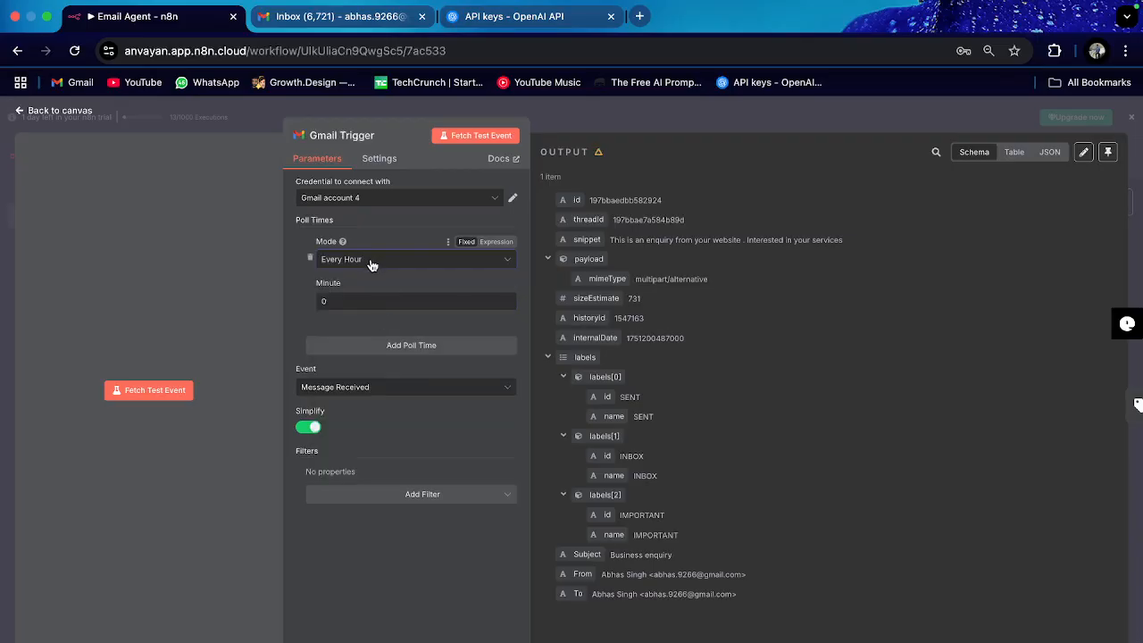
click(373, 260)
click(374, 335)
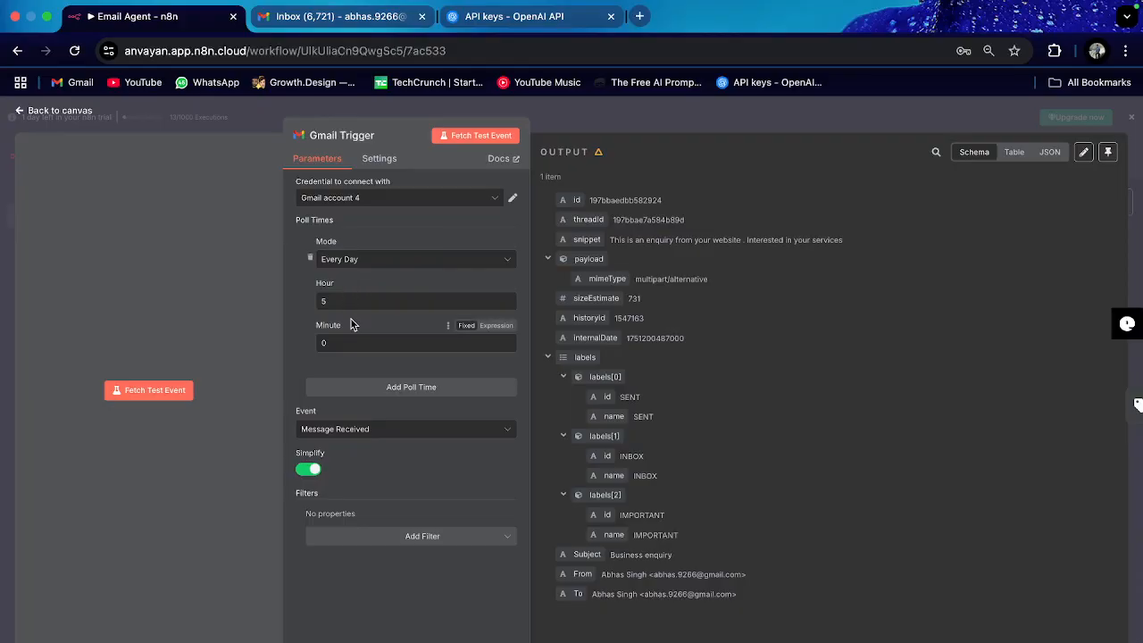
click(59, 111)
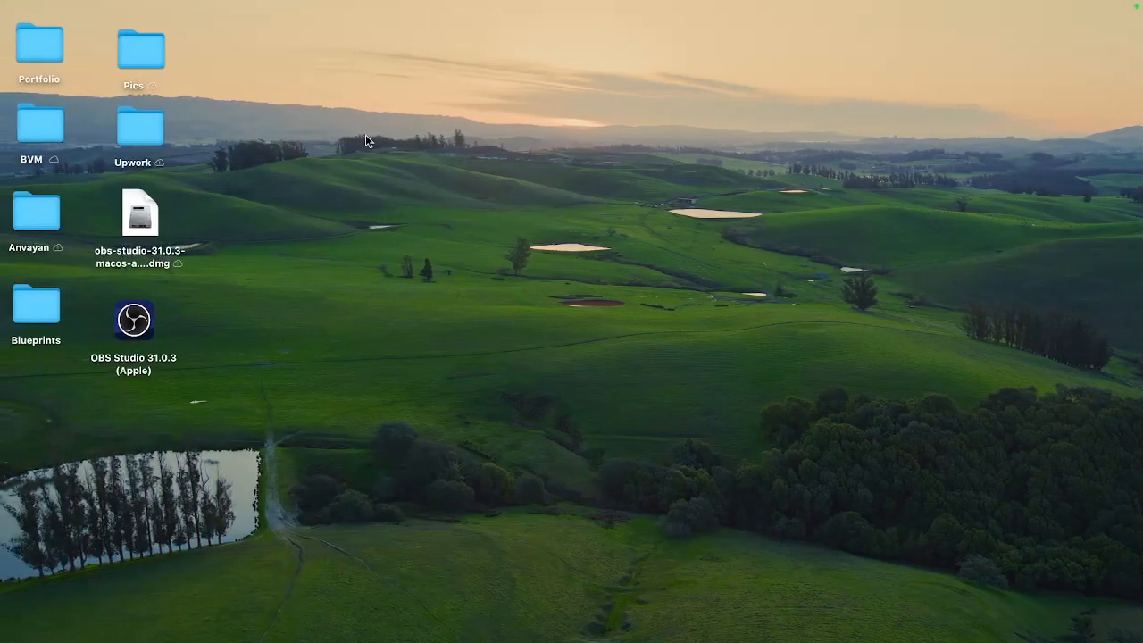
Step: Switch to the other Gmail inbox and scroll through its AI Automation and AI Business emails
key(ctrl+Right)
key(ctrl+Right)
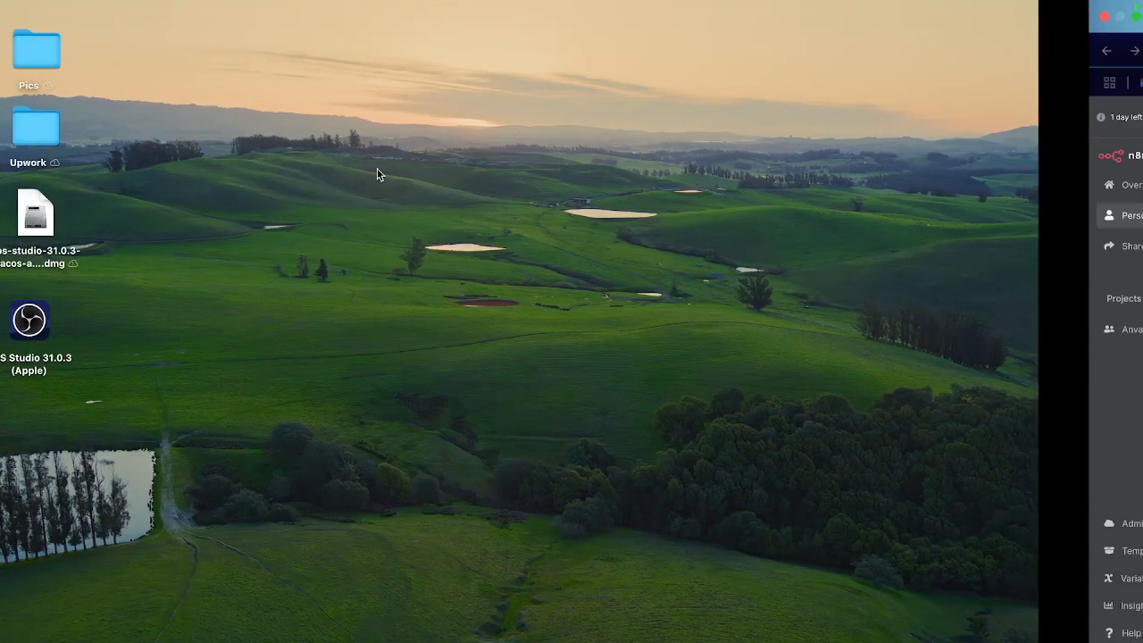
scroll(451, 312, down, 5)
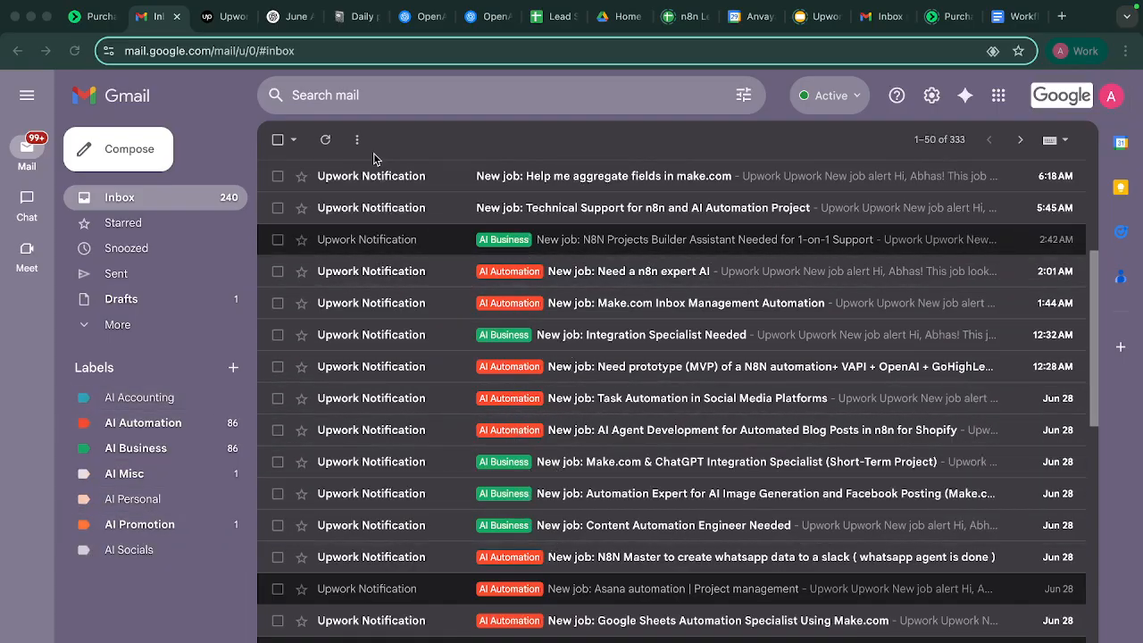
scroll(448, 202, up, 1)
scroll(437, 200, down, 1)
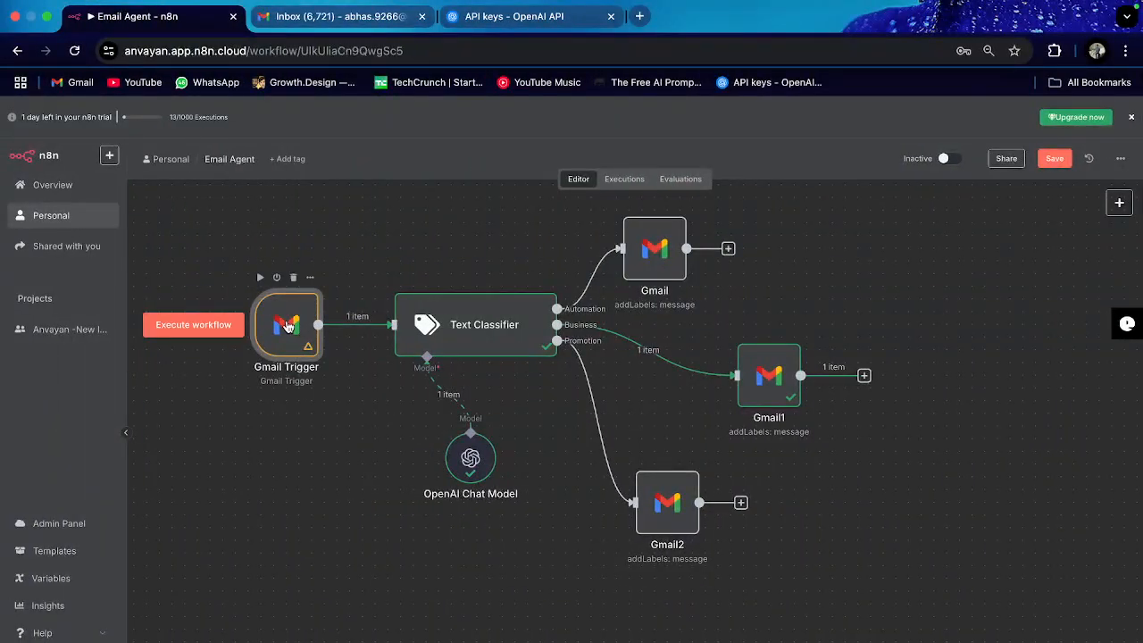
Step: Choose Every Hour for the Gmail Trigger's Poll Times mode, leaving Minute at 0
double_click(287, 326)
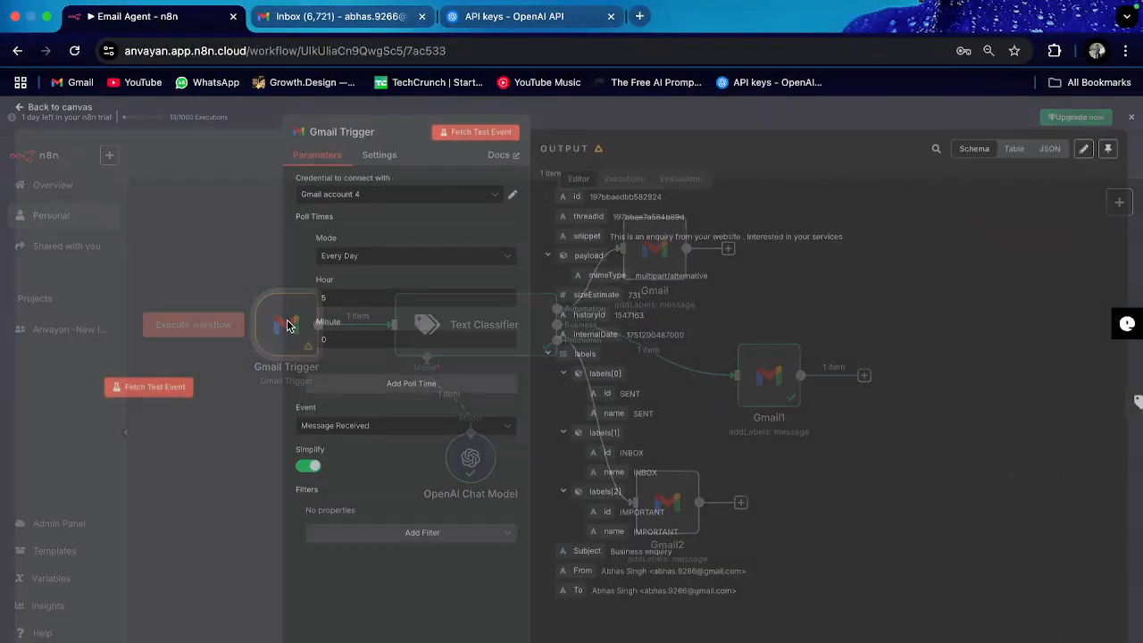
click(383, 259)
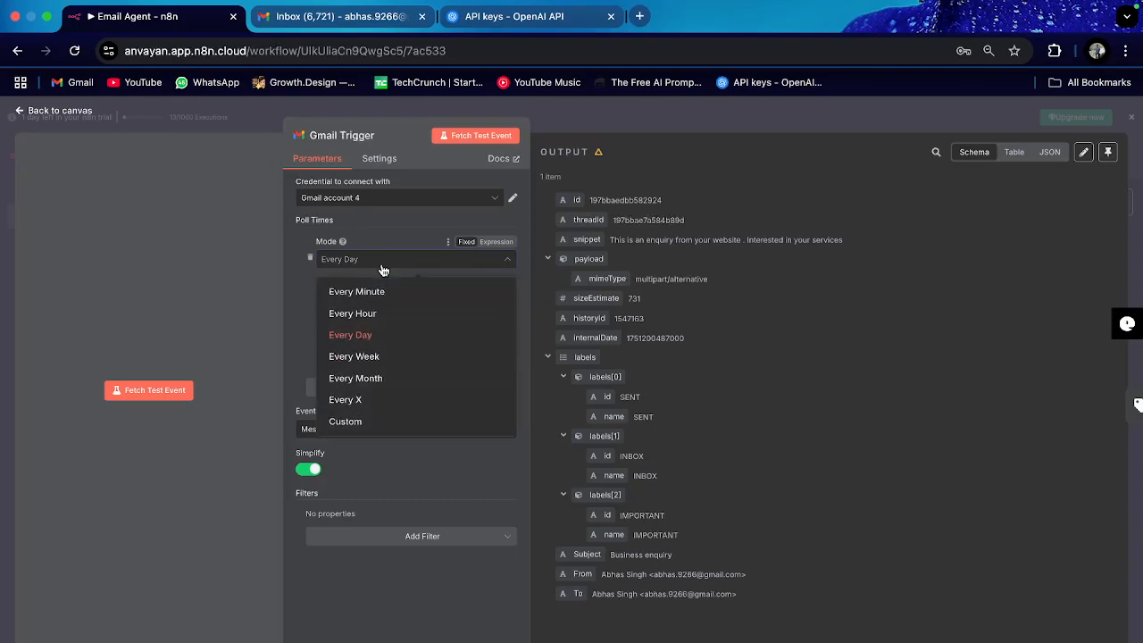
click(382, 320)
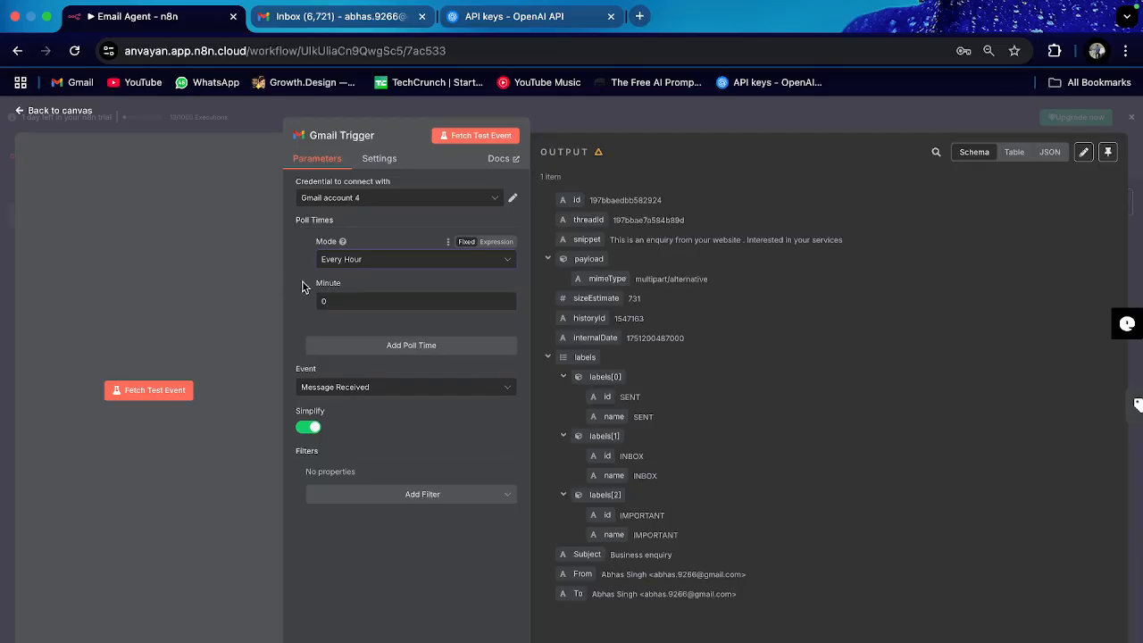
click(347, 263)
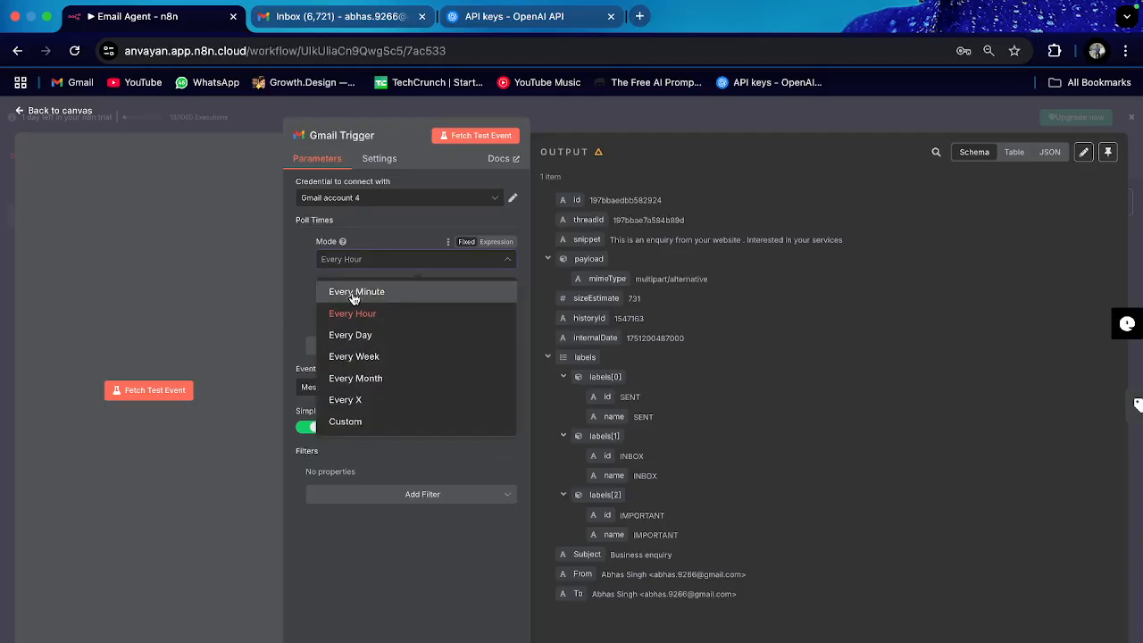
click(286, 286)
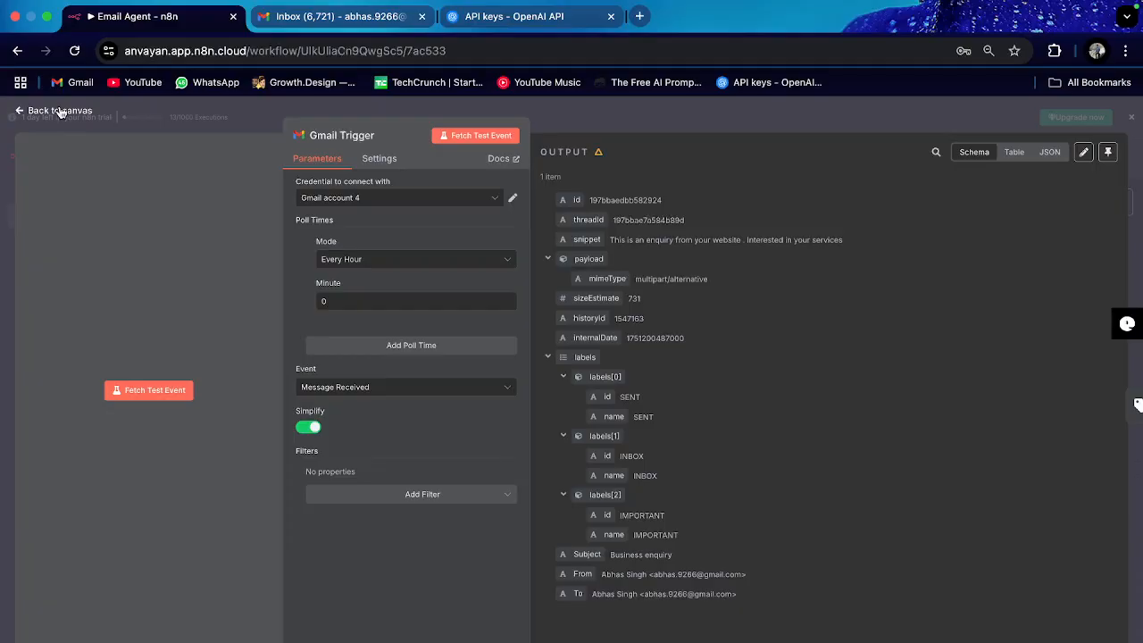
click(378, 261)
click(257, 298)
Step: Return to the canvas and search 'gmail' for a step after the Automation Gmail node
click(71, 113)
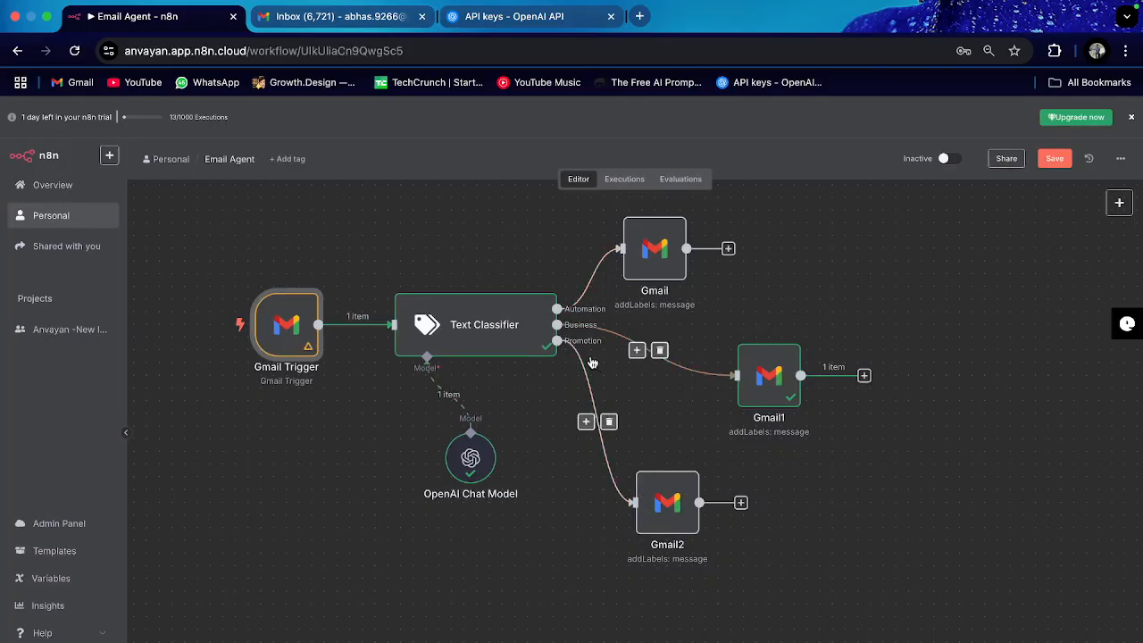
click(728, 255)
text(gmai)
key(BackSpace)
Step: Browse the Gmail actions list, then close the node picker without adding a step
click(968, 286)
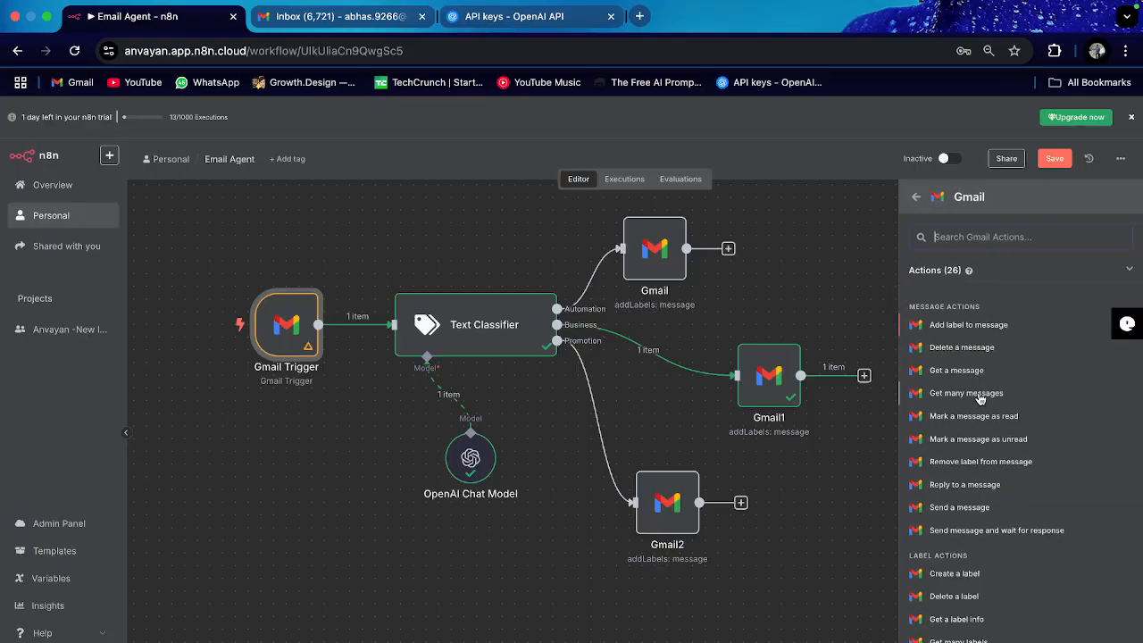
scroll(995, 421, down, 2)
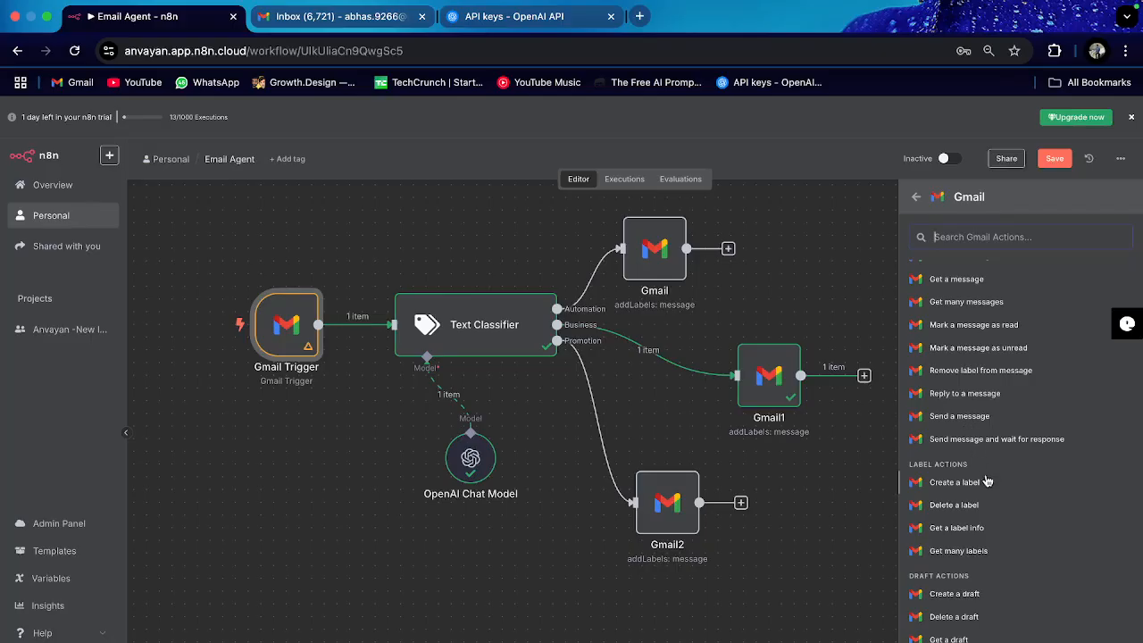
scroll(973, 513, down, 1)
click(819, 298)
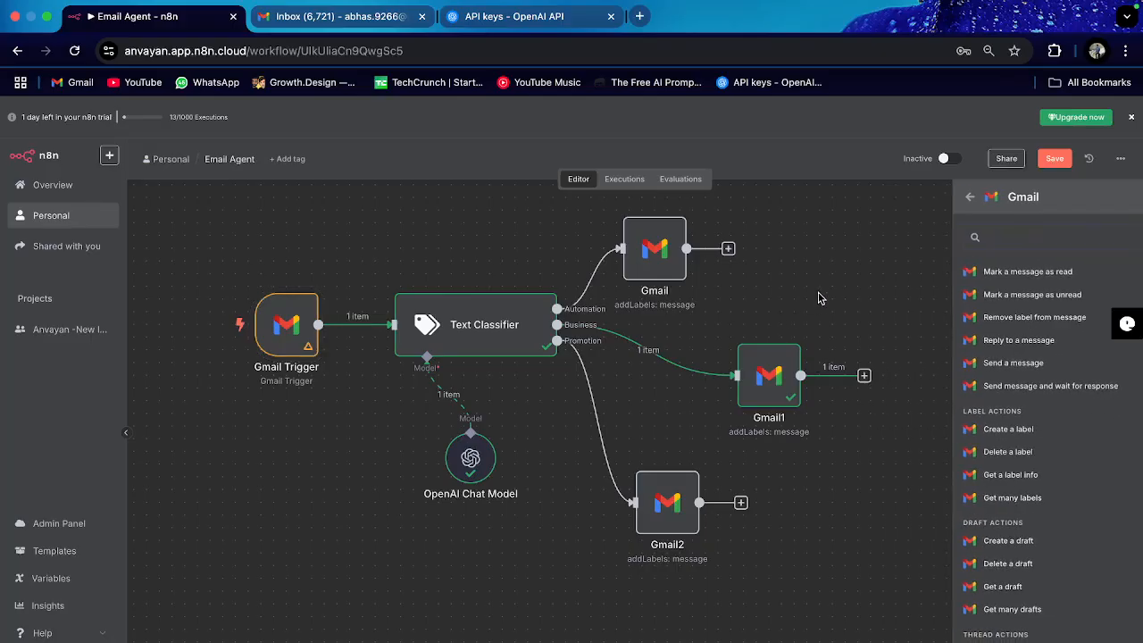
mouse_move(582, 417)
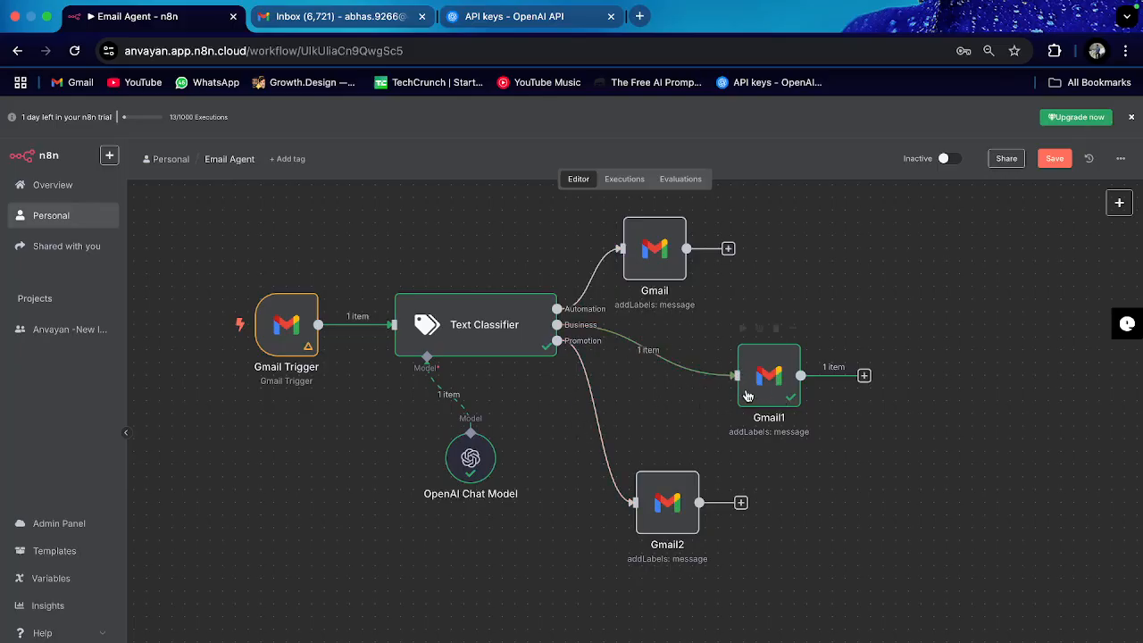
mouse_move(771, 386)
Step: Add a Gmail 'Create a draft' node (Gmail3) after Gmail1 on the Business branch
click(863, 375)
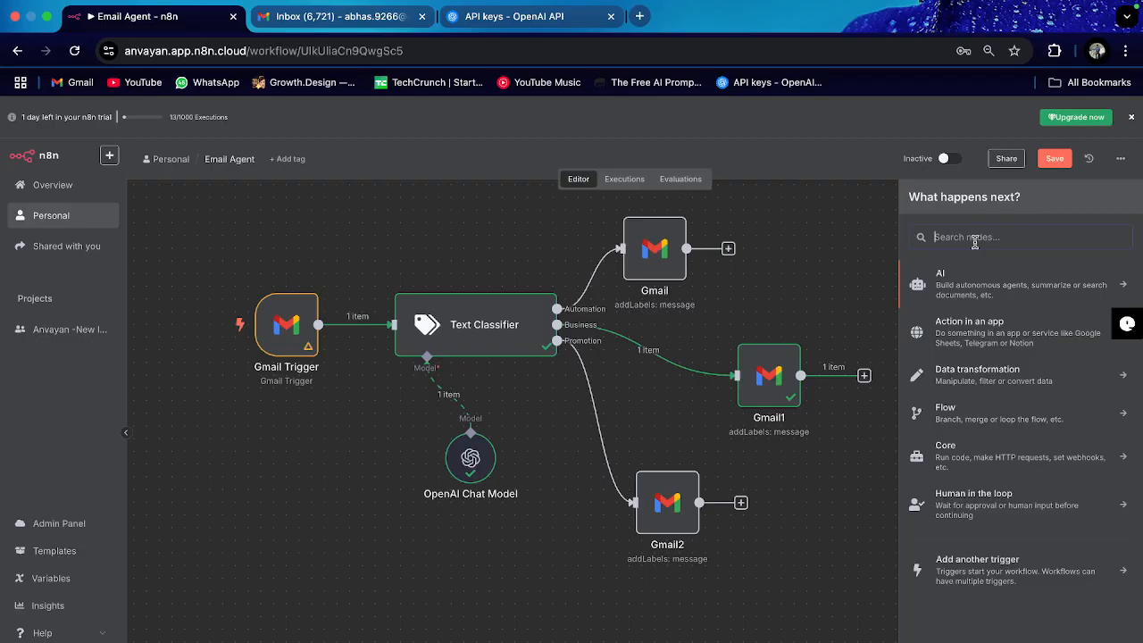
text(gmail)
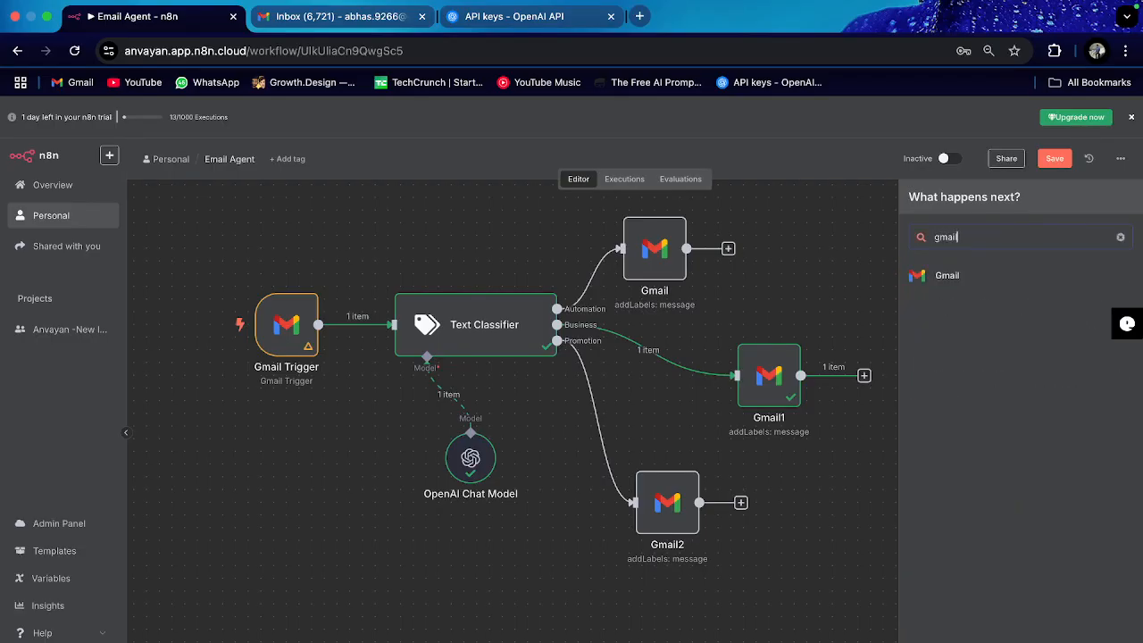
click(975, 273)
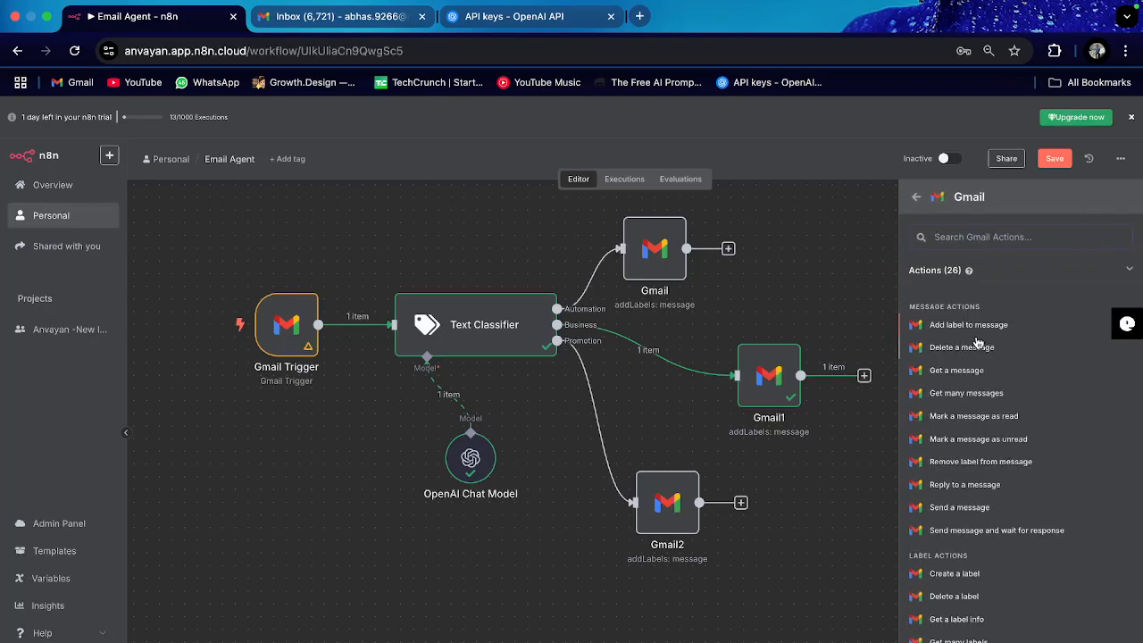
scroll(1012, 467, down, 2)
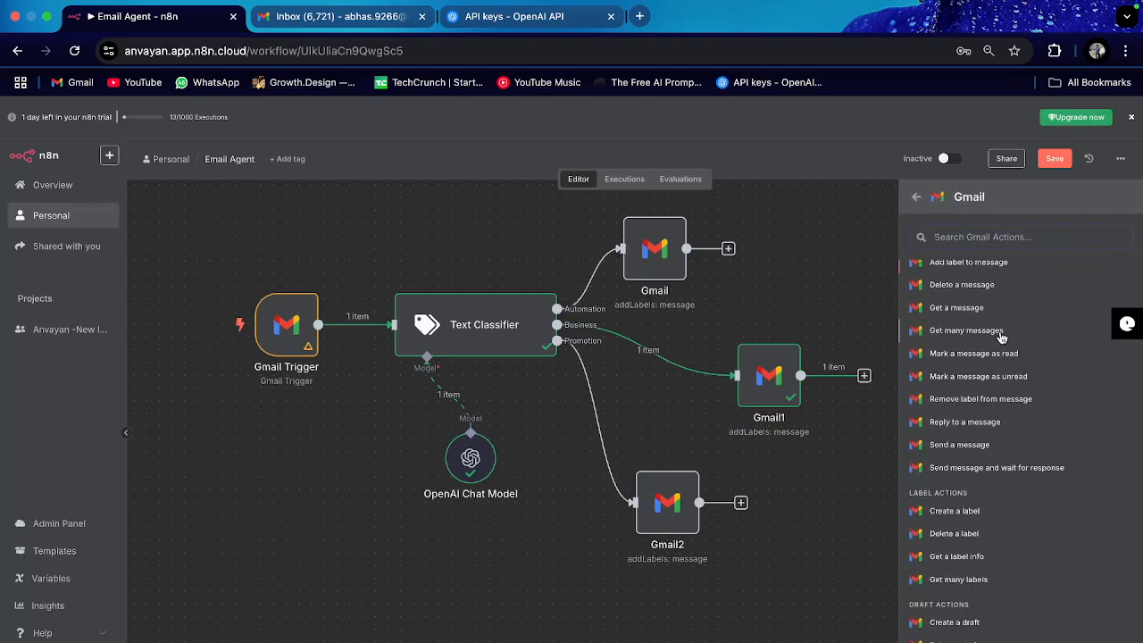
scroll(1000, 333, down, 5)
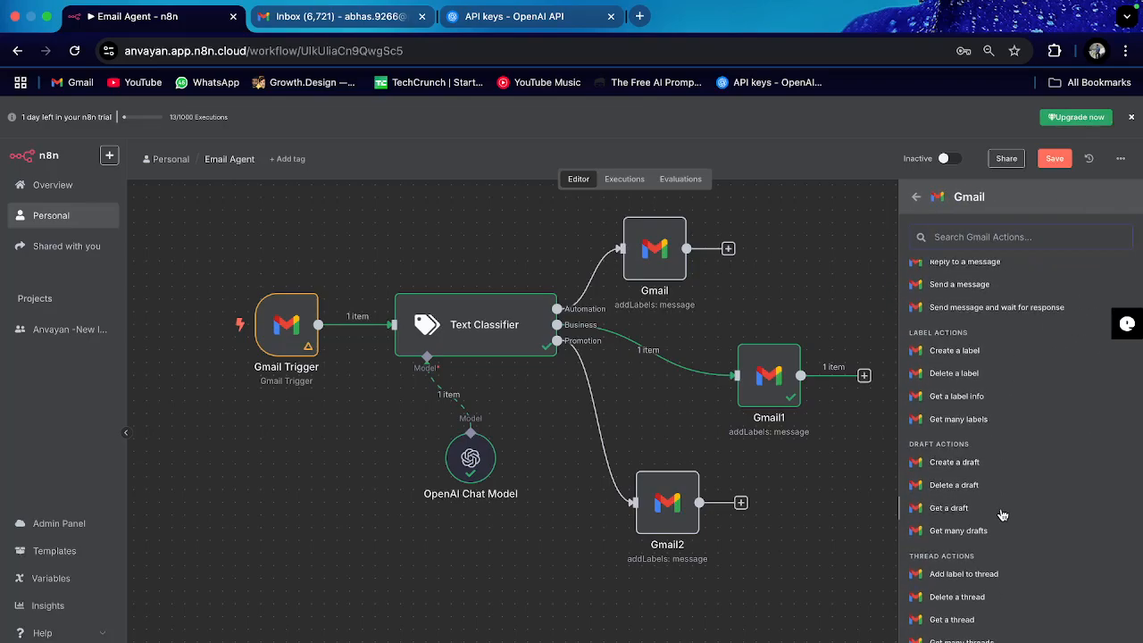
click(955, 462)
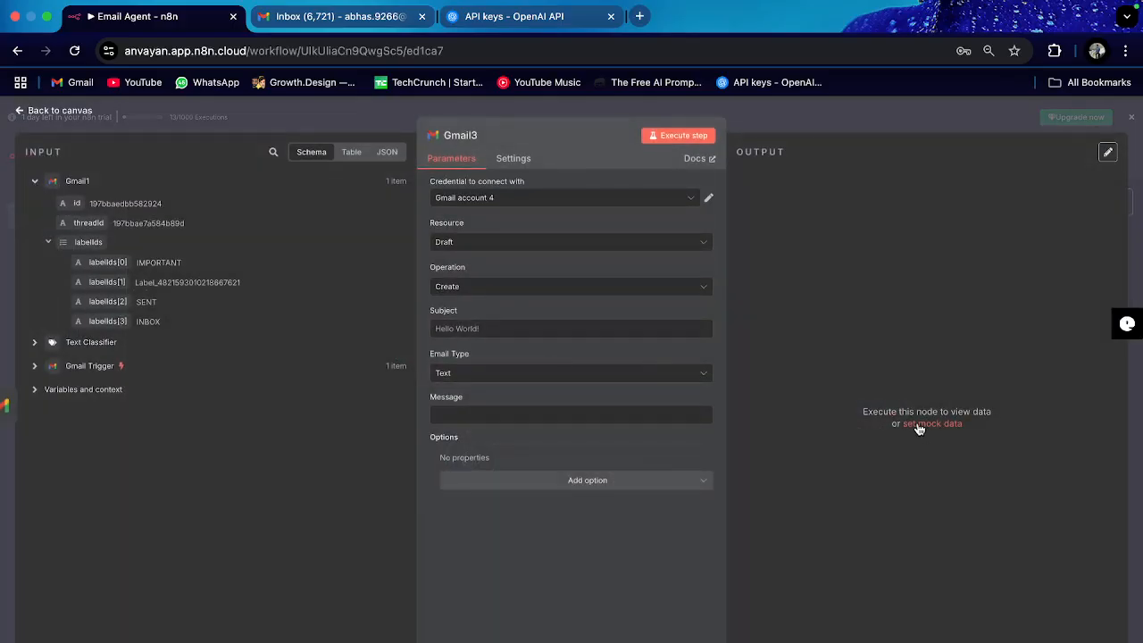
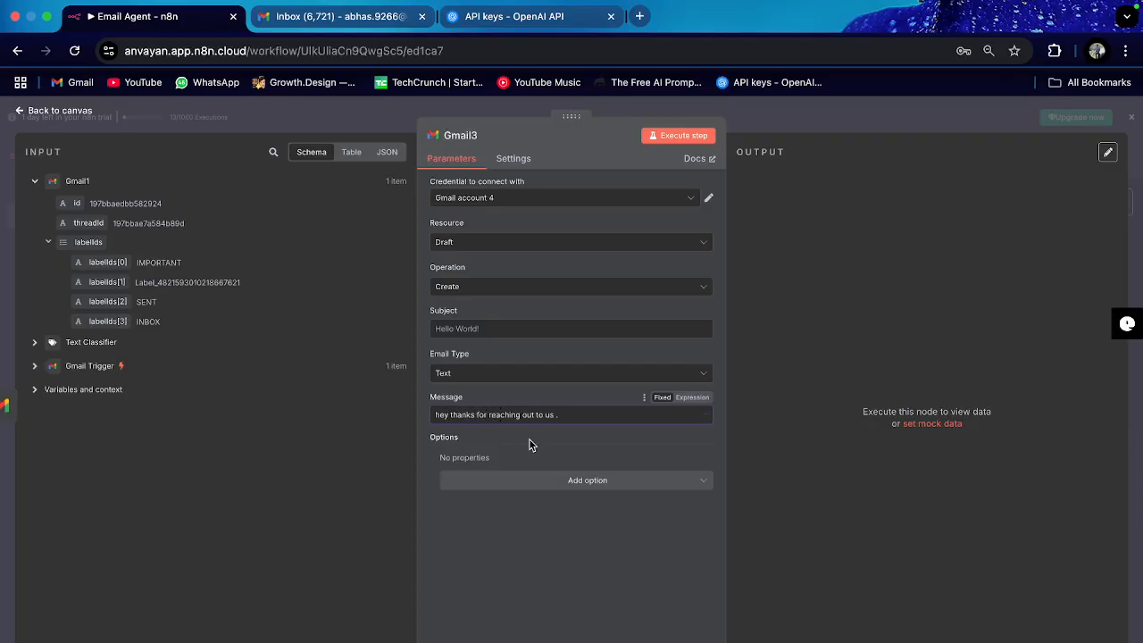
Step: Insert the recipient's name after 'hey' in the Gmail3 draft message and return to the canvas
click(450, 414)
text(abhas)
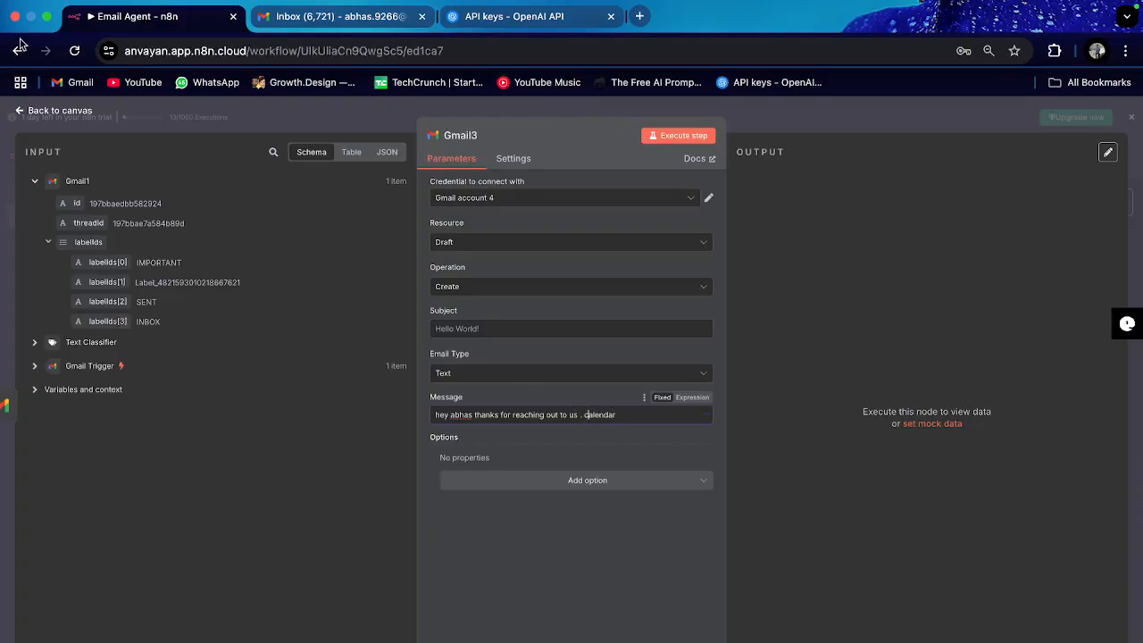
click(52, 114)
mouse_move(878, 346)
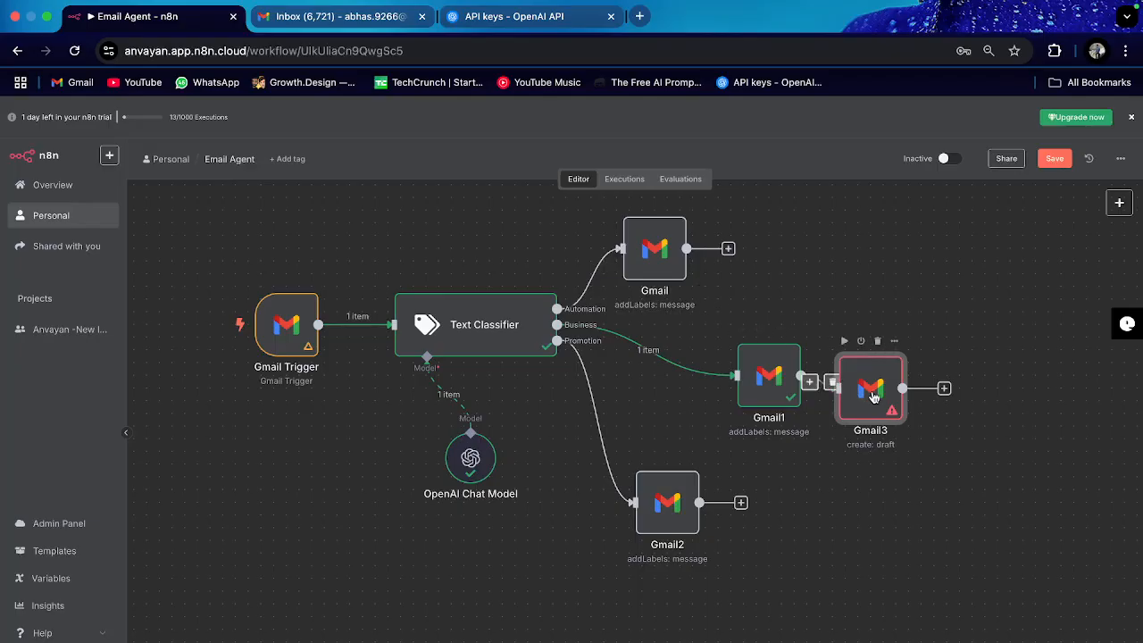
Step: Search 'gmail' from the + connector and browse the Gmail node's available actions
click(728, 249)
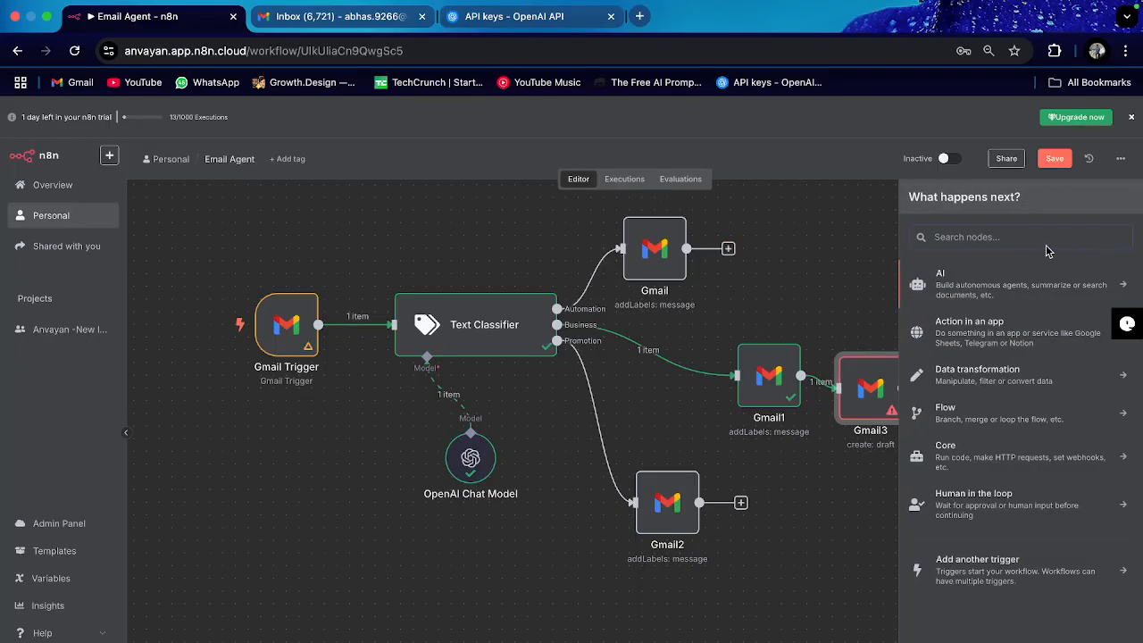
text(gmail)
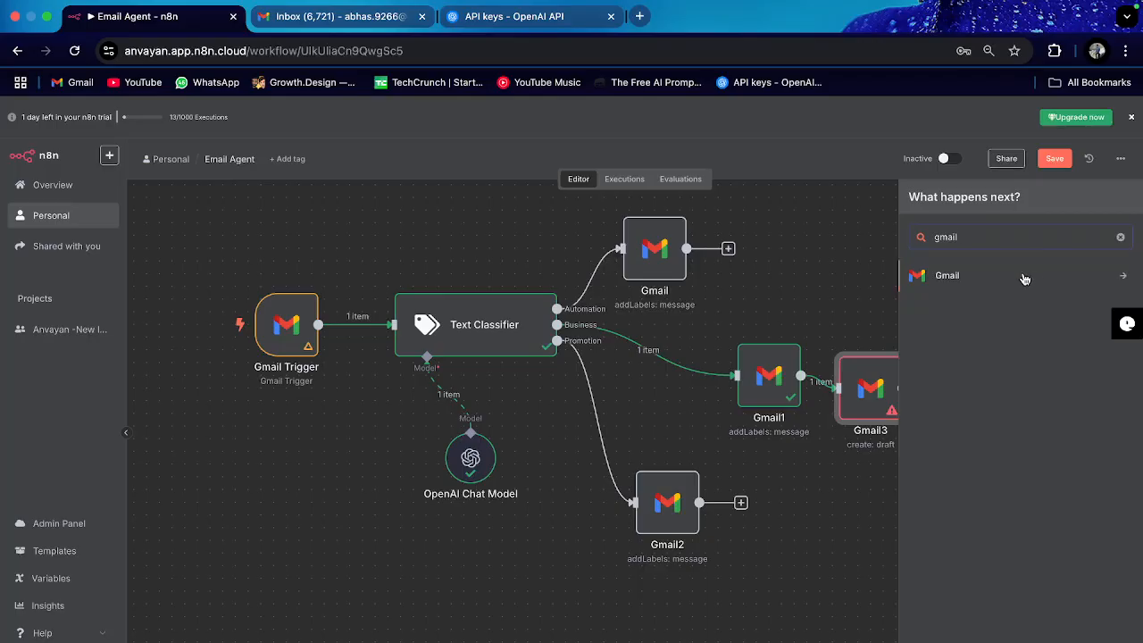
click(1023, 276)
scroll(1020, 373, down, 4)
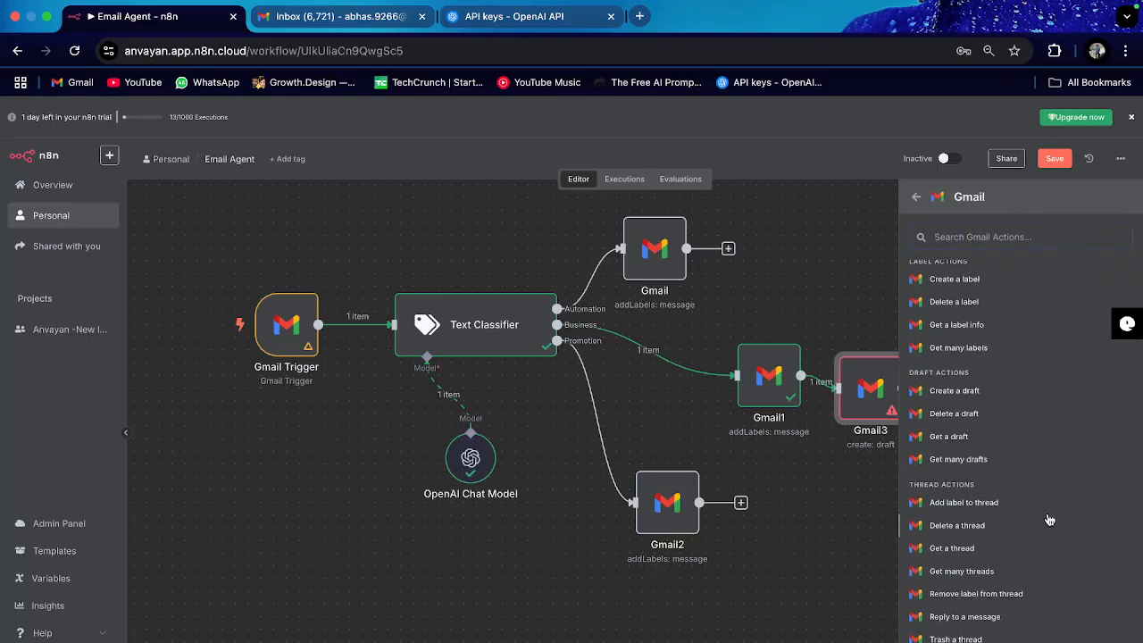
scroll(1022, 553, up, 4)
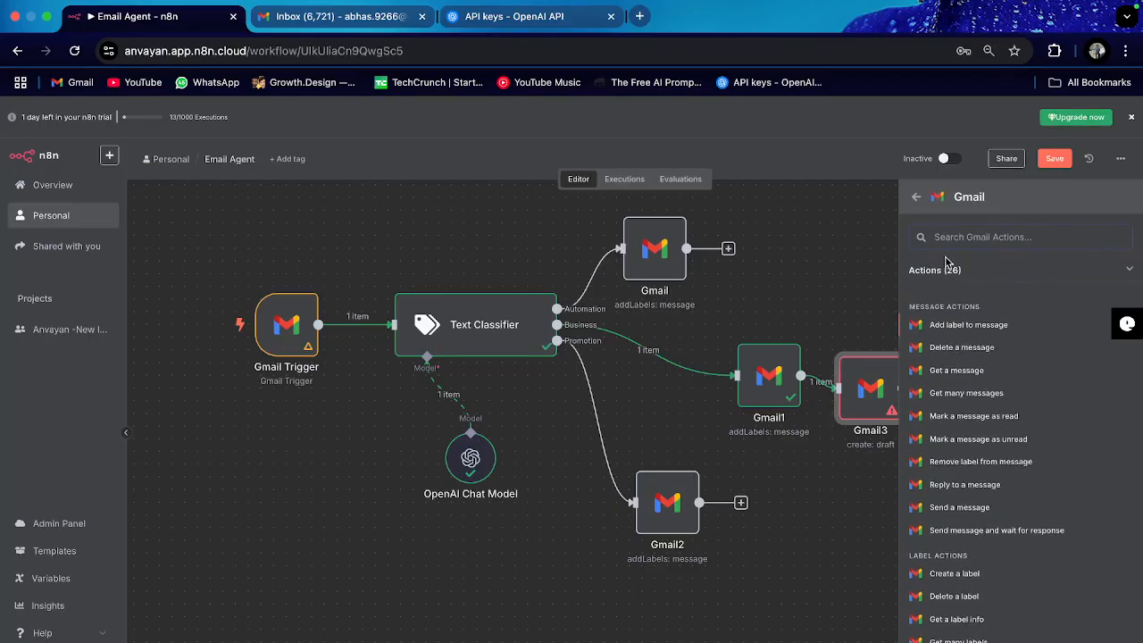
click(915, 197)
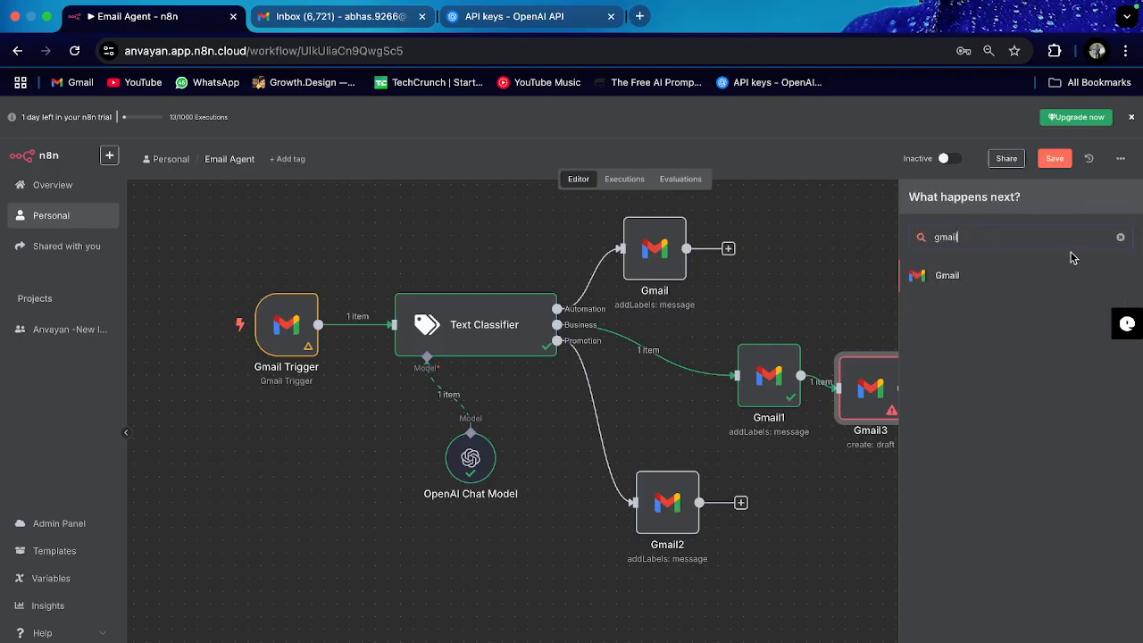
Step: Clear the search, close the add-node panel without adding anything, and switch to the desktop
click(1119, 236)
click(864, 246)
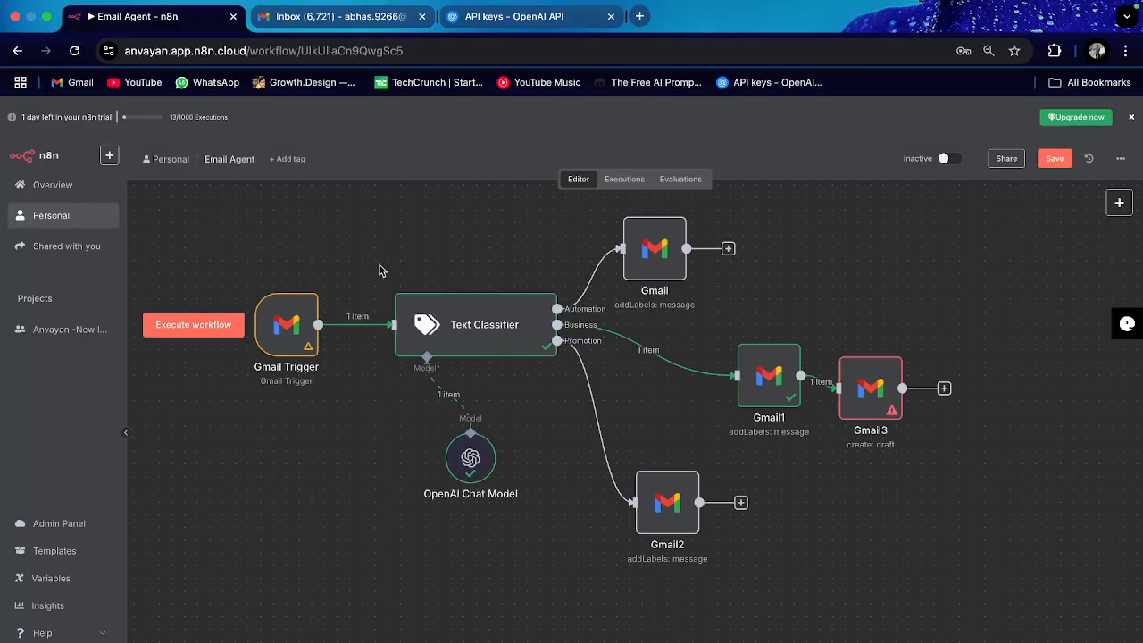
key(ctrl+Left)
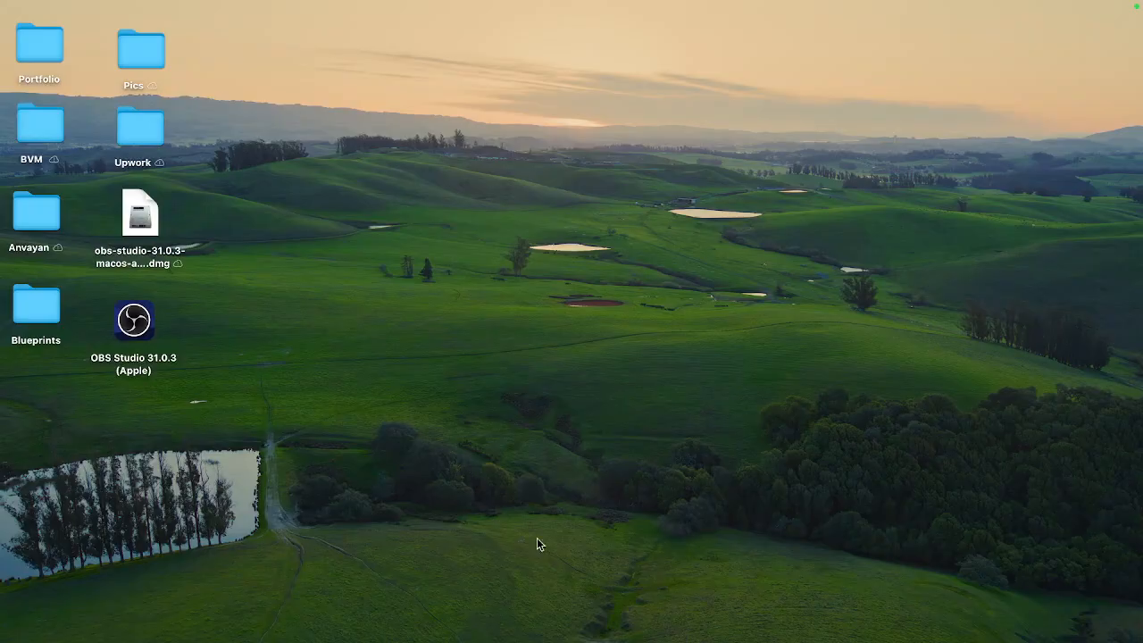